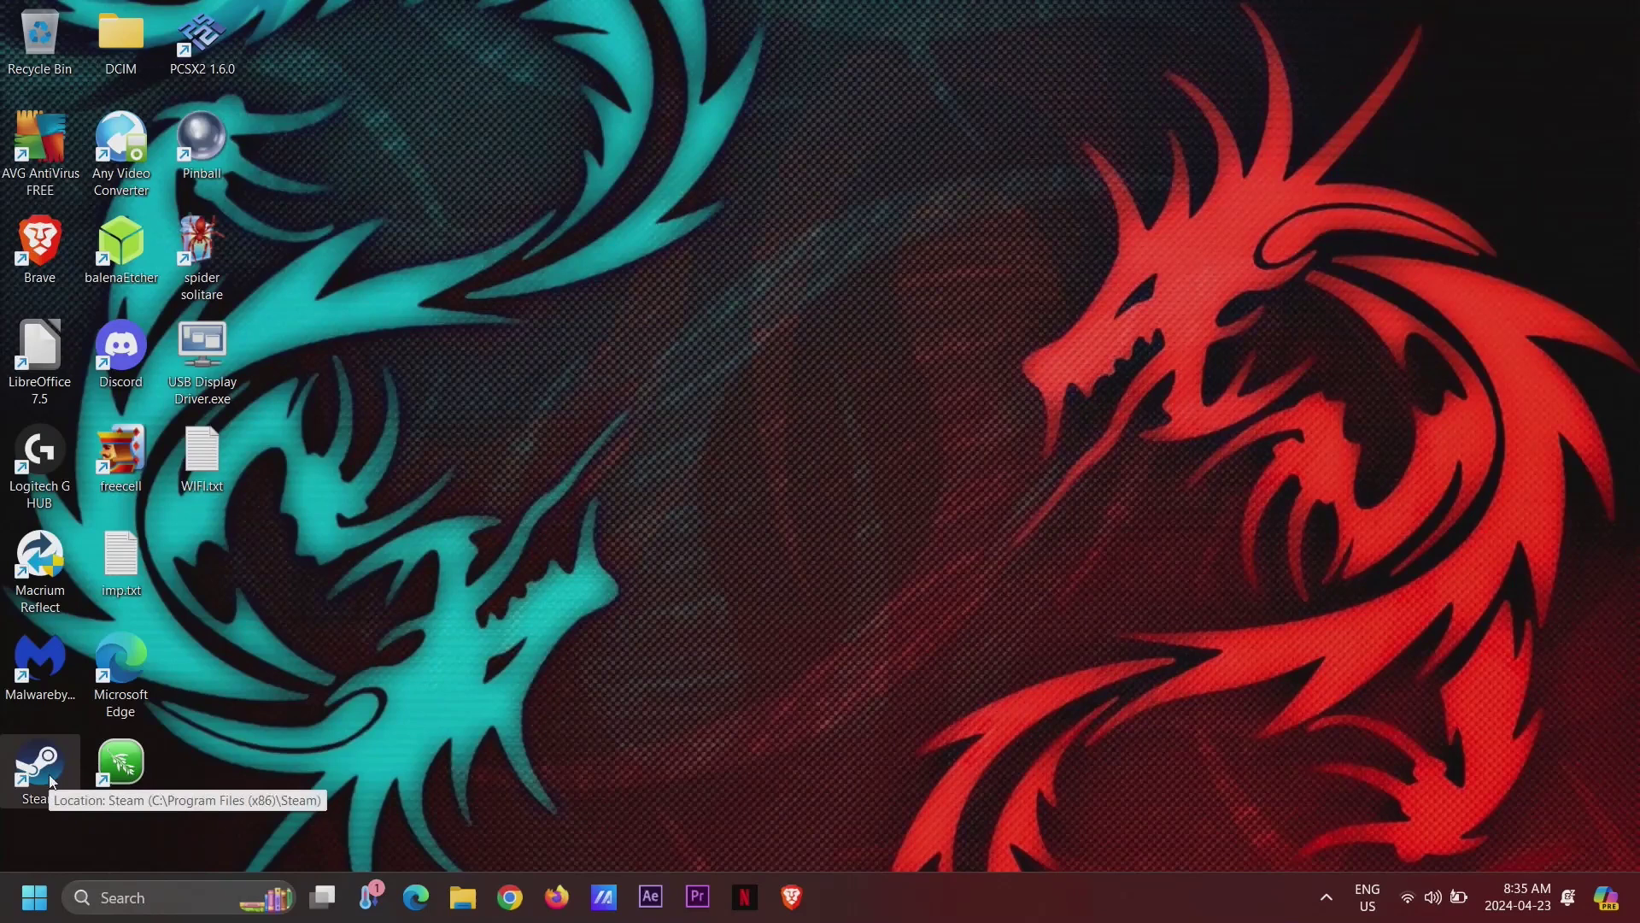
Launch Steam from its desktop icon so the Store front page loads.
{"action": "double_click", "coordinate": [49, 774]}
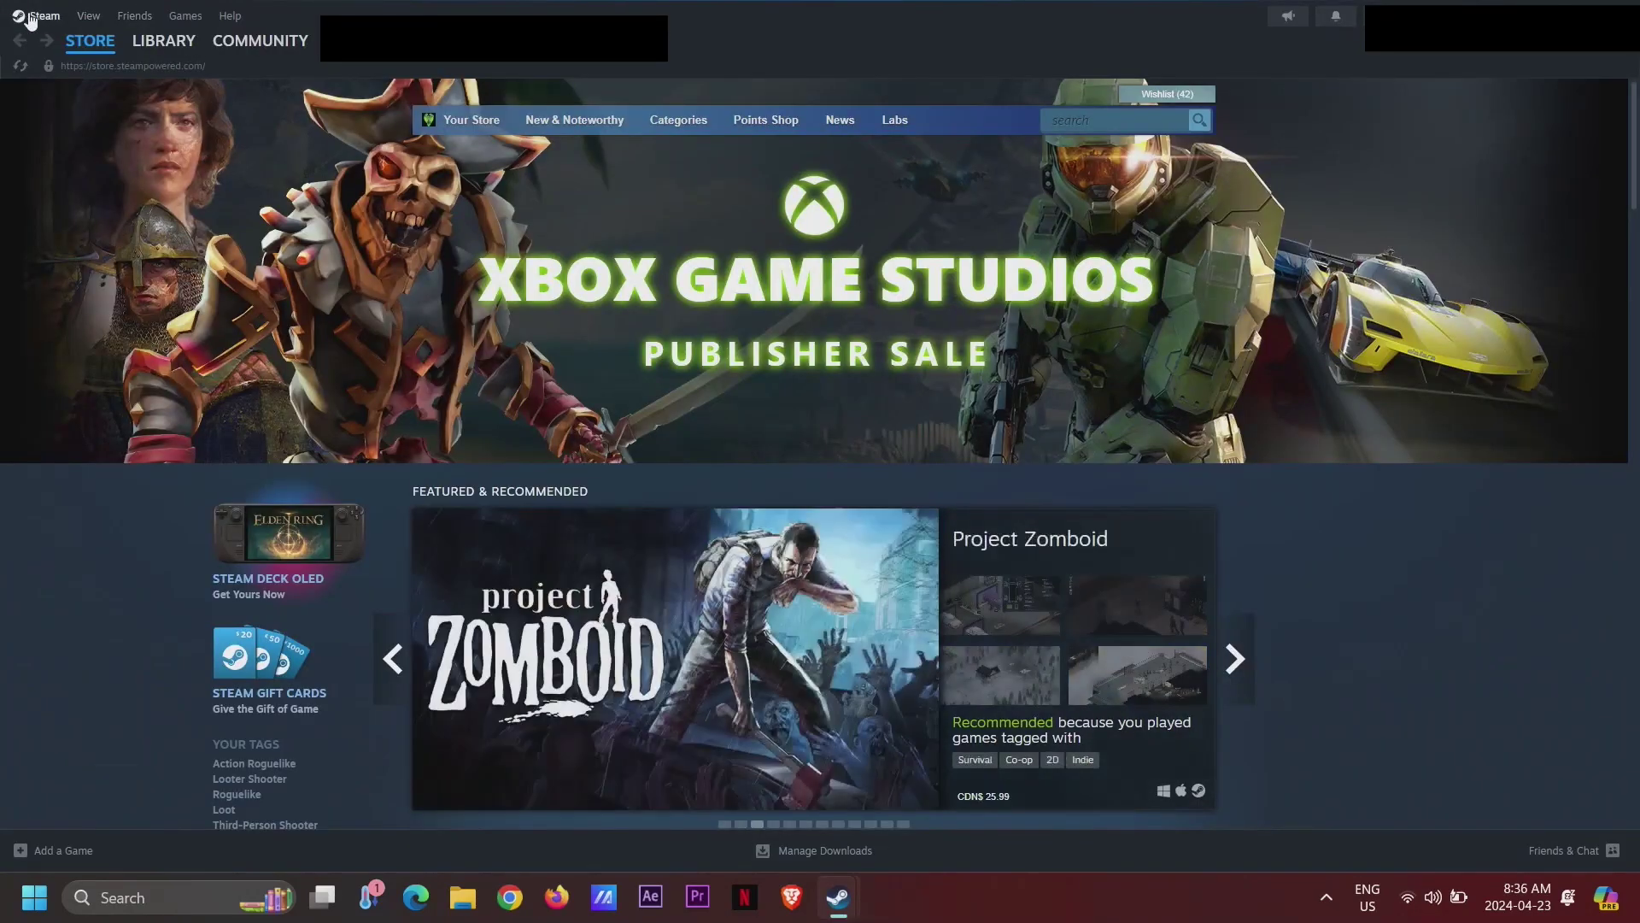
In Interface settings, enable monitor scaling, disable run-at-startup, enable Big Picture start, then enter Big Picture.
{"action": "left_click", "coordinate": [33, 16]}
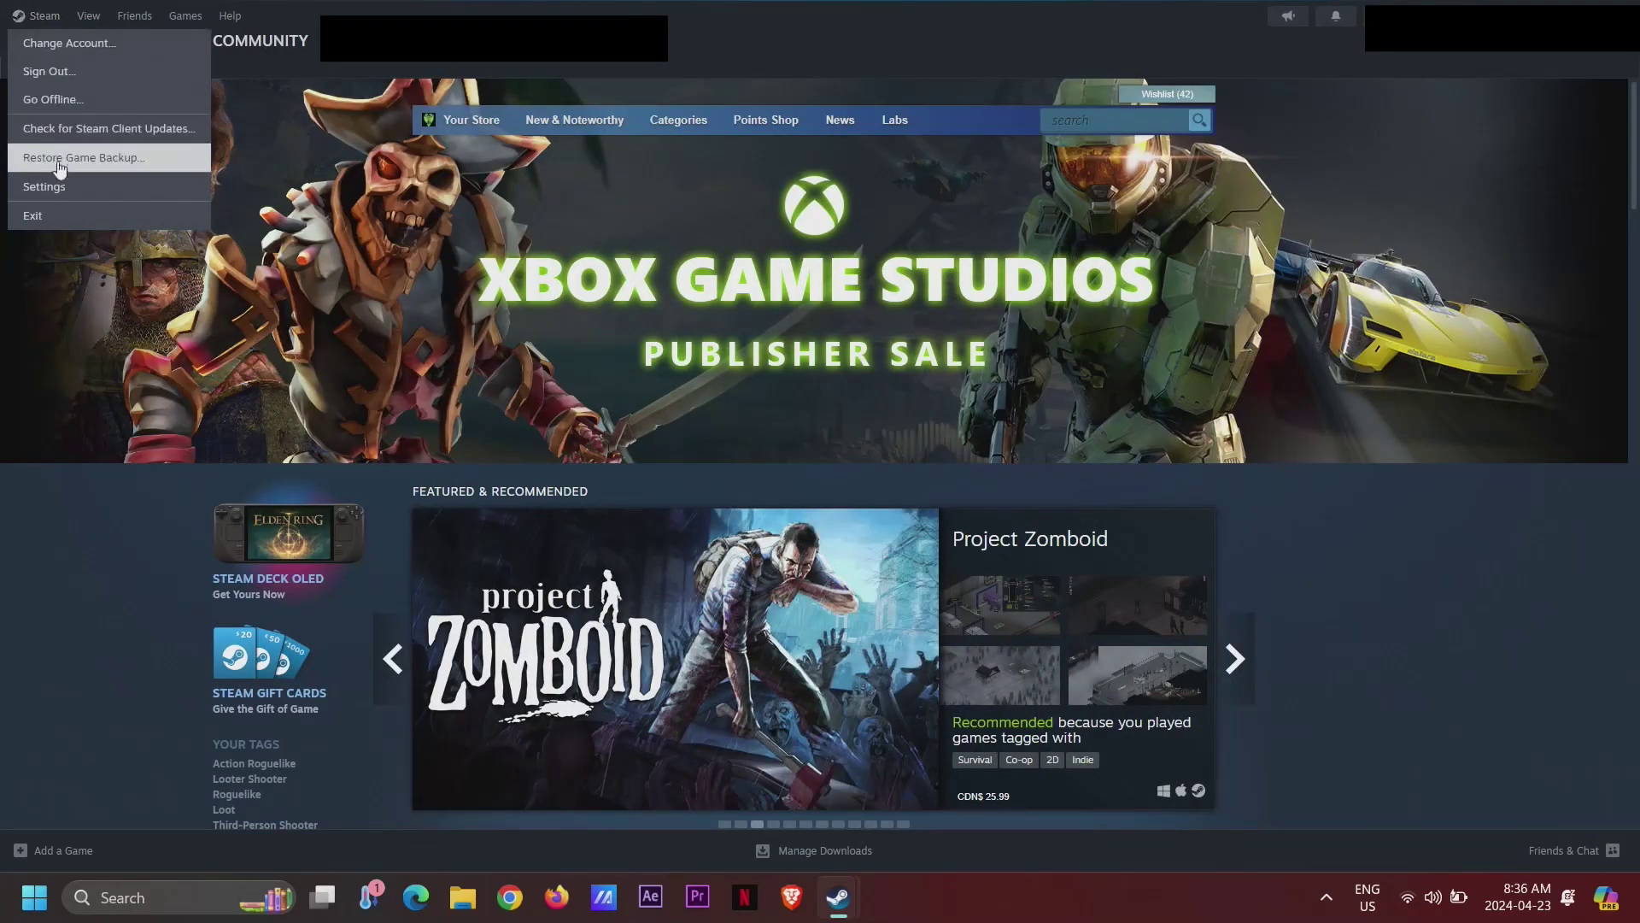
{"action": "left_click", "coordinate": [44, 186]}
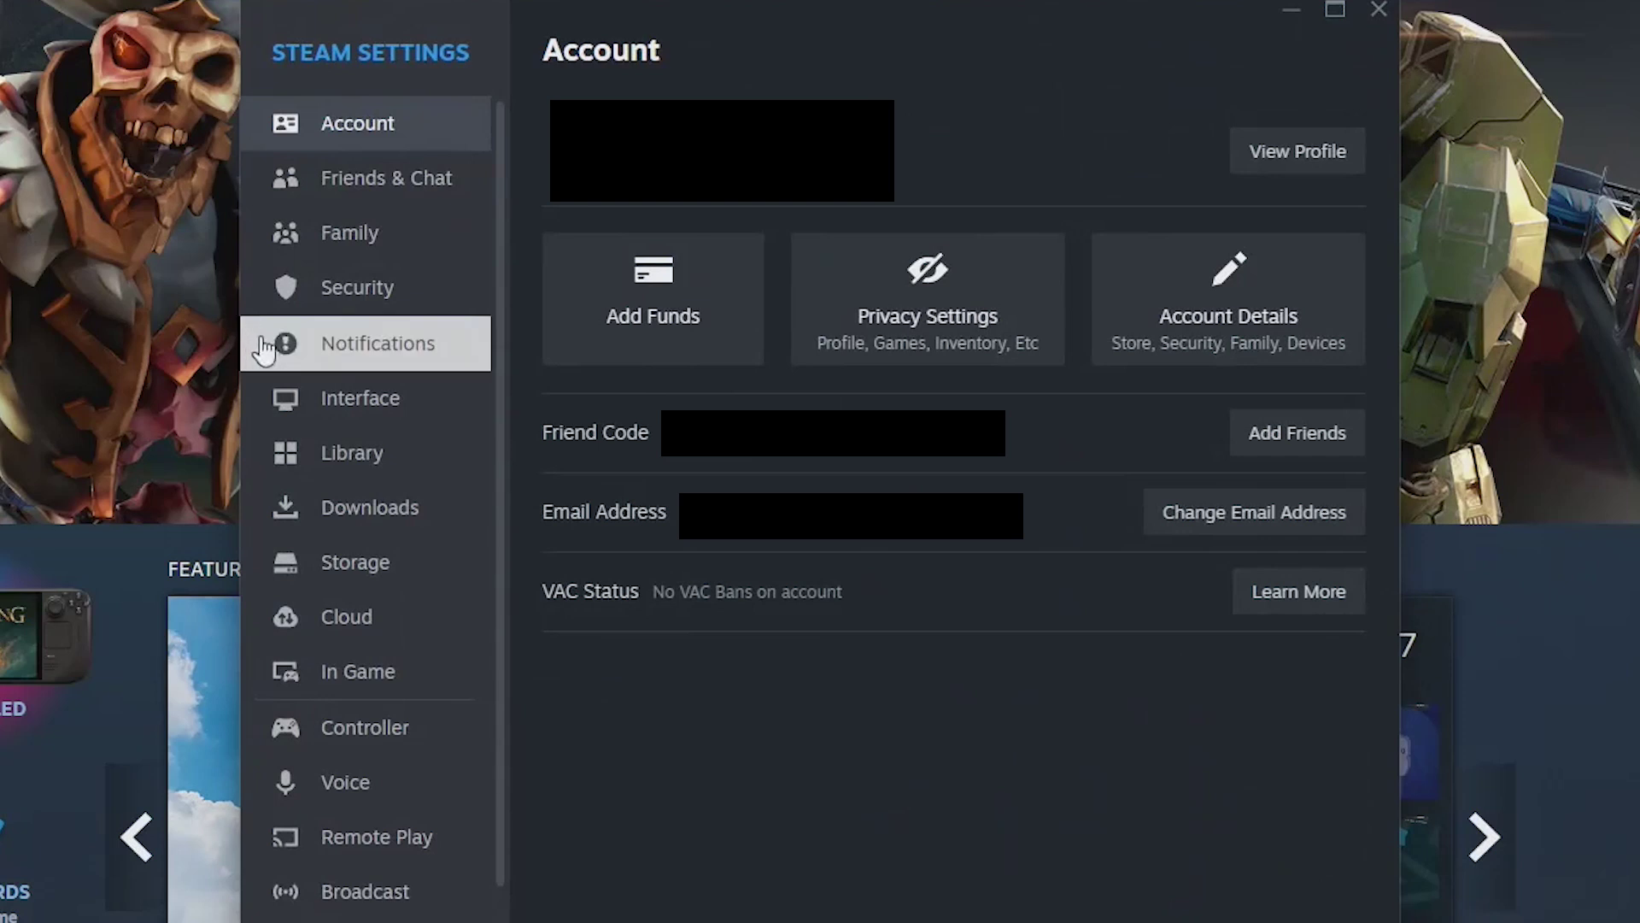
{"action": "left_click", "coordinate": [336, 409]}
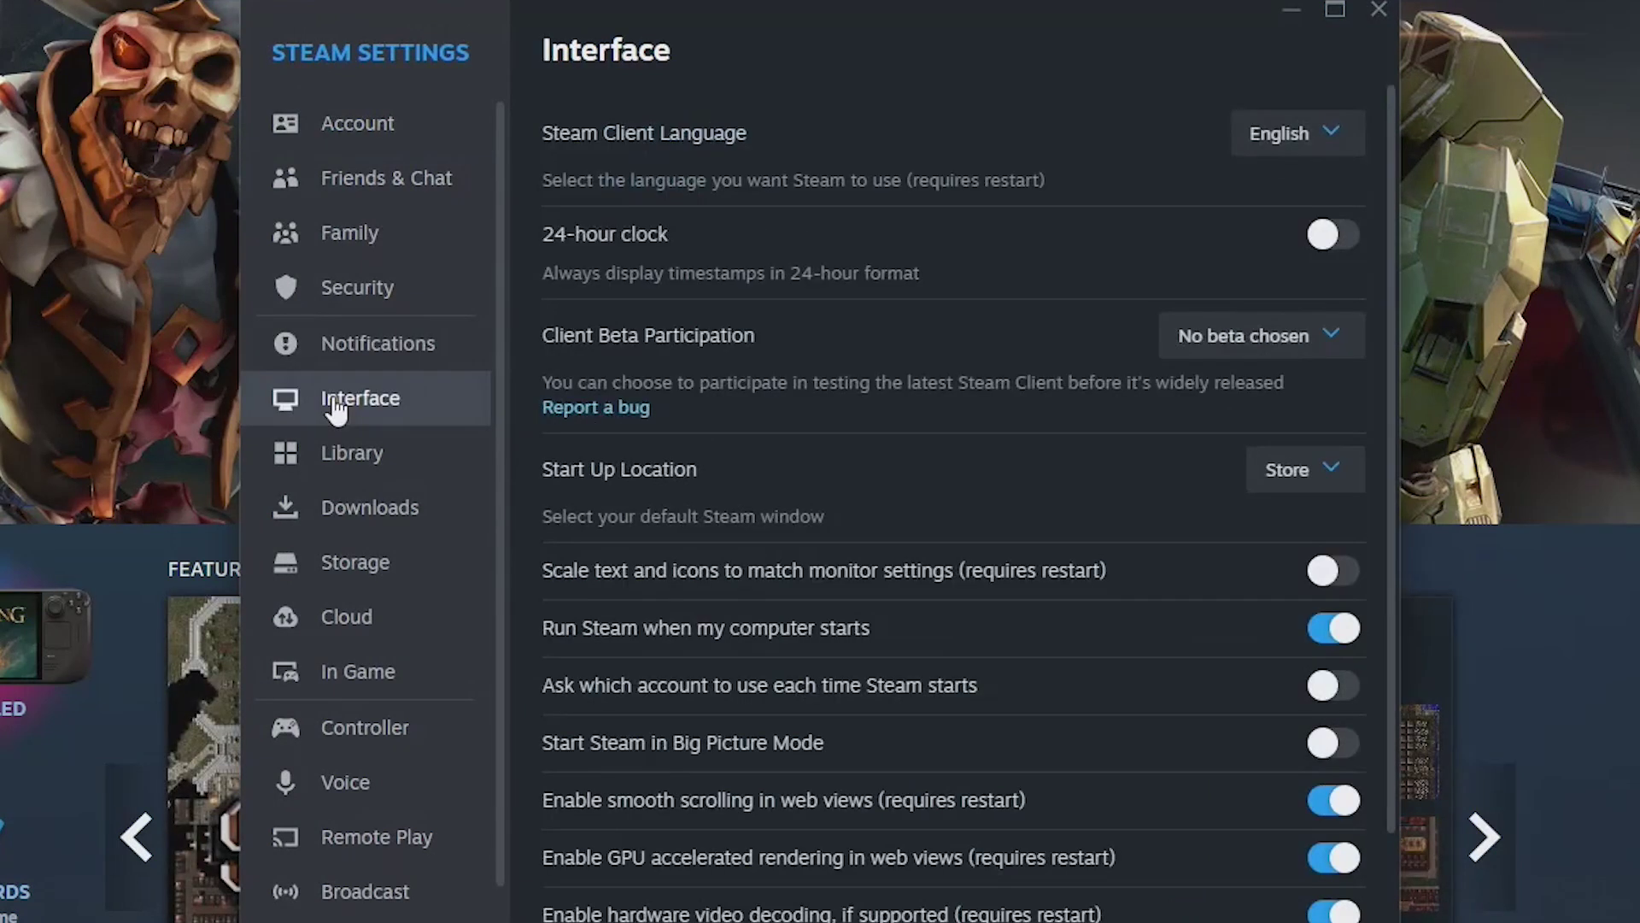
{"action": "left_click", "coordinate": [1330, 571]}
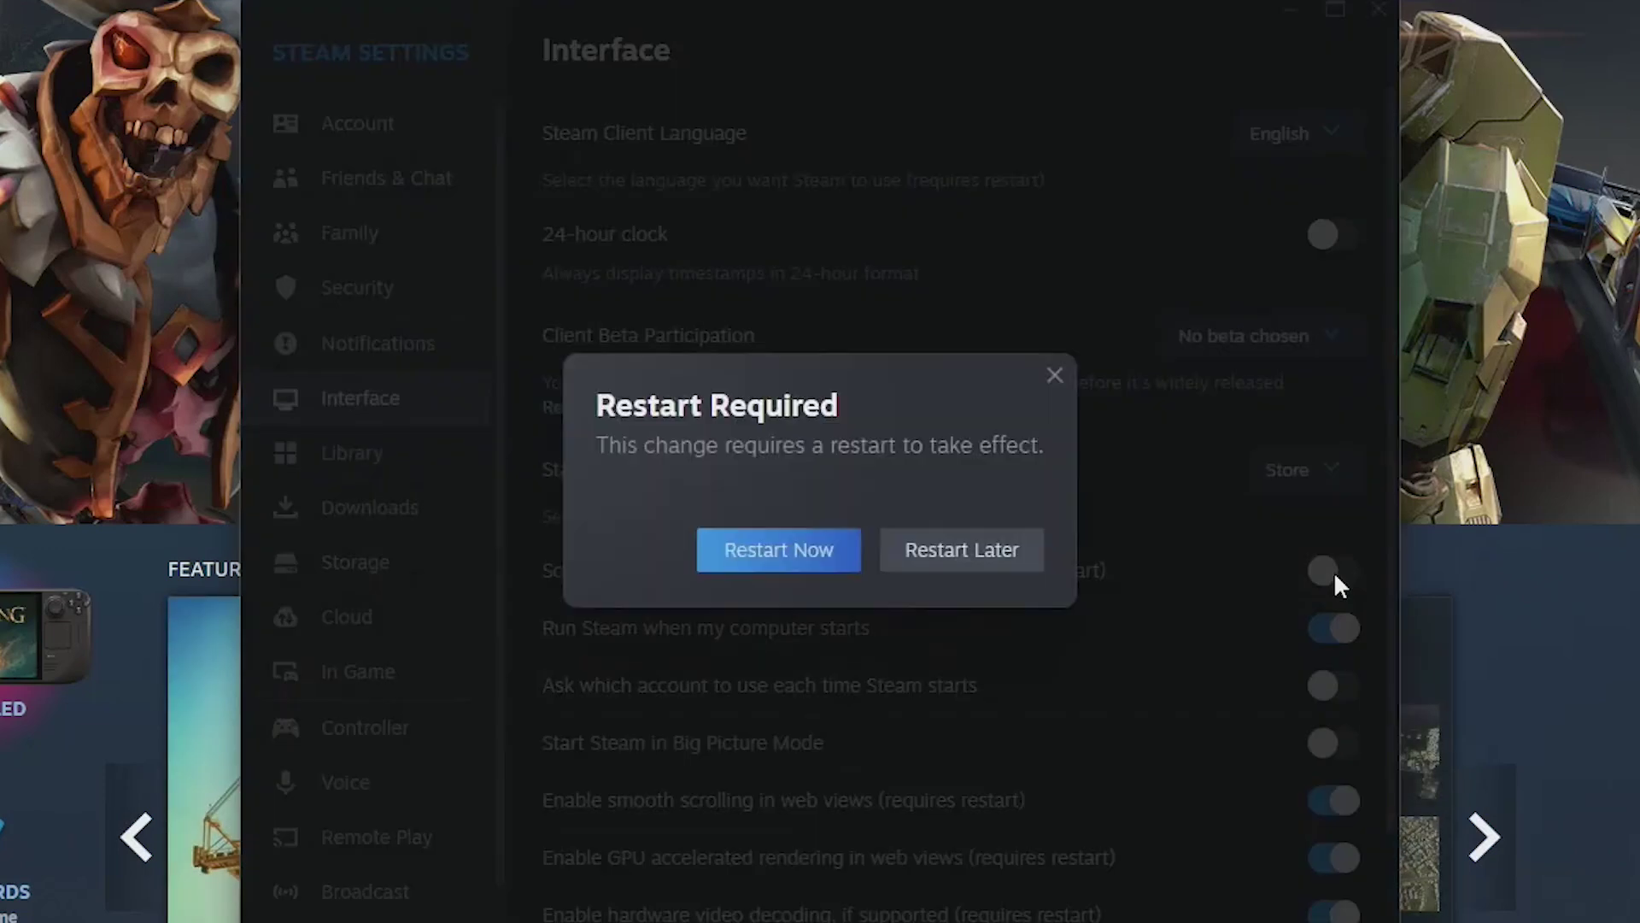
{"action": "left_click", "coordinate": [965, 547]}
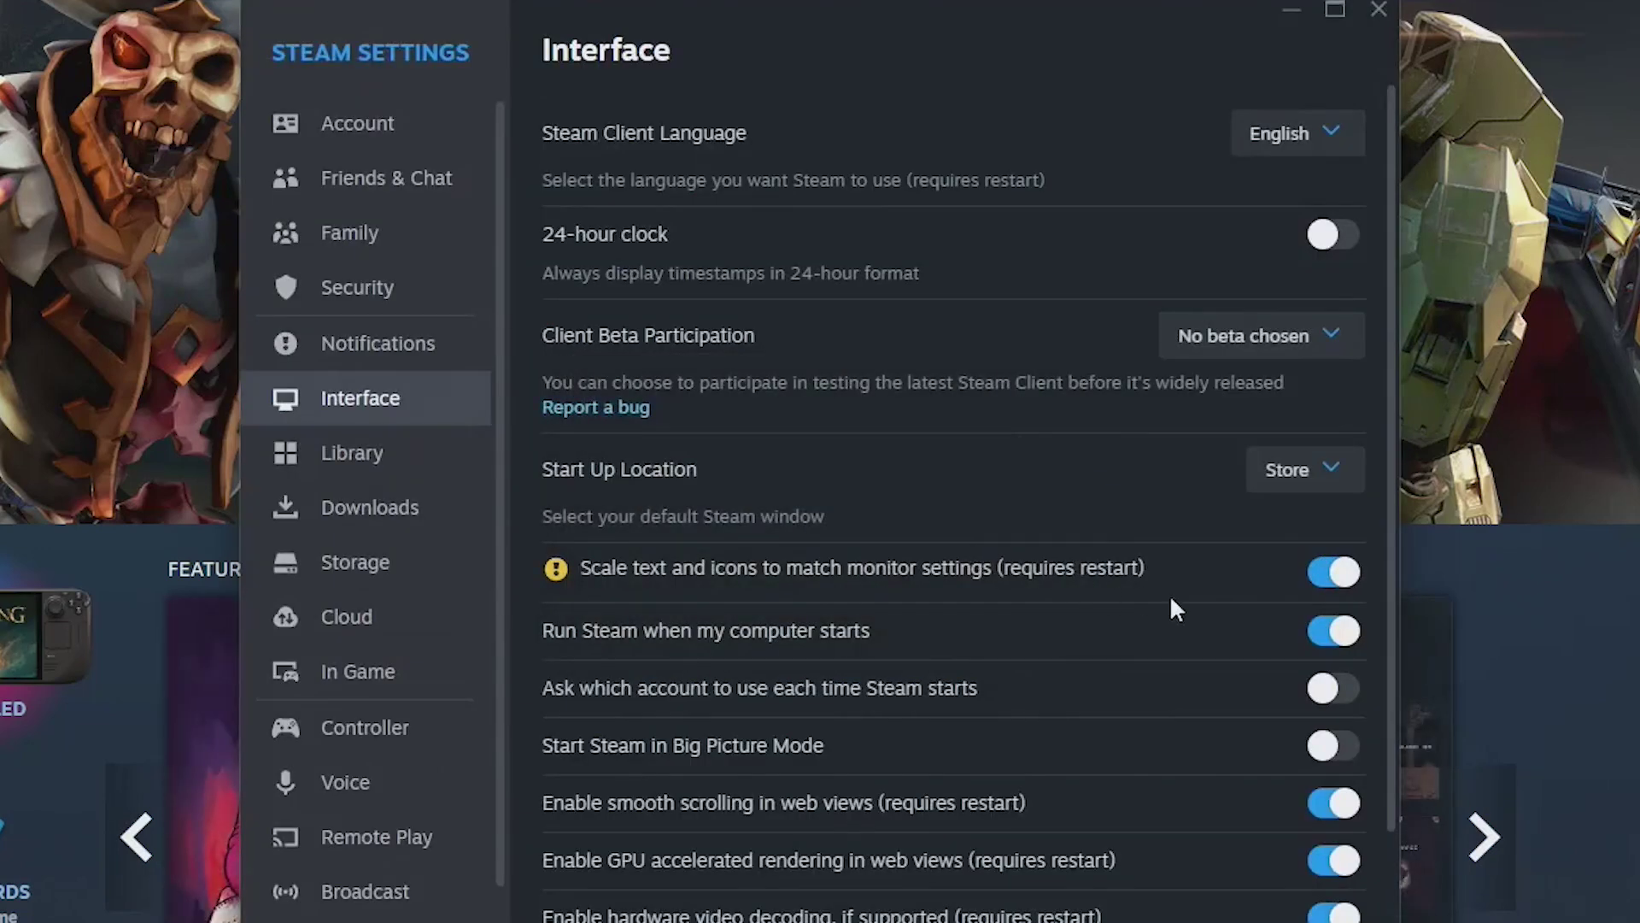
{"action": "left_click", "coordinate": [1345, 639]}
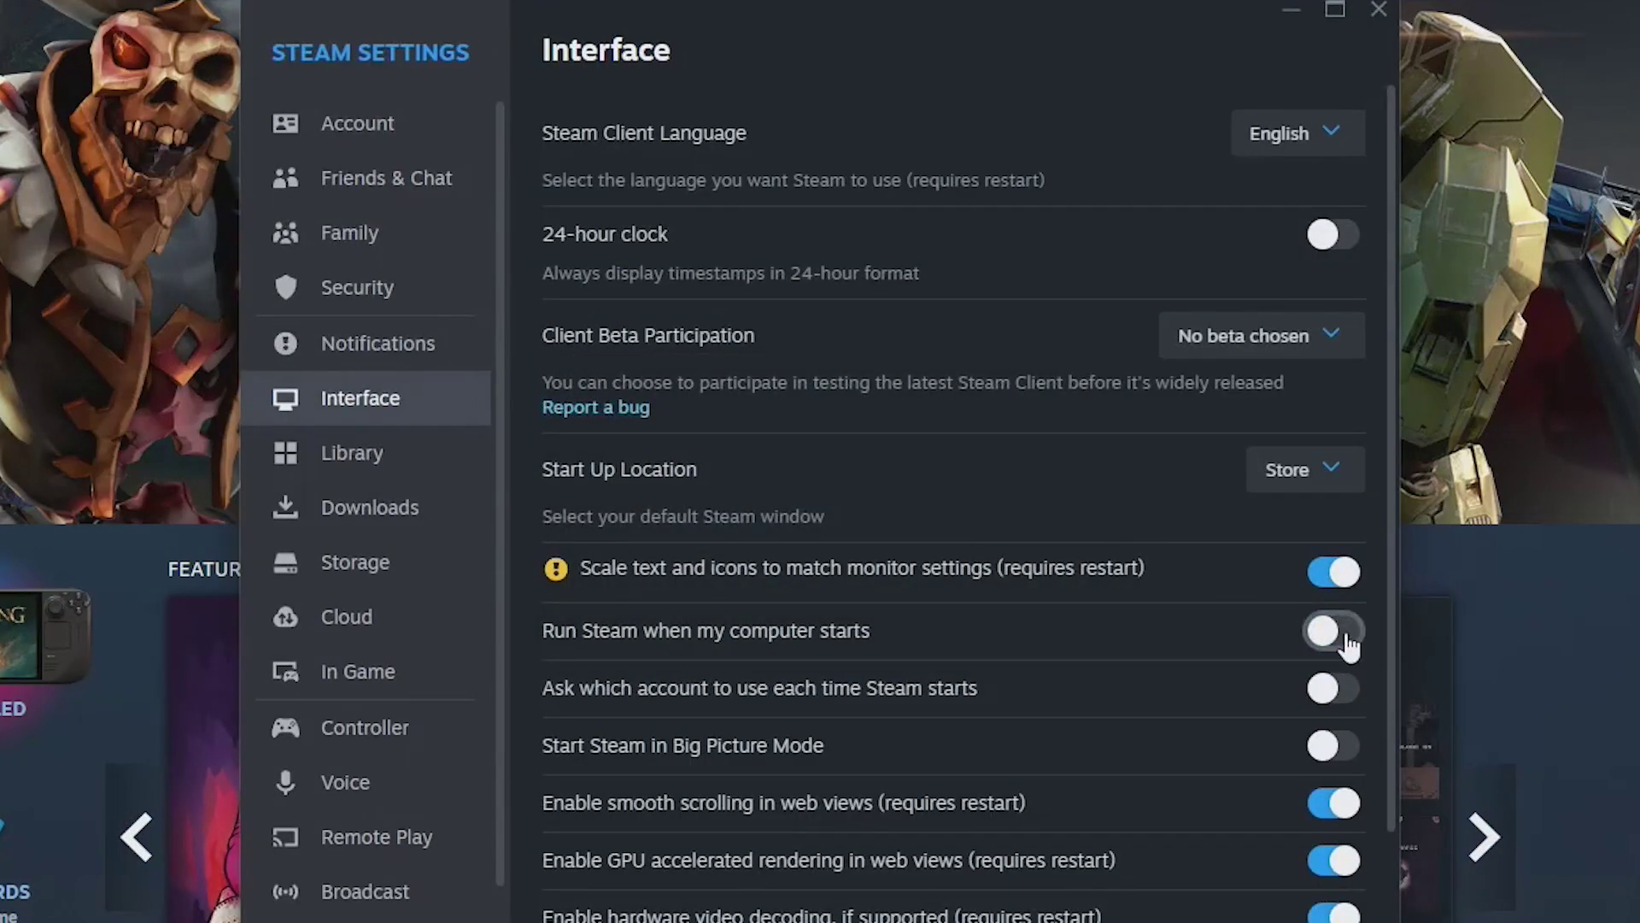
{"action": "left_click", "coordinate": [1343, 747]}
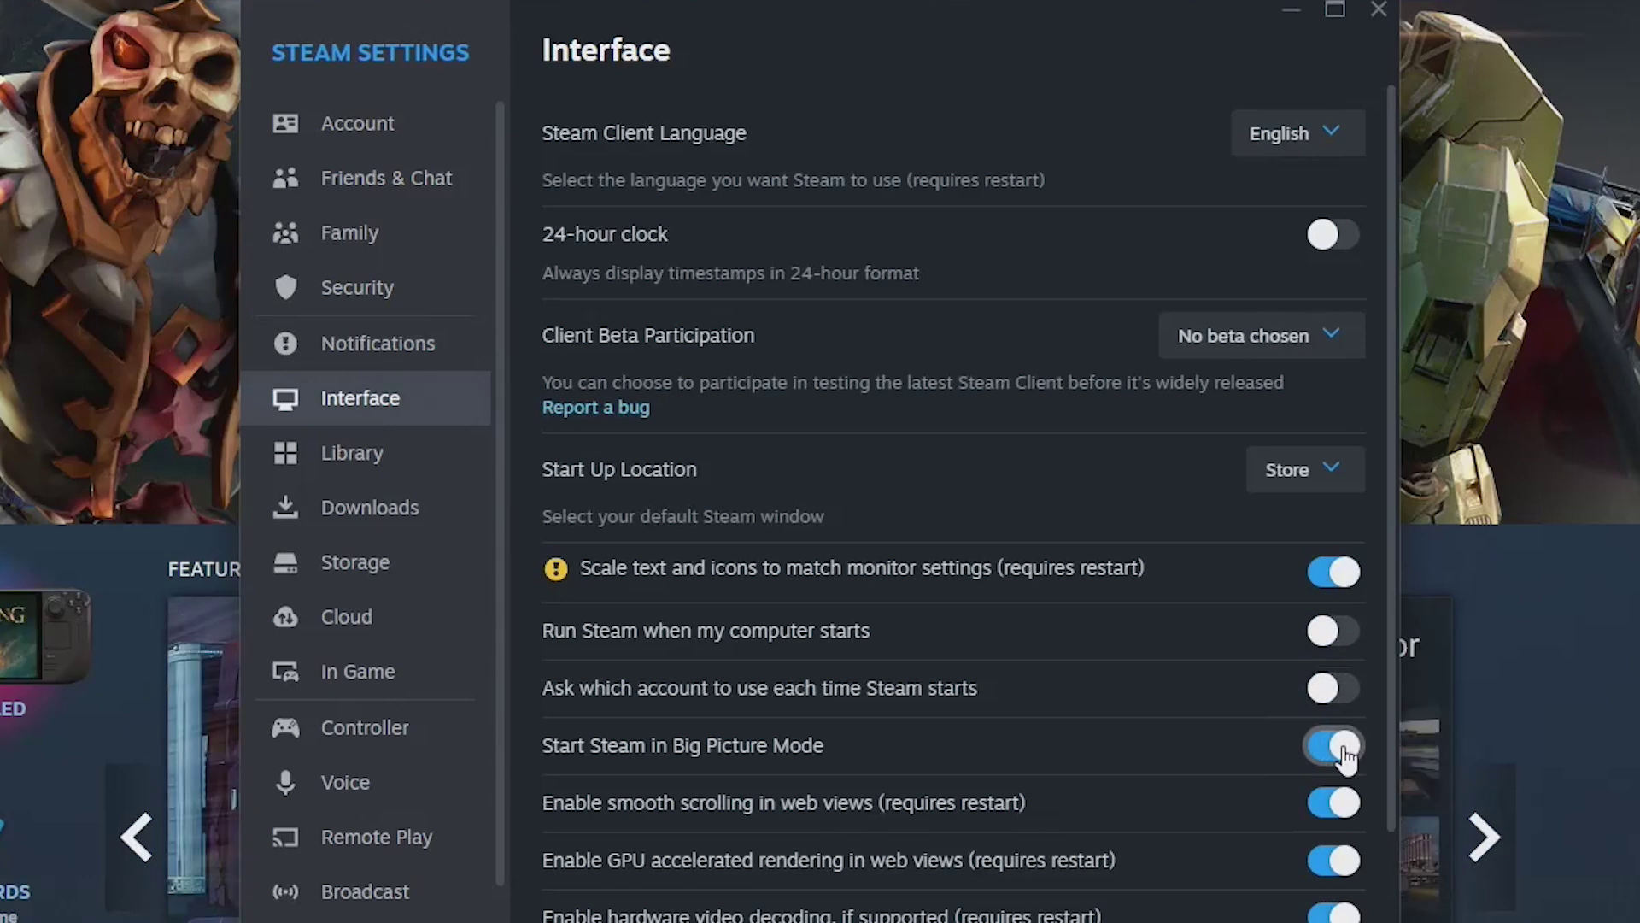
{"action": "left_click", "coordinate": [1538, 17]}
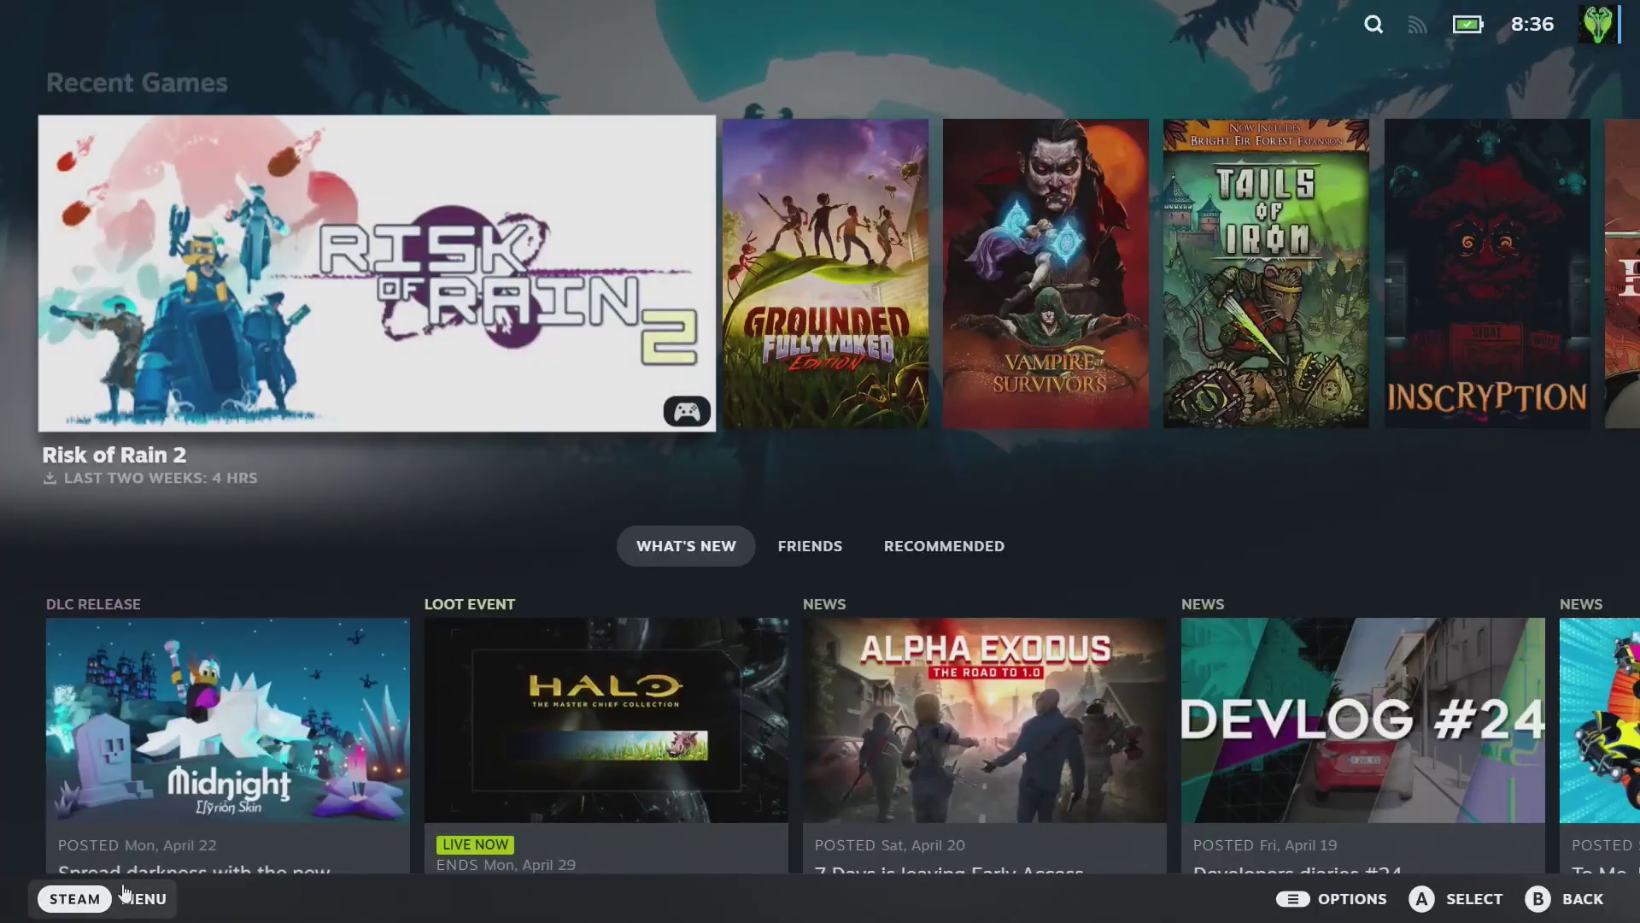
Exit Steam from the Big Picture Power menu.
{"action": "left_click", "coordinate": [124, 895]}
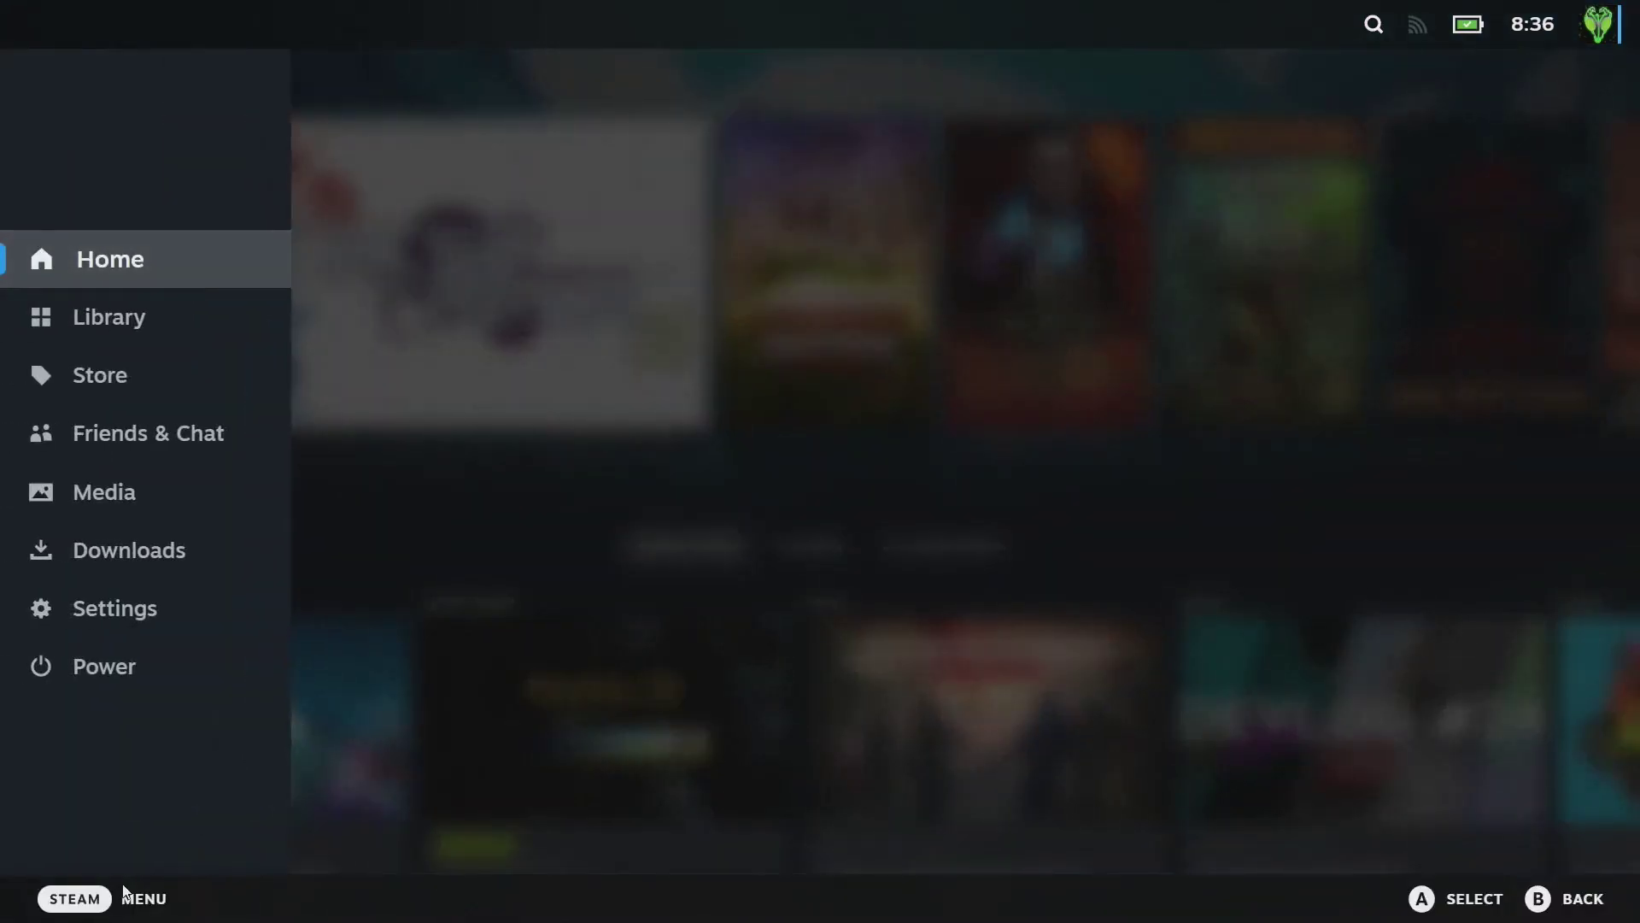
{"action": "left_click", "coordinate": [123, 670]}
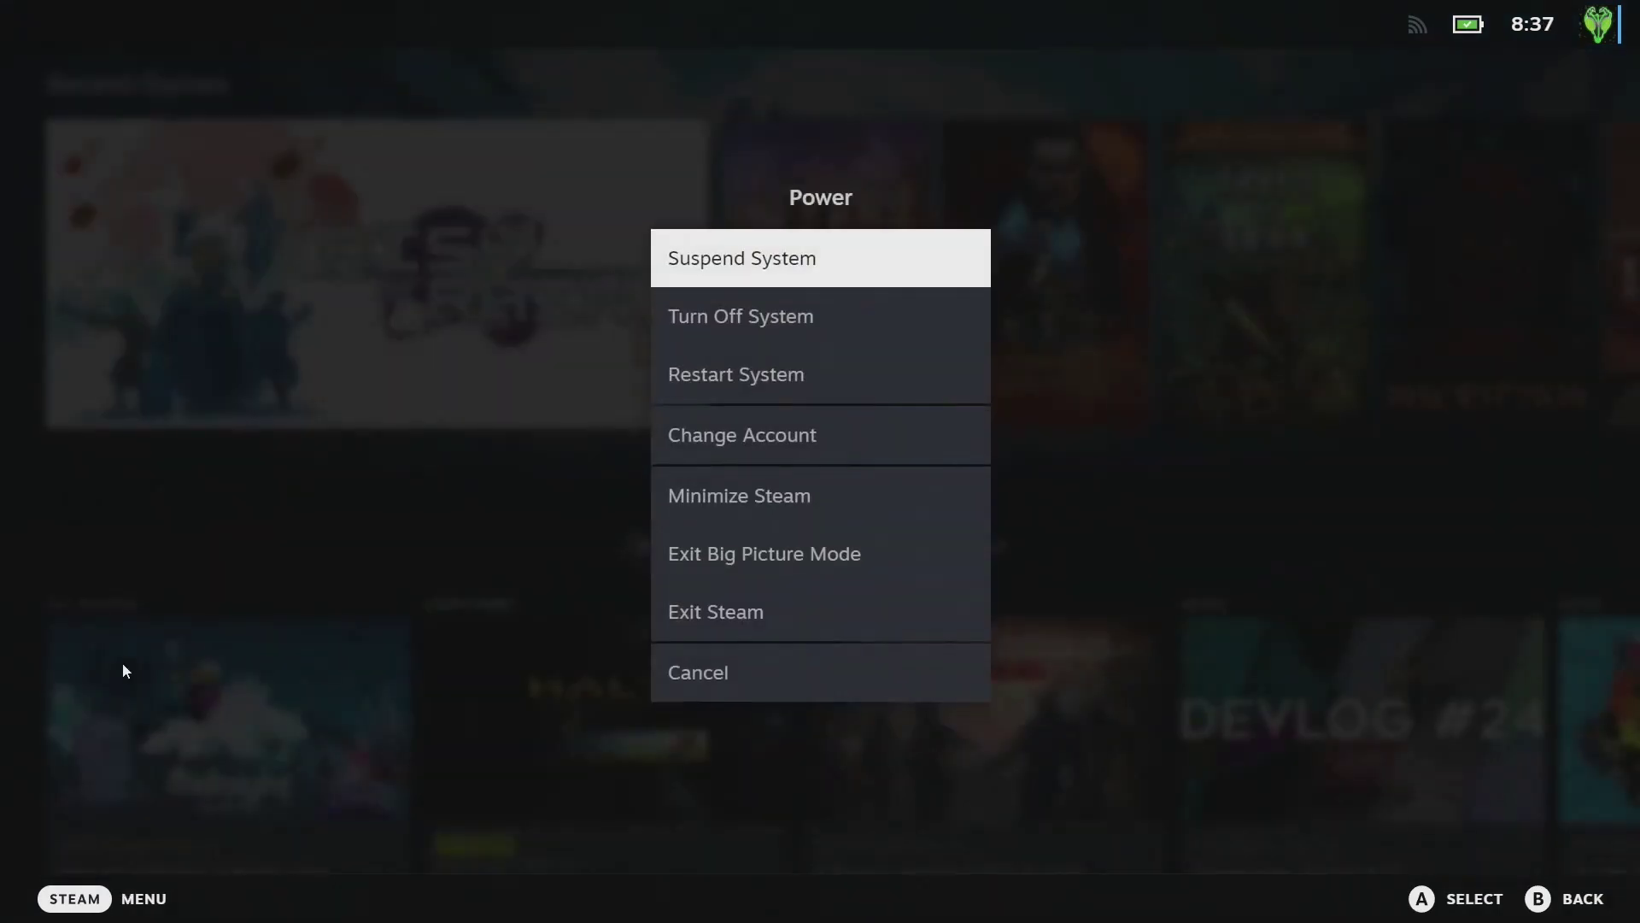
{"action": "left_click", "coordinate": [702, 618]}
Confirm quitting Steam and browse File Explorer to C:\Program Files (x86).
{"action": "left_click", "coordinate": [699, 527]}
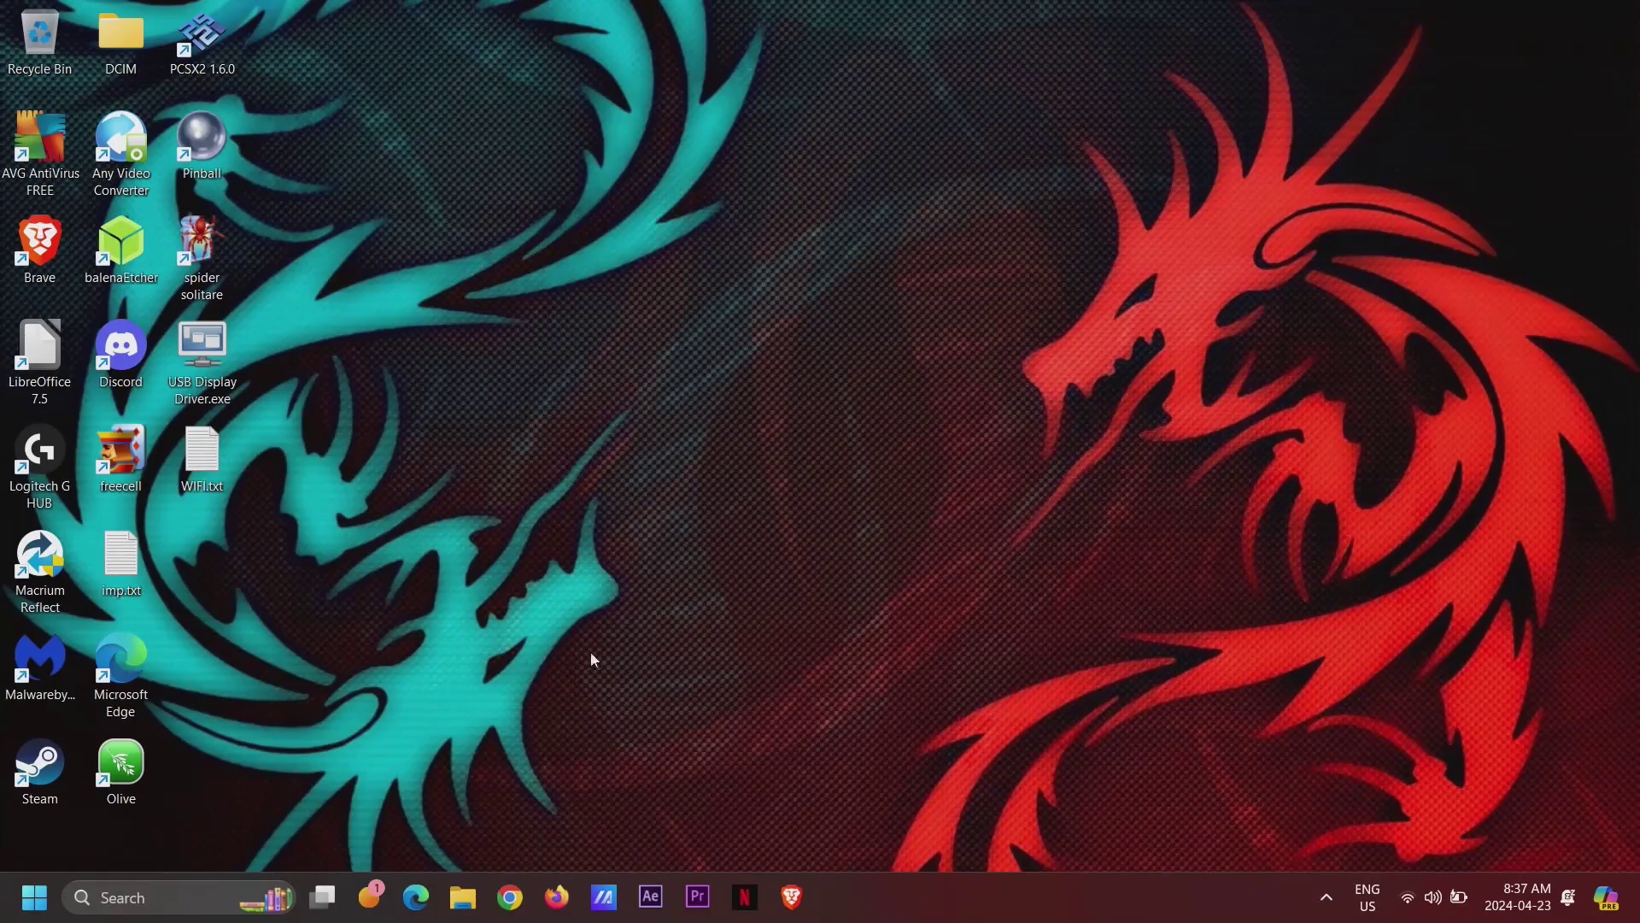
{"action": "left_click", "coordinate": [463, 897]}
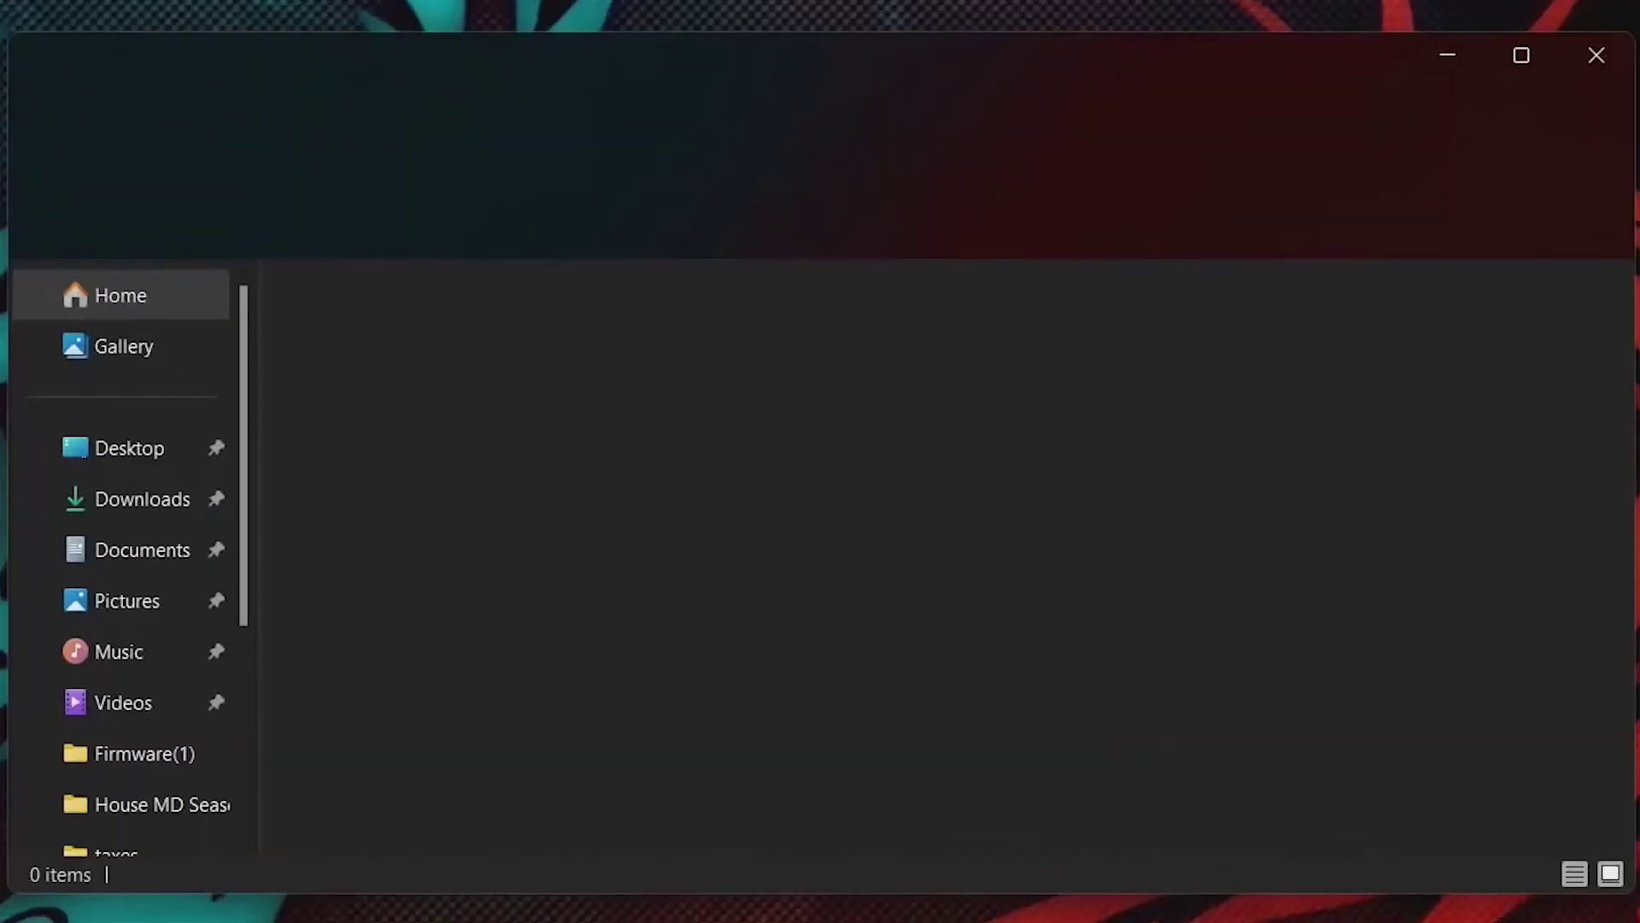
{"action": "left_click_drag", "start_coordinate": [245, 593], "coordinate": [222, 798]}
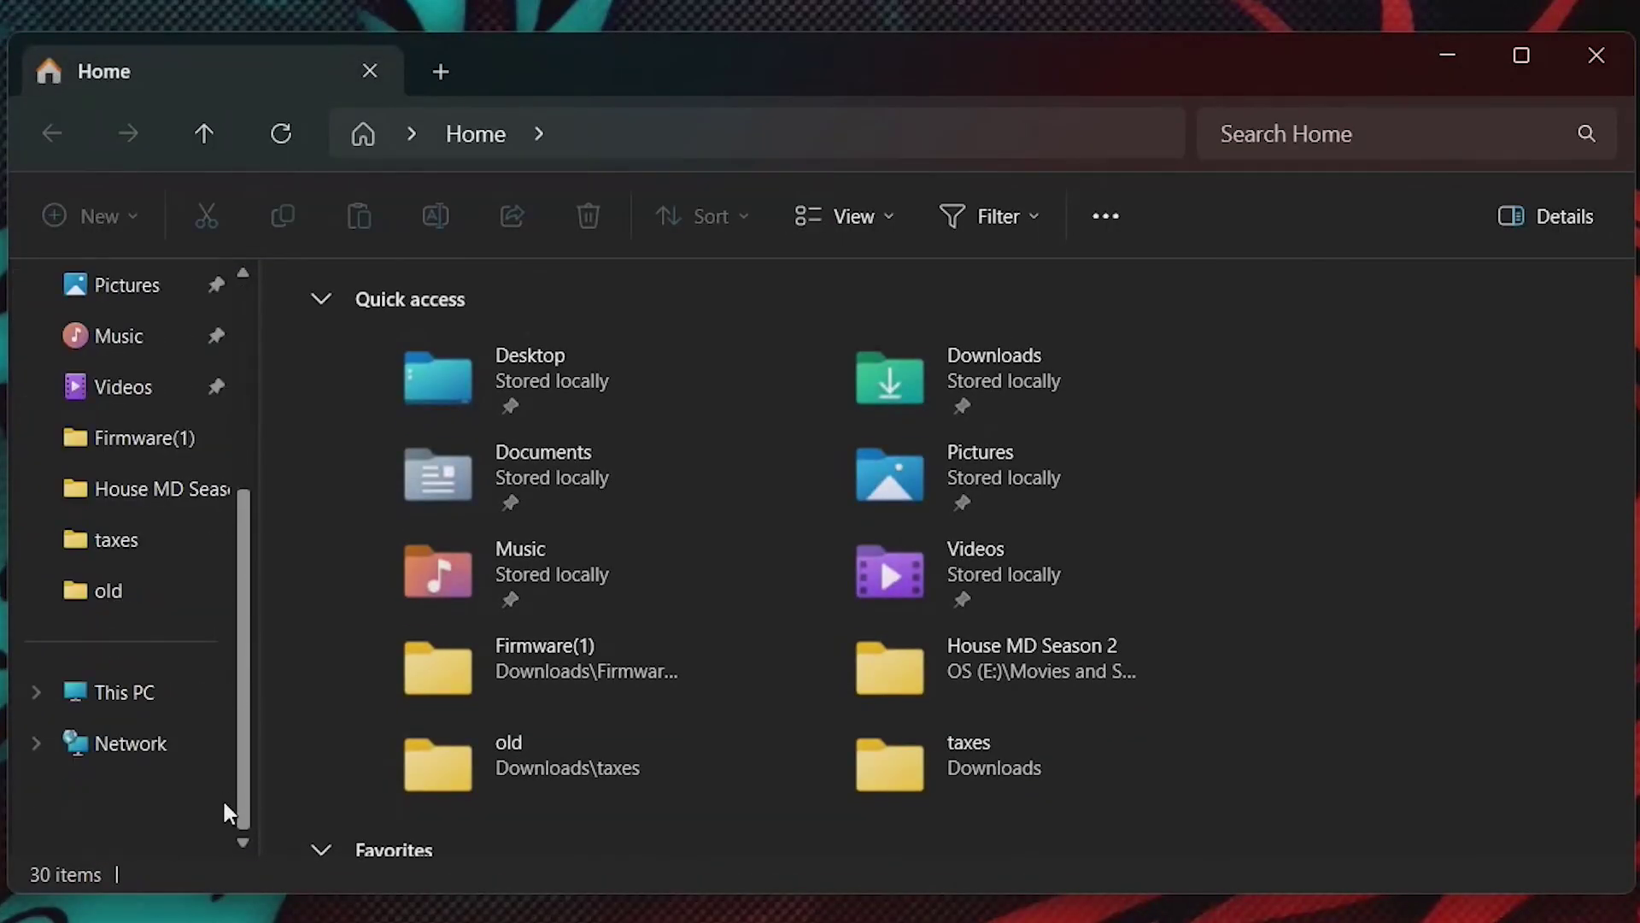
{"action": "left_click", "coordinate": [139, 699]}
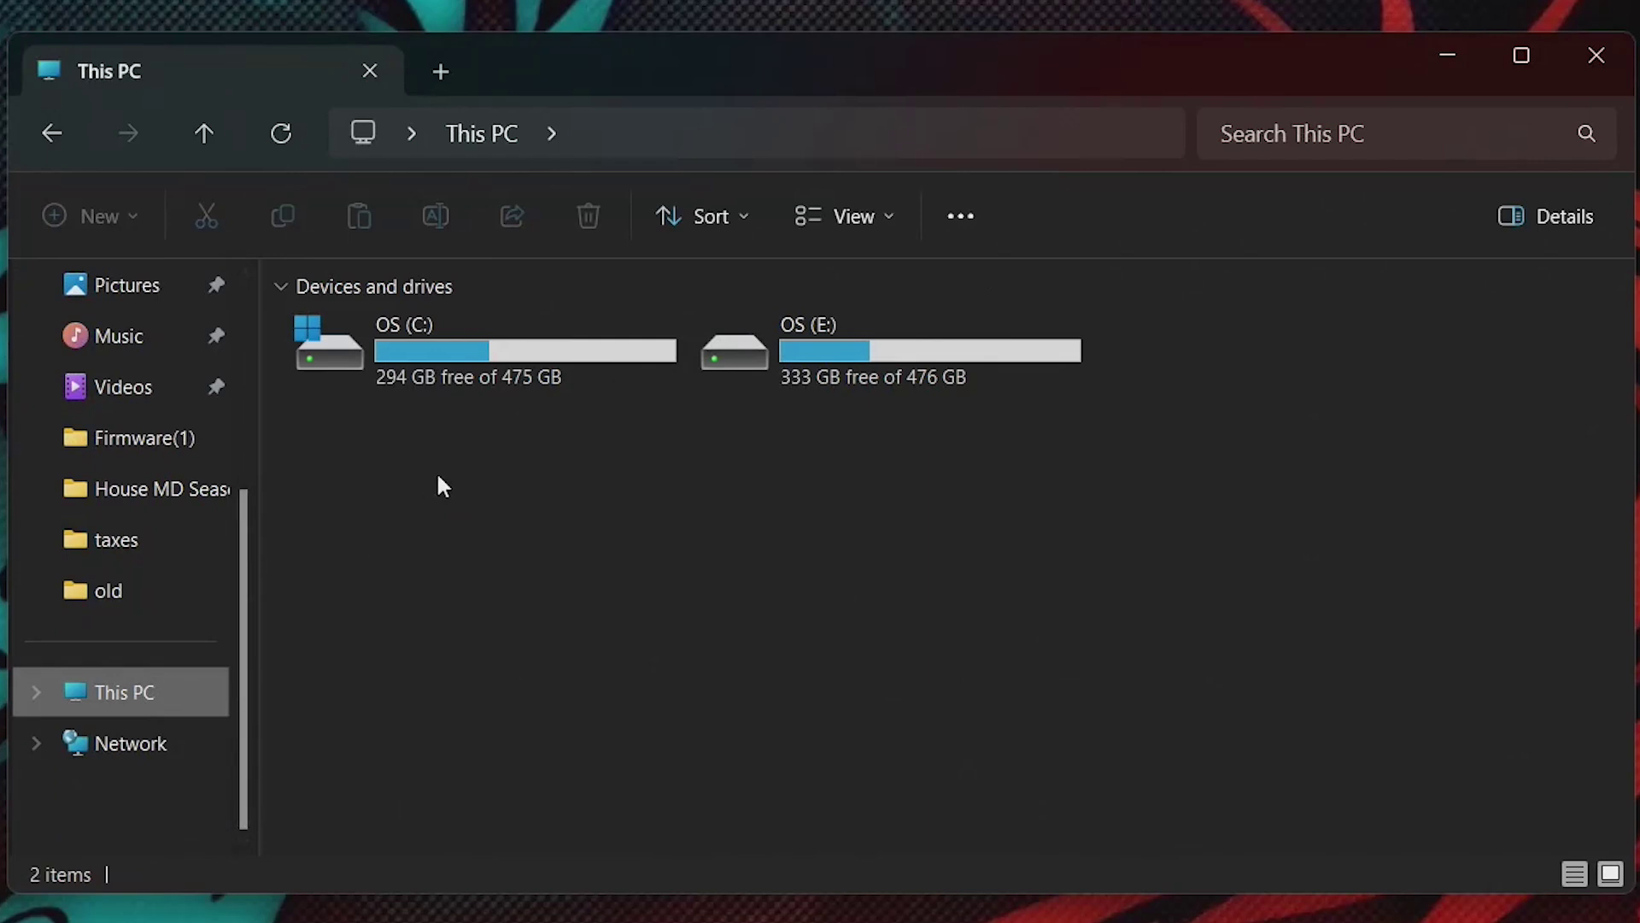
{"action": "double_click", "coordinate": [483, 367]}
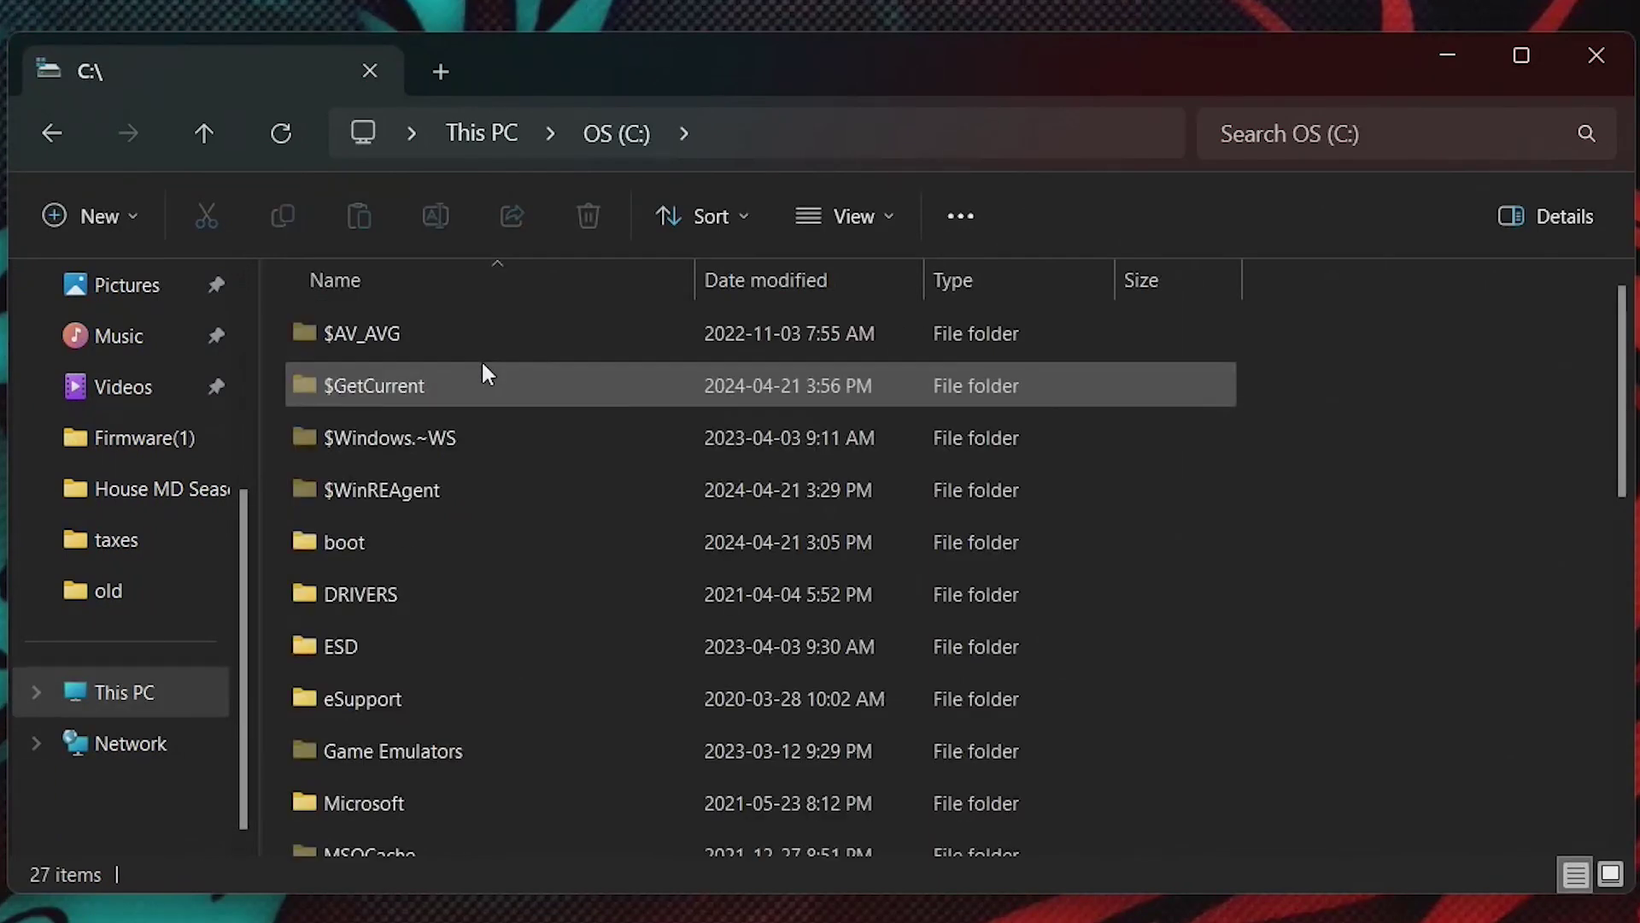
{"action": "left_click_drag", "start_coordinate": [1621, 380], "coordinate": [1619, 503]}
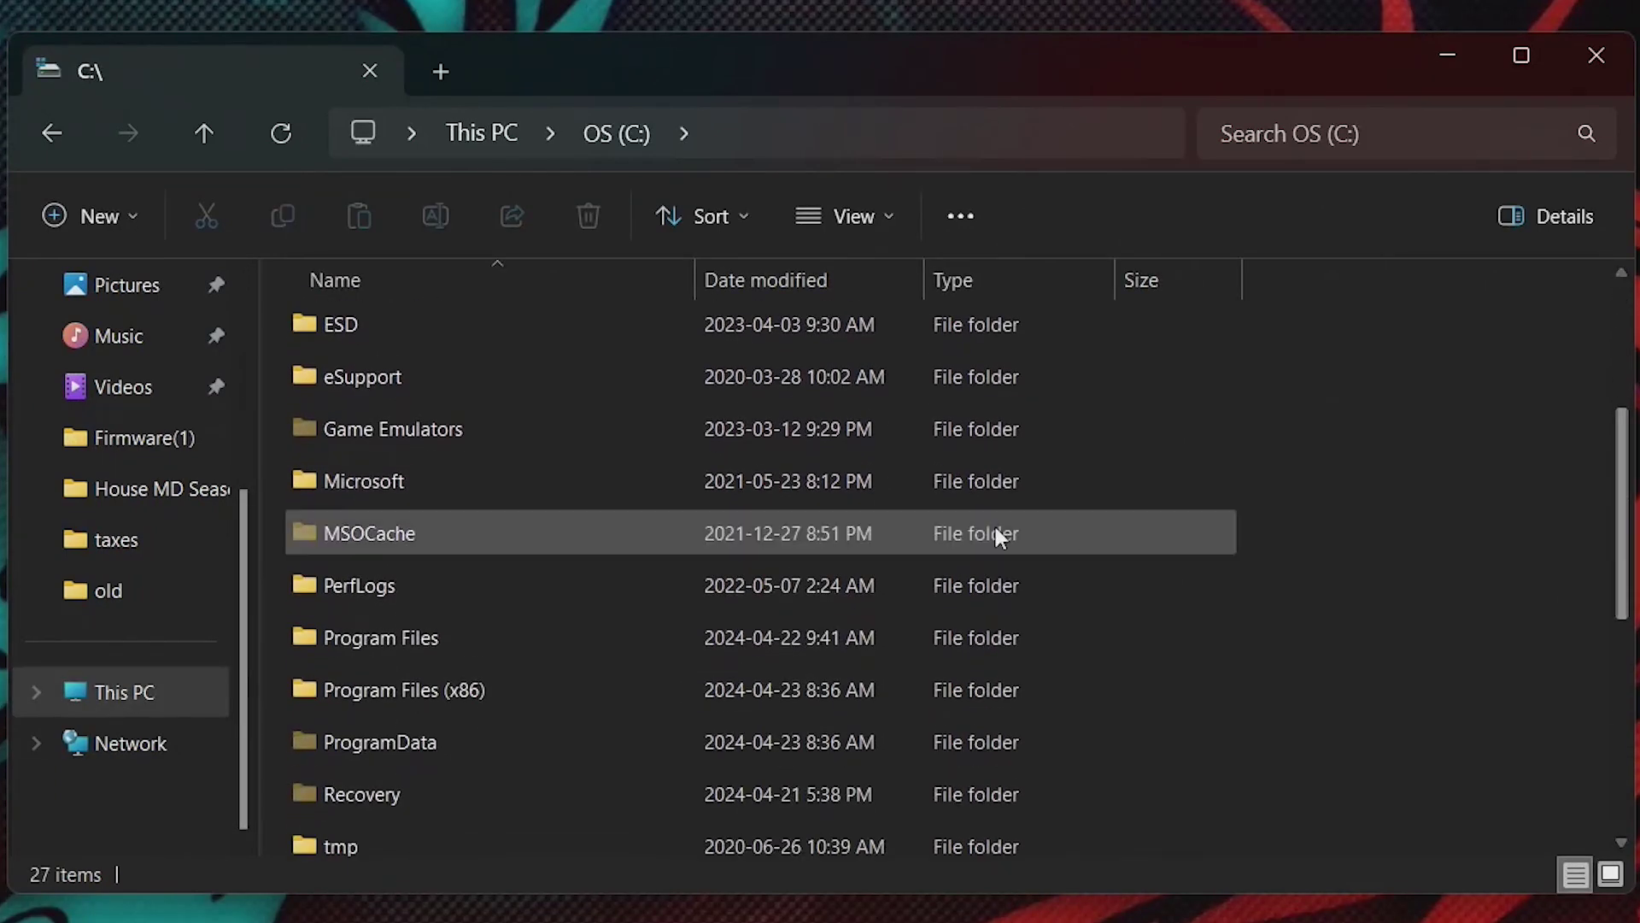
{"action": "double_click", "coordinate": [482, 691]}
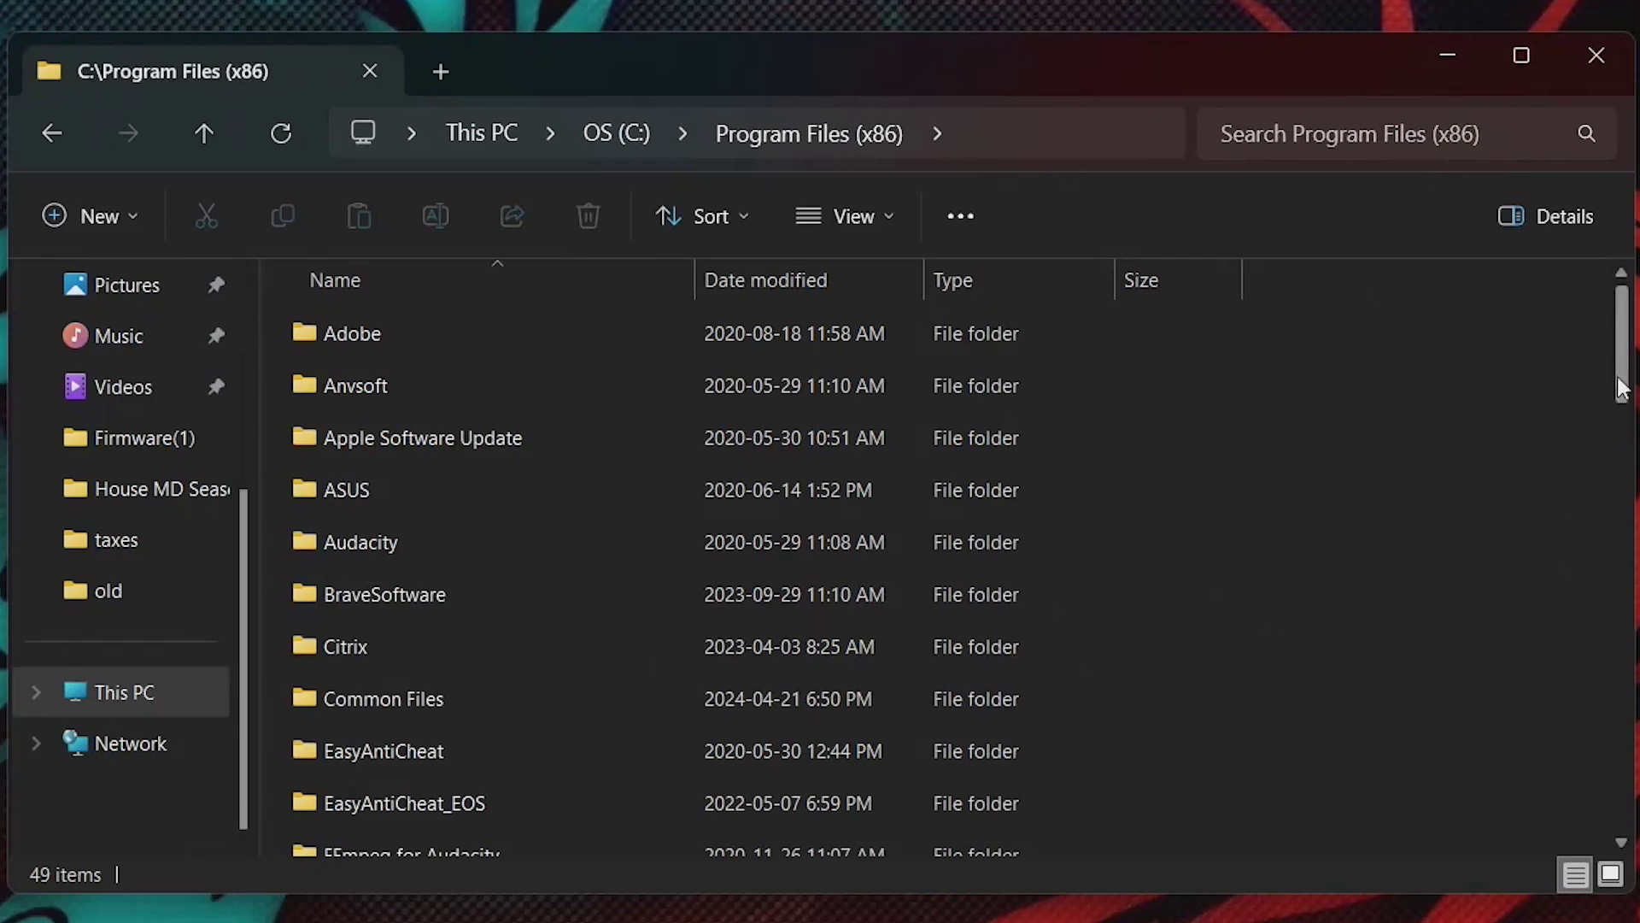
Open Steam\steamui\movies and delete all 14 startup video files.
{"action": "left_click_drag", "start_coordinate": [1622, 373], "coordinate": [1617, 688]}
{"action": "left_click", "coordinate": [519, 748]}
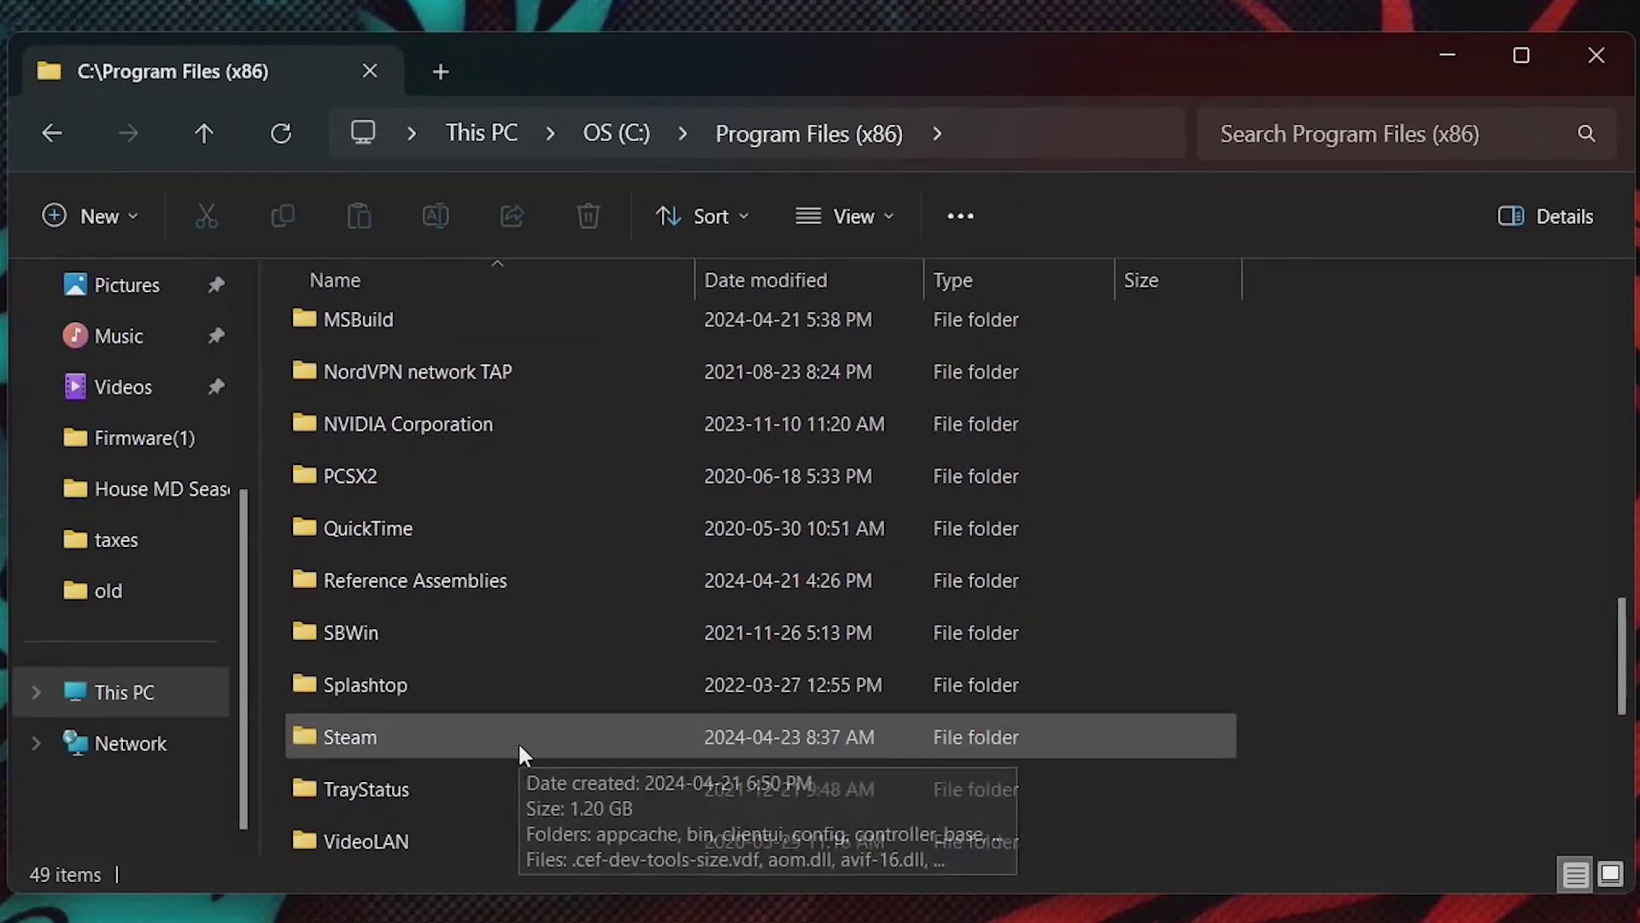
{"action": "double_click", "coordinate": [519, 747]}
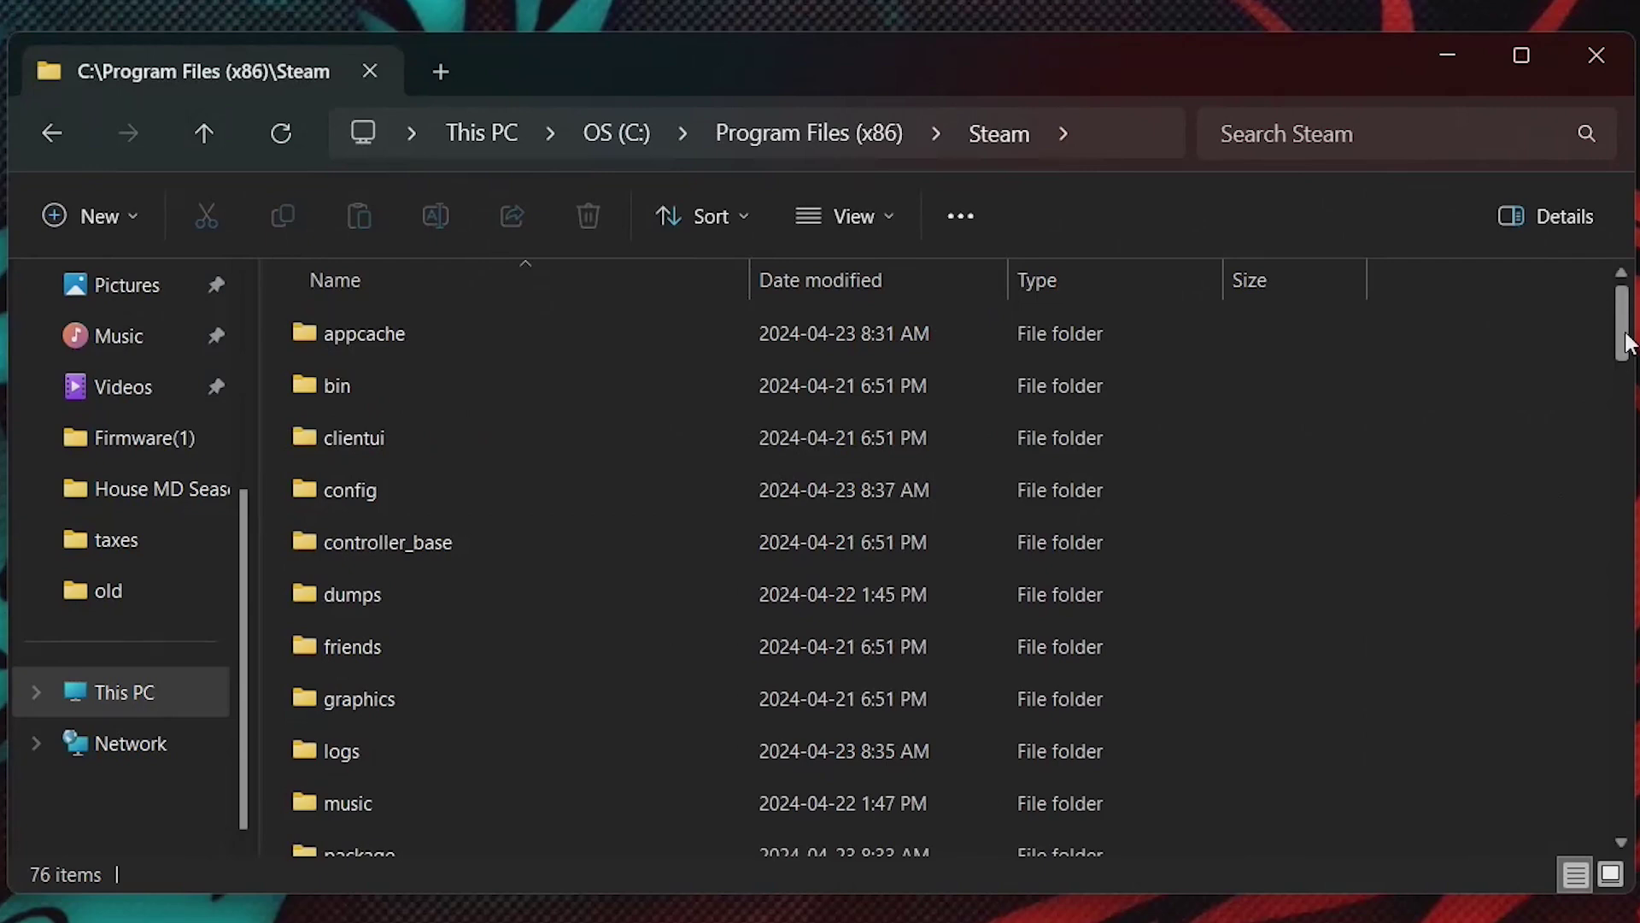
{"action": "left_click_drag", "start_coordinate": [1621, 329], "coordinate": [1617, 410]}
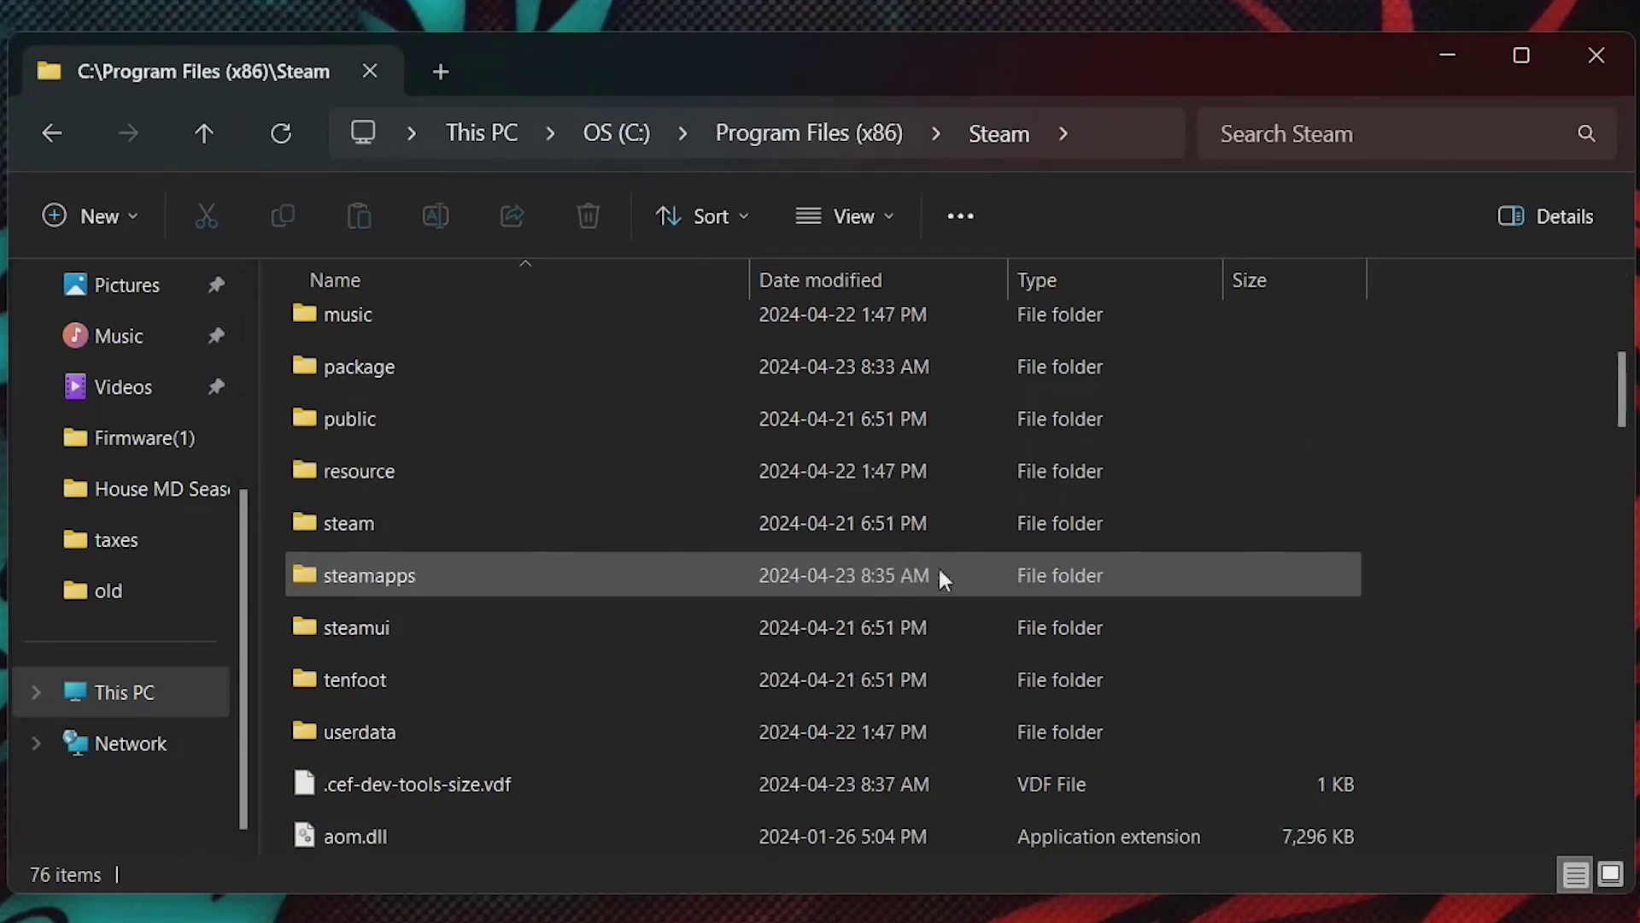
{"action": "double_click", "coordinate": [696, 617]}
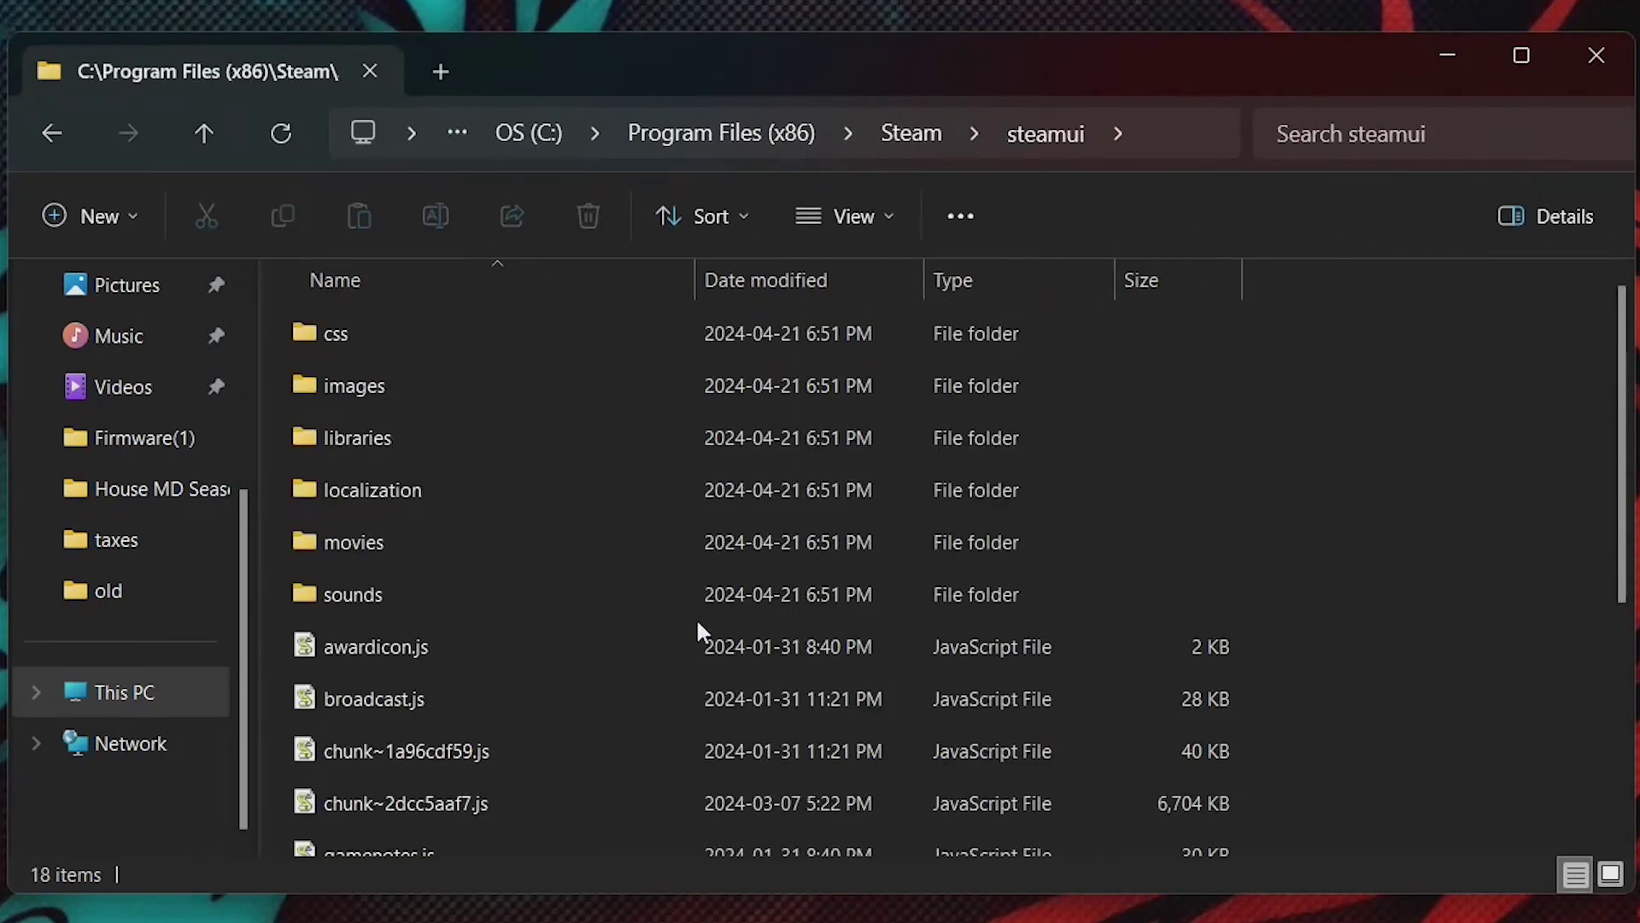
{"action": "double_click", "coordinate": [897, 542]}
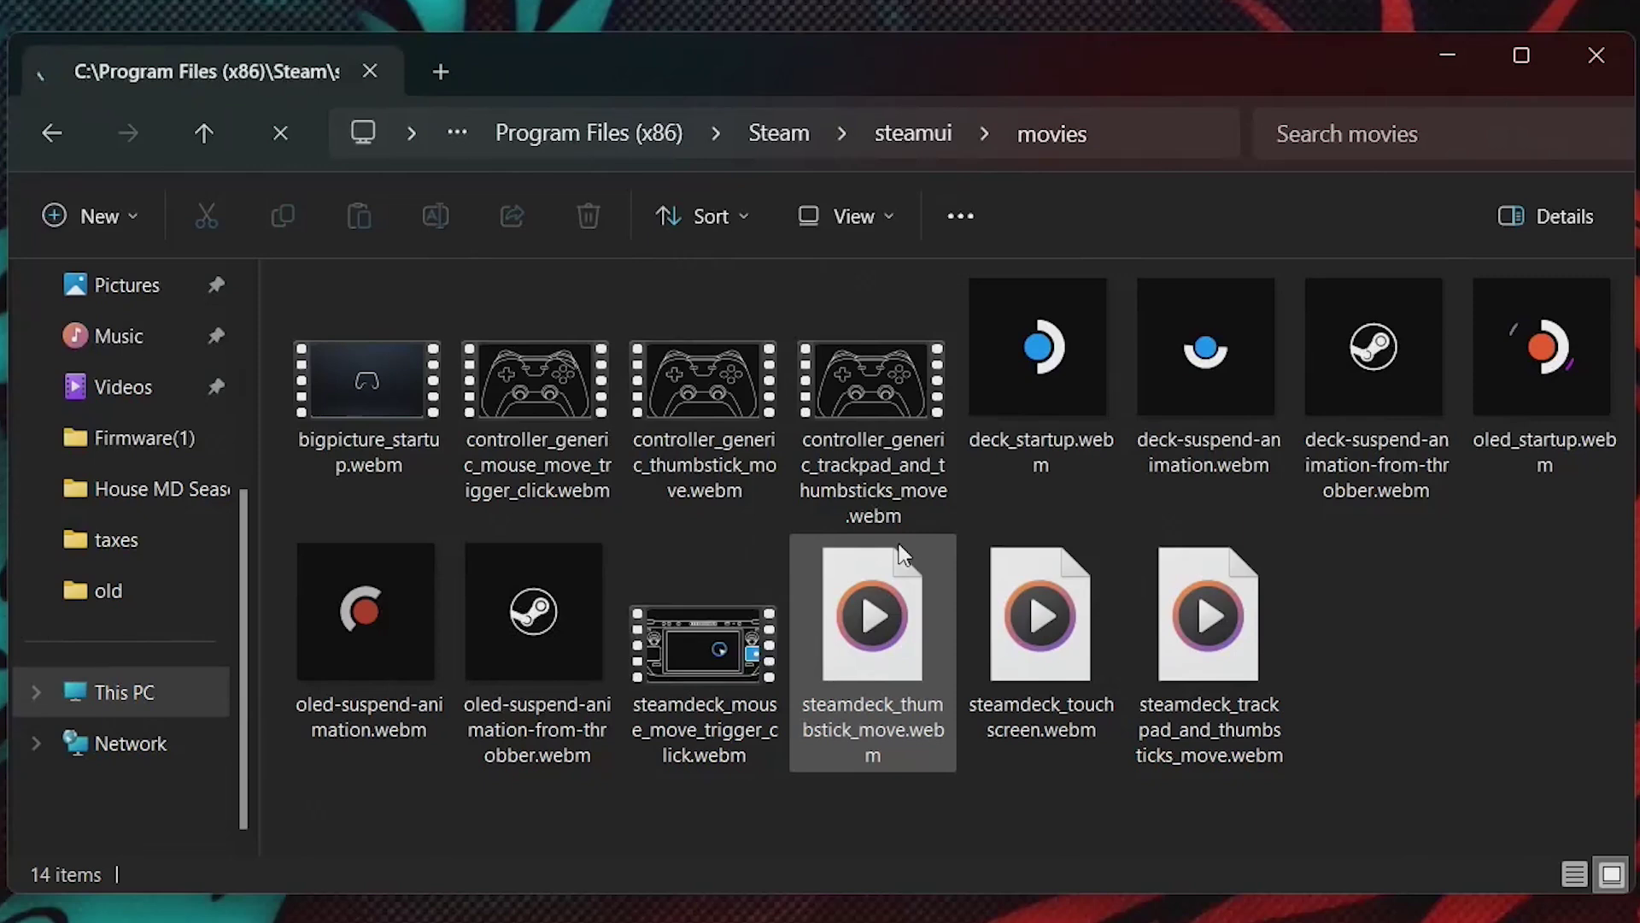
{"action": "key", "text": "ctrl+a"}
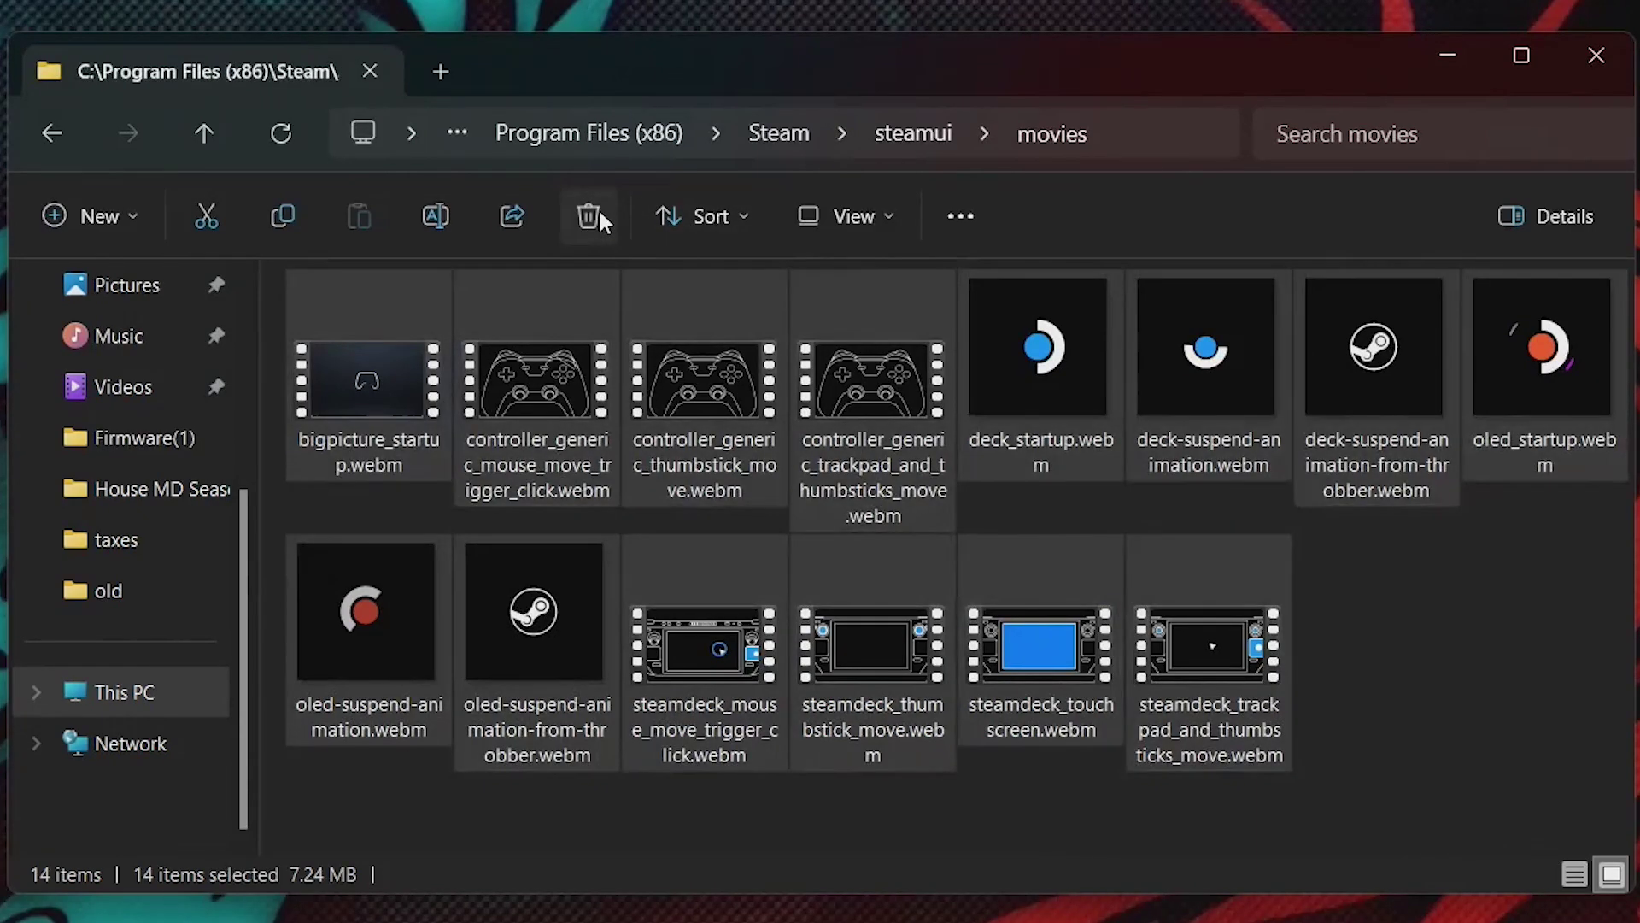
{"action": "left_click", "coordinate": [598, 212]}
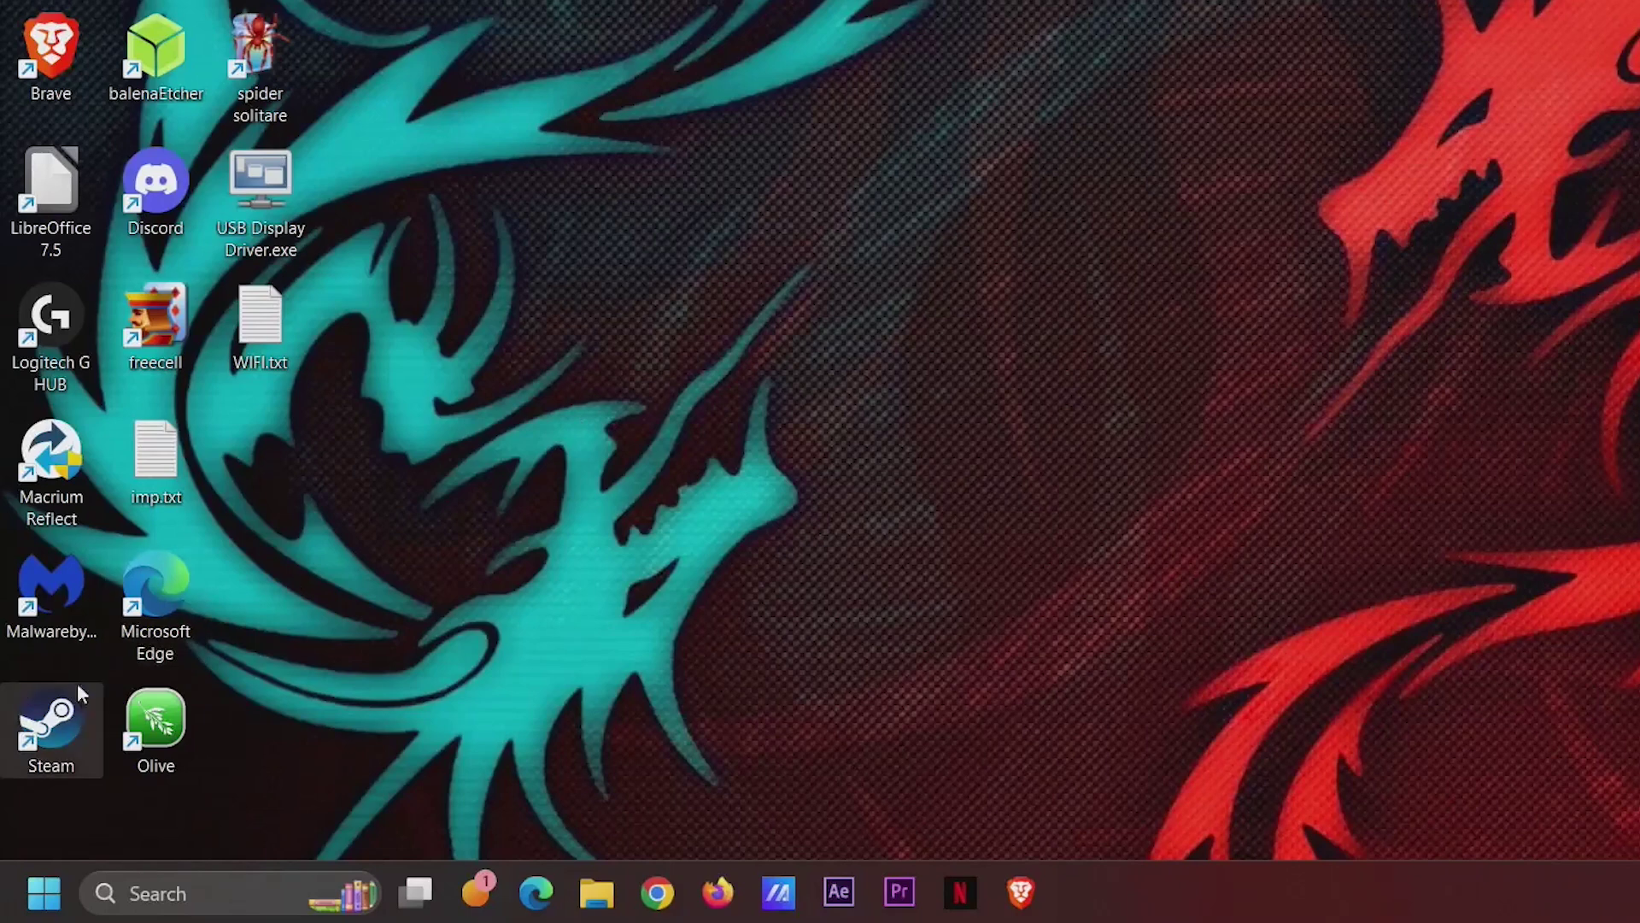
Append -noverifyfiles to the desktop Steam shortcut's Target and save it with administrator approval.
{"action": "right_click", "coordinate": [61, 712]}
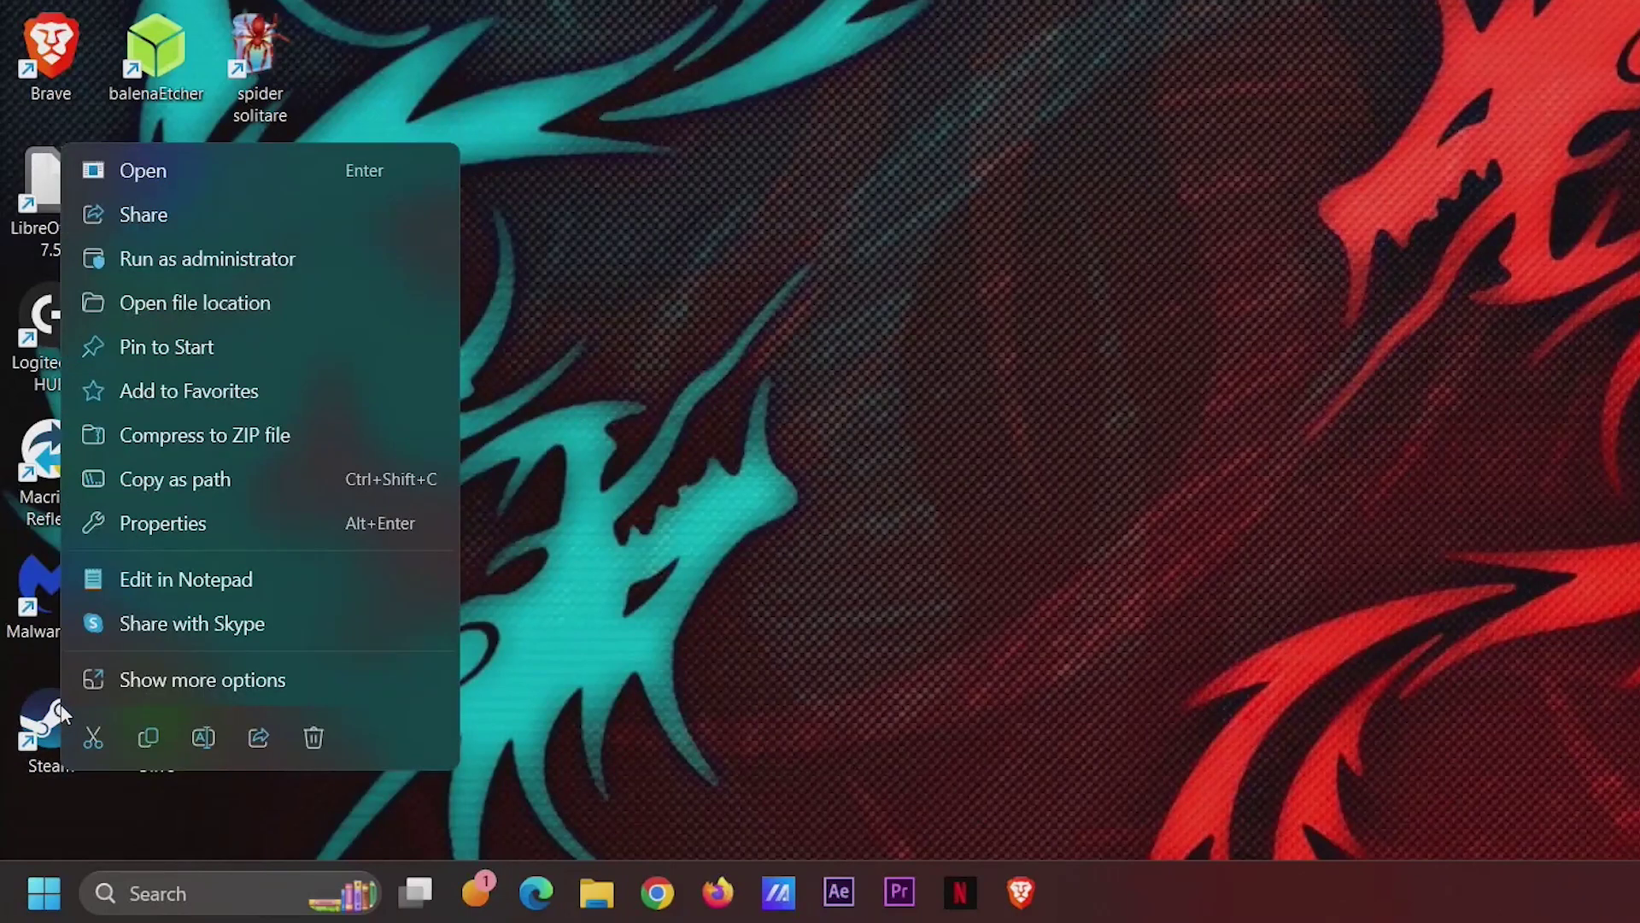
{"action": "left_click", "coordinate": [184, 518]}
{"action": "left_click", "coordinate": [528, 353]}
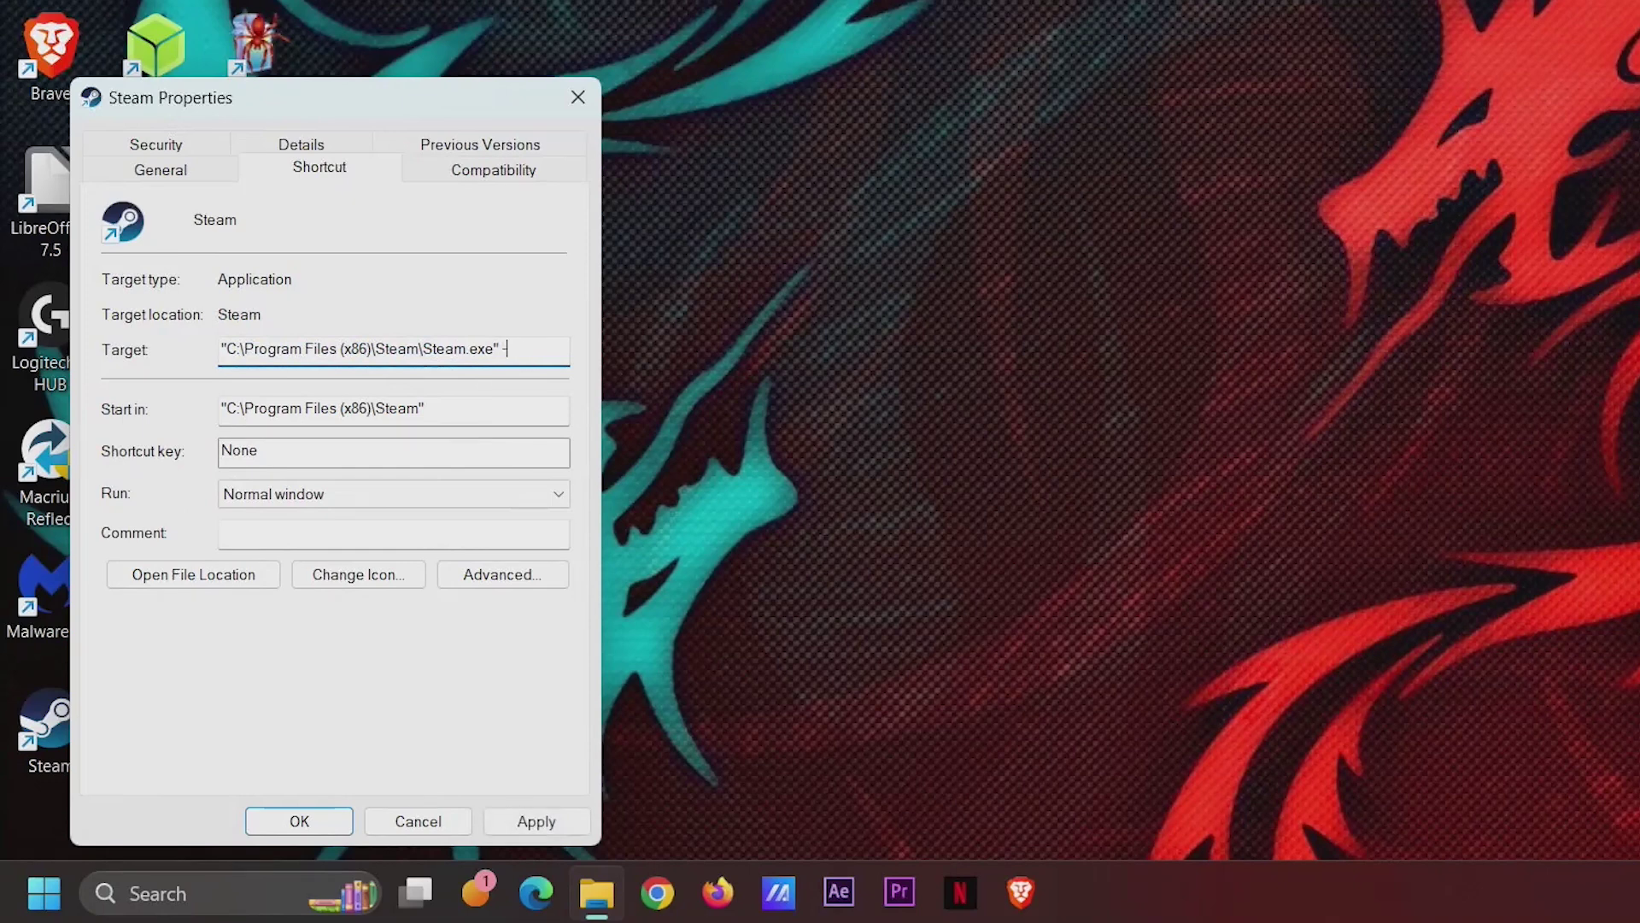
{"action": "type", "text": "-noverifyfiles"}
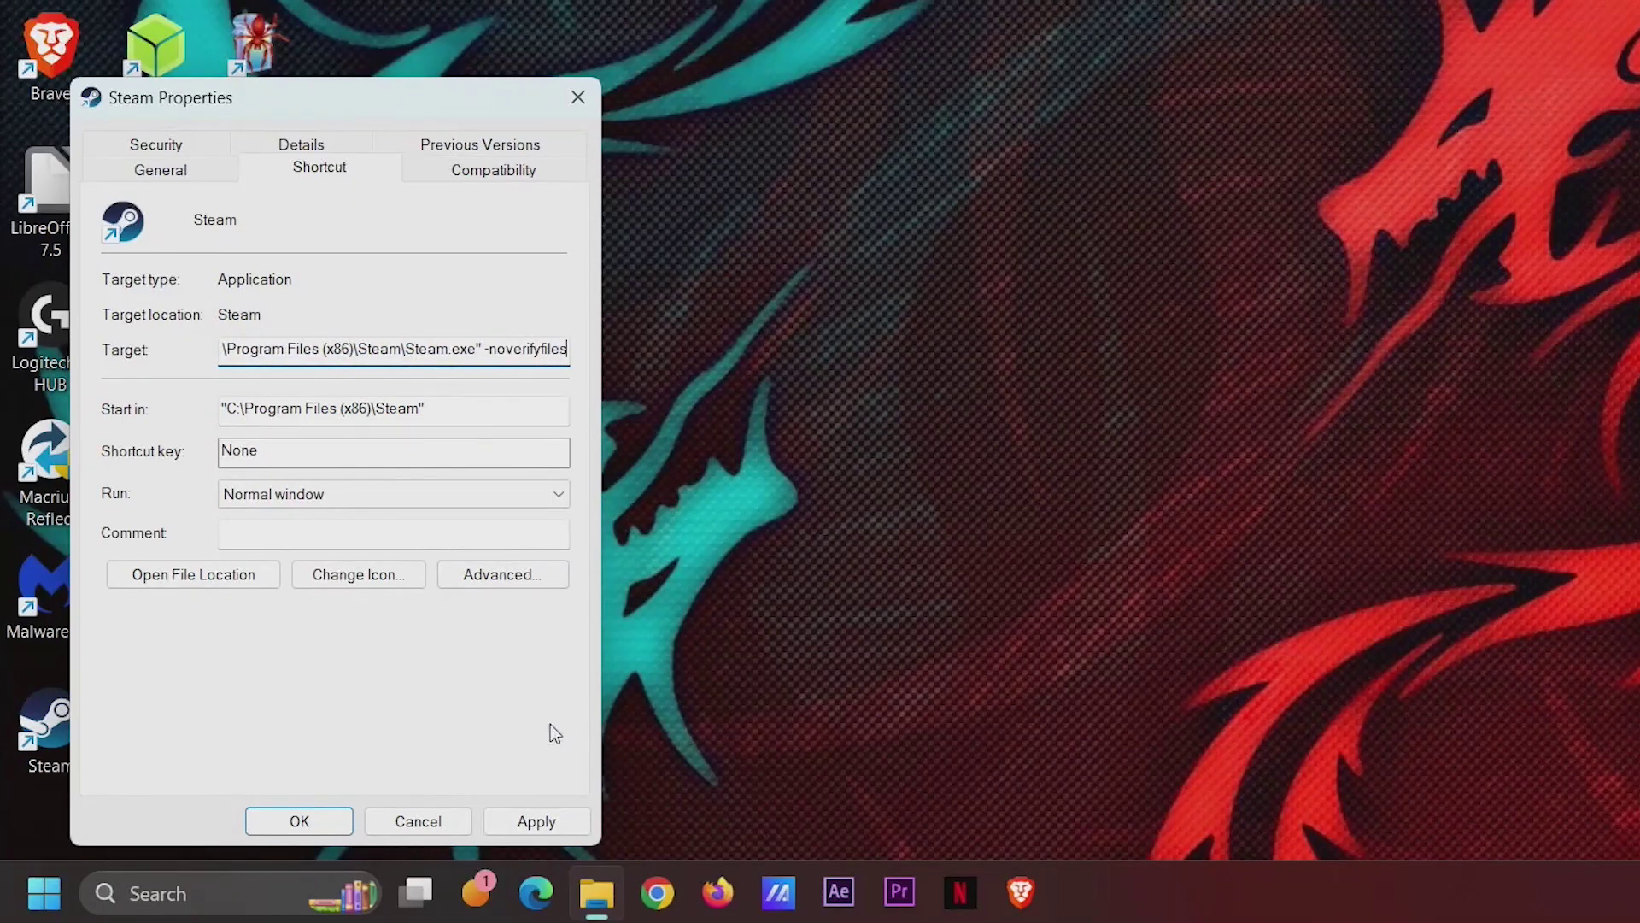
{"action": "left_click", "coordinate": [534, 822]}
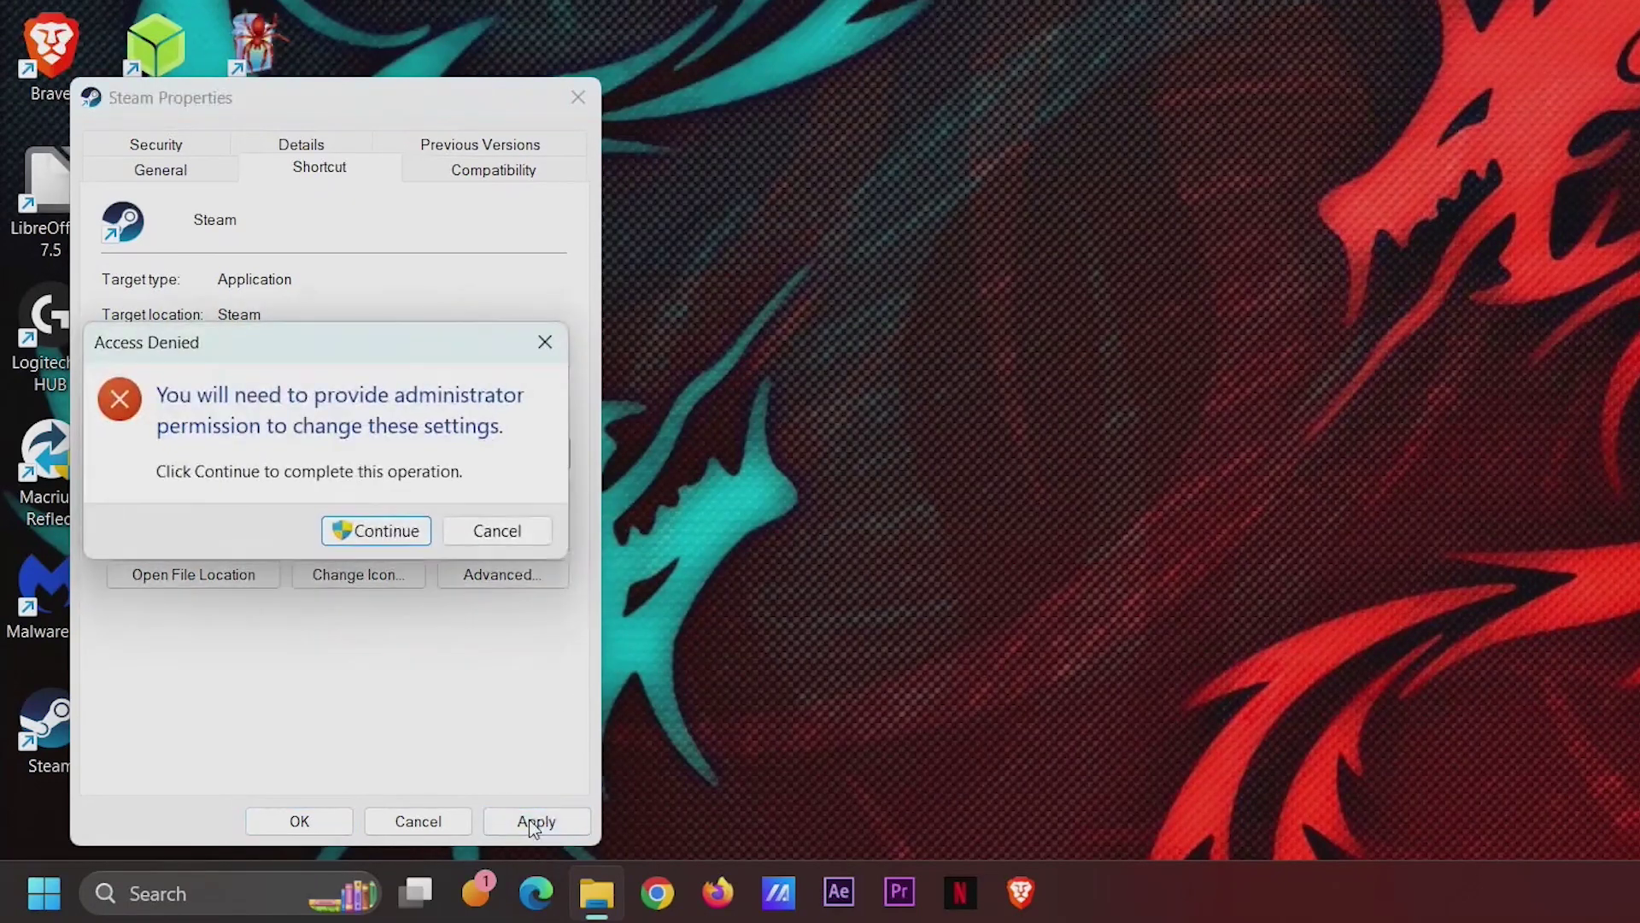
{"action": "left_click", "coordinate": [376, 529]}
{"action": "left_click", "coordinate": [322, 822]}
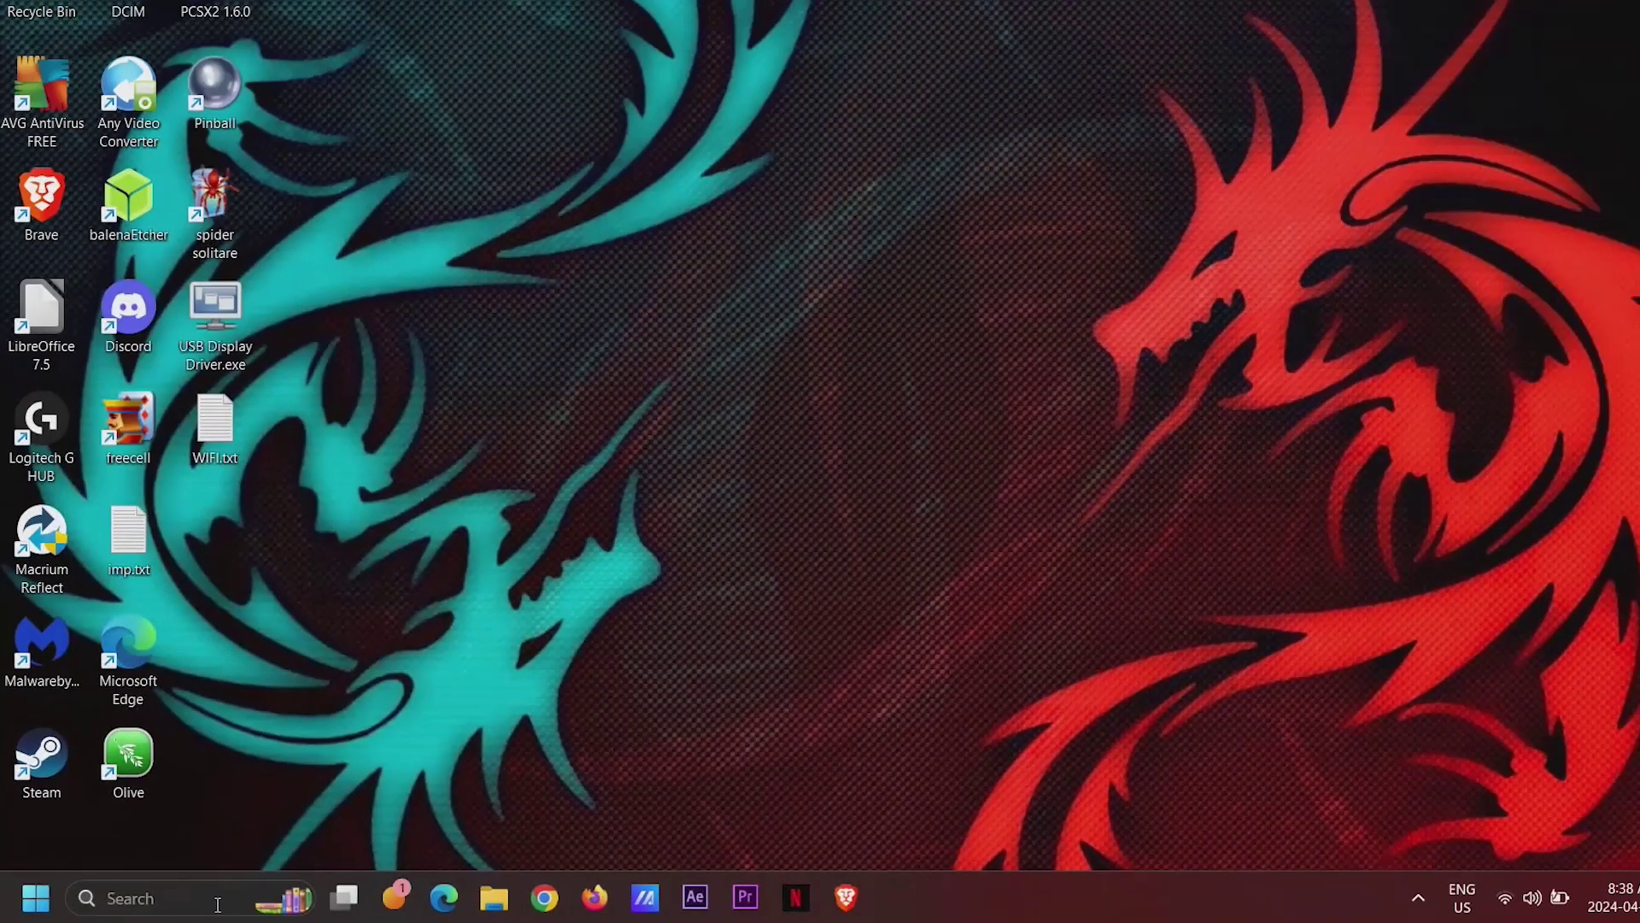
Search 'steam' and open the folder containing its Start Menu shortcut.
{"action": "left_click", "coordinate": [267, 911]}
{"action": "type", "text": "steam"}
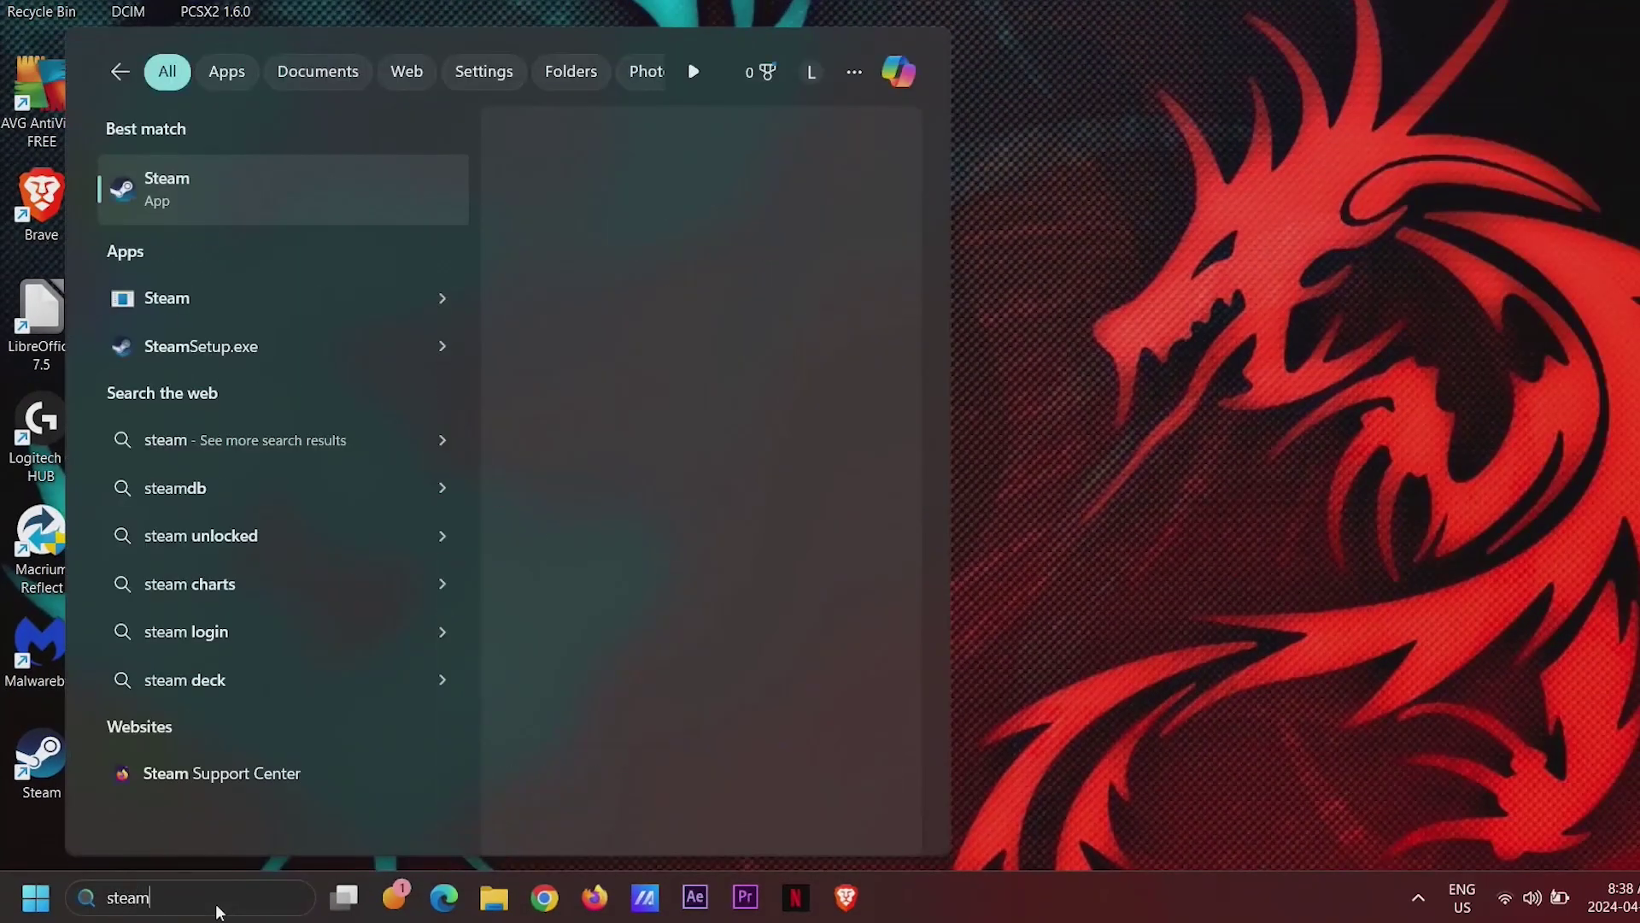
{"action": "right_click", "coordinate": [280, 218]}
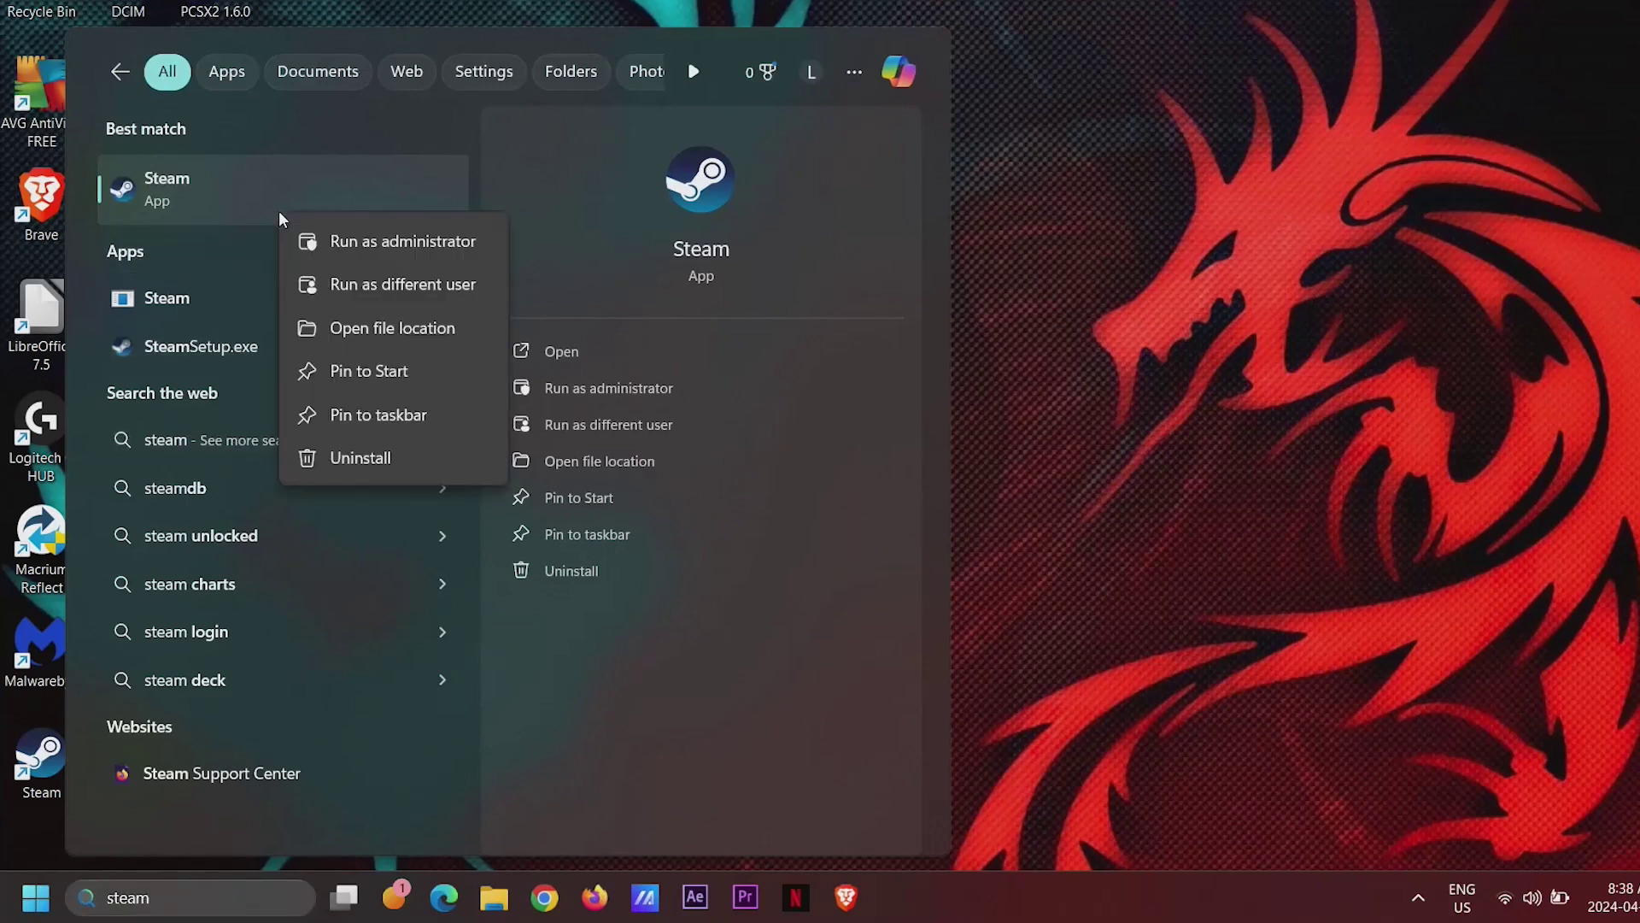
{"action": "left_click", "coordinate": [331, 330]}
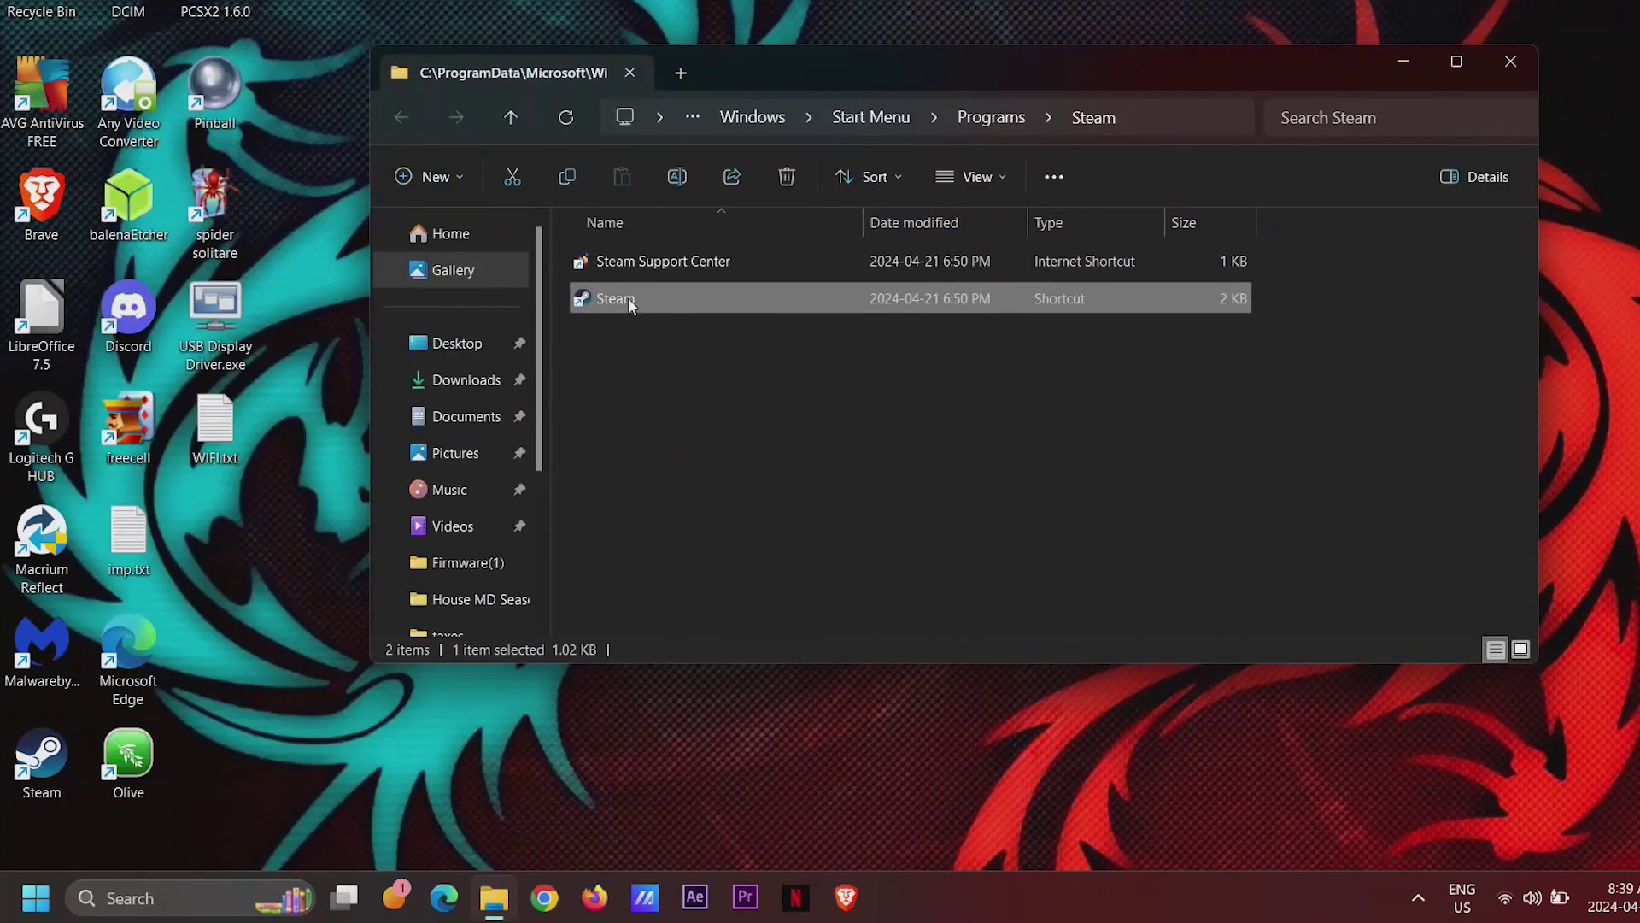
Append -noverifyfiles to that shortcut's Target, save with admin approval, and close Explorer.
{"action": "right_click", "coordinate": [628, 297]}
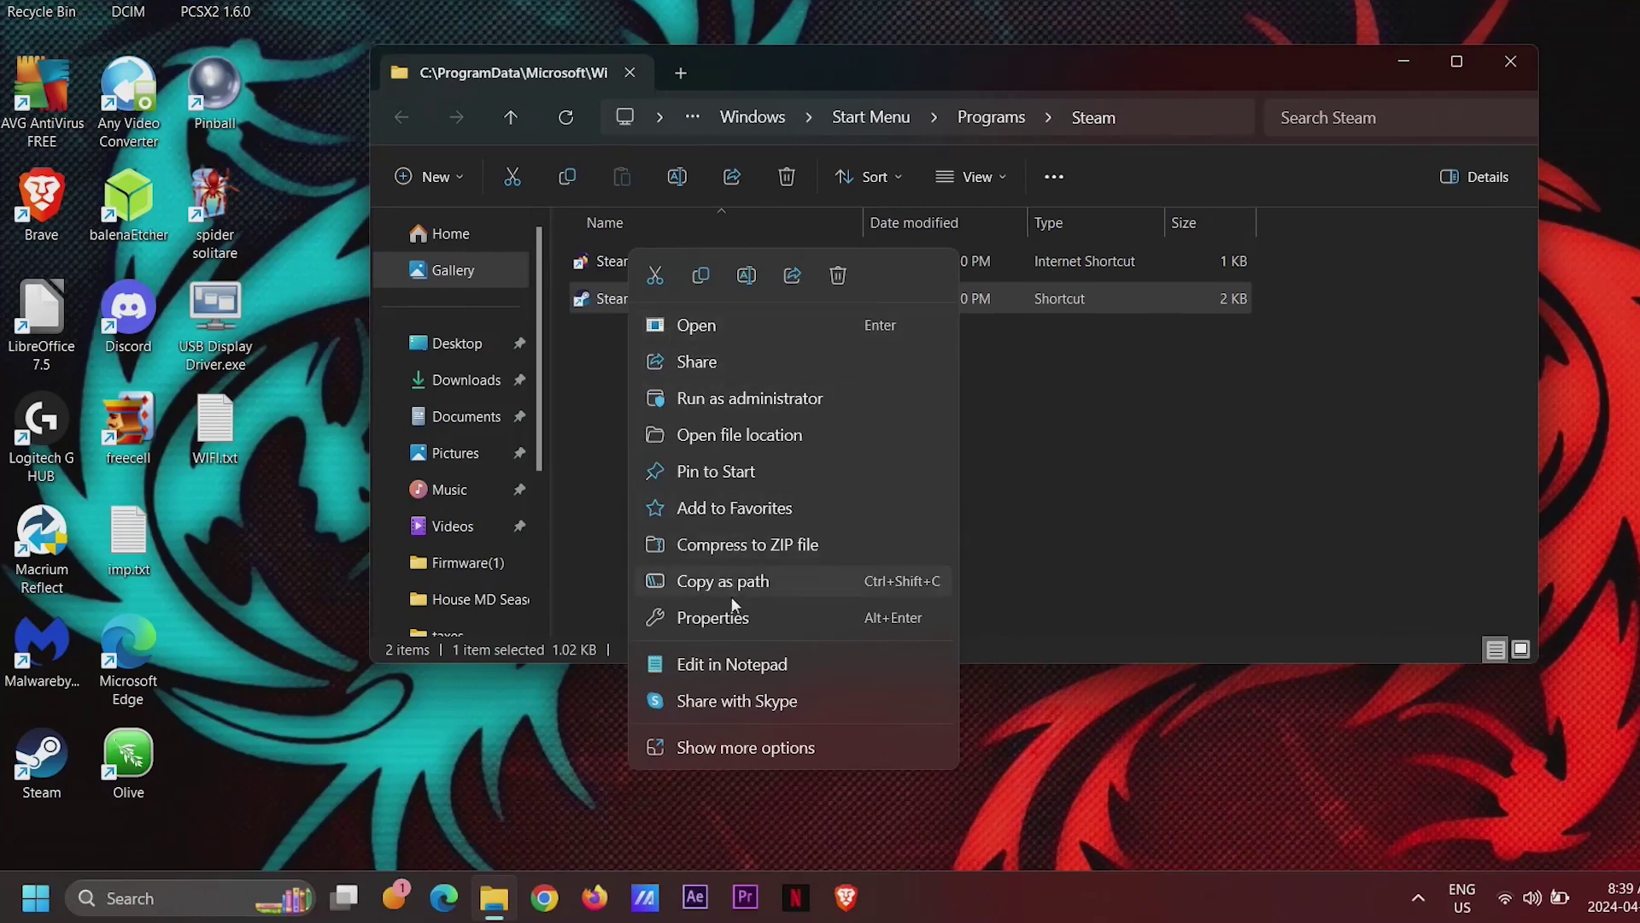
{"action": "left_click", "coordinate": [733, 617]}
{"action": "left_click", "coordinate": [1009, 438]}
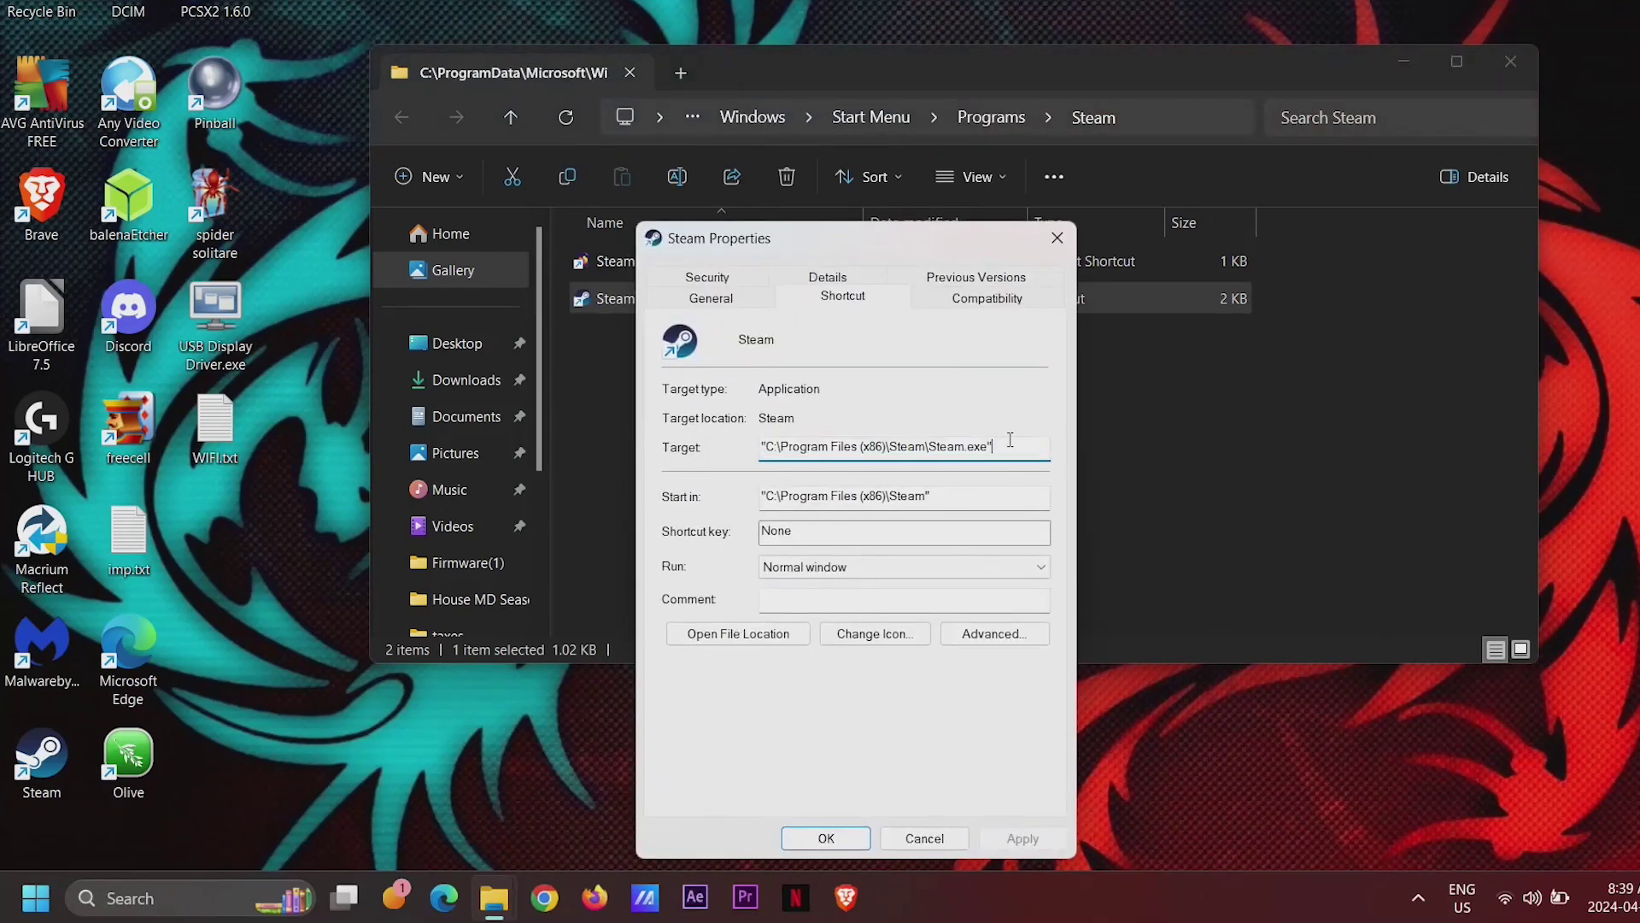
{"action": "type", "text": "-noverifyfiles"}
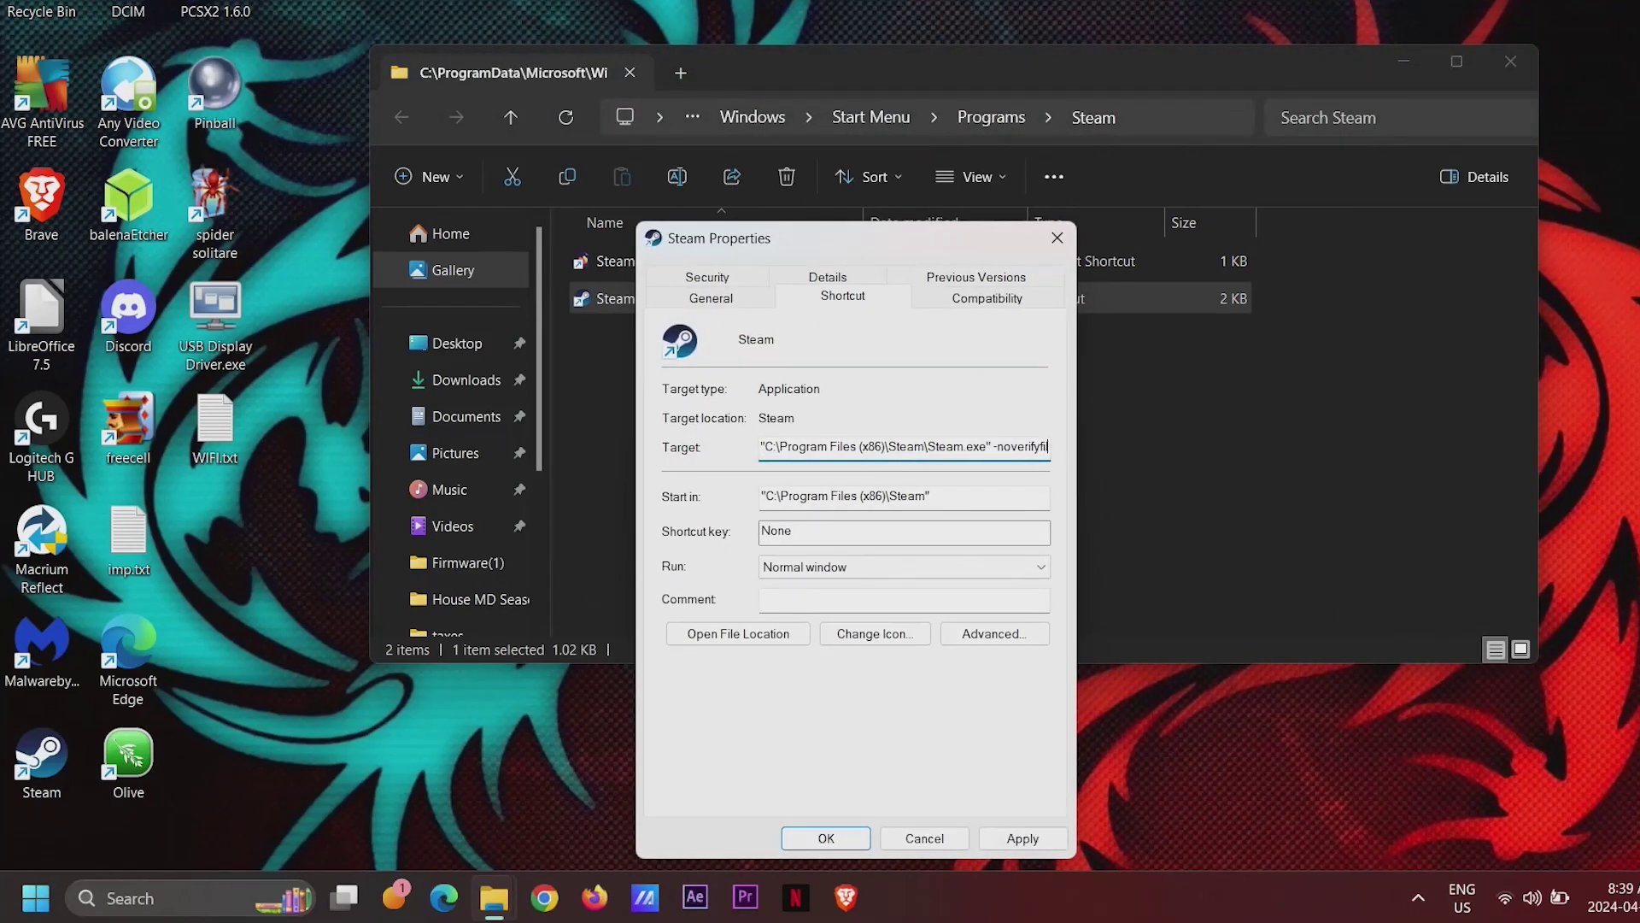
{"action": "left_click", "coordinate": [1018, 841]}
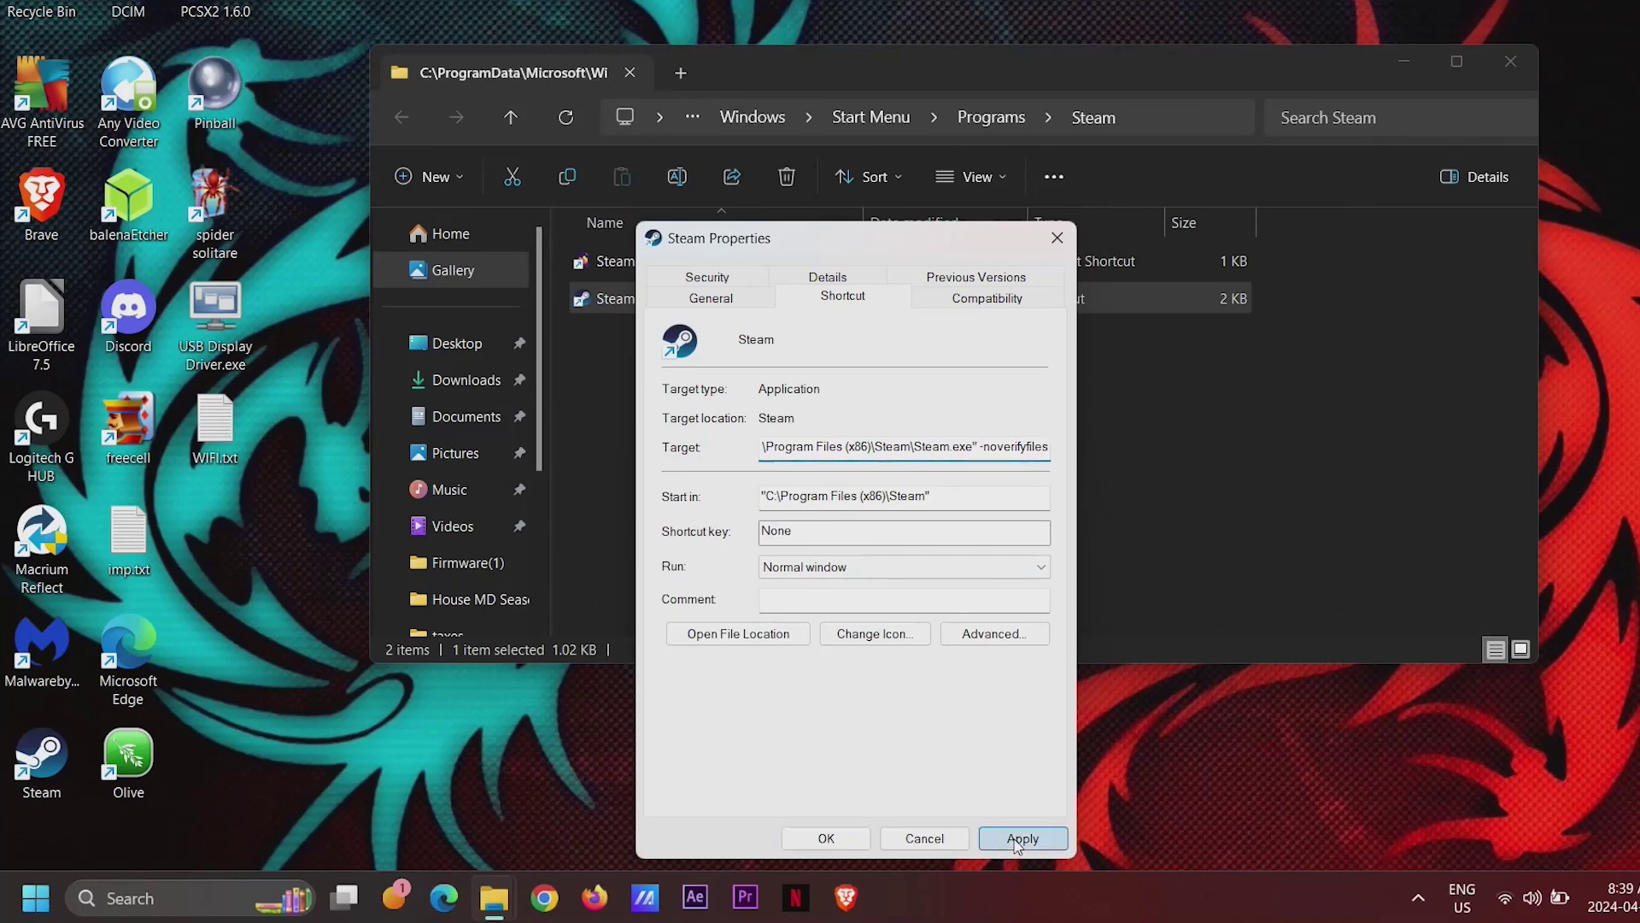
{"action": "left_click", "coordinate": [889, 596]}
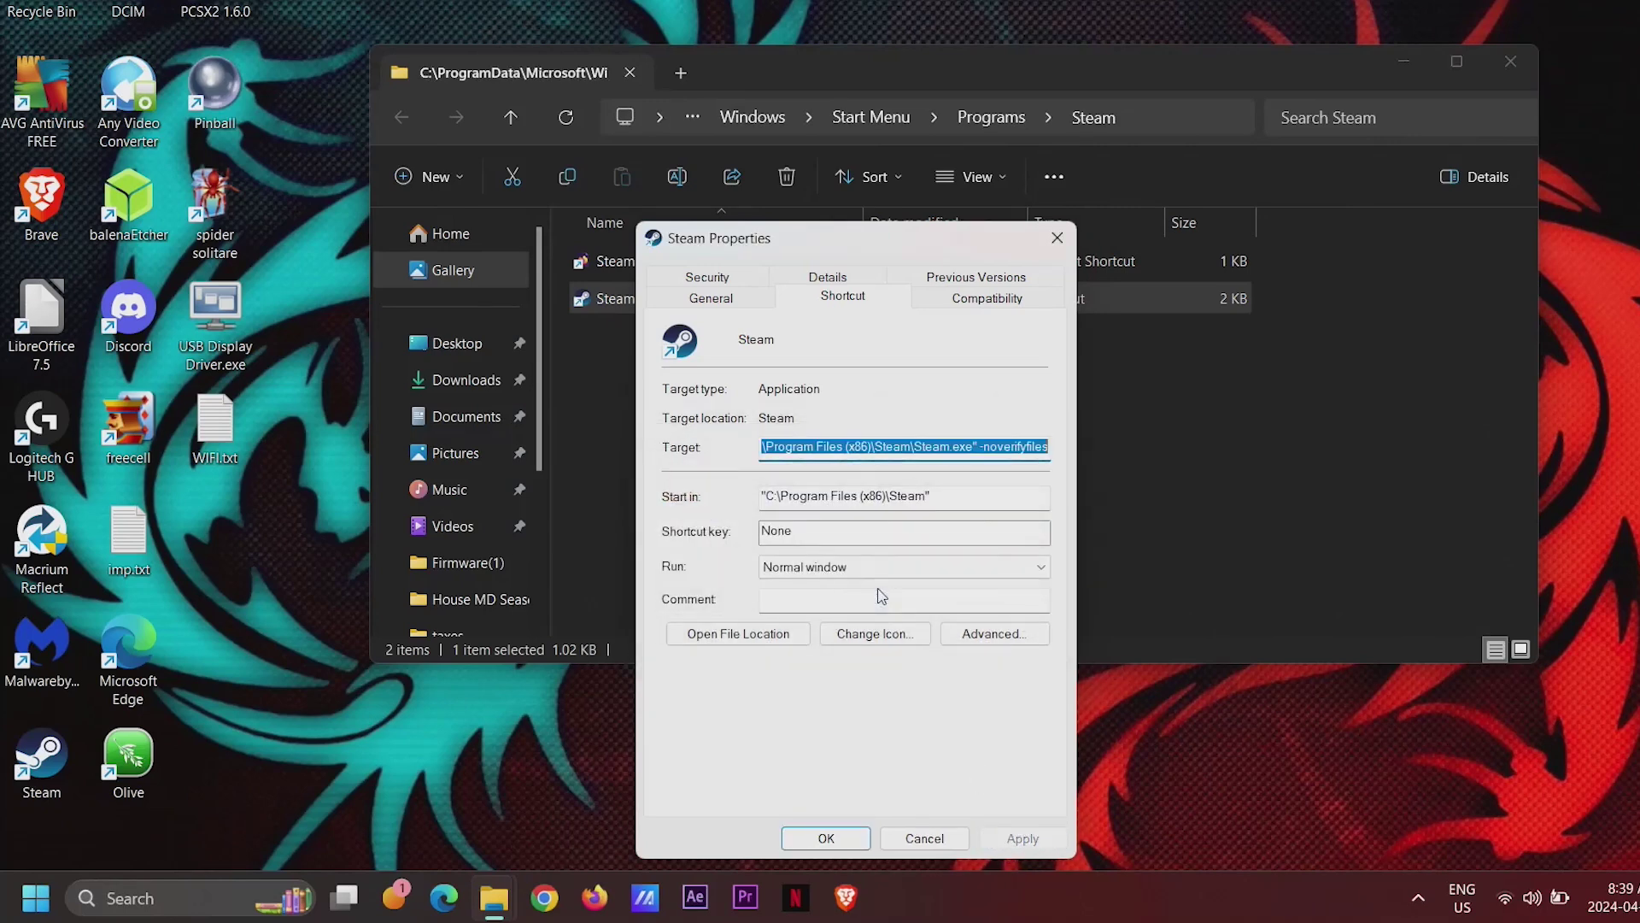
{"action": "left_click", "coordinate": [841, 838]}
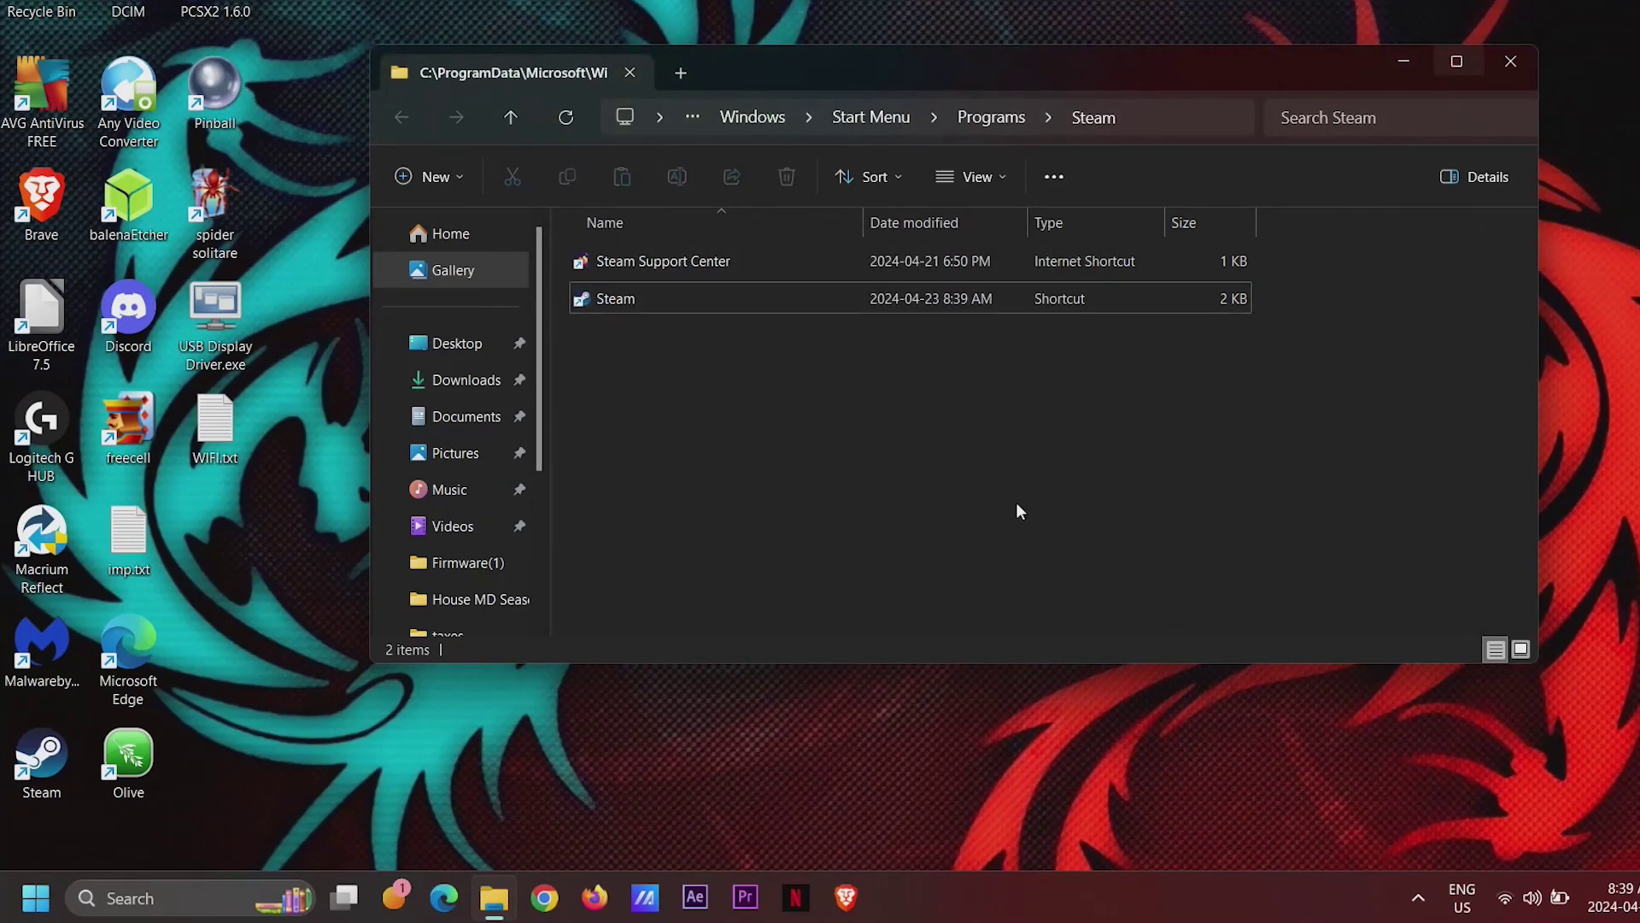
{"action": "left_click", "coordinate": [1508, 61]}
Open Internet Options from Control Panel's Network and Internet category.
{"action": "left_click", "coordinate": [153, 897]}
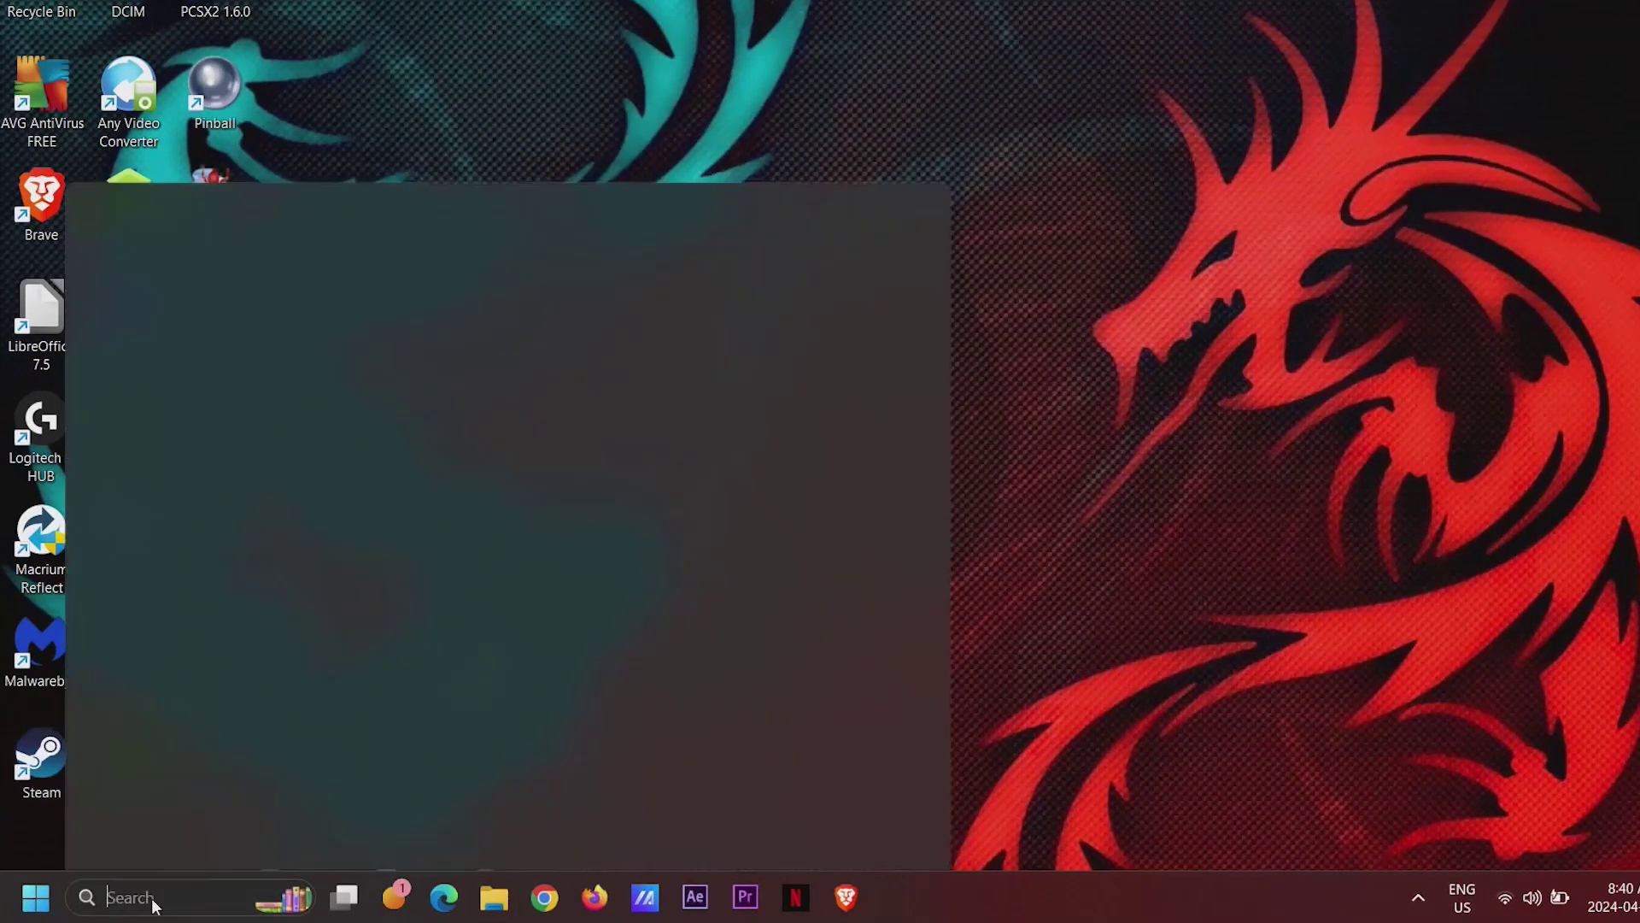
{"action": "type", "text": "control"}
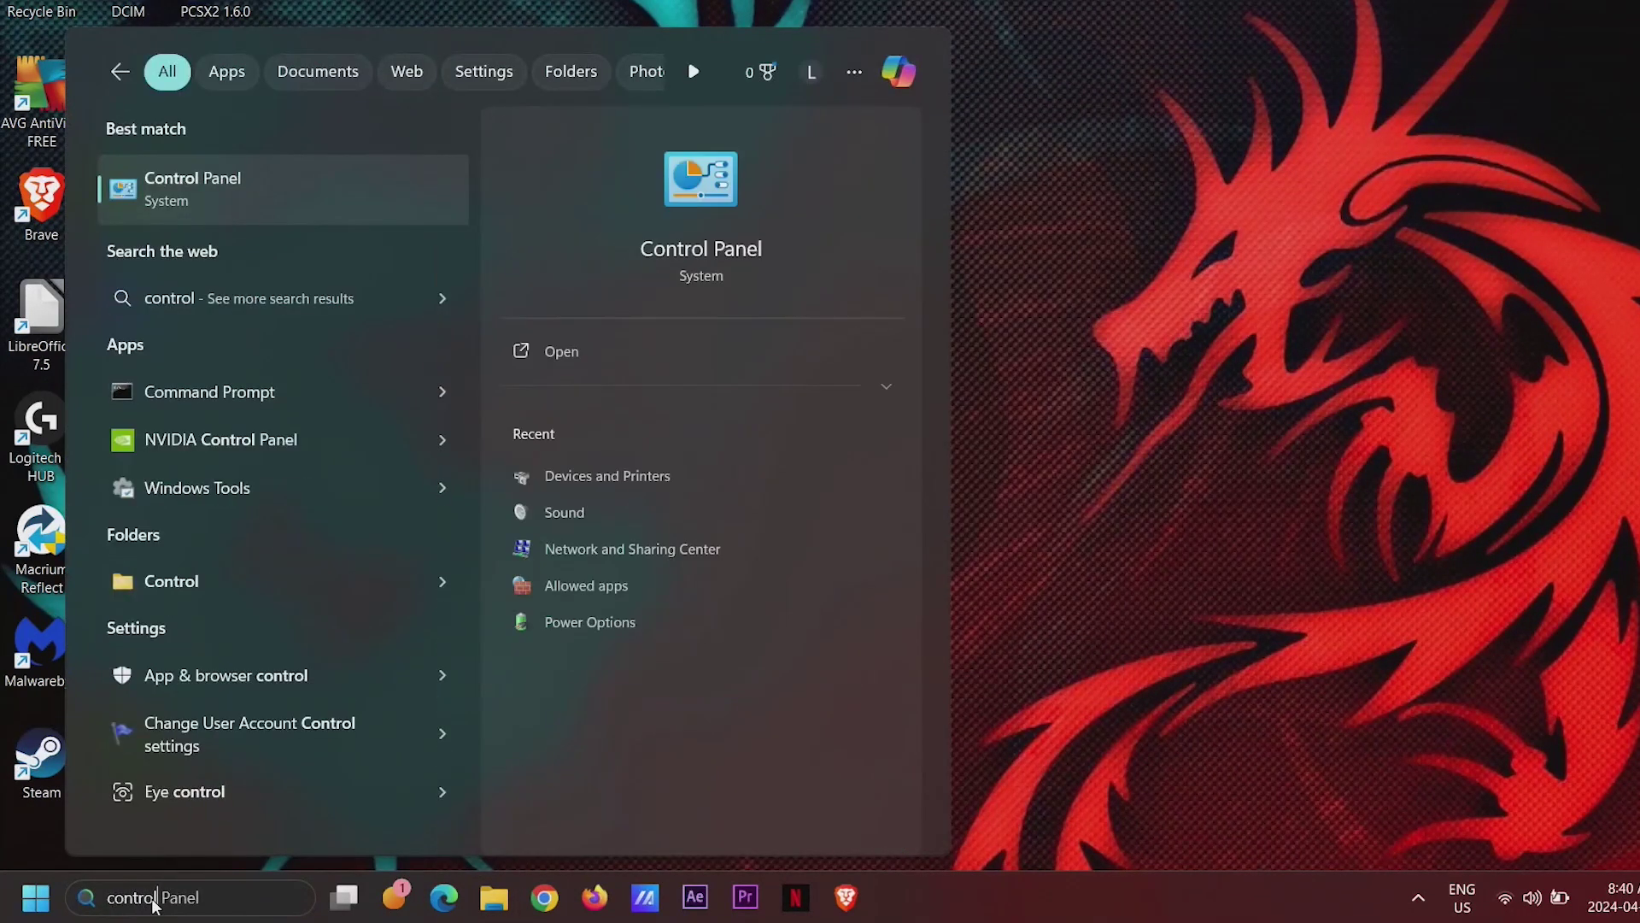
{"action": "left_click", "coordinate": [303, 201]}
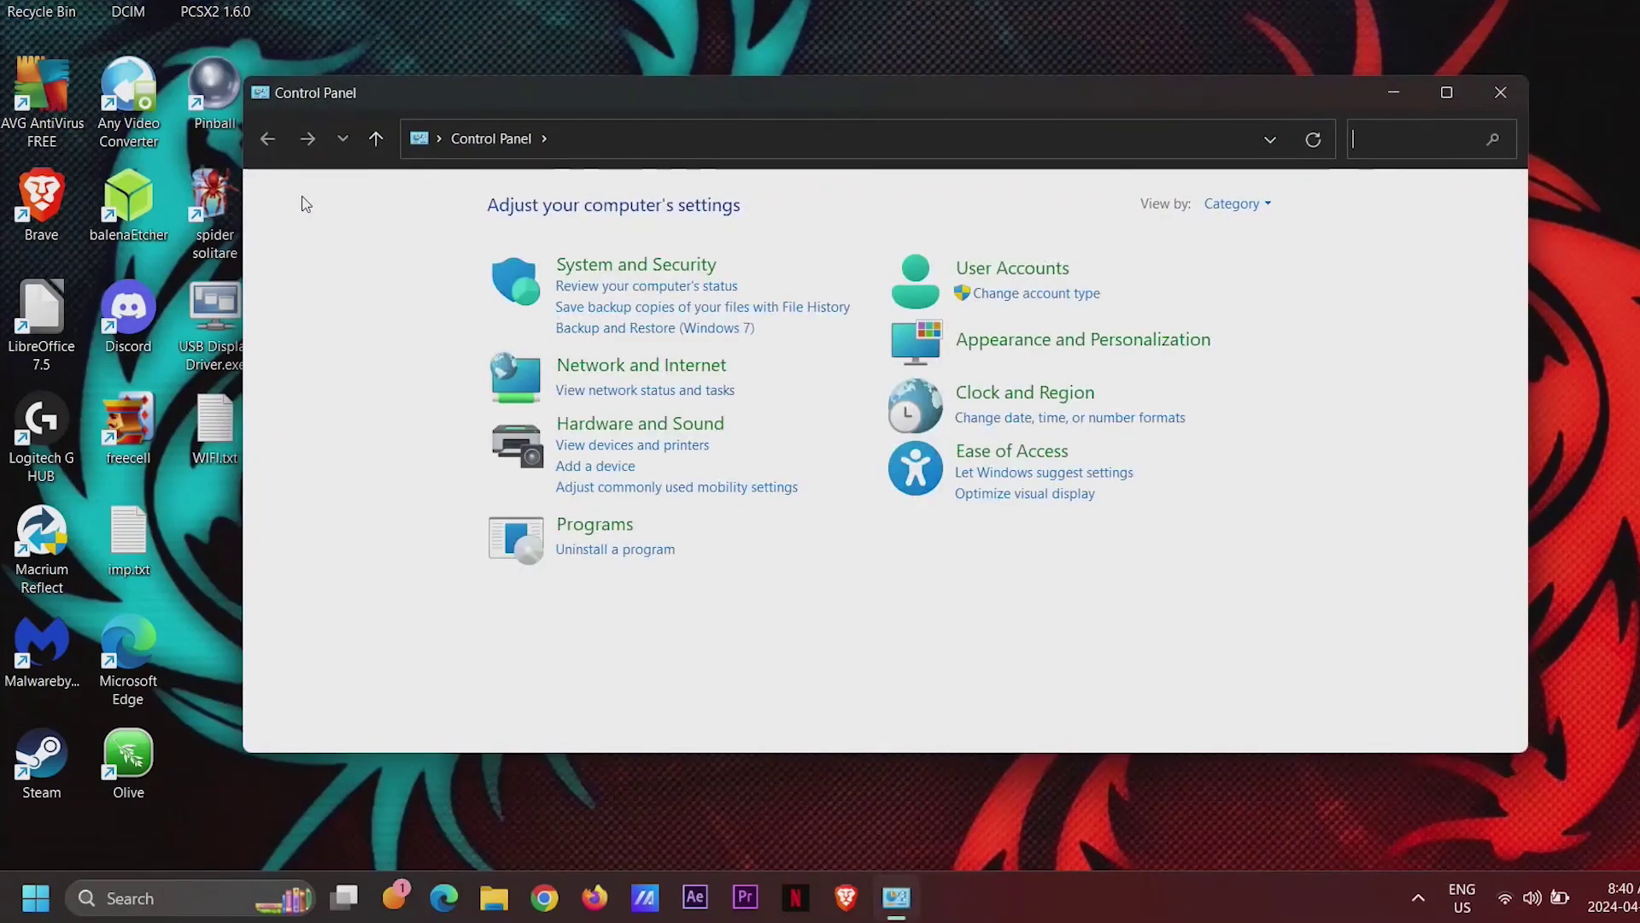
{"action": "left_click", "coordinate": [588, 376]}
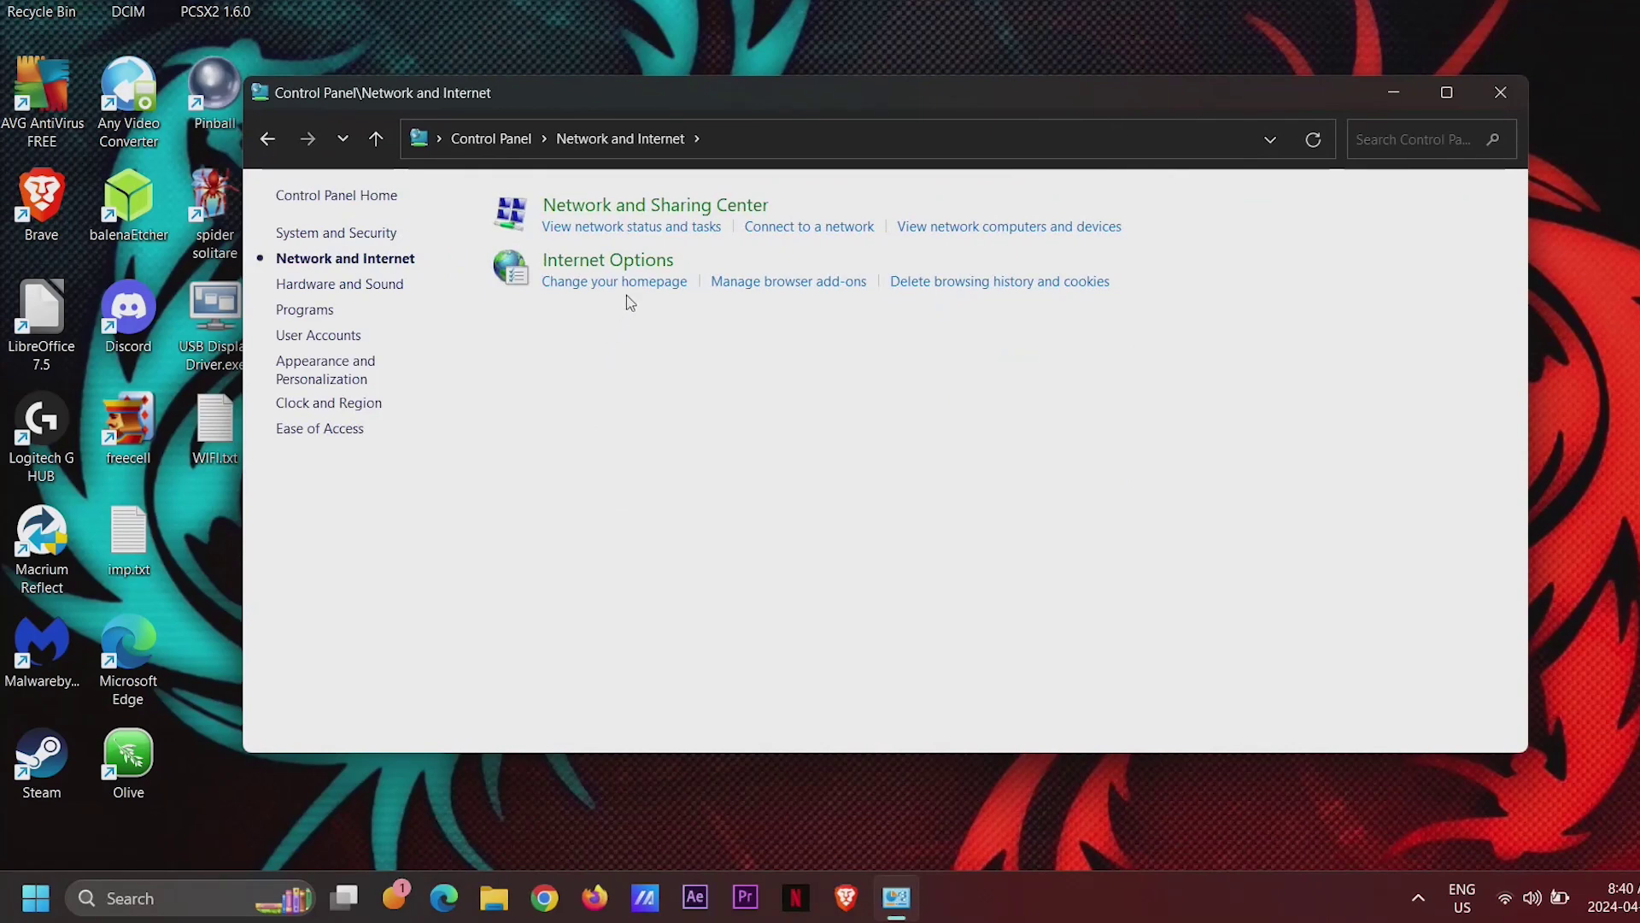
{"action": "left_click", "coordinate": [634, 268]}
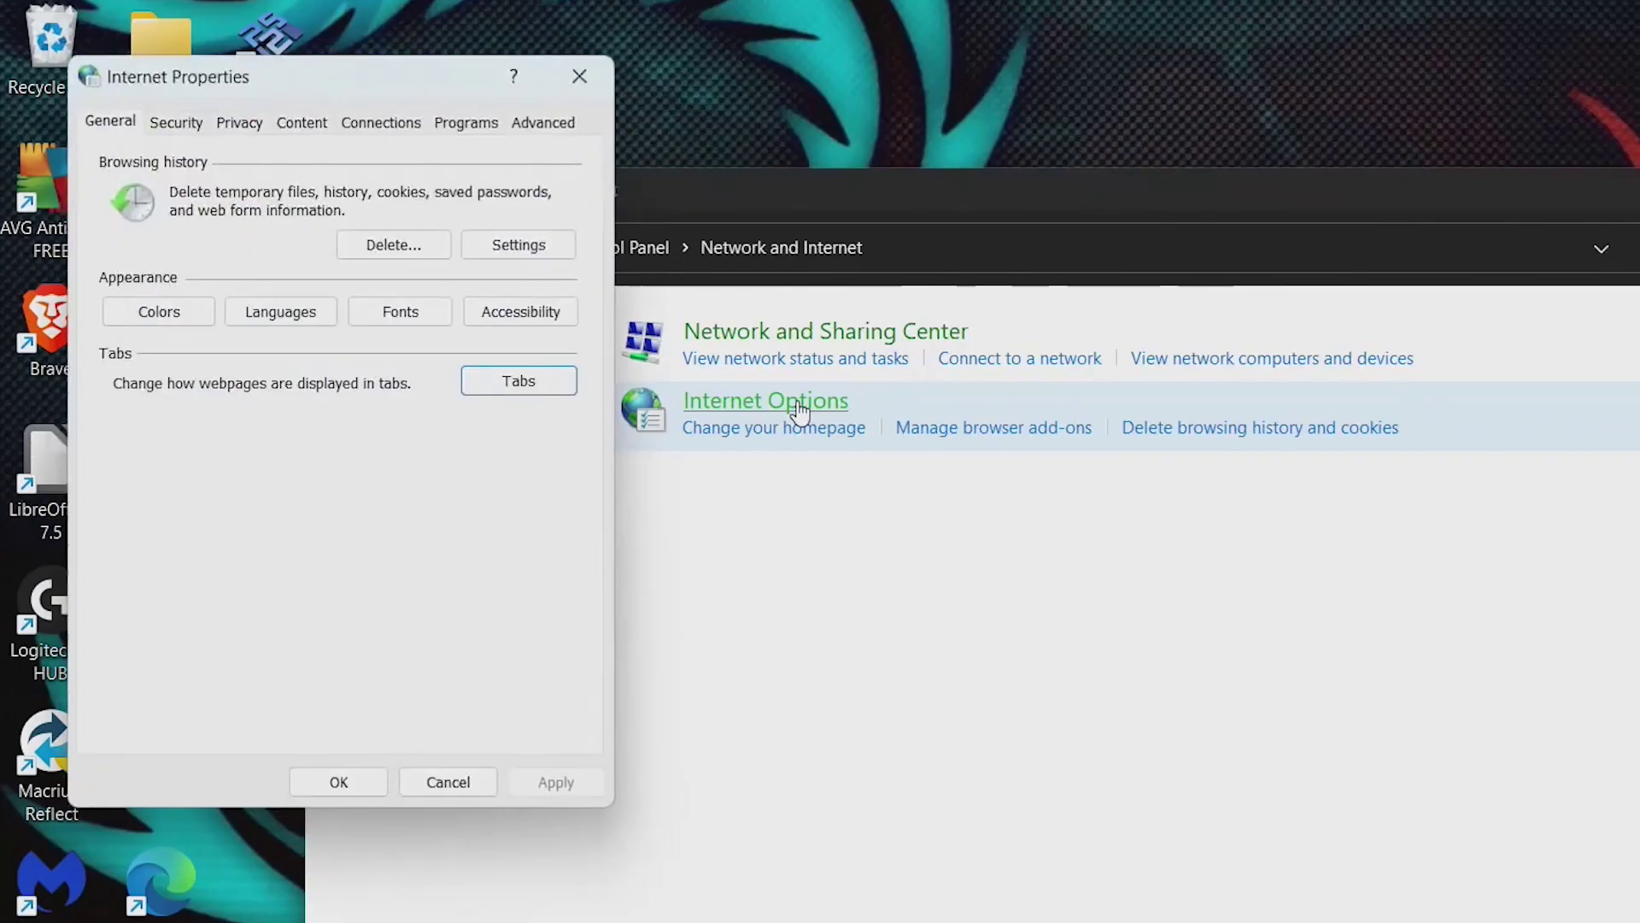
Leave Automatically detect settings off in LAN settings and save Internet Properties.
{"action": "left_click", "coordinate": [387, 127]}
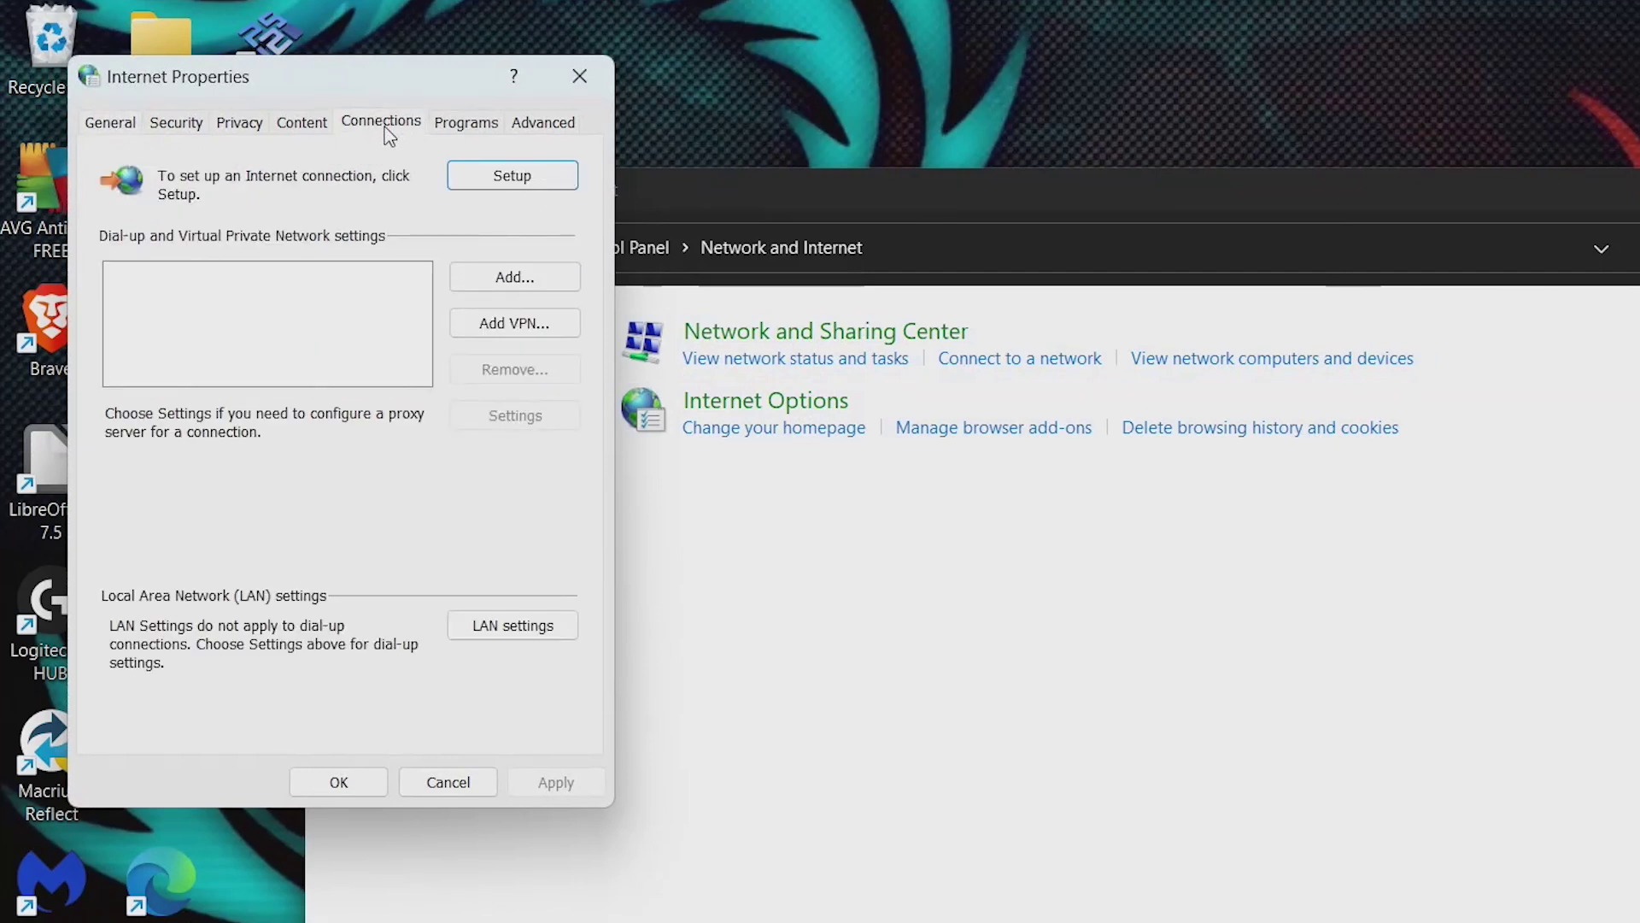
{"action": "left_click", "coordinate": [502, 645]}
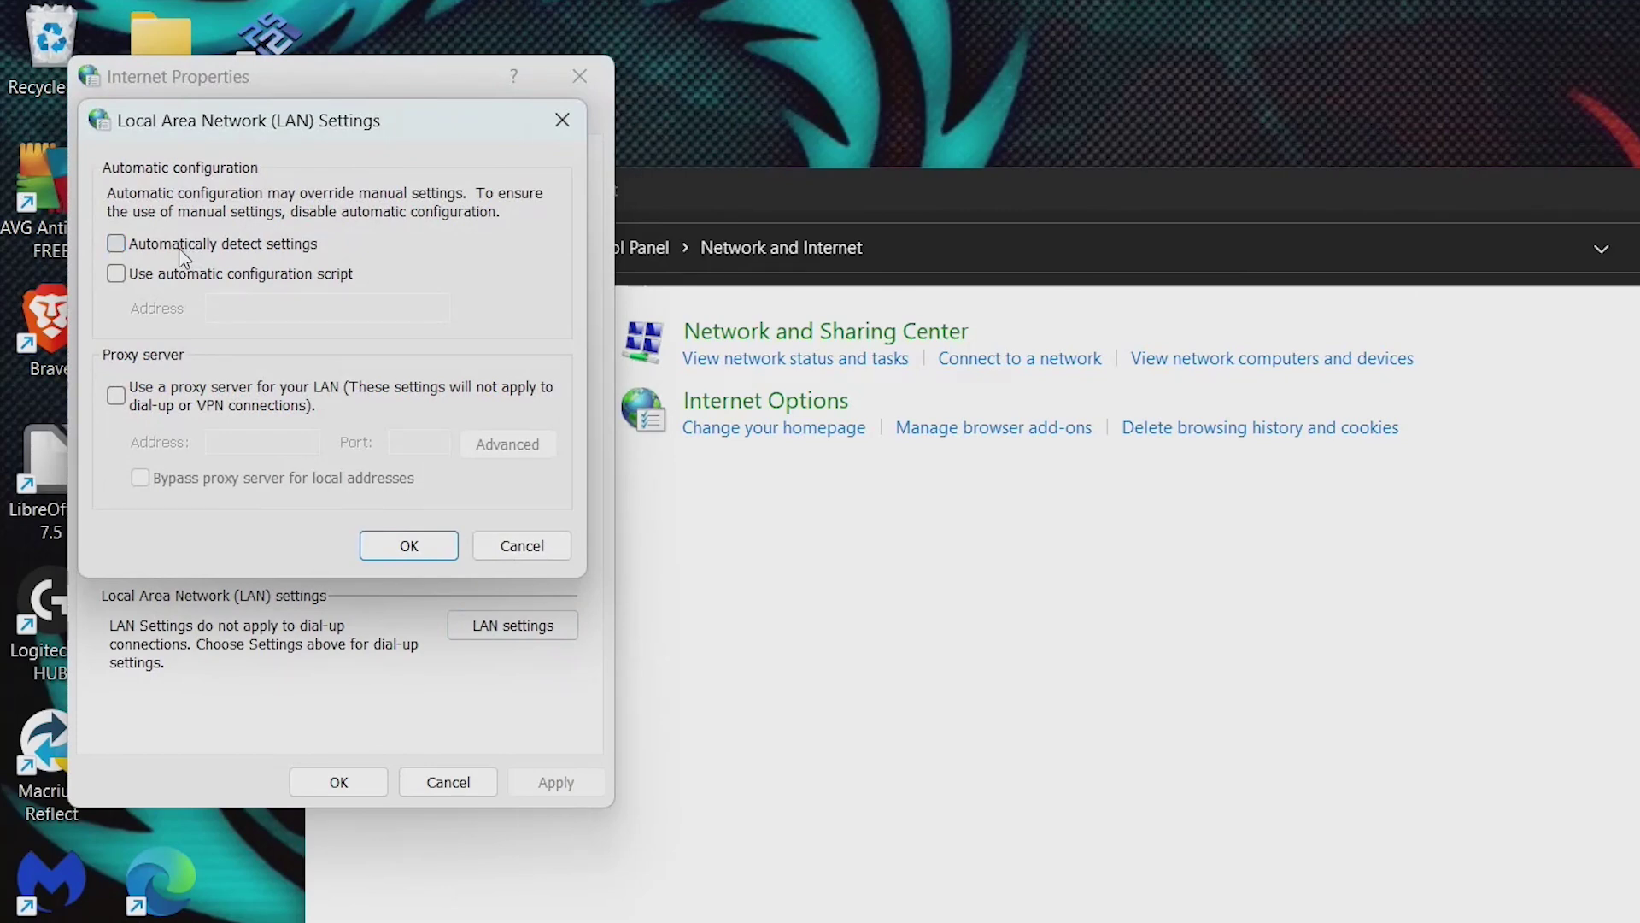
{"action": "left_click", "coordinate": [377, 539]}
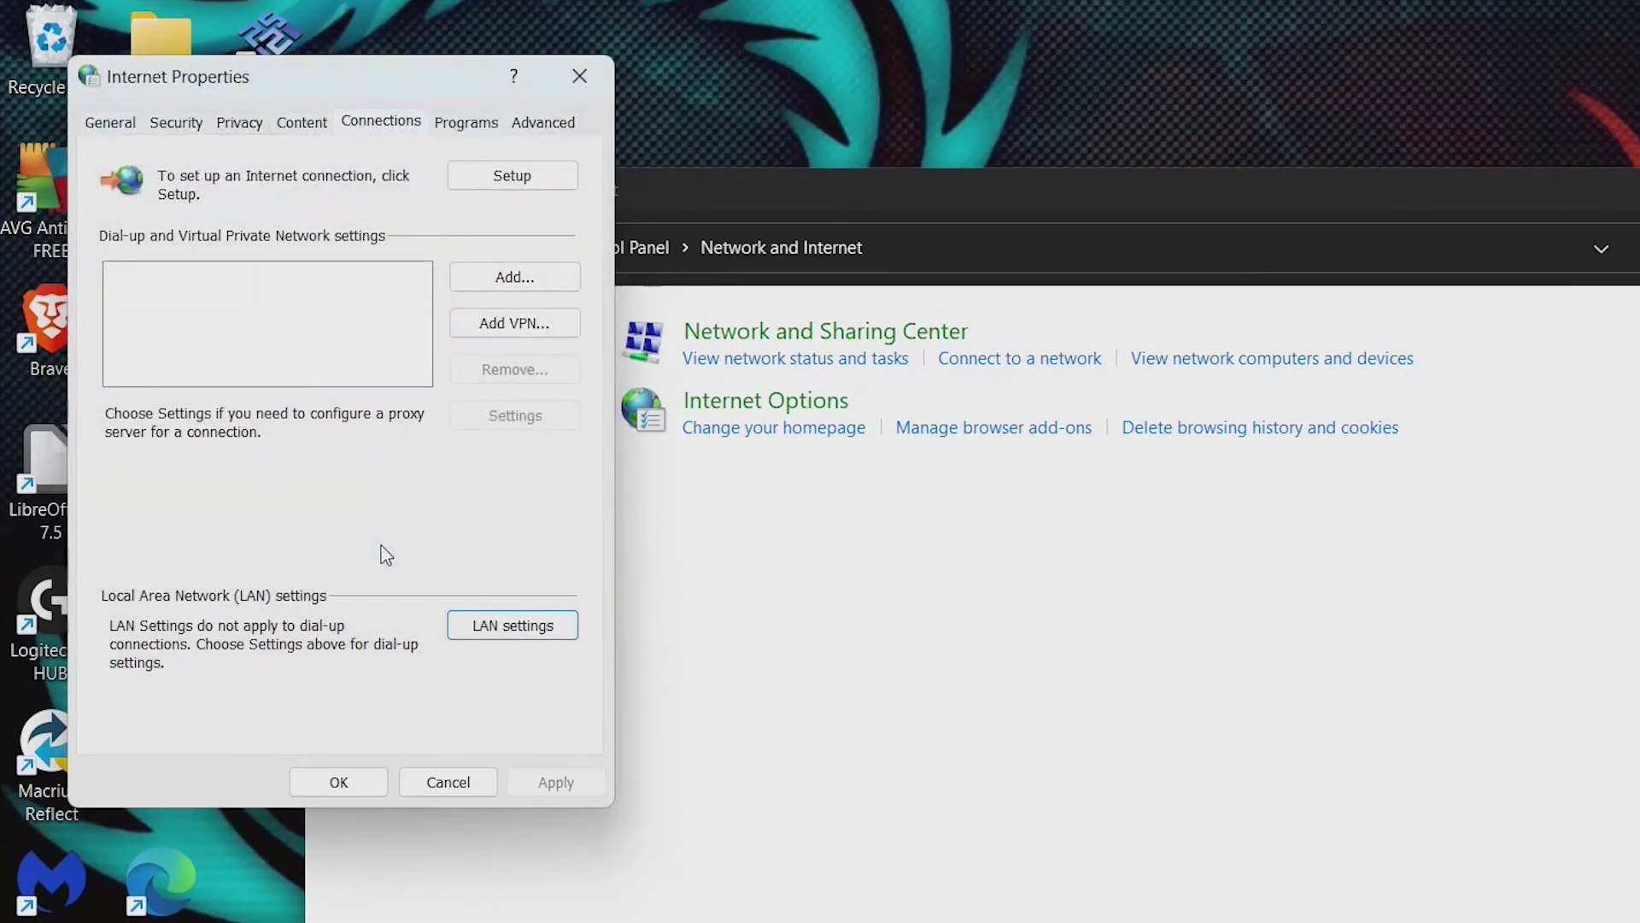
{"action": "left_click", "coordinate": [339, 781]}
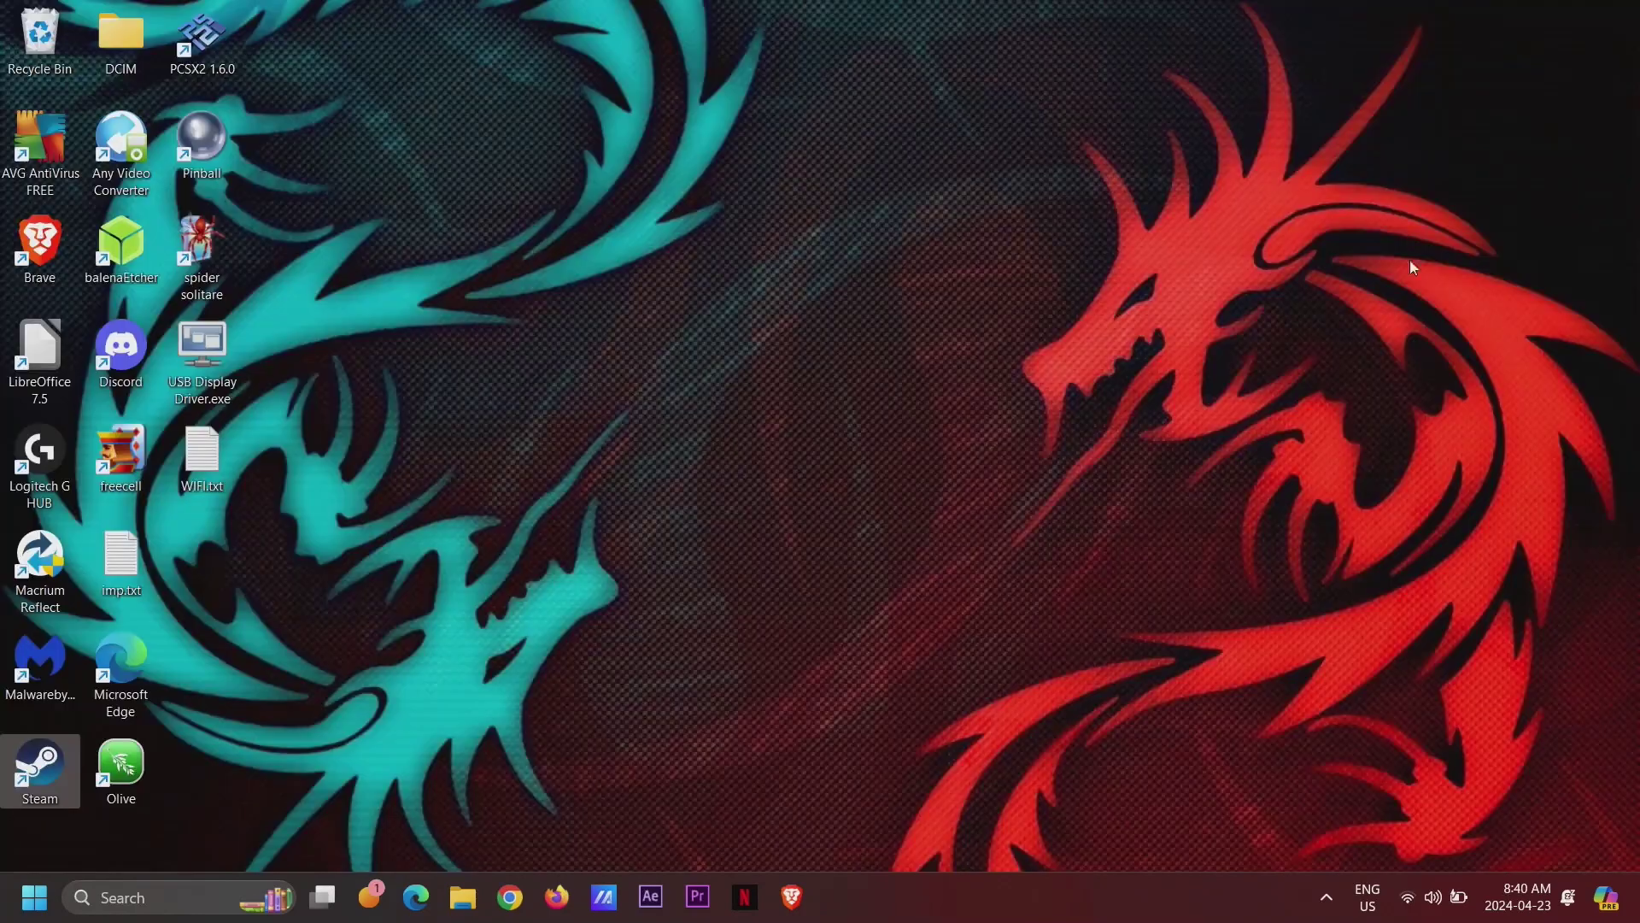
Tick Automatically hide the taskbar under Taskbar behaviors in Taskbar settings.
{"action": "right_click", "coordinate": [1008, 884]}
{"action": "left_click", "coordinate": [1062, 852]}
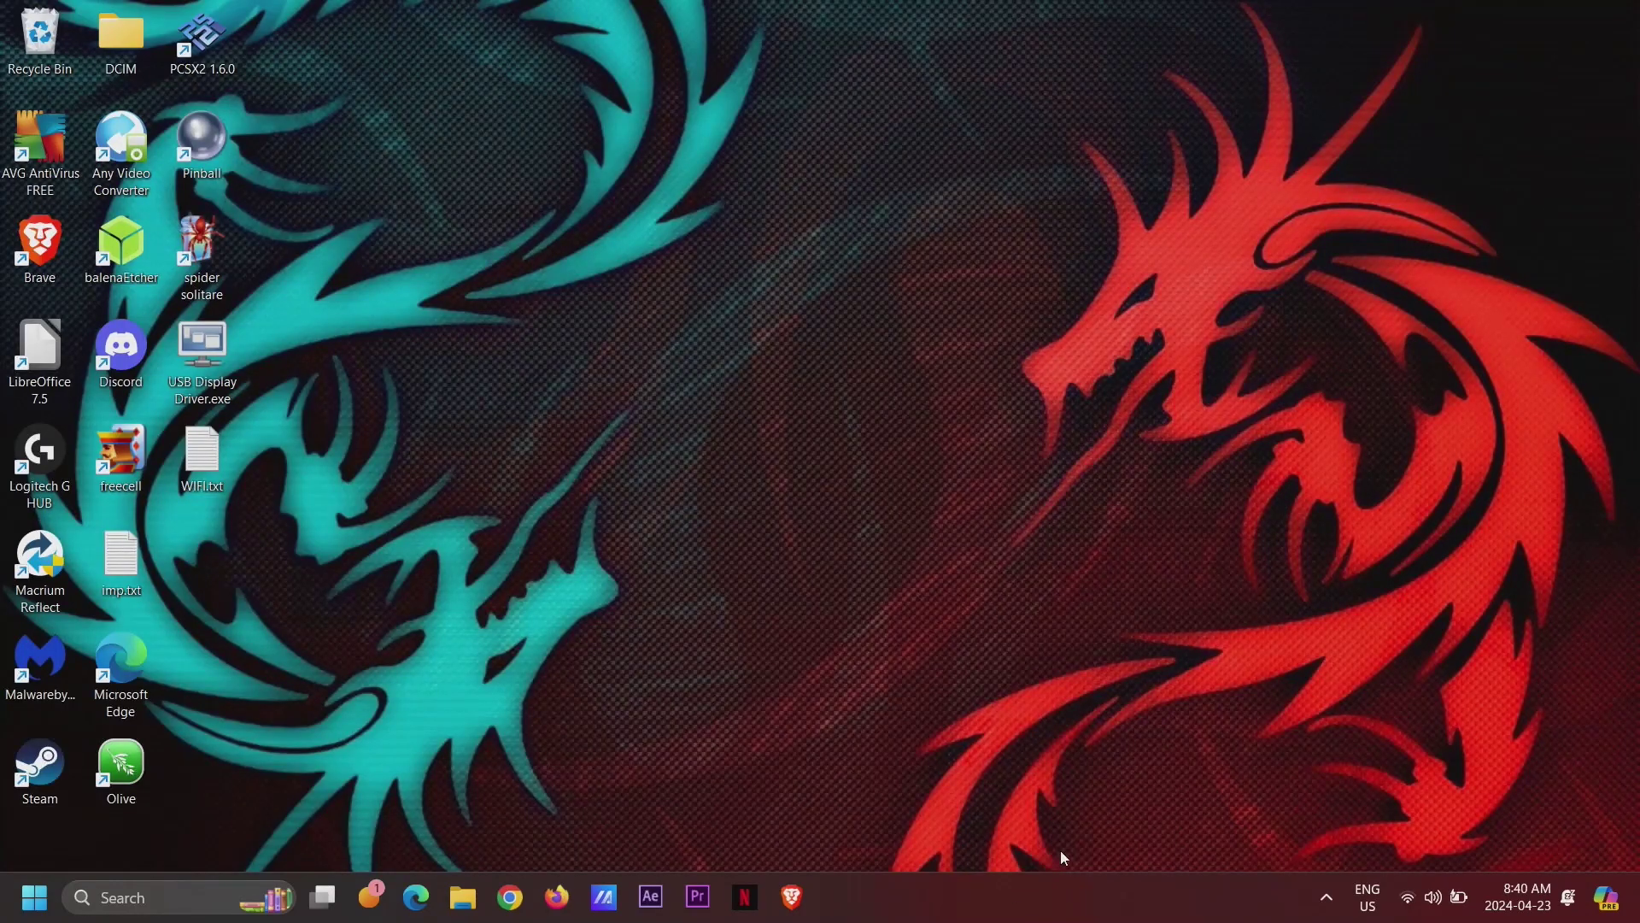
{"action": "left_click", "coordinate": [1104, 813]}
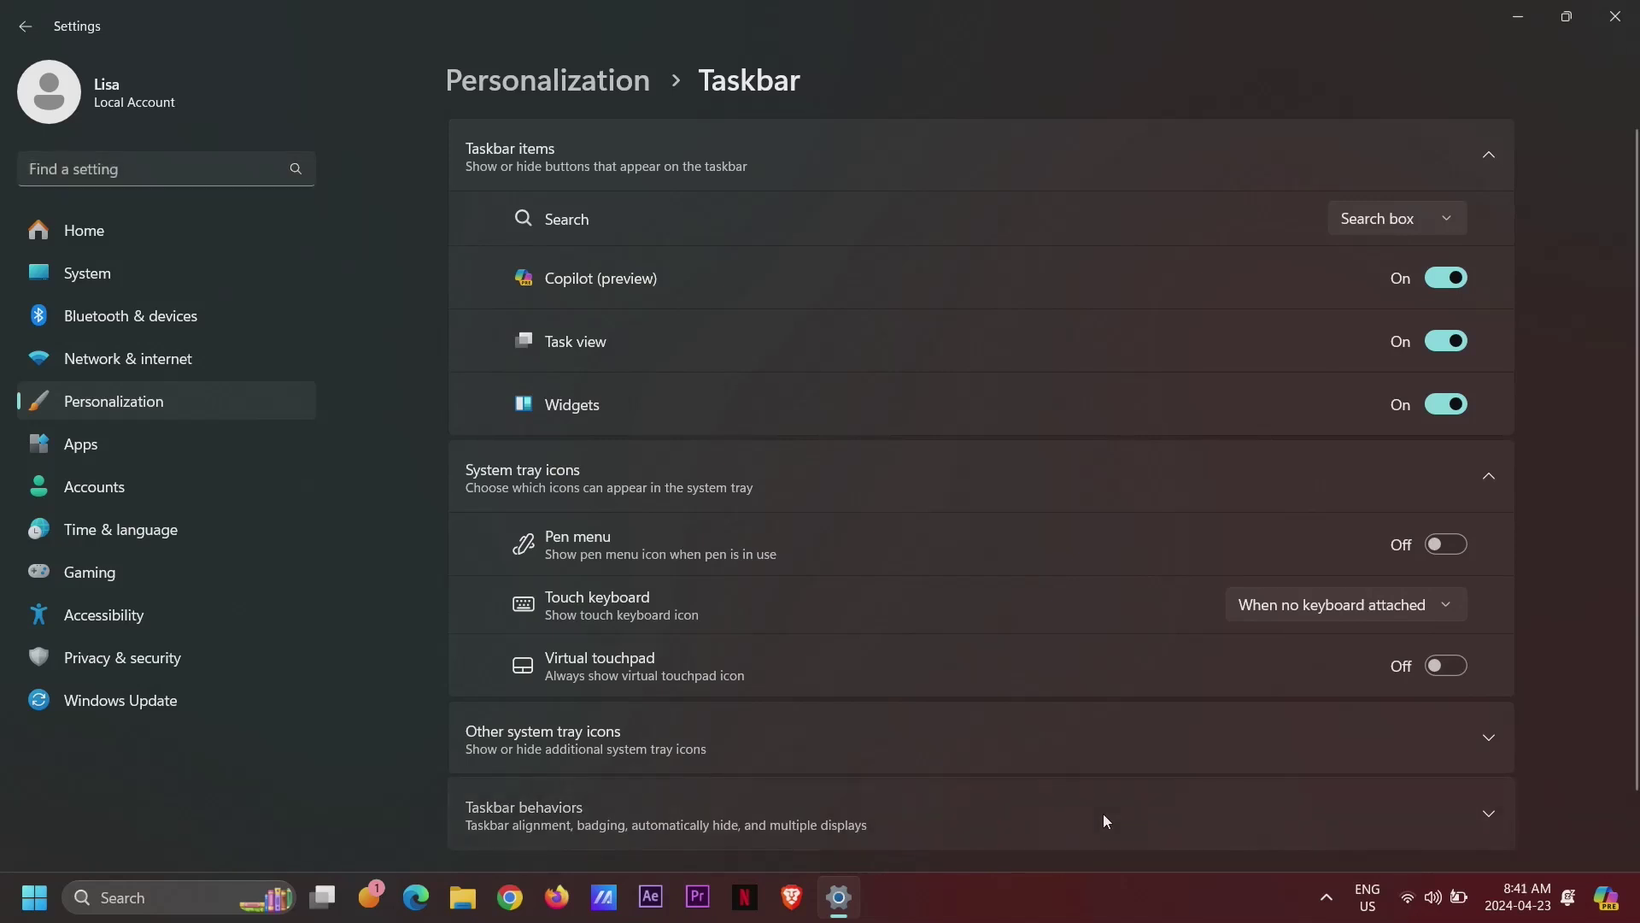
{"action": "scroll", "coordinate": [1599, 569], "scroll_direction": "down", "scroll_amount": 5}
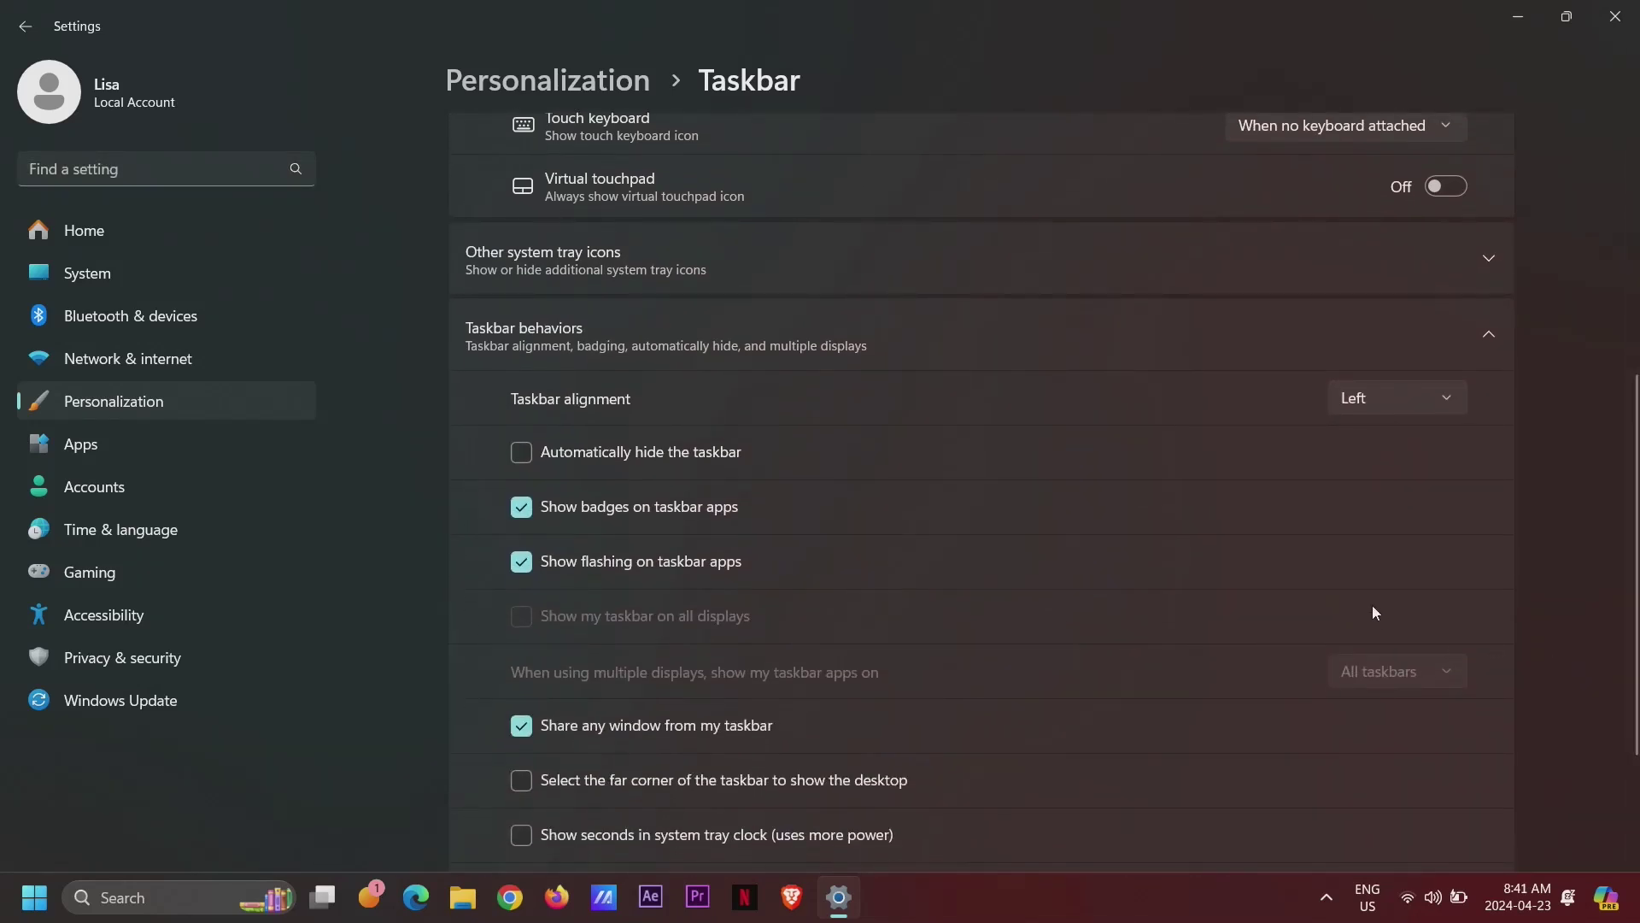
{"action": "left_click", "coordinate": [599, 452]}
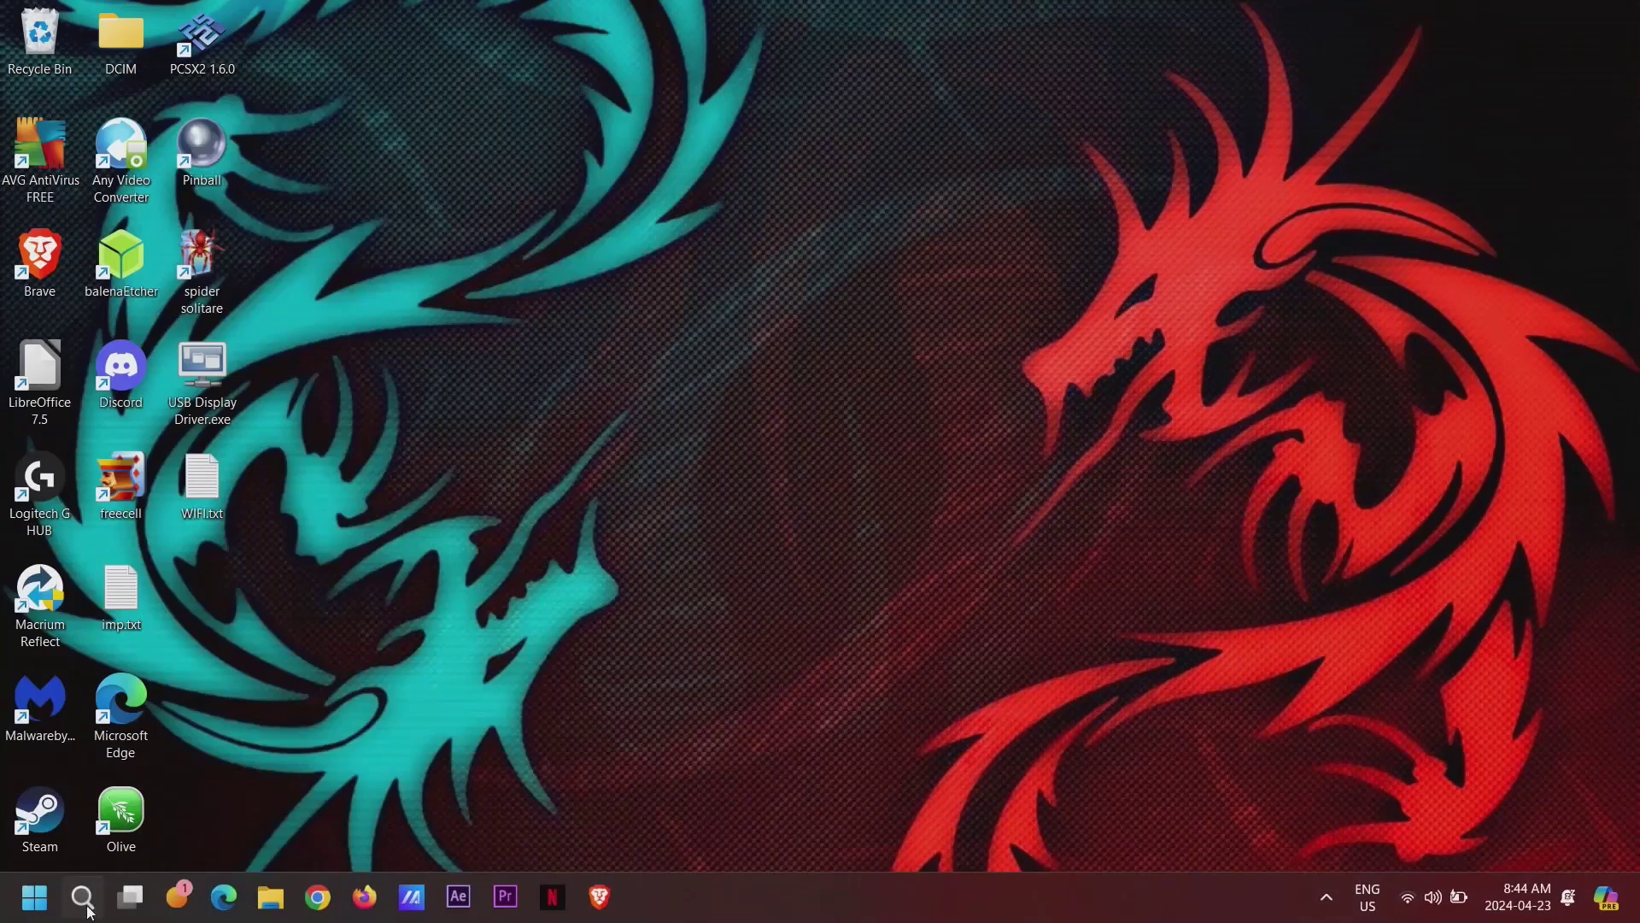
{"action": "left_click", "coordinate": [84, 902]}
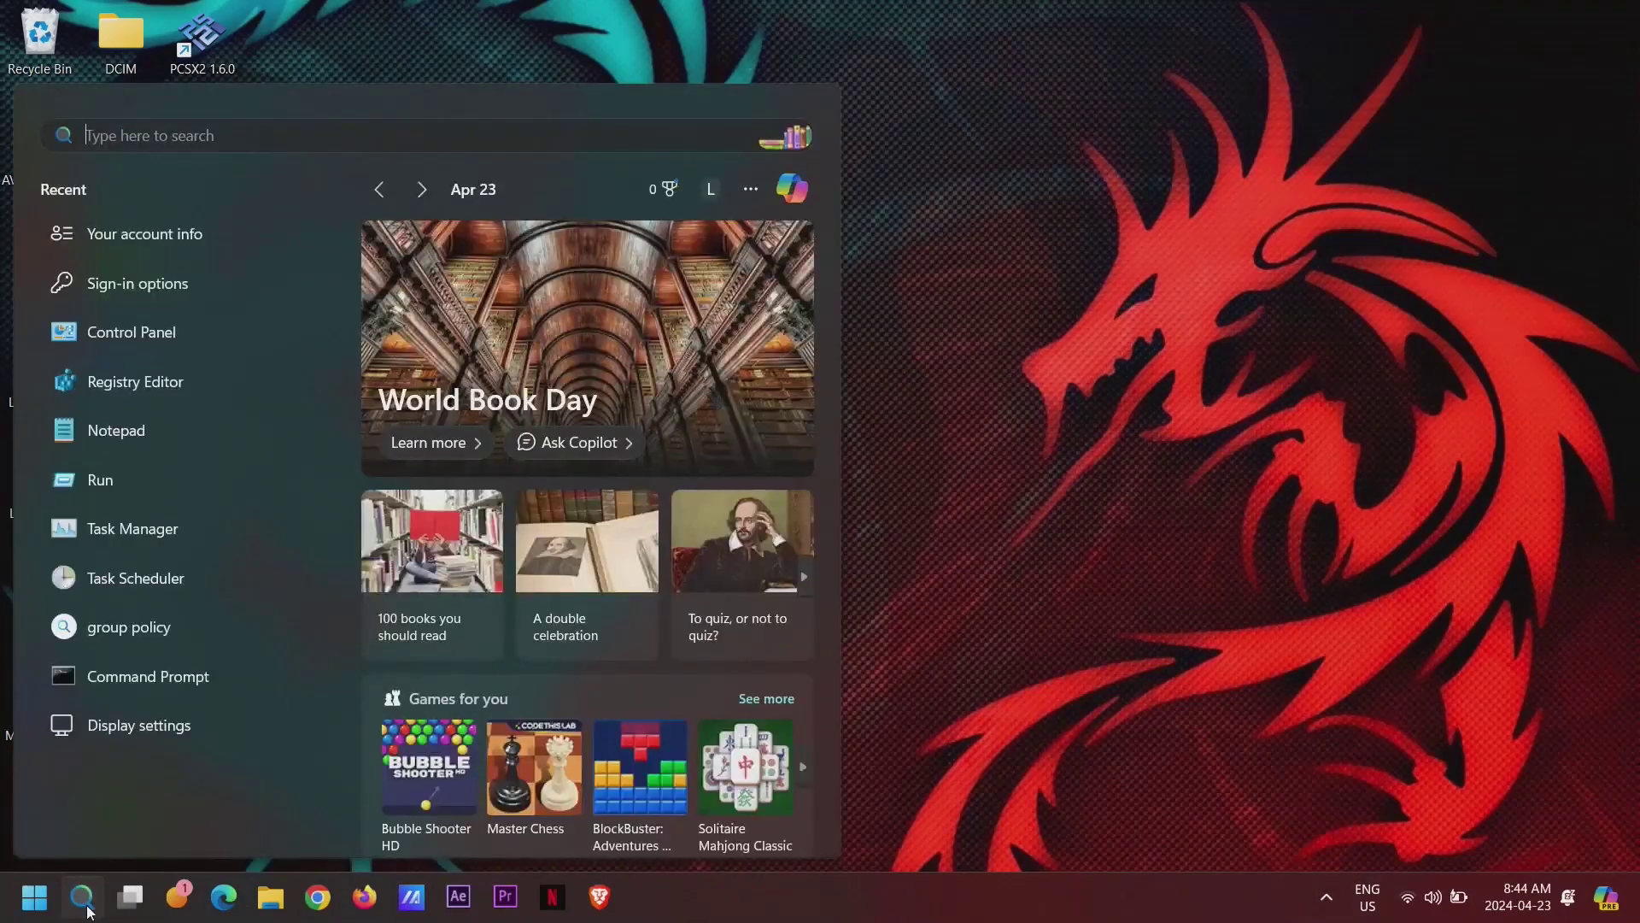
From Your account info, start switching to a local account and verify with the account password.
{"action": "type", "text": "account"}
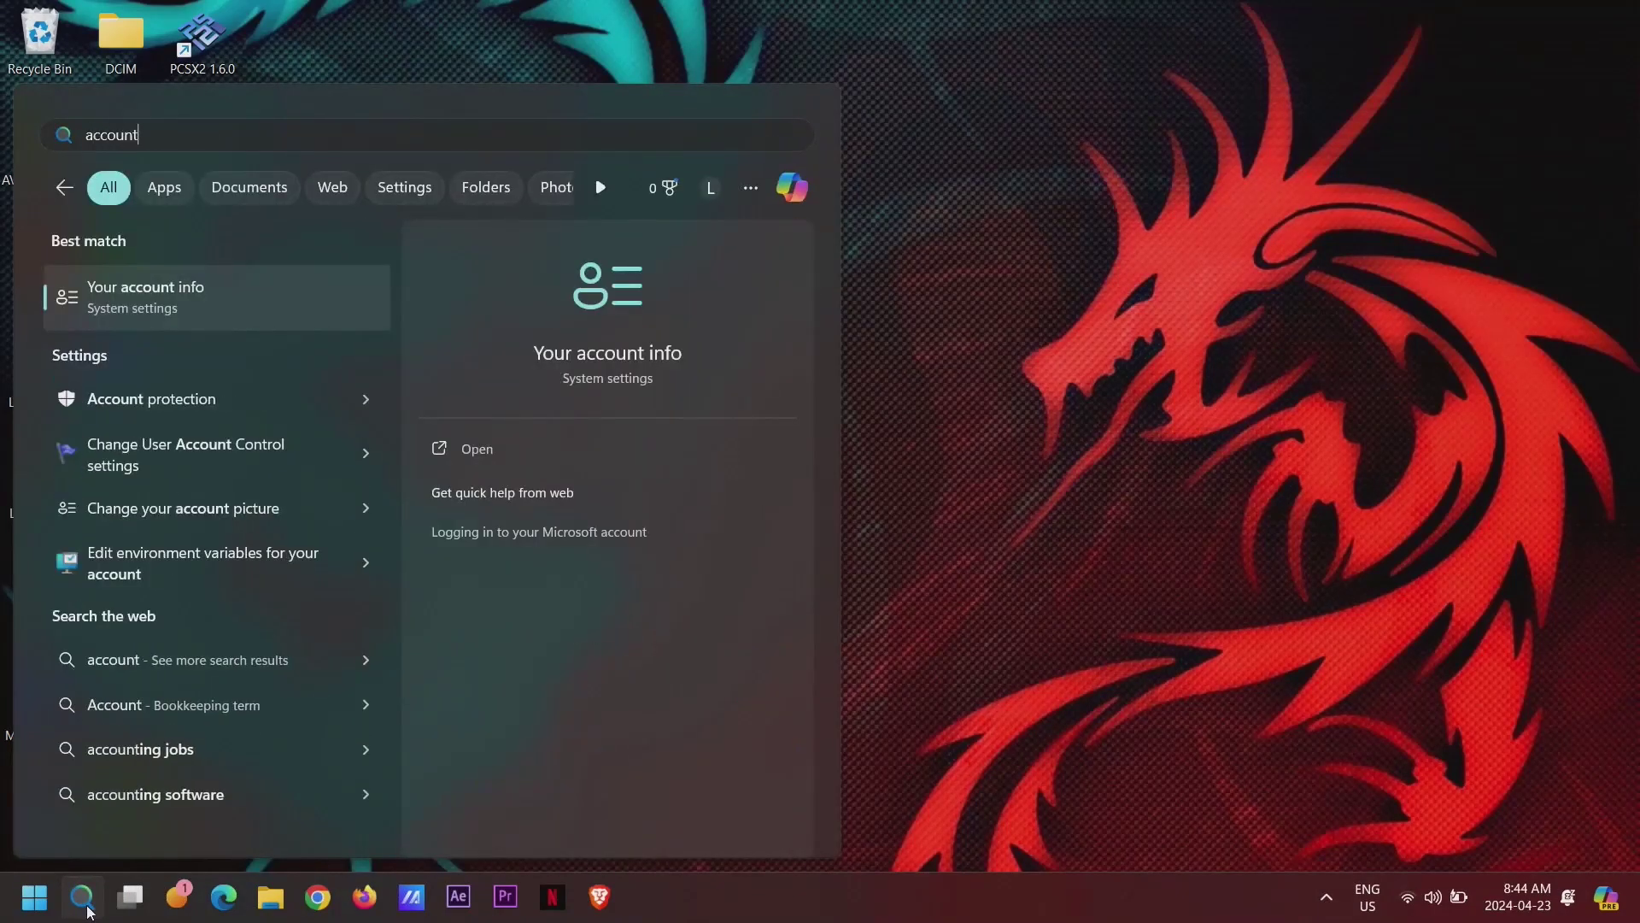
{"action": "left_click", "coordinate": [207, 306]}
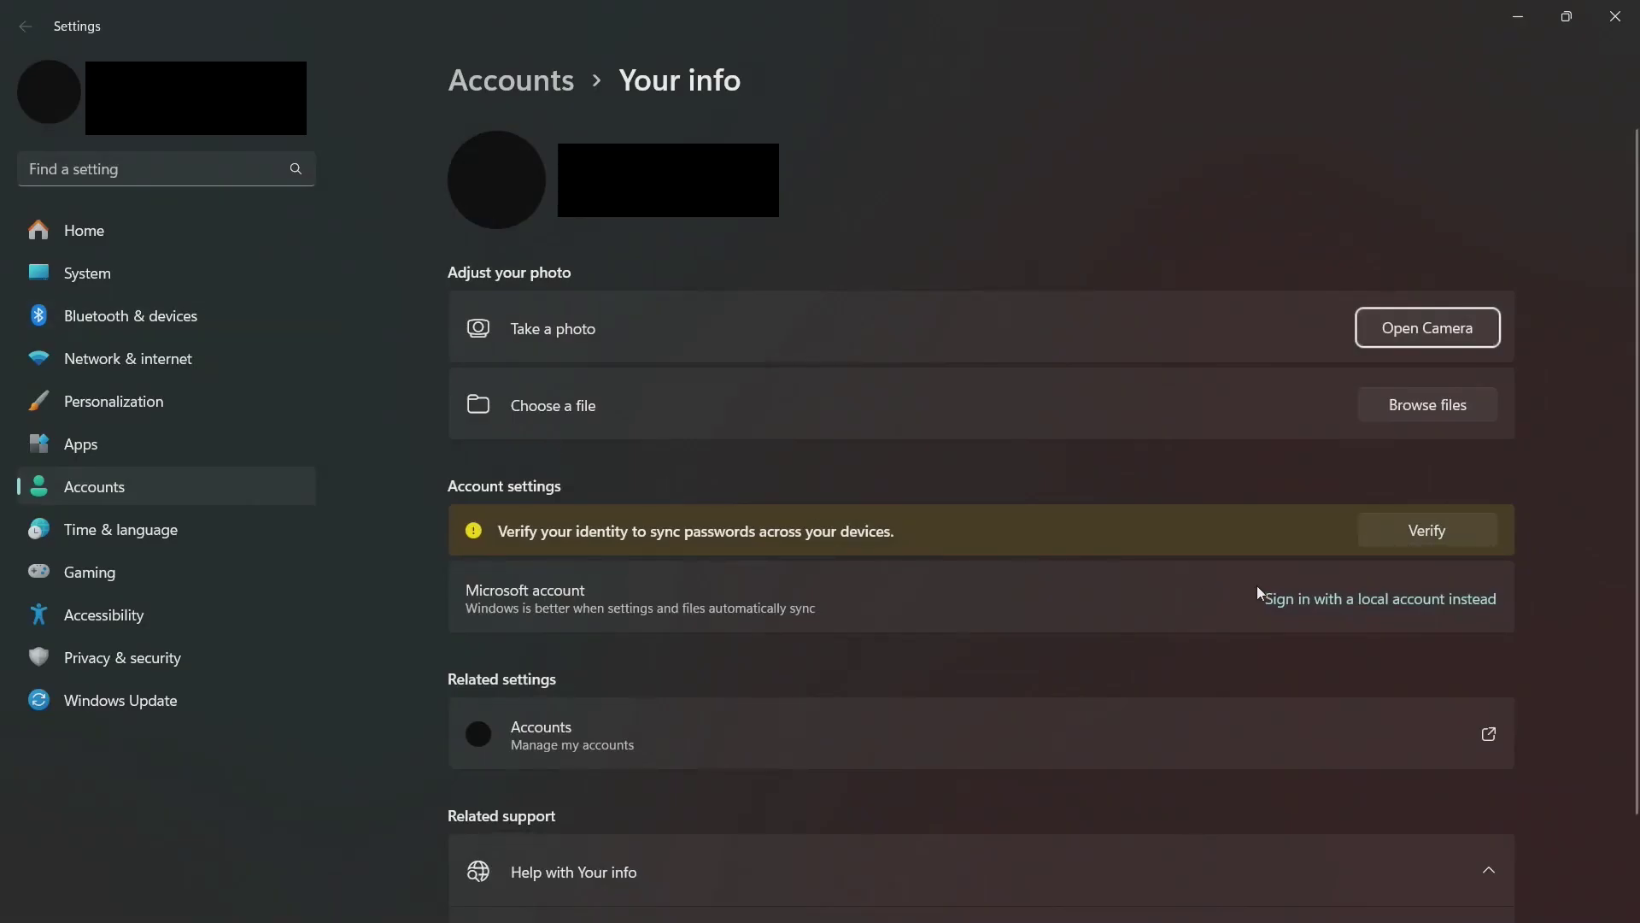
{"action": "left_click", "coordinate": [1301, 603]}
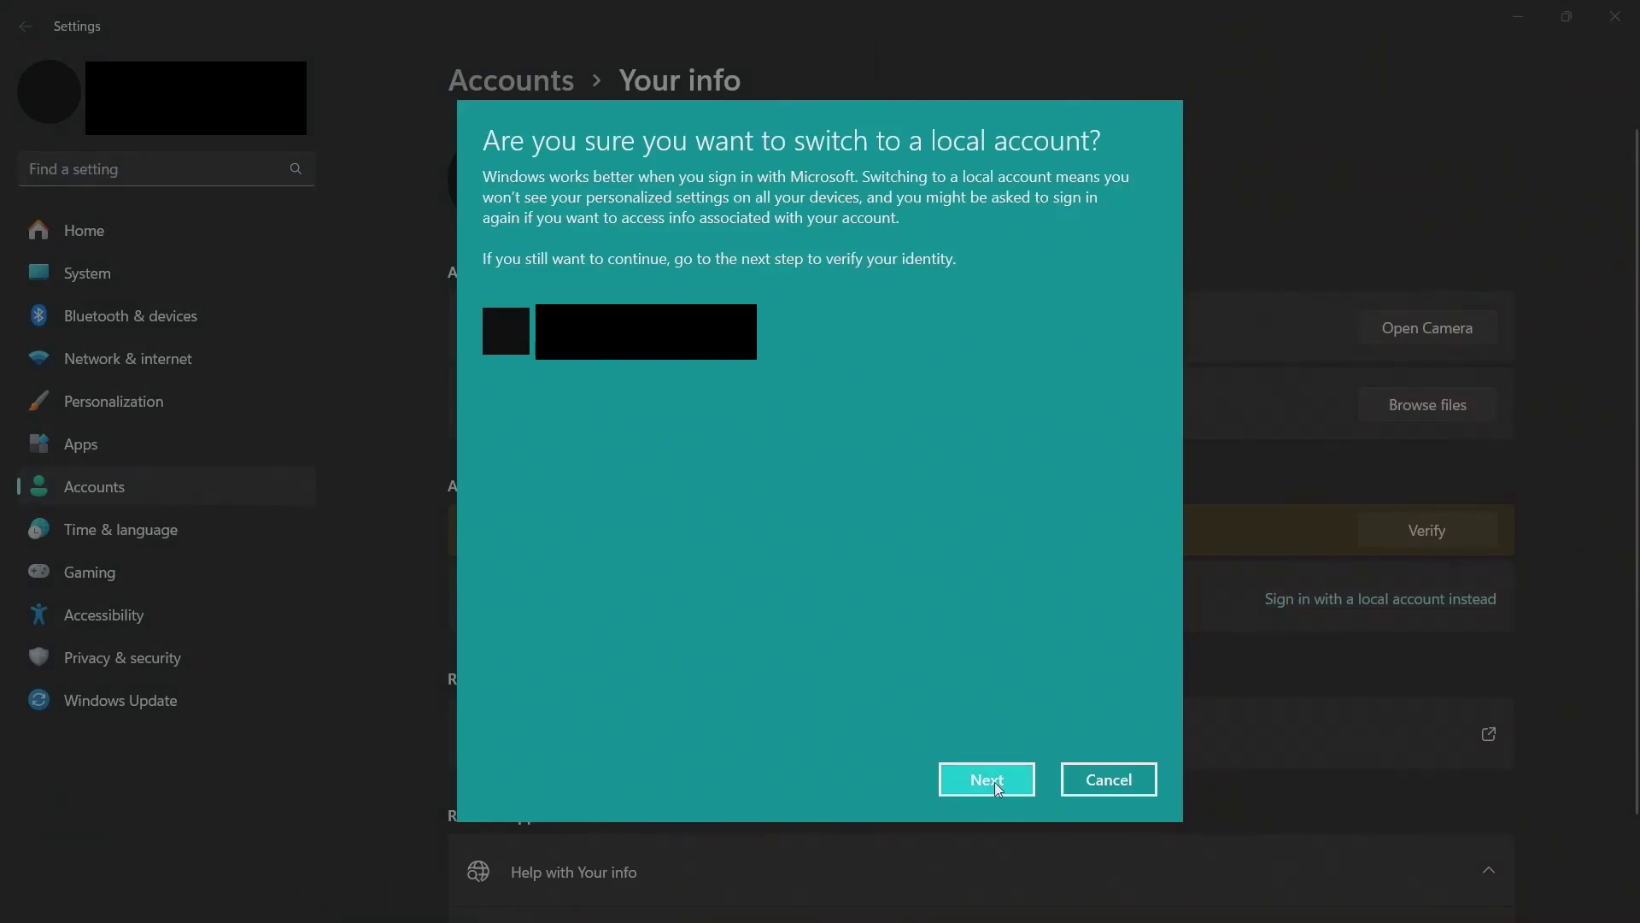
{"action": "left_click", "coordinate": [994, 782]}
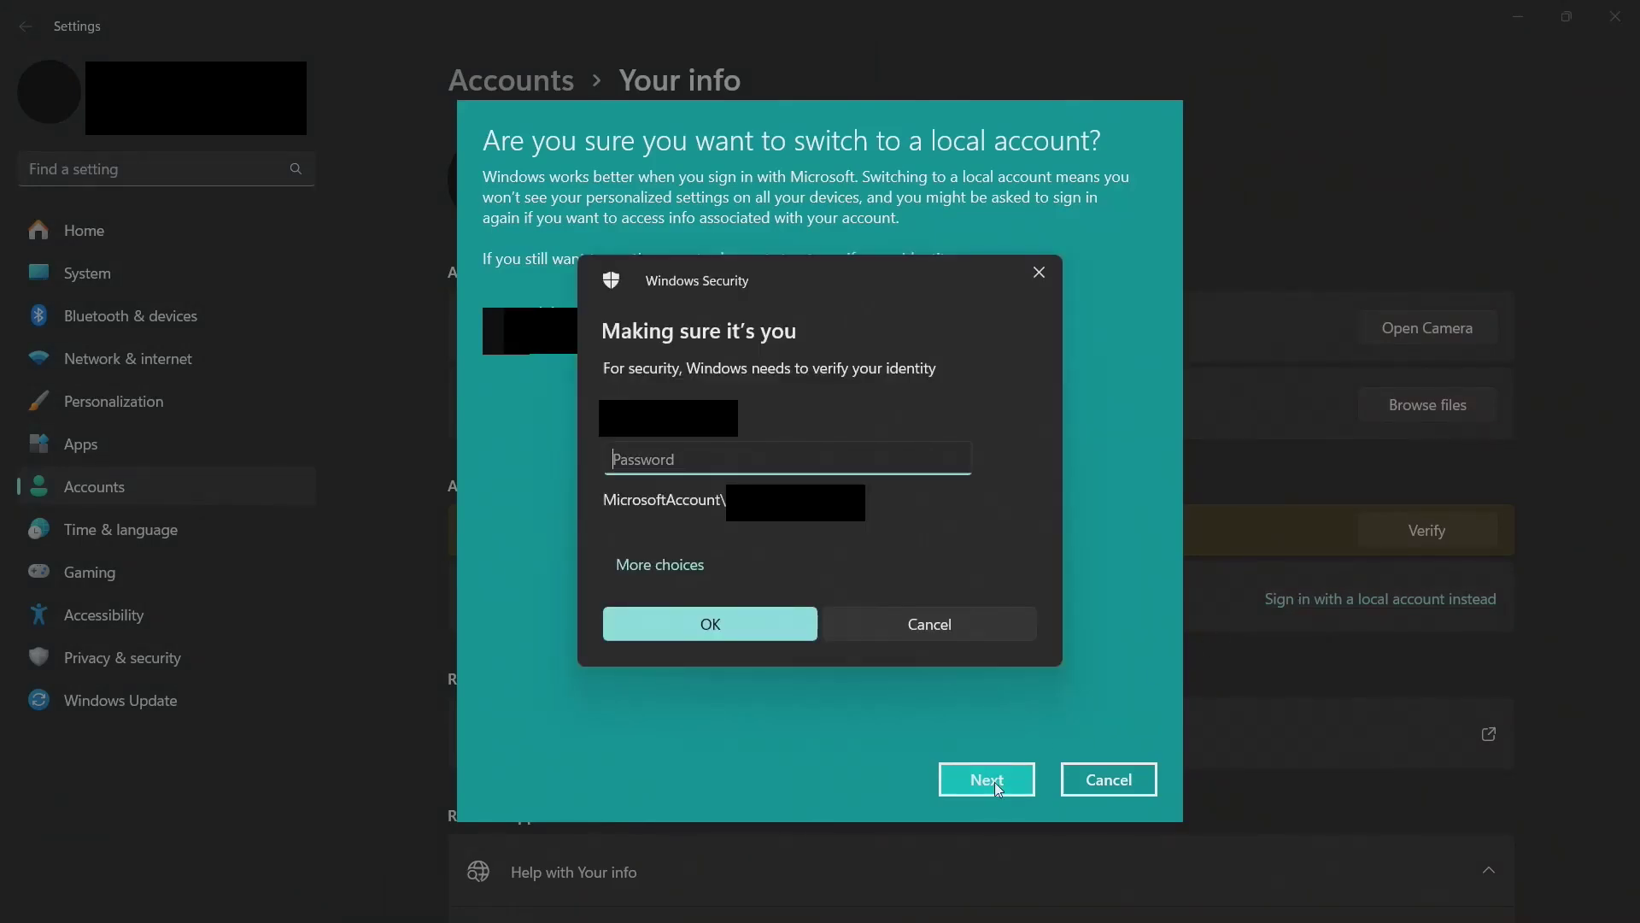
{"action": "type", "text": "•••••••"}
{"action": "key", "text": "Return"}
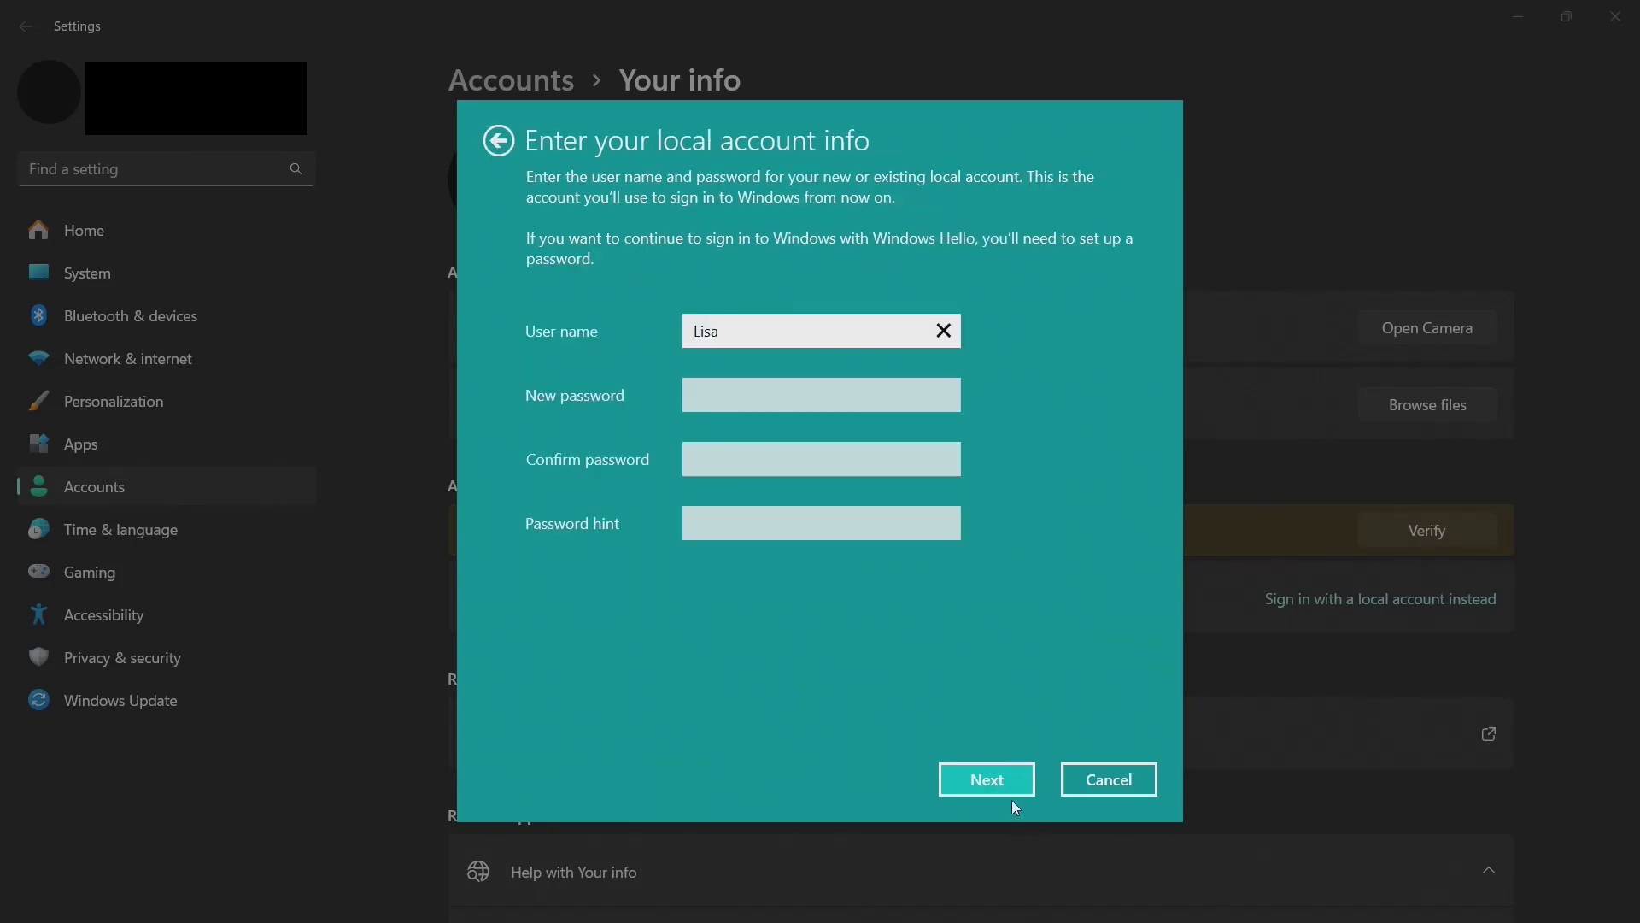
Finish the local account switch, sign out, and sign back in locally.
{"action": "left_click", "coordinate": [993, 780]}
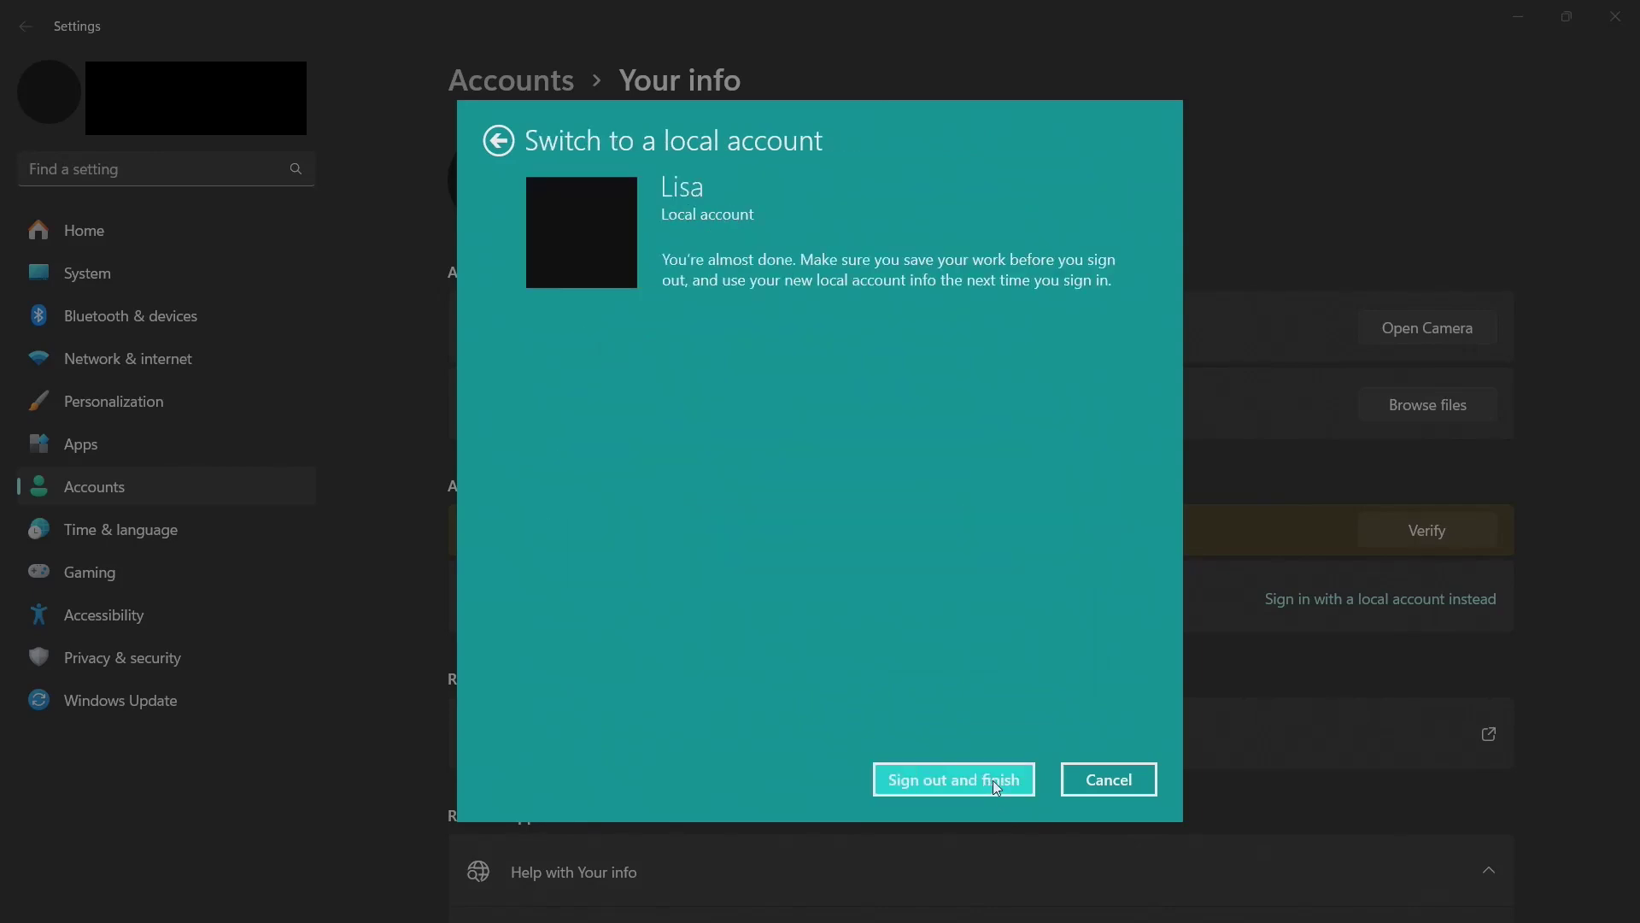
{"action": "left_click", "coordinate": [993, 781]}
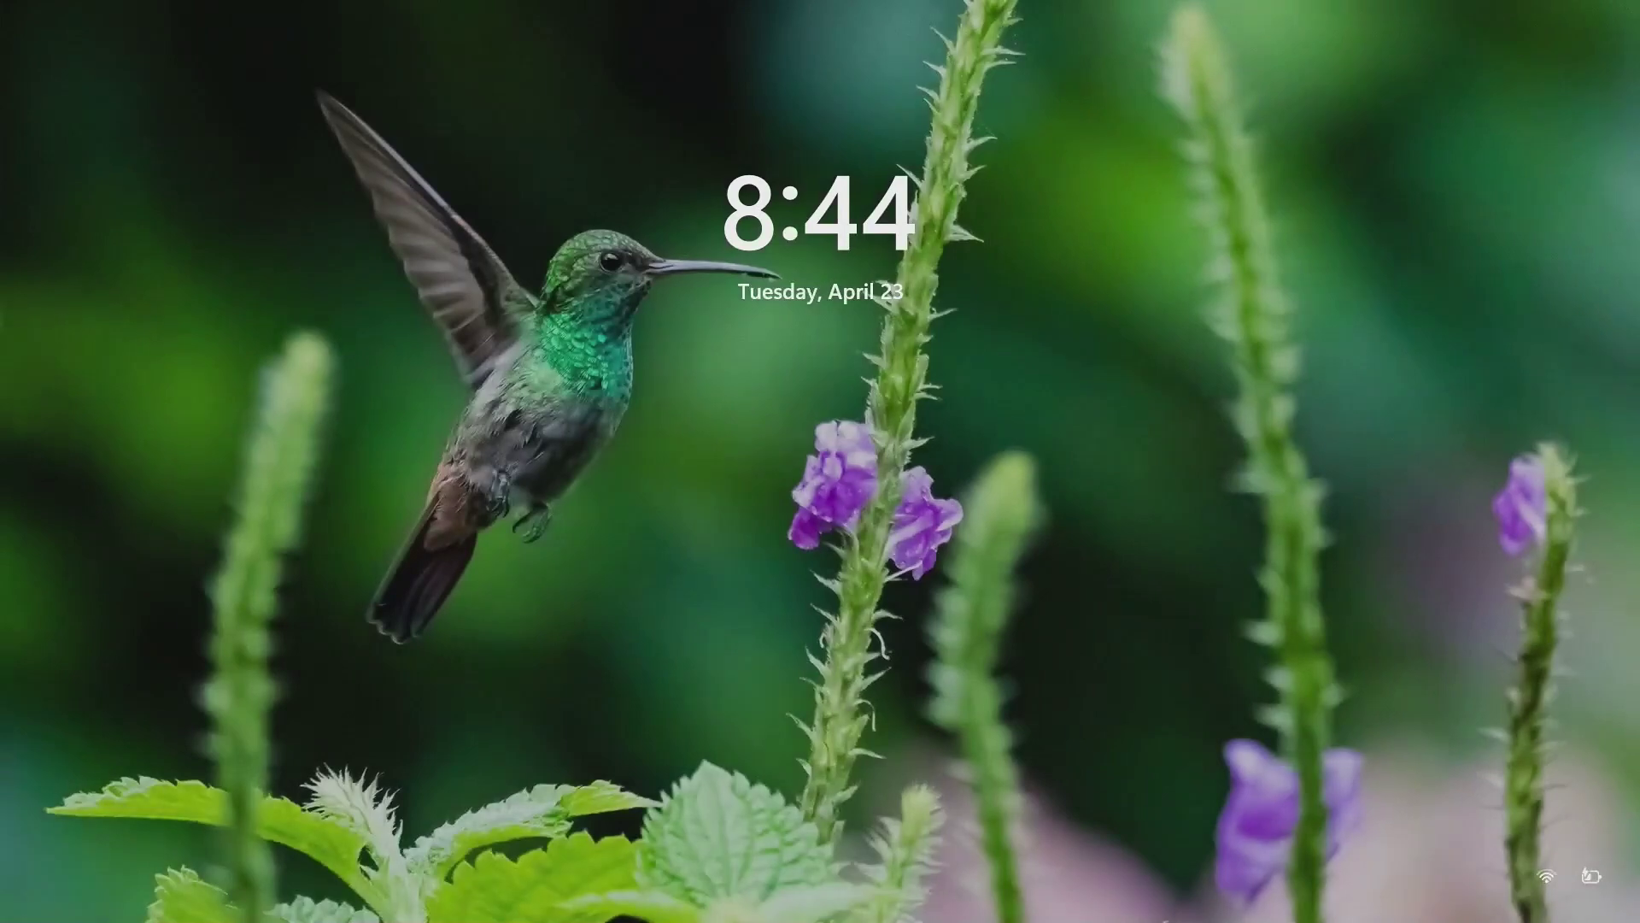
{"action": "key", "text": "Return"}
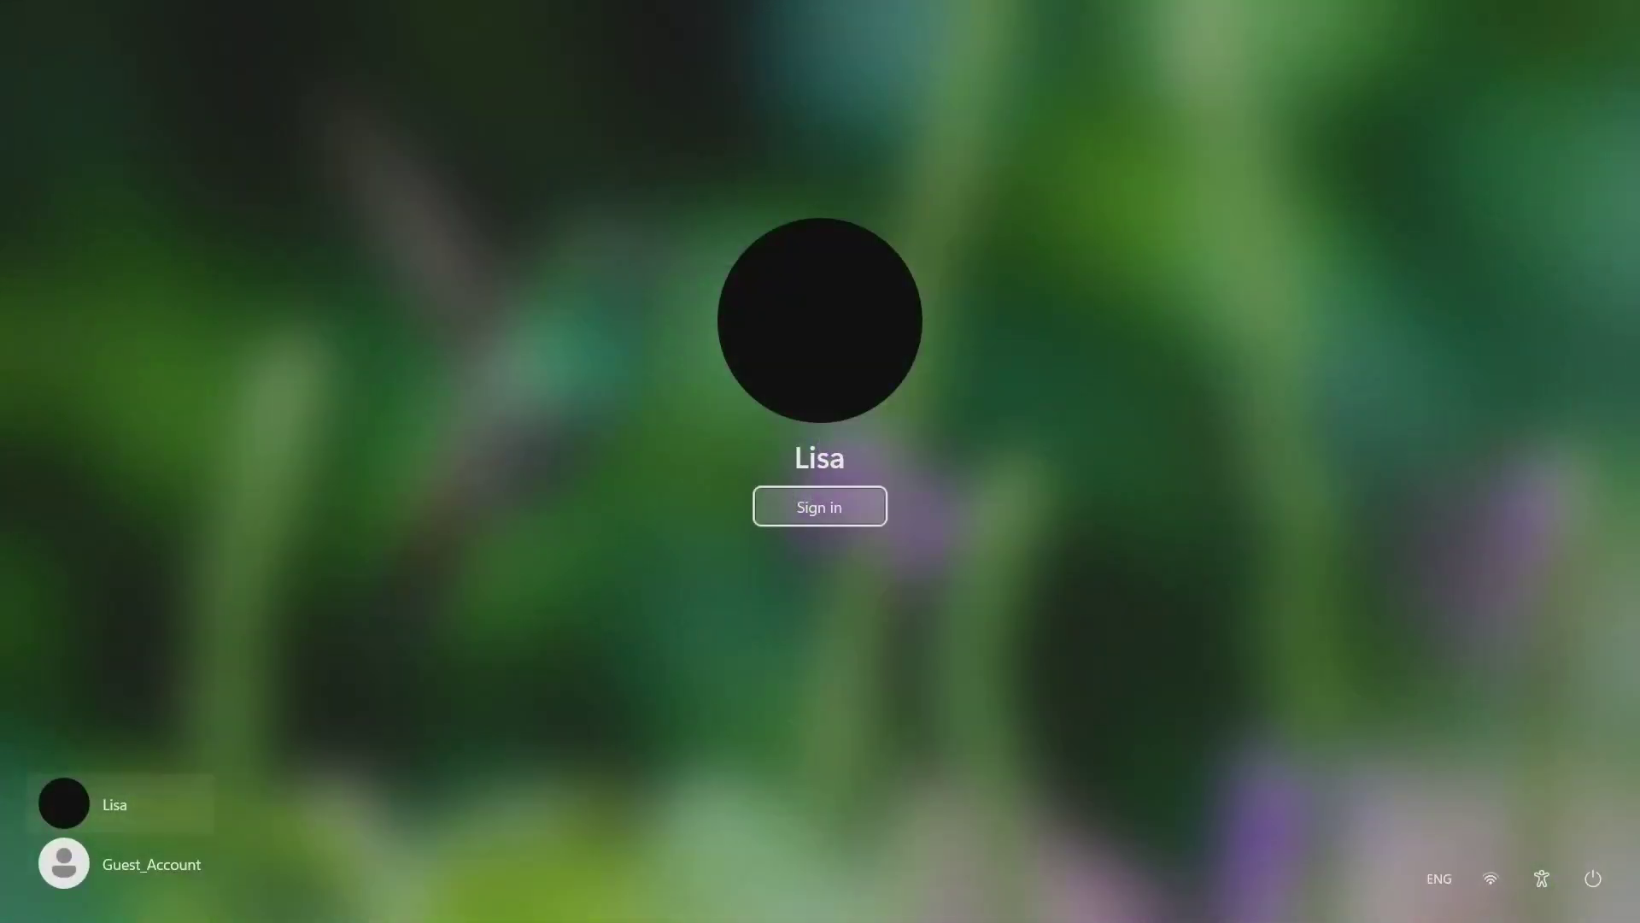
{"action": "key", "text": "Return"}
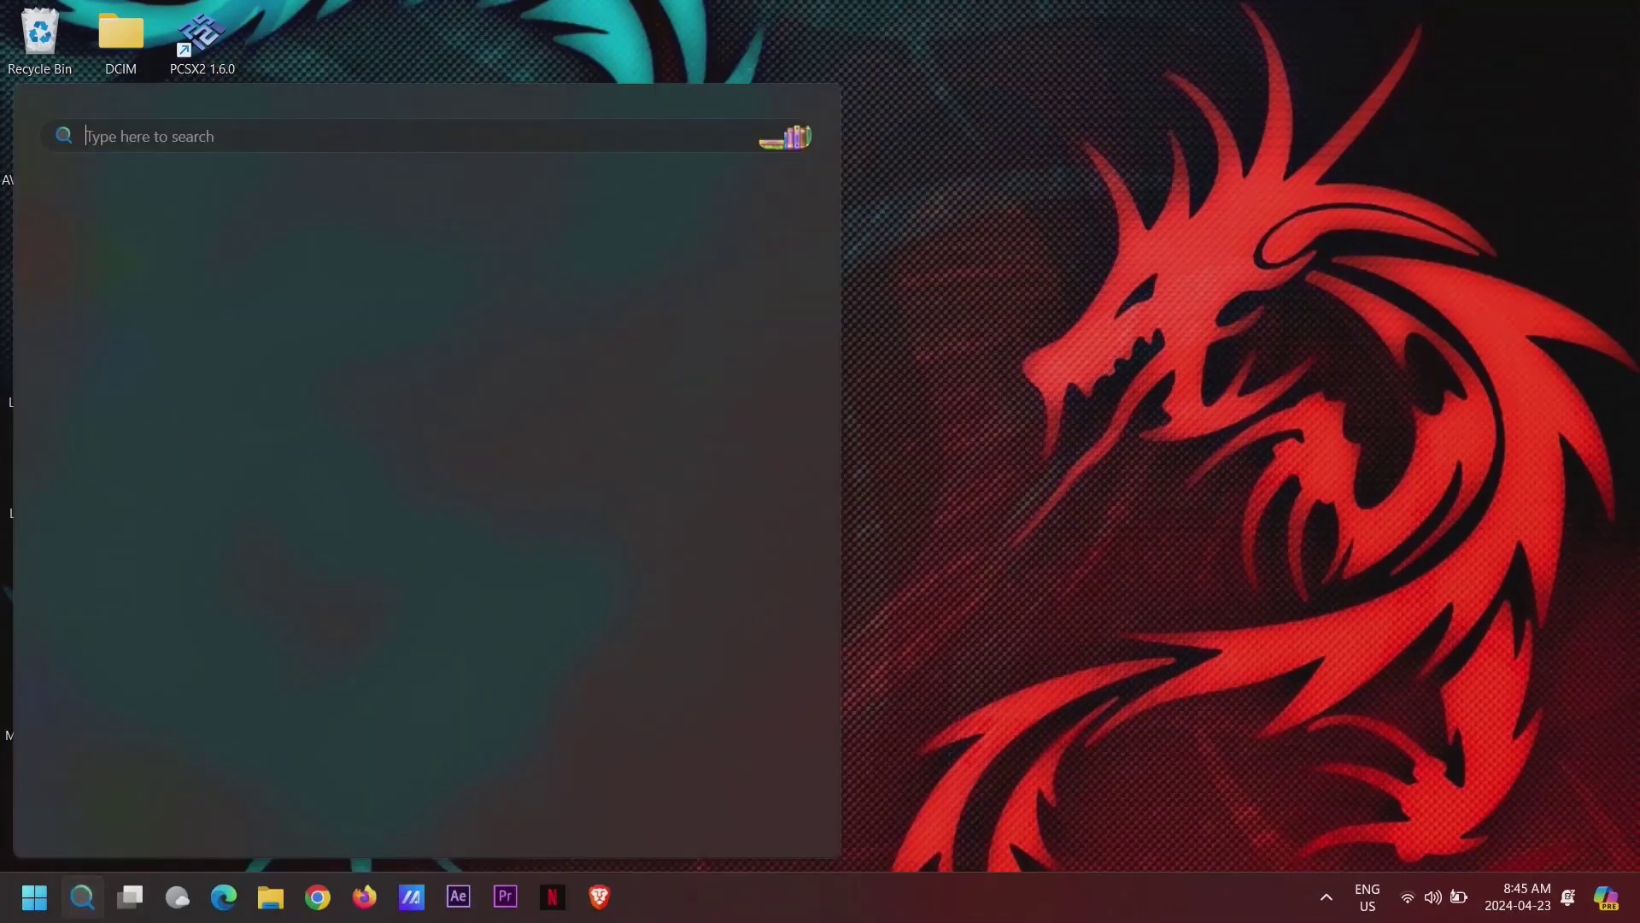
Search 'sign in' and expand the Password option in Sign-in options.
{"action": "type", "text": "si"}
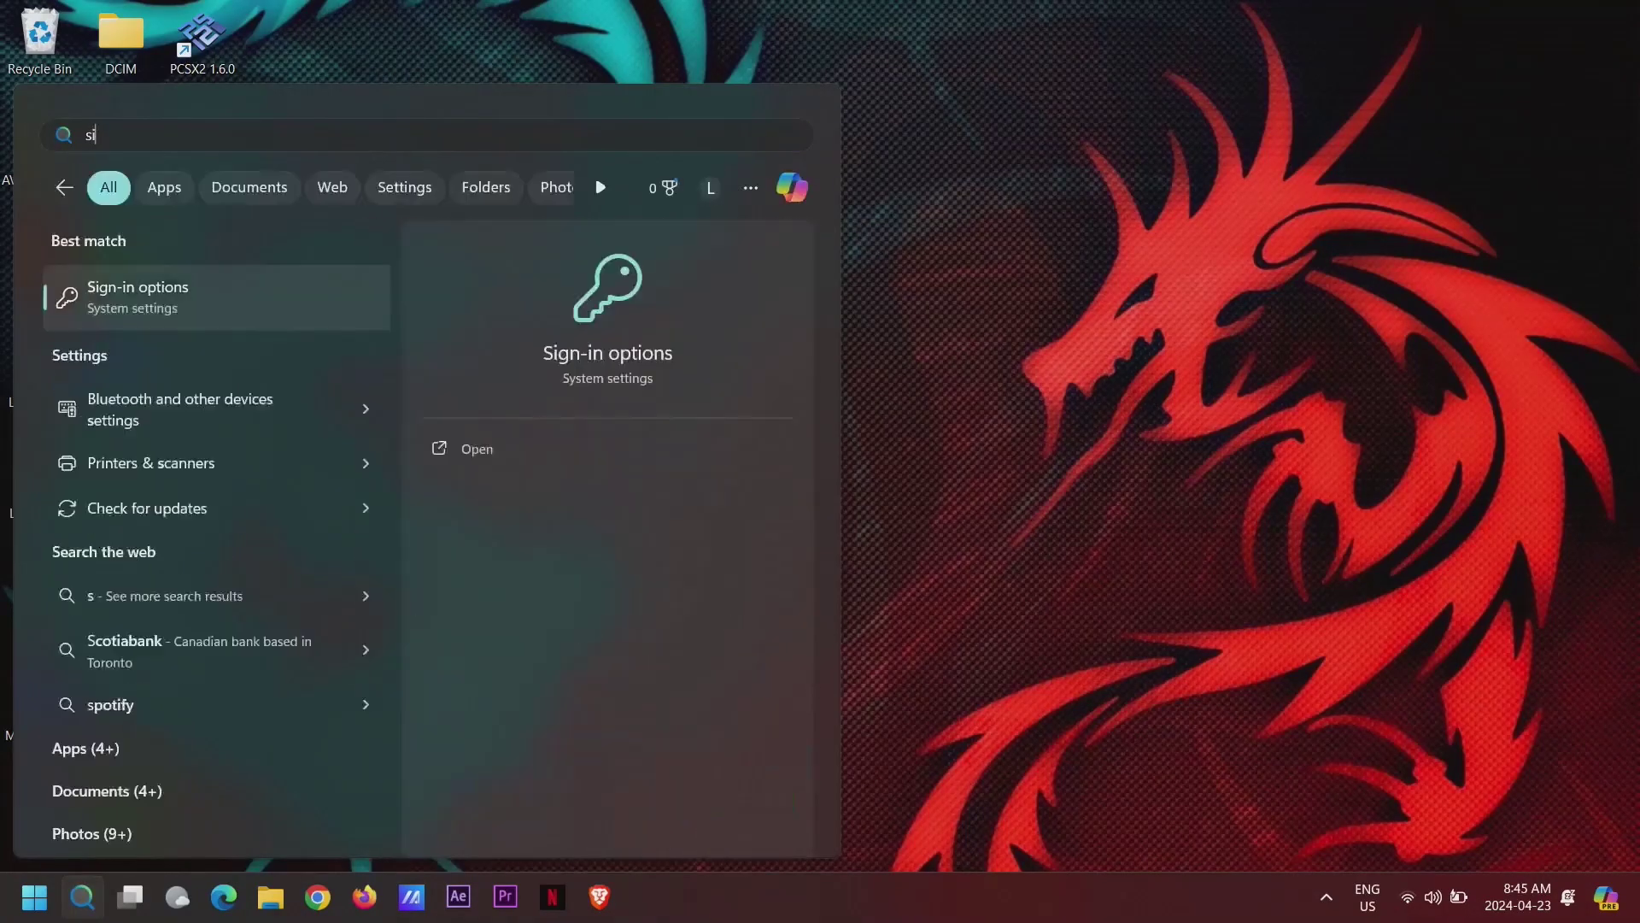
{"action": "type", "text": "gn in"}
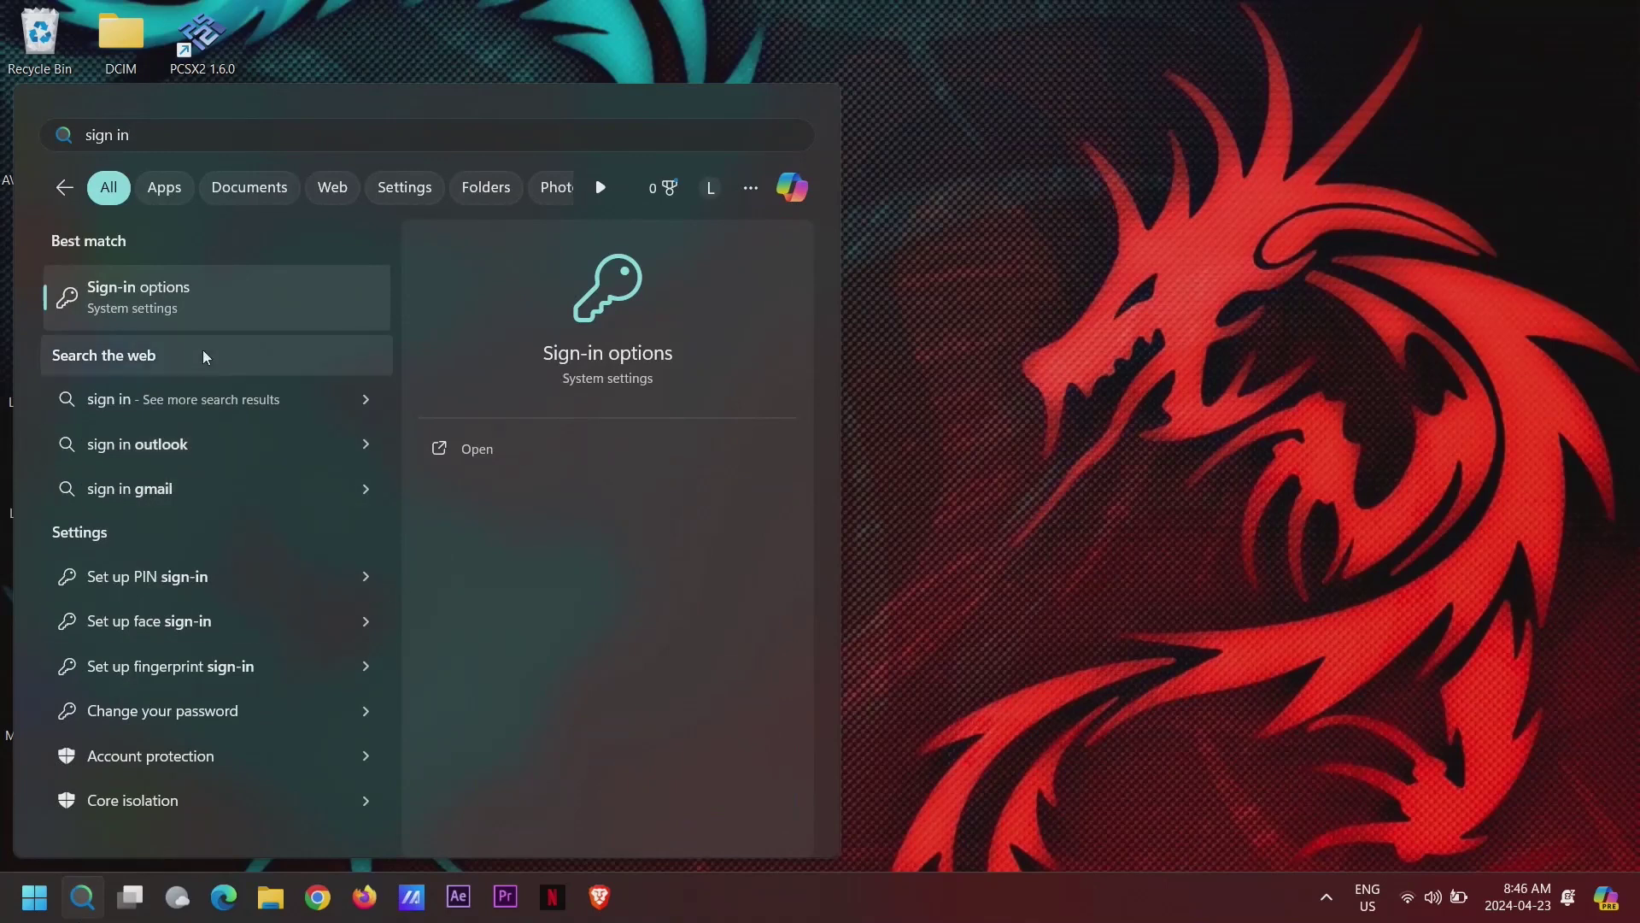
{"action": "left_click", "coordinate": [253, 298]}
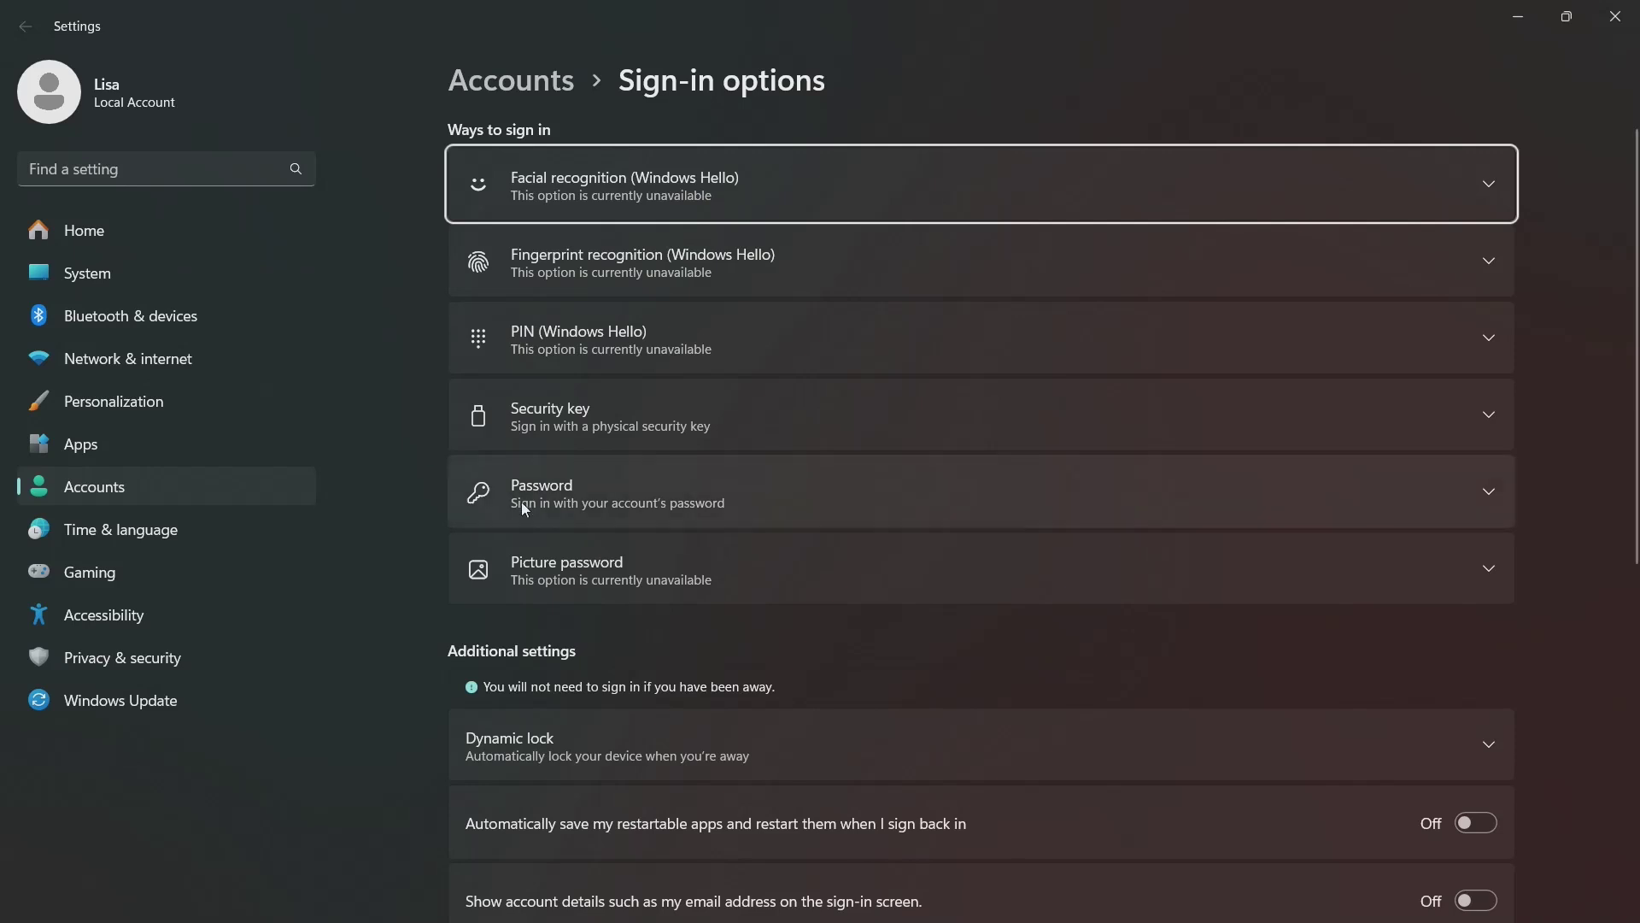
{"action": "left_click", "coordinate": [669, 472]}
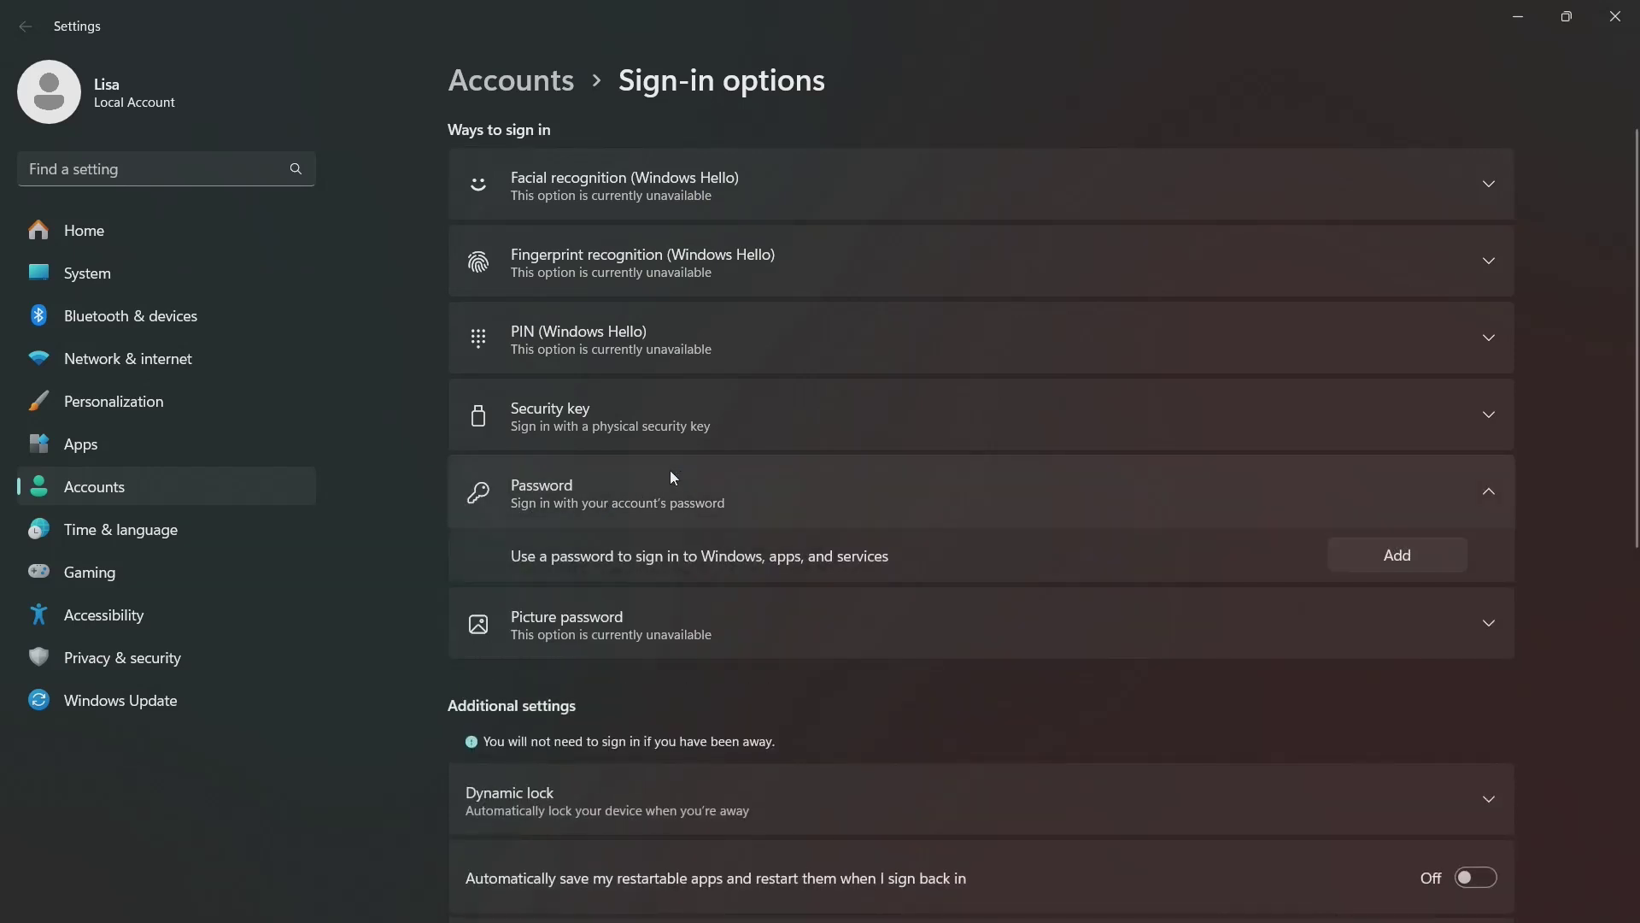
Add a new password with confirmation and a hint, then finish.
{"action": "left_click", "coordinate": [1378, 555]}
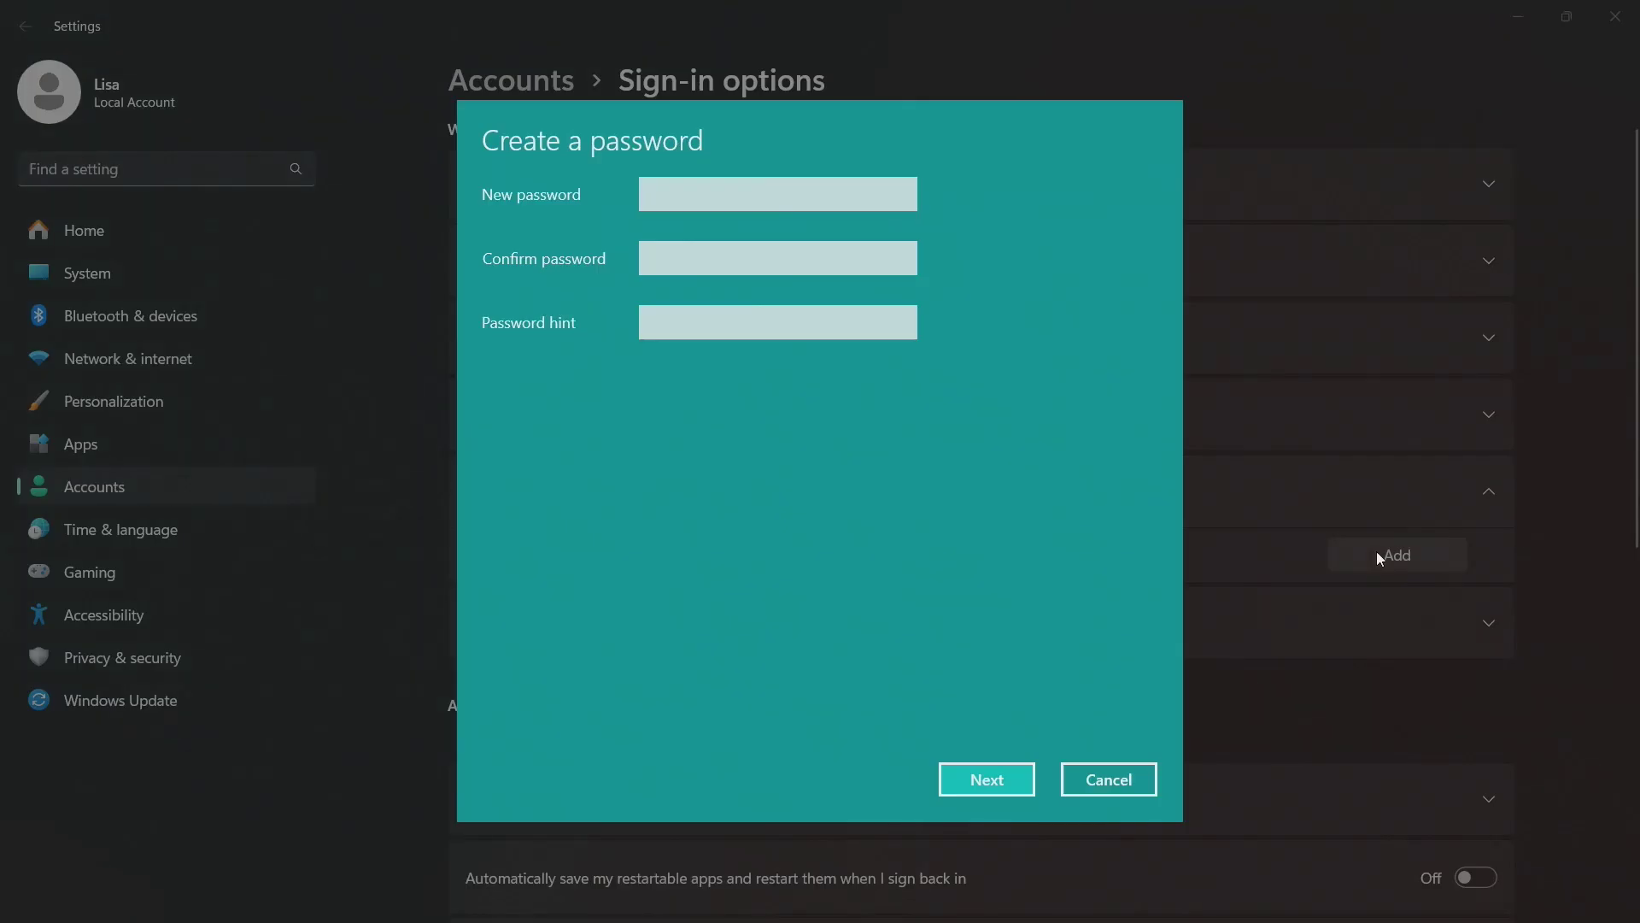
{"action": "type", "text": "1"}
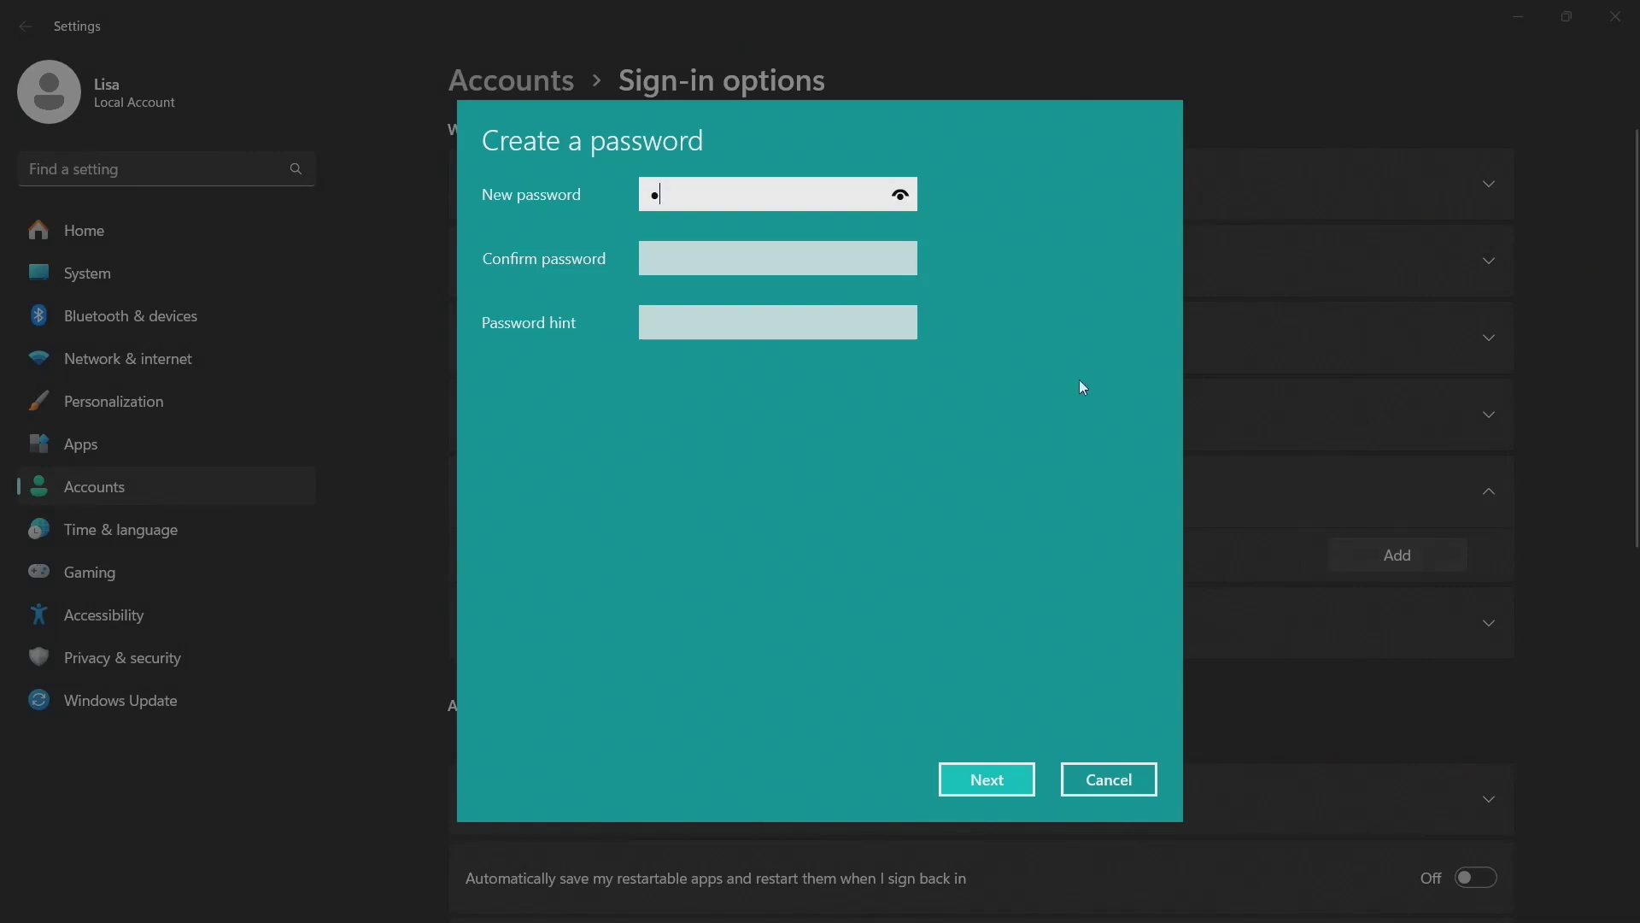
{"action": "left_click", "coordinate": [841, 256]}
{"action": "type", "text": "1"}
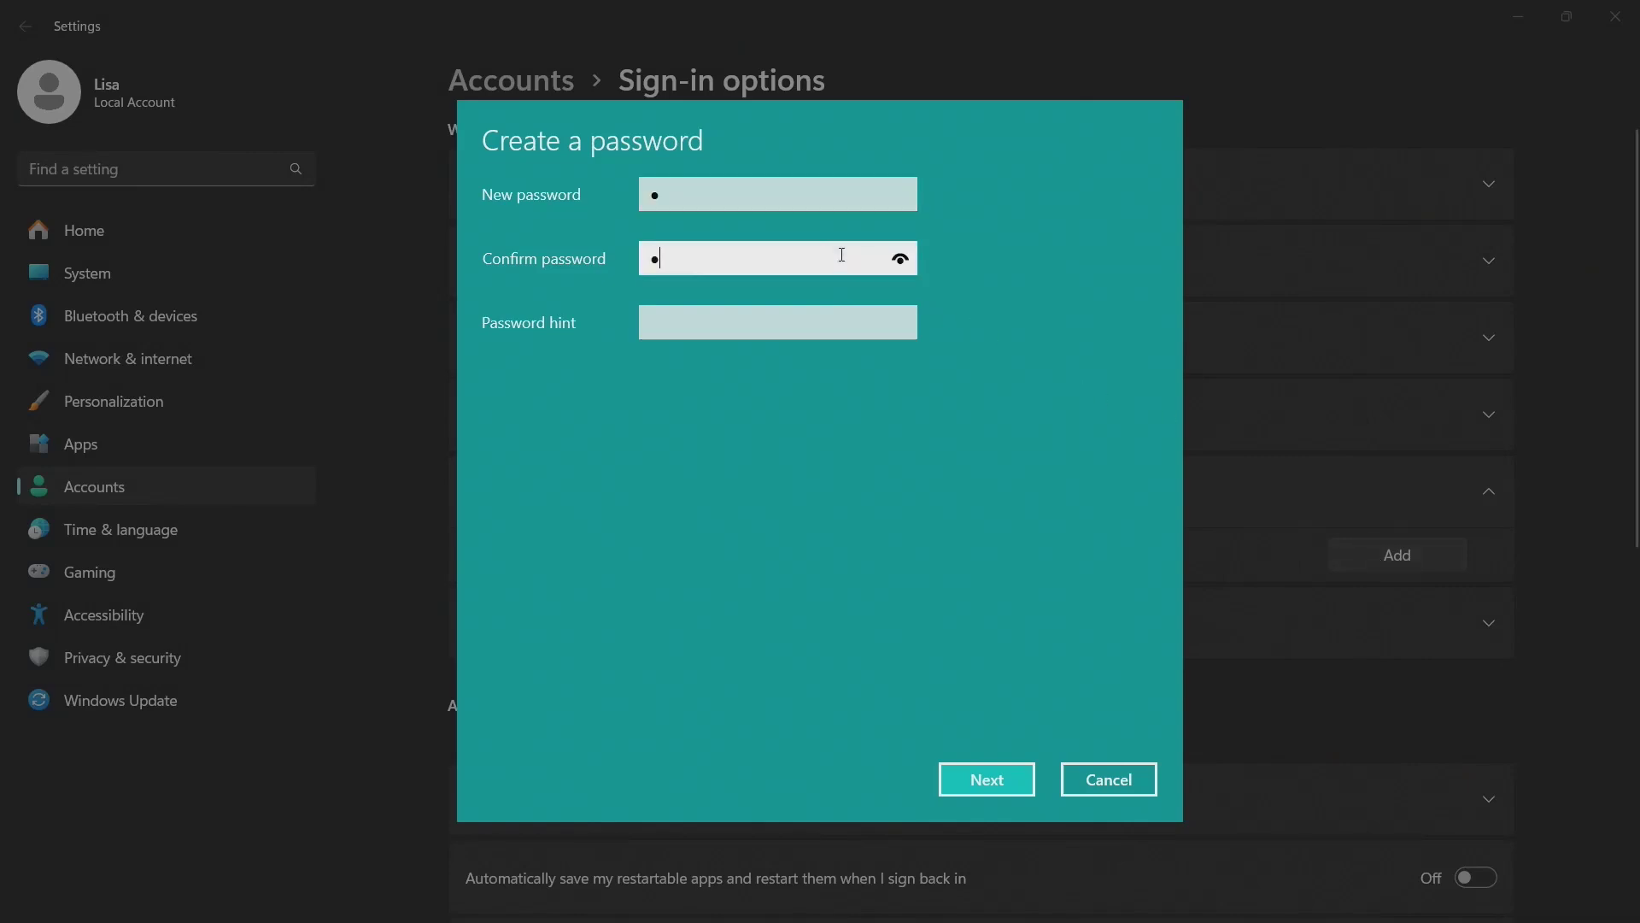
{"action": "left_click", "coordinate": [755, 332]}
{"action": "type", "text": "2"}
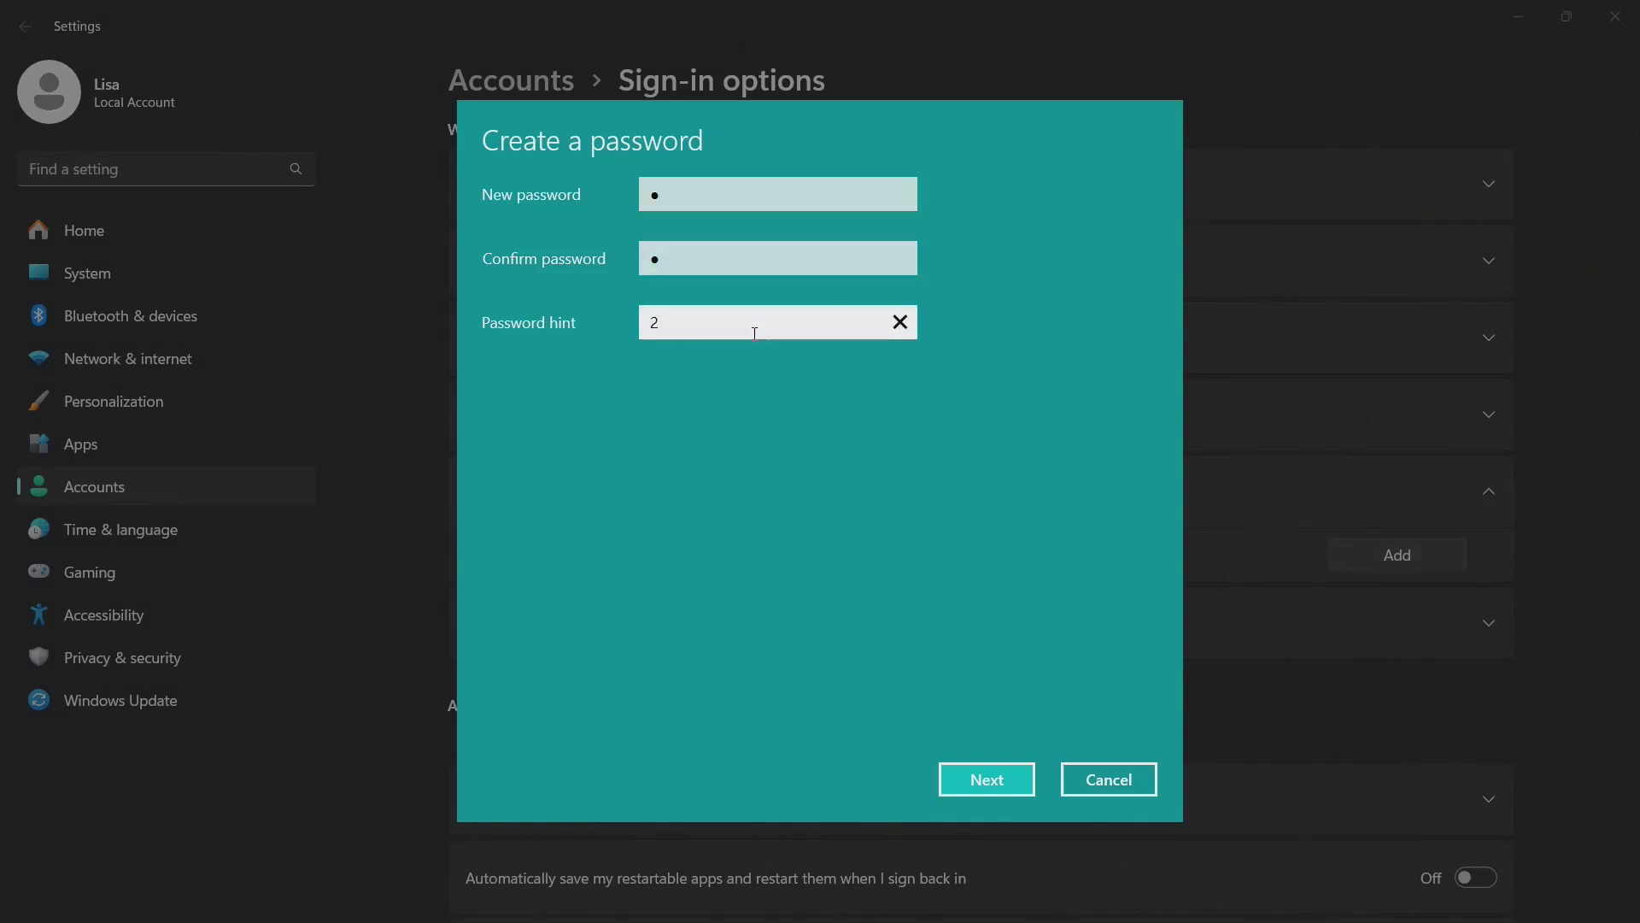
{"action": "left_click", "coordinate": [970, 777]}
{"action": "left_click", "coordinate": [970, 777]}
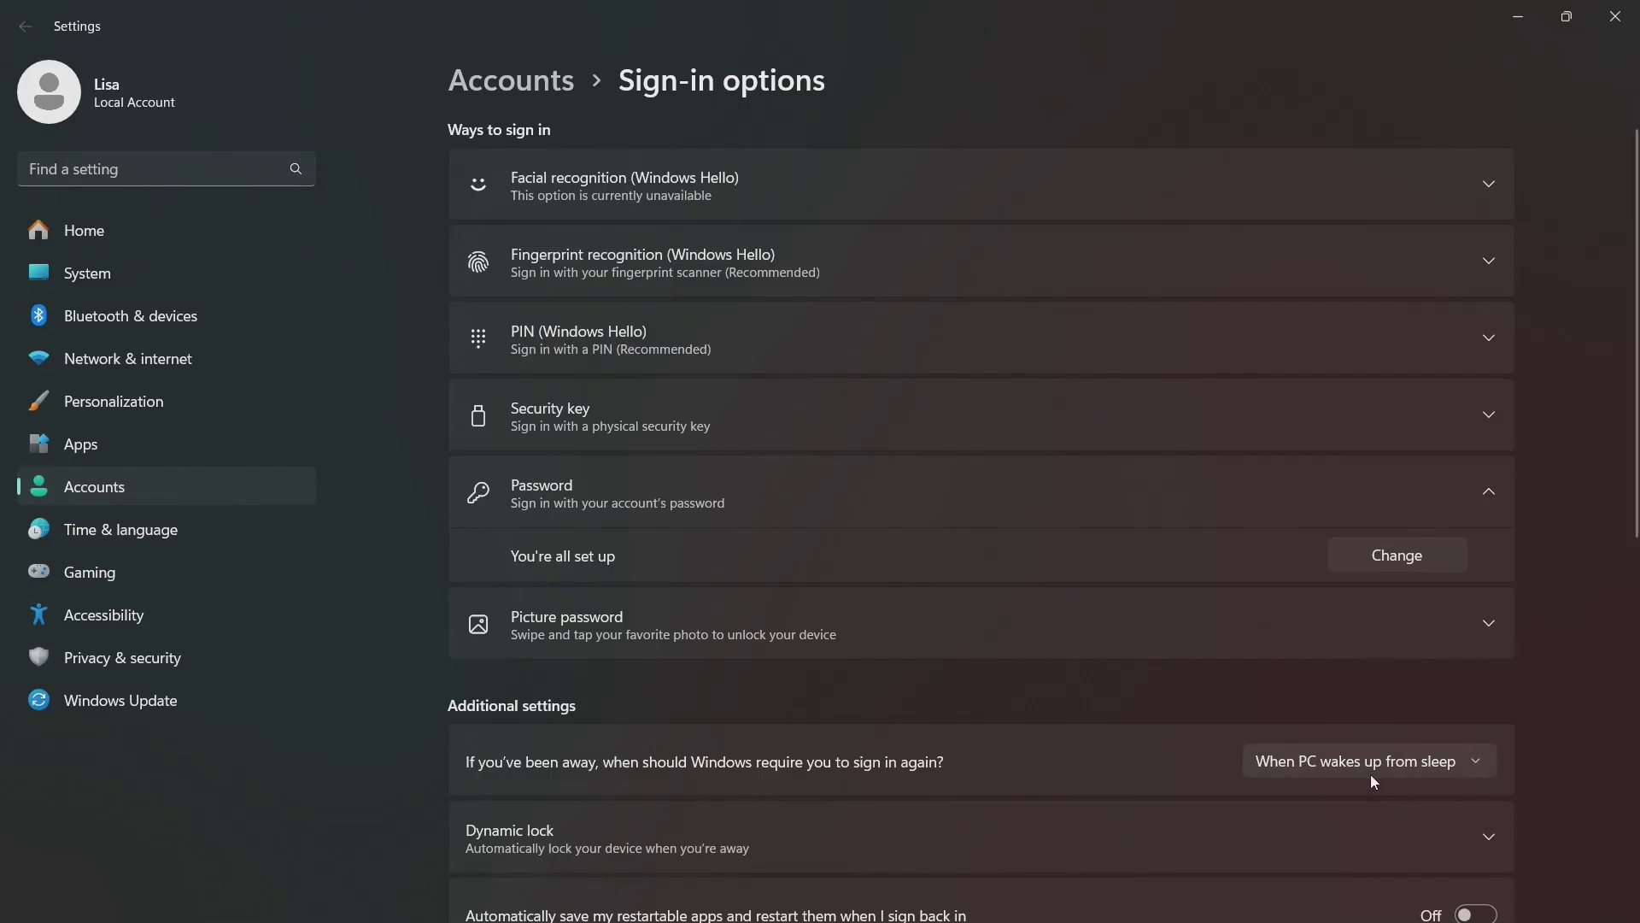
Set 'require sign-in after being away' to Never, verifying with the account password.
{"action": "left_click", "coordinate": [1369, 768]}
{"action": "left_click", "coordinate": [1397, 725]}
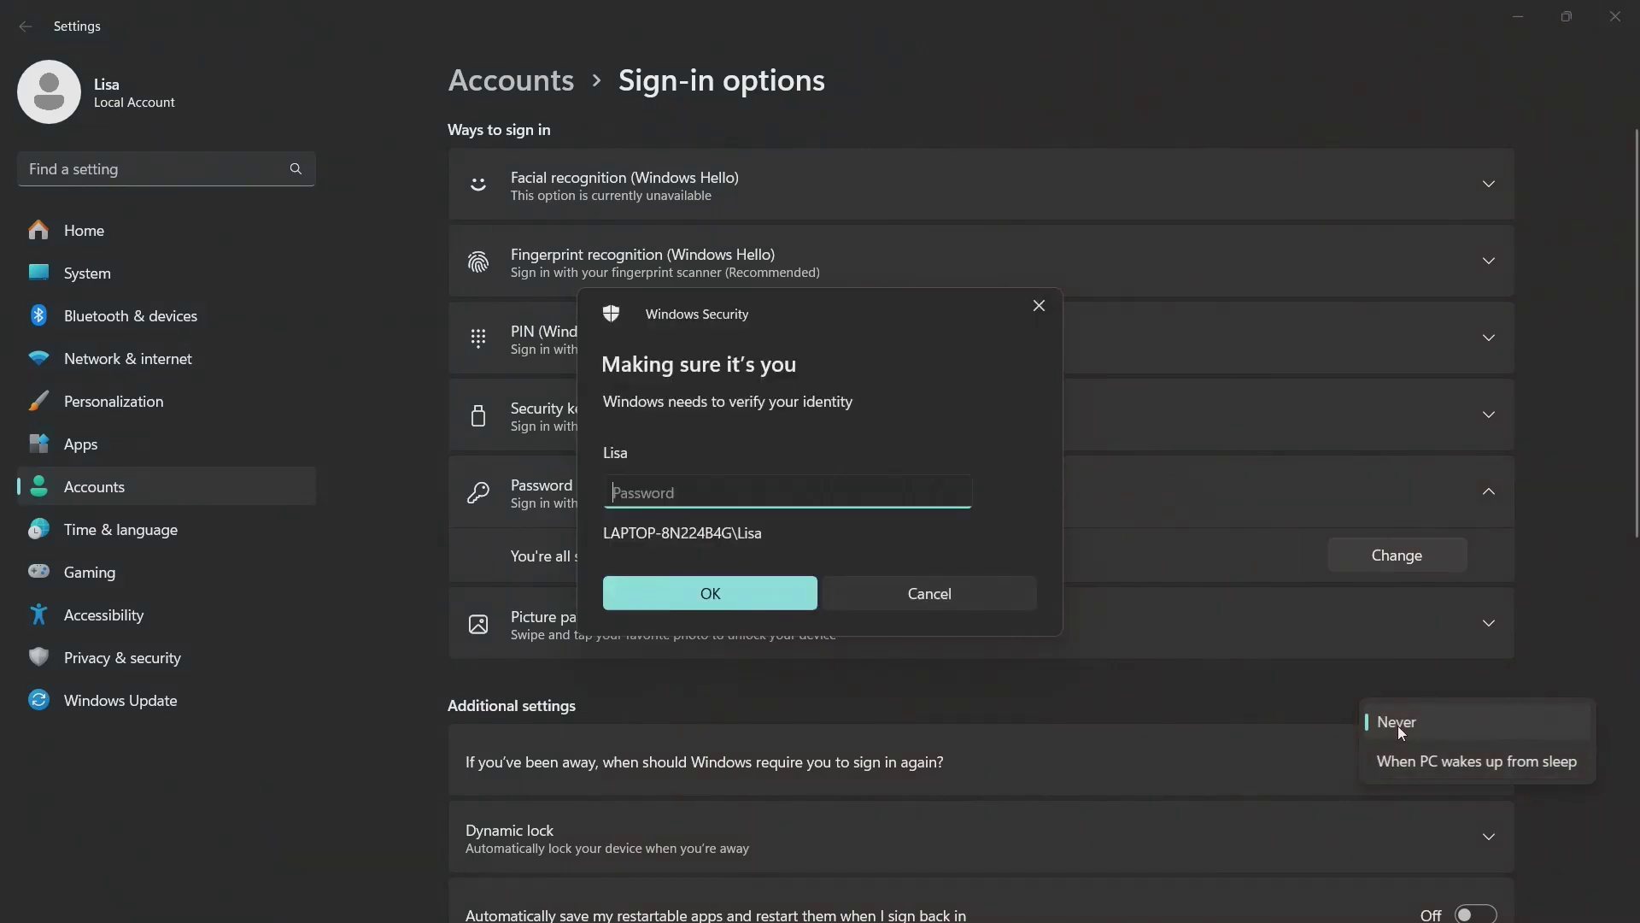
{"action": "type", "text": "•"}
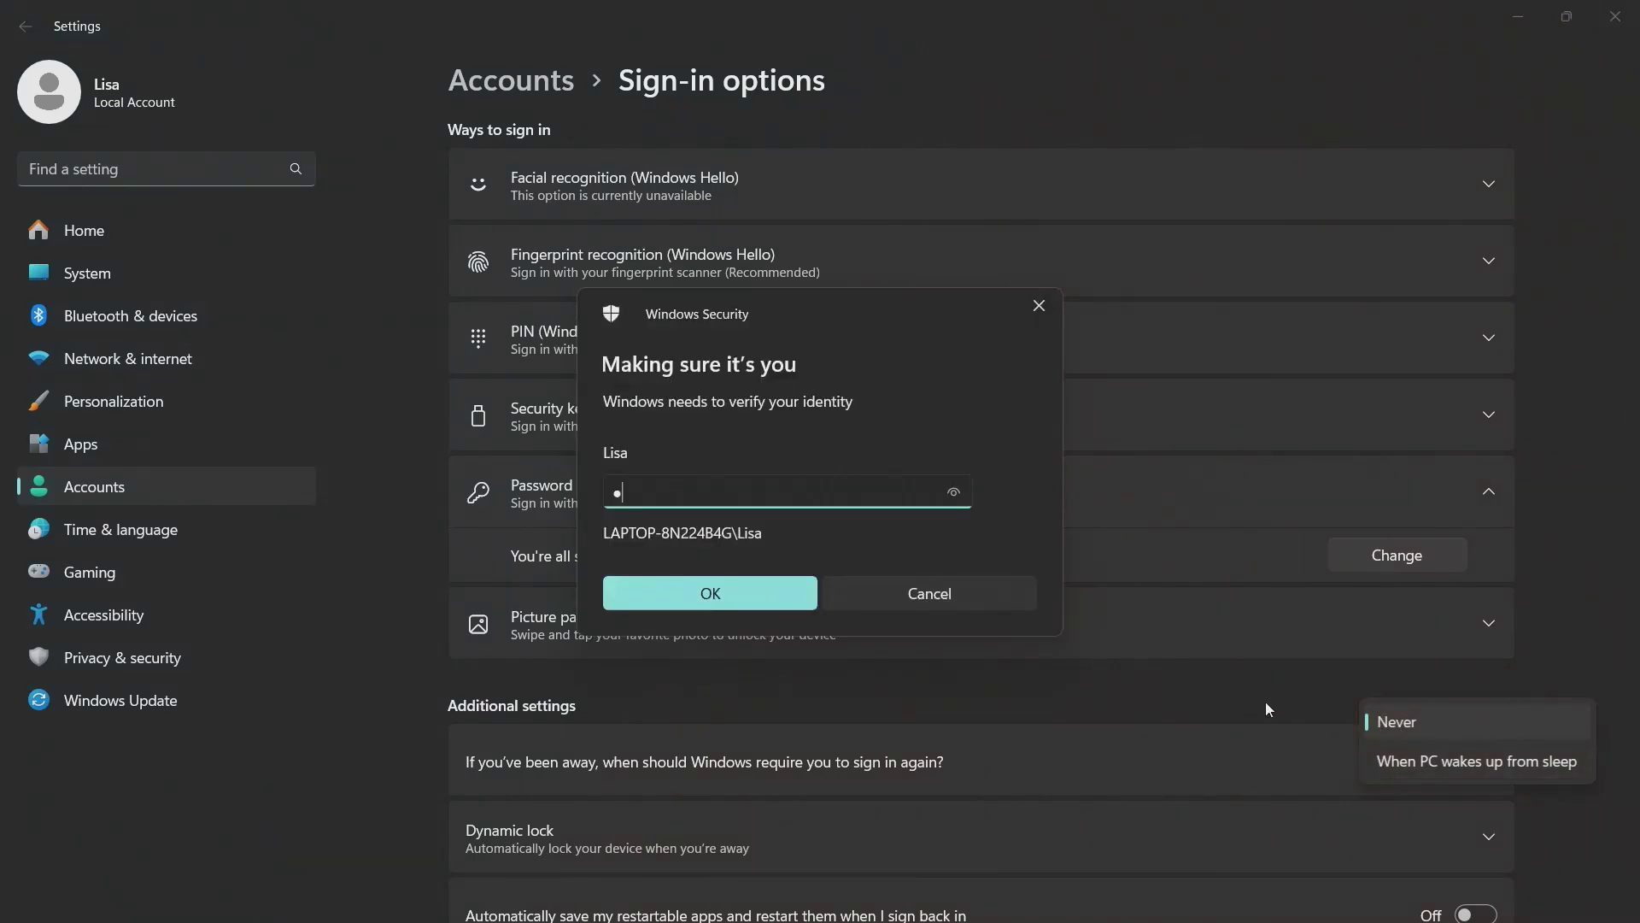
{"action": "key", "text": "Return"}
Remove the account password by leaving the new password blank, then lock the PC with Win+L.
{"action": "left_click", "coordinate": [1395, 555]}
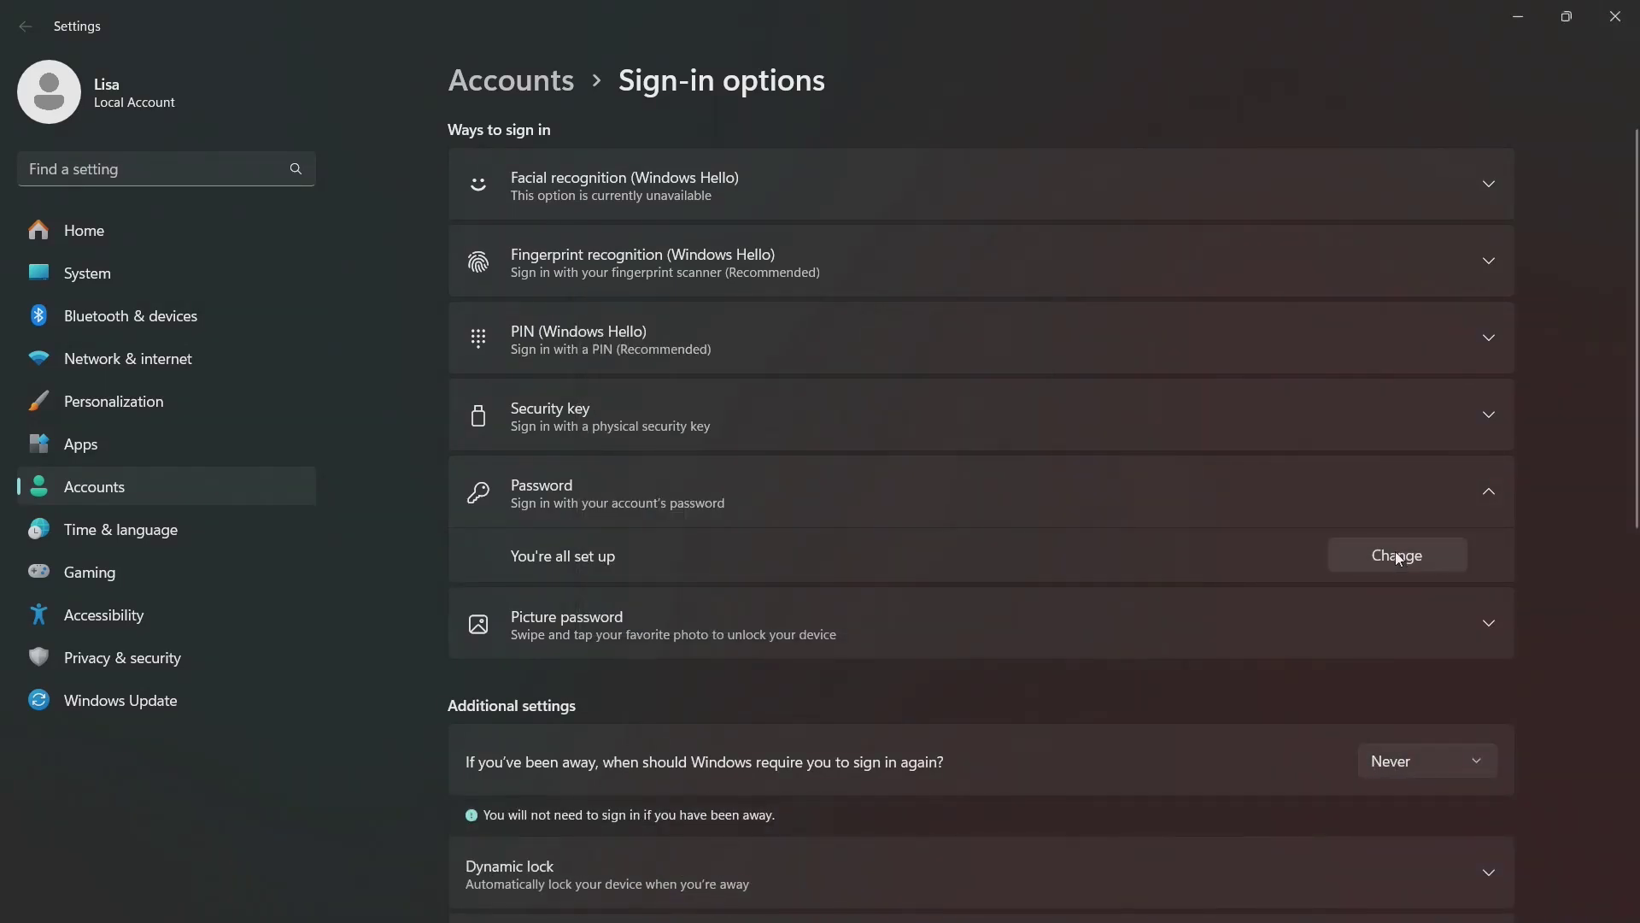
{"action": "type", "text": "•"}
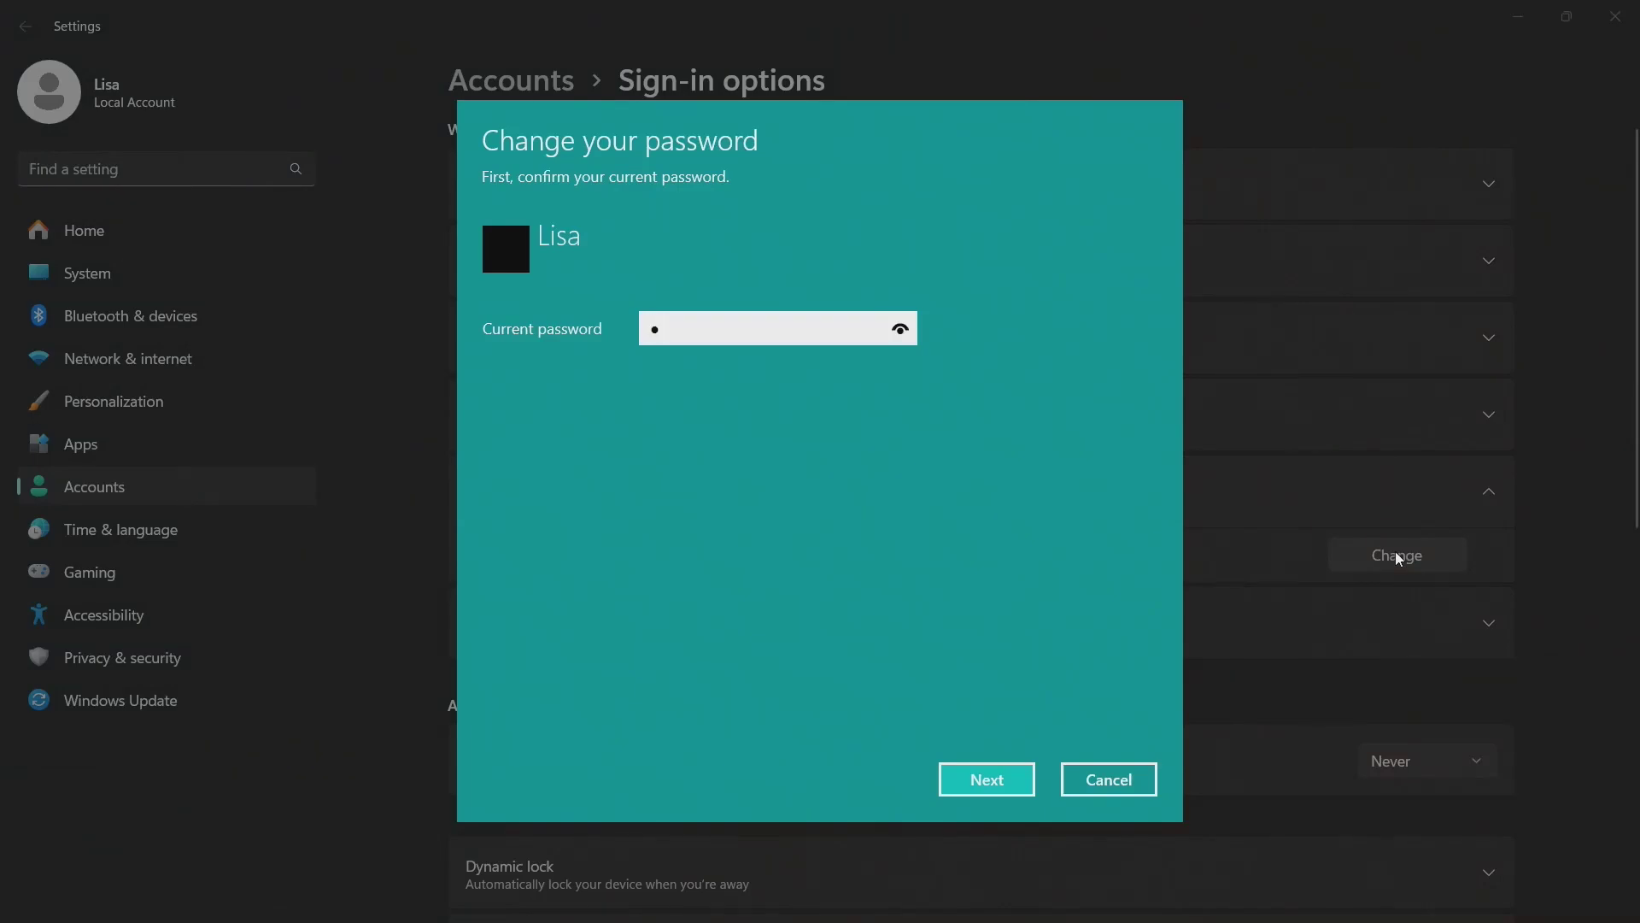
{"action": "key", "text": "Return"}
{"action": "key", "text": "Return"}
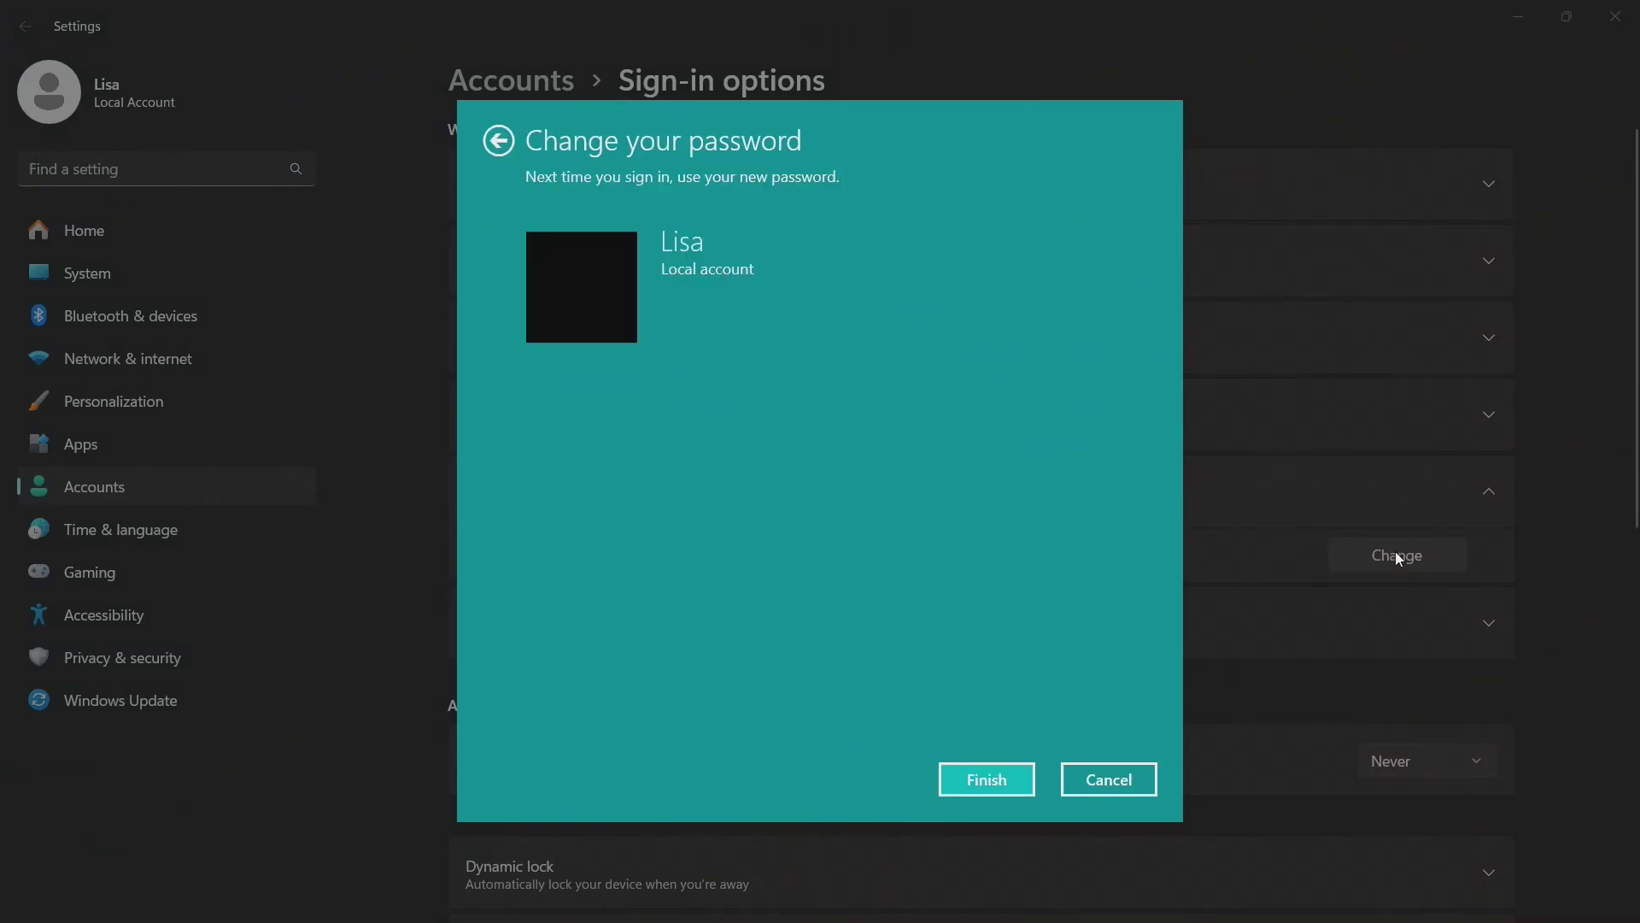
{"action": "key", "text": "Return"}
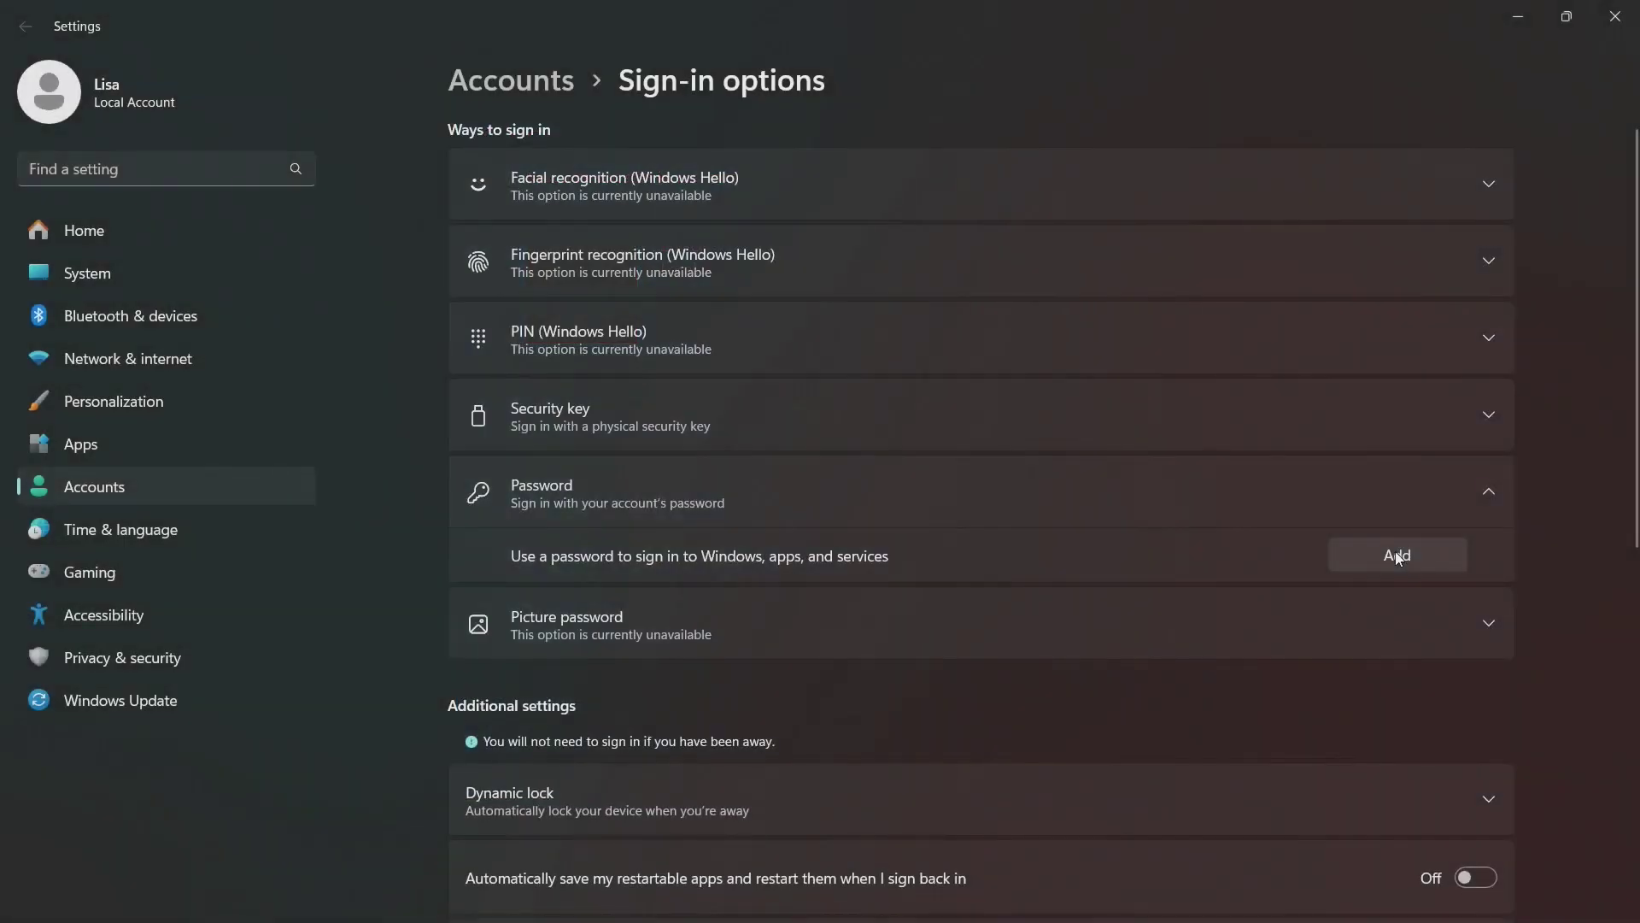
{"action": "key", "text": "super+l"}
{"action": "key", "text": "Return"}
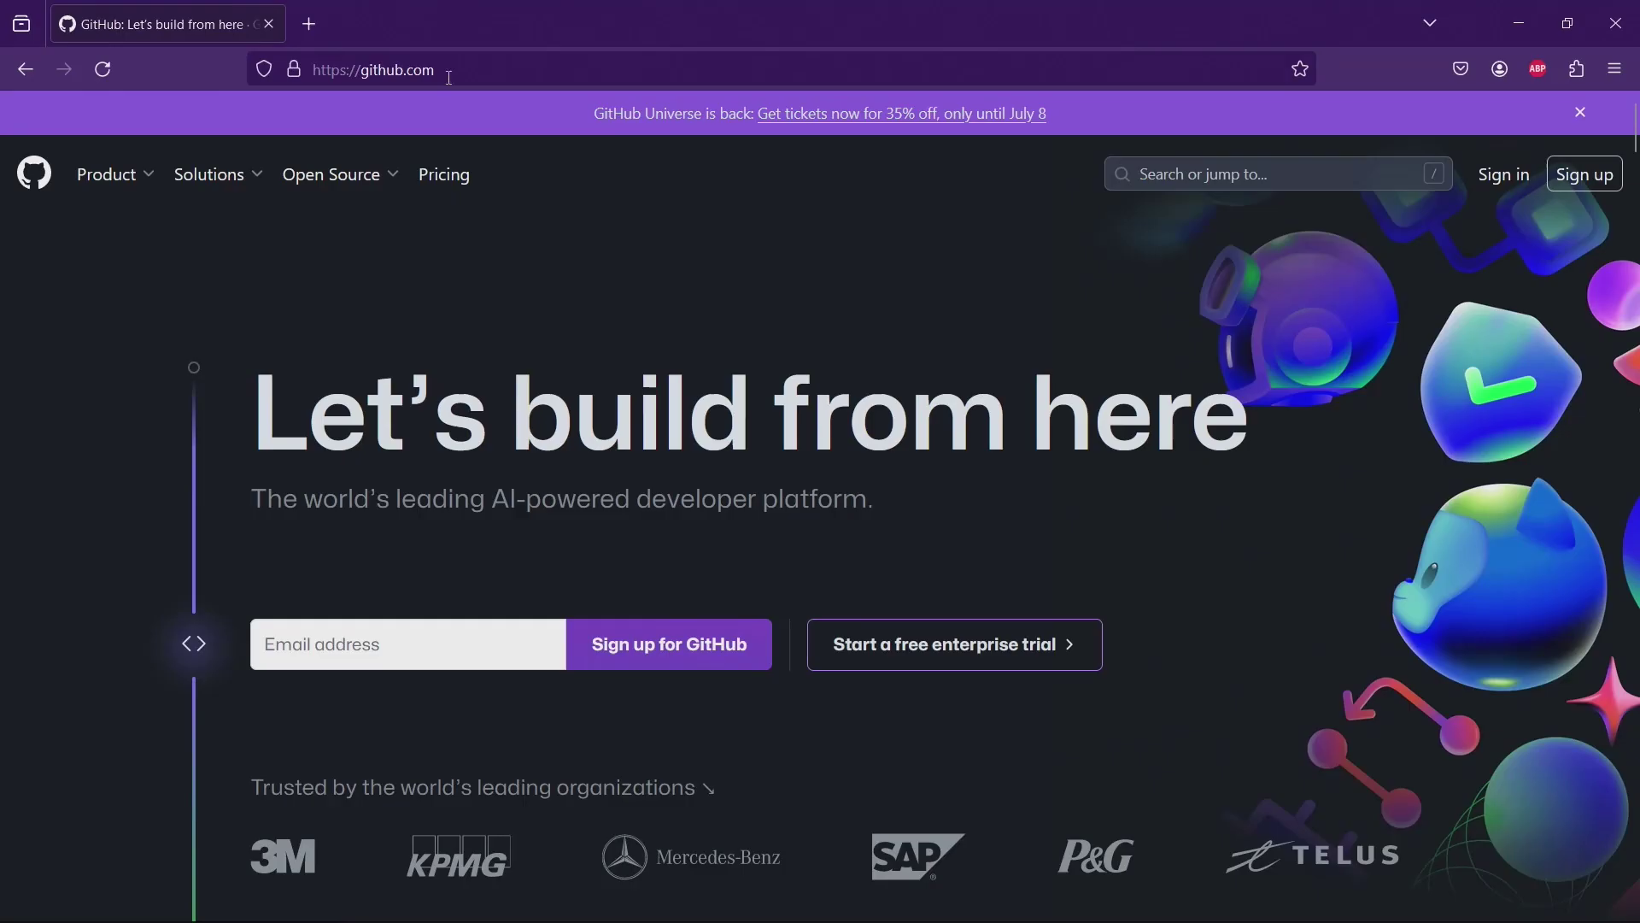
Search GitHub for windowshandheldmod and open the WindowsHandheldMod repository.
{"action": "left_click", "coordinate": [1171, 173]}
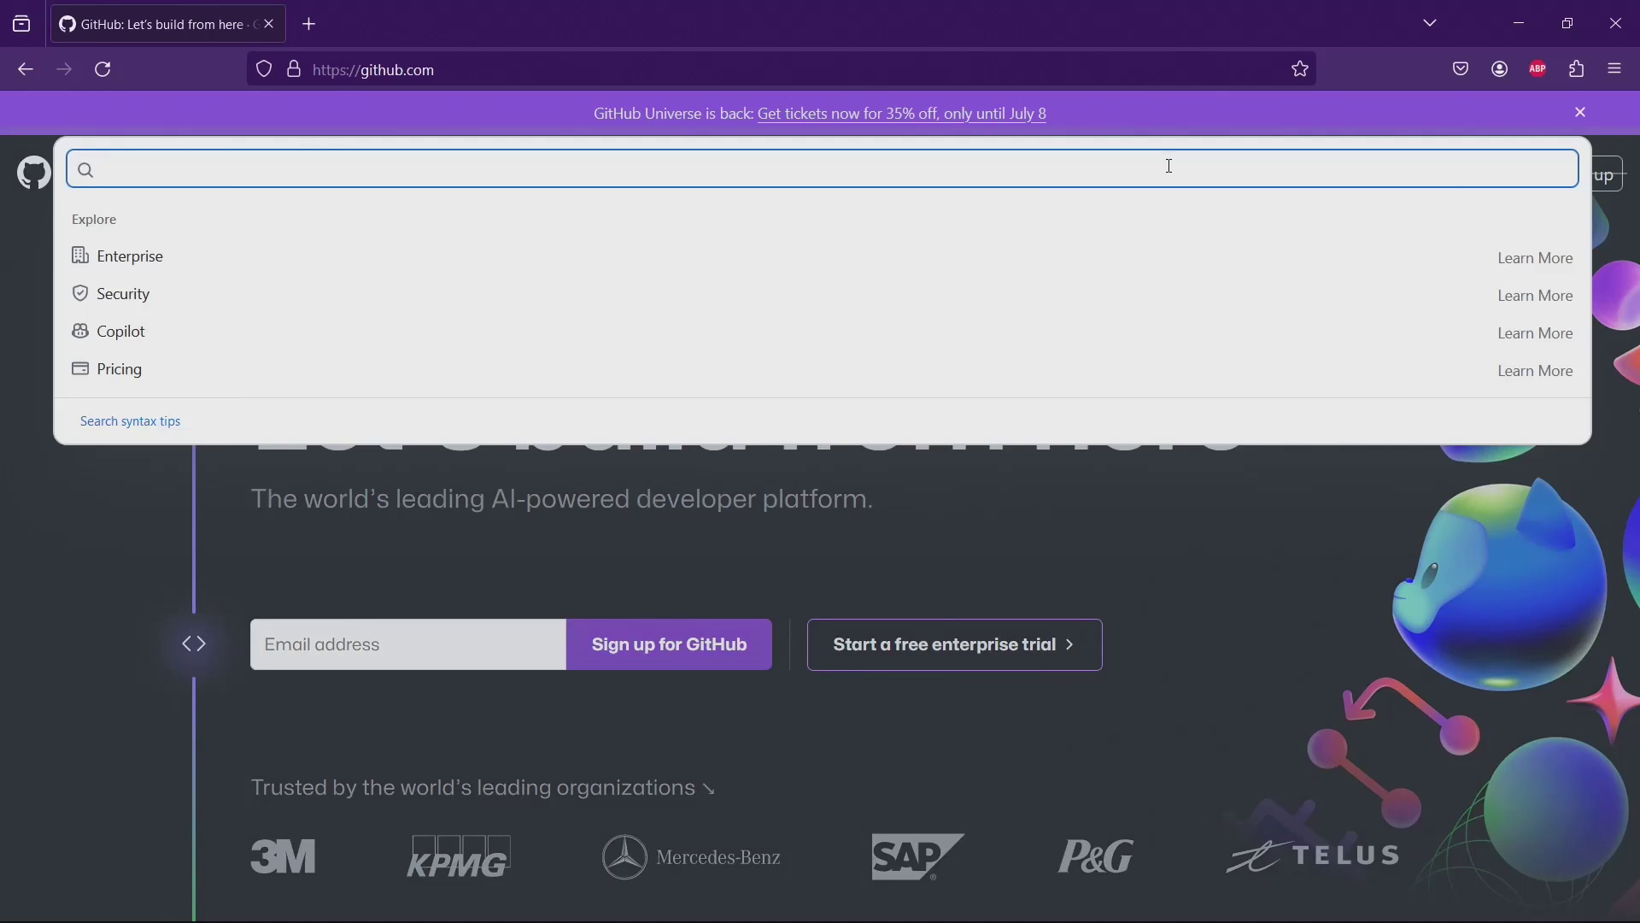
{"action": "type", "text": "windowshandh"}
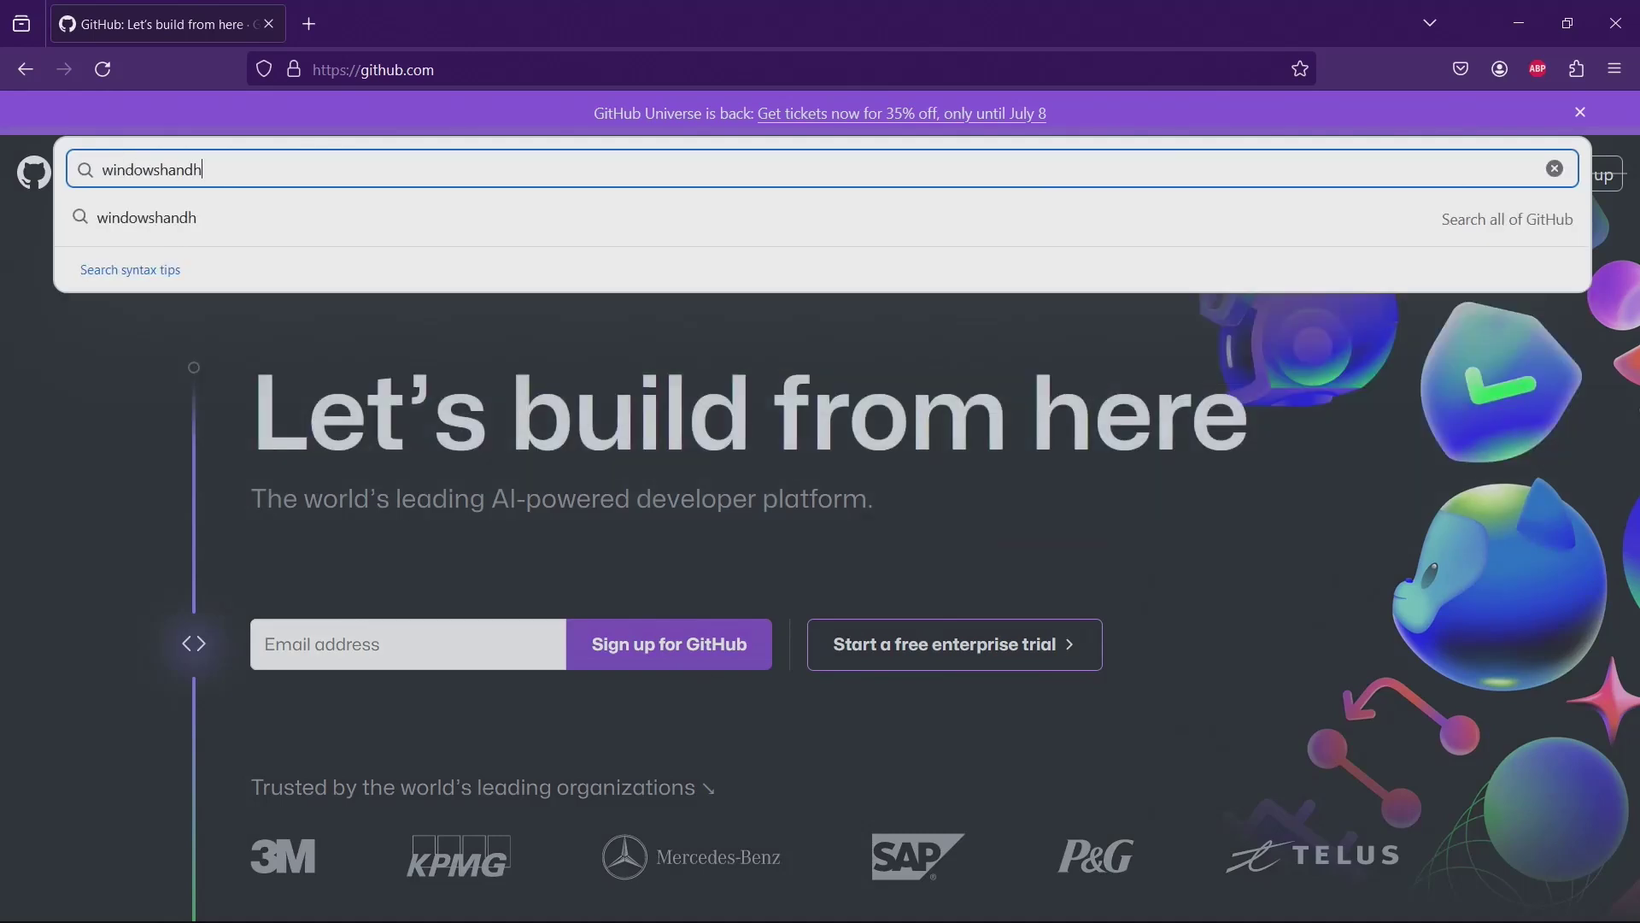
{"action": "type", "text": "eldn"}
{"action": "type", "text": "od"}
{"action": "key", "text": "Return"}
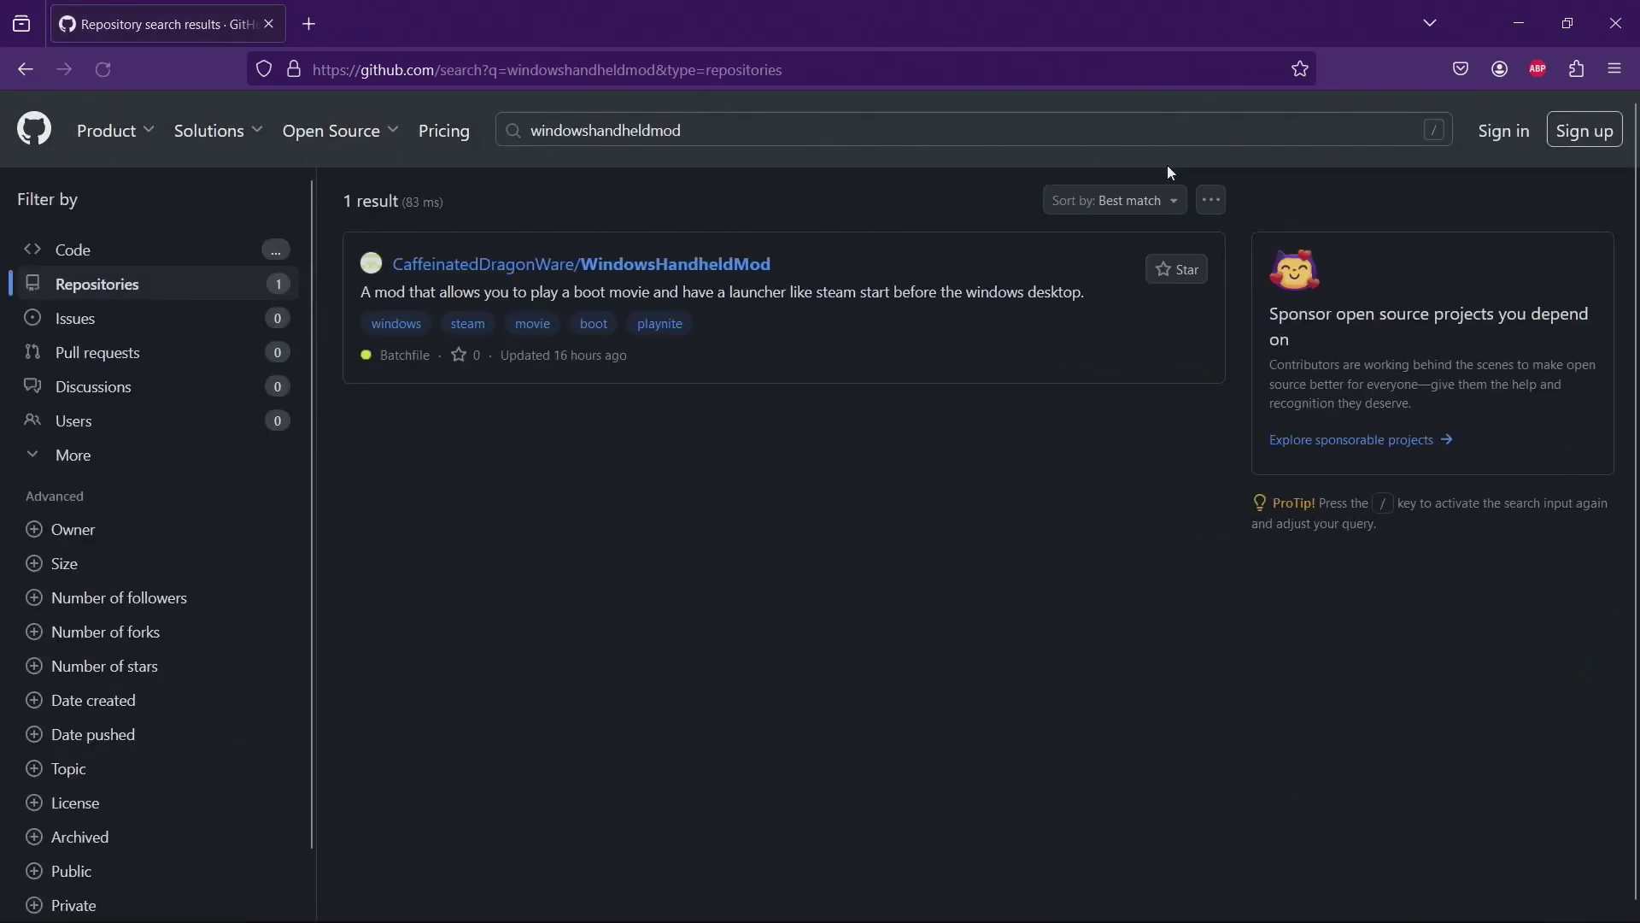
{"action": "left_click", "coordinate": [688, 265]}
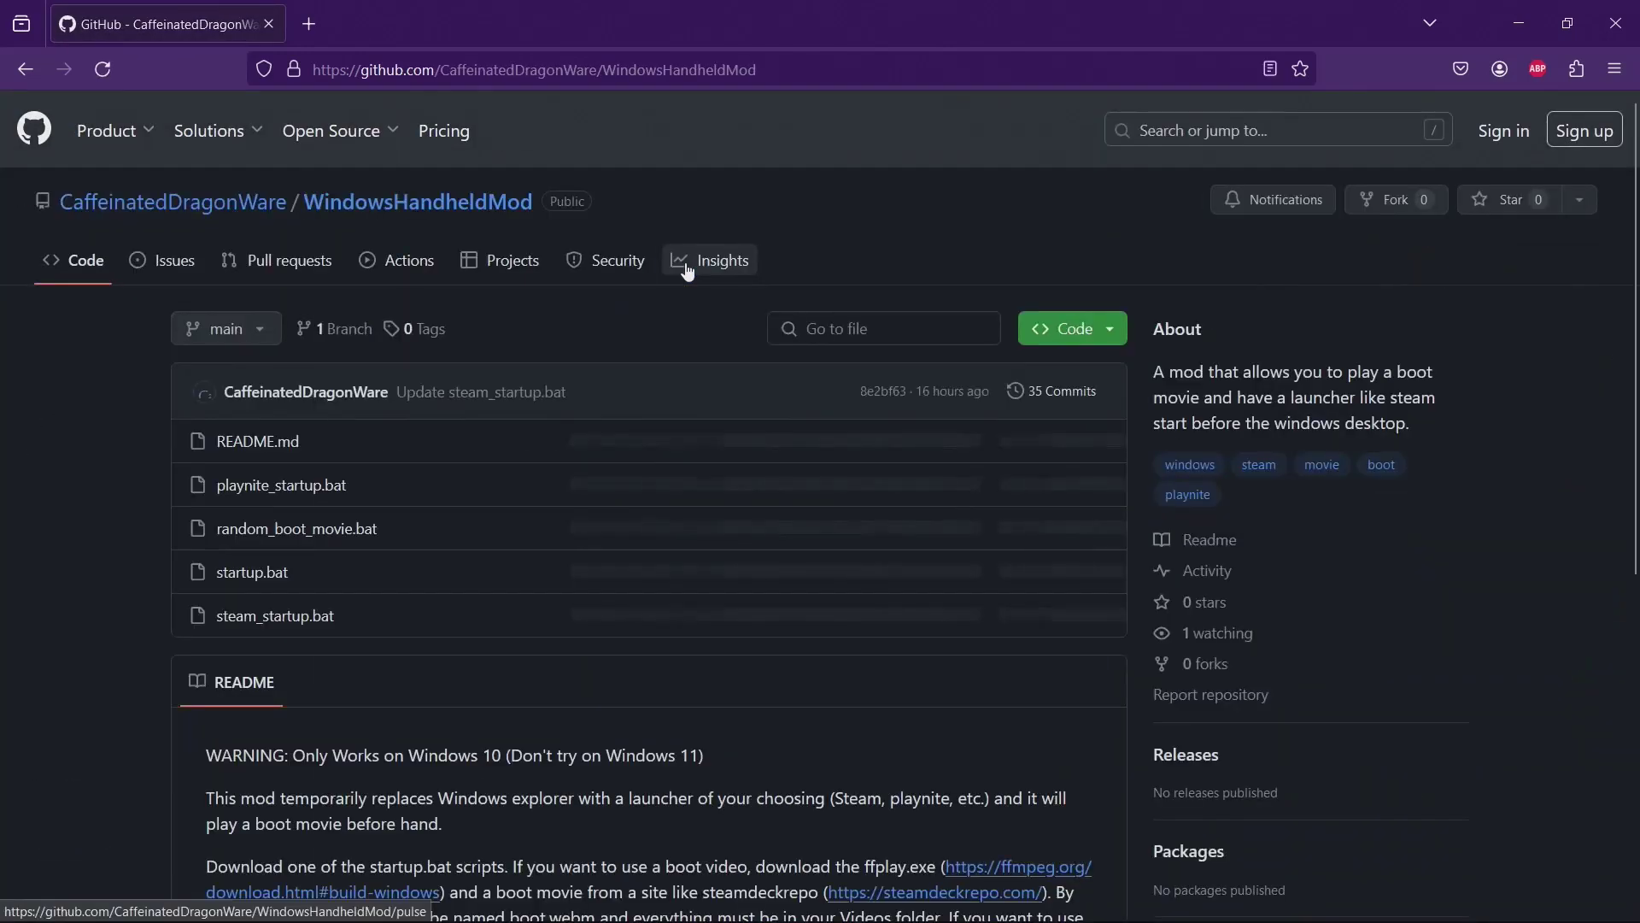
Download the repository via Code > Download ZIP and follow the steamdeckrepo.com boot videos link.
{"action": "left_click", "coordinate": [1071, 335]}
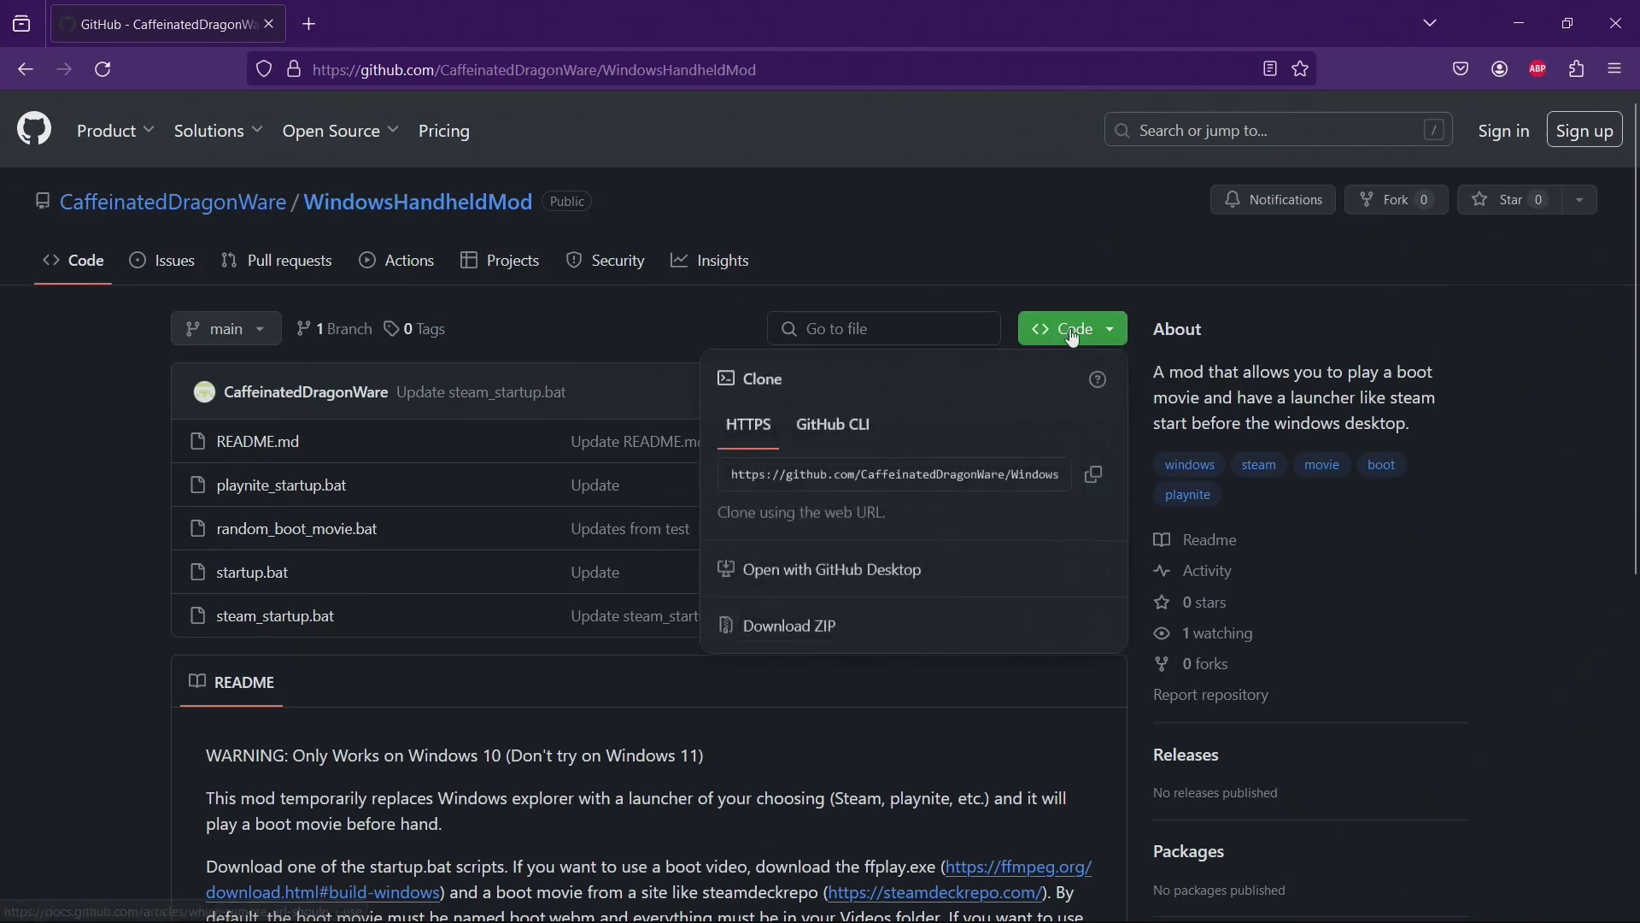
{"action": "left_click", "coordinate": [828, 616]}
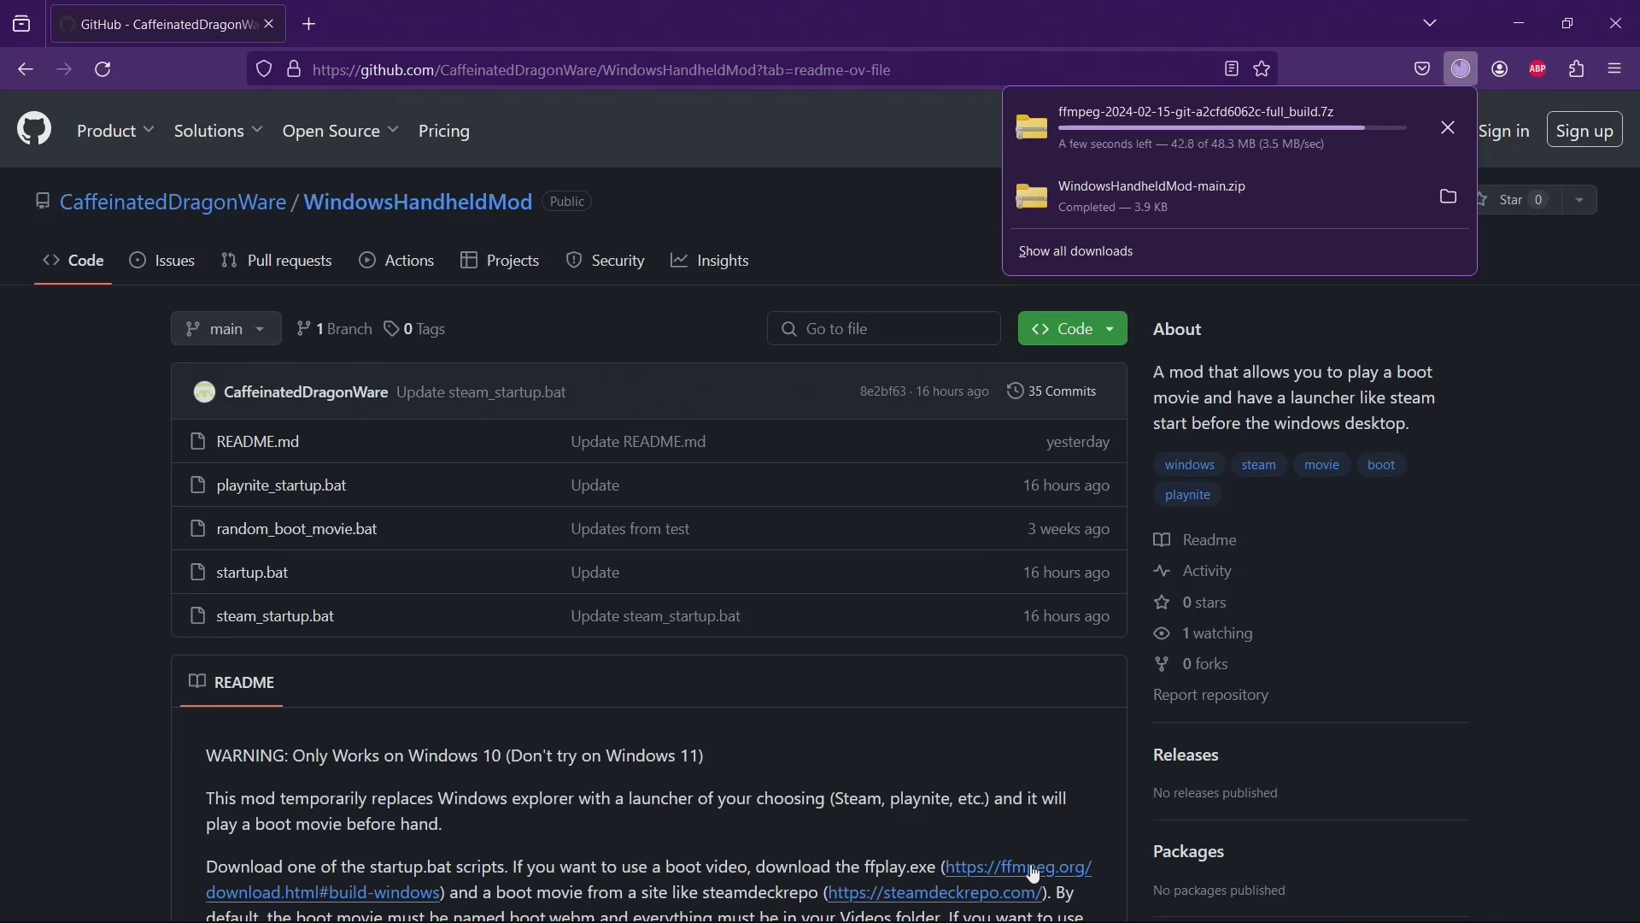
{"action": "left_click", "coordinate": [994, 893]}
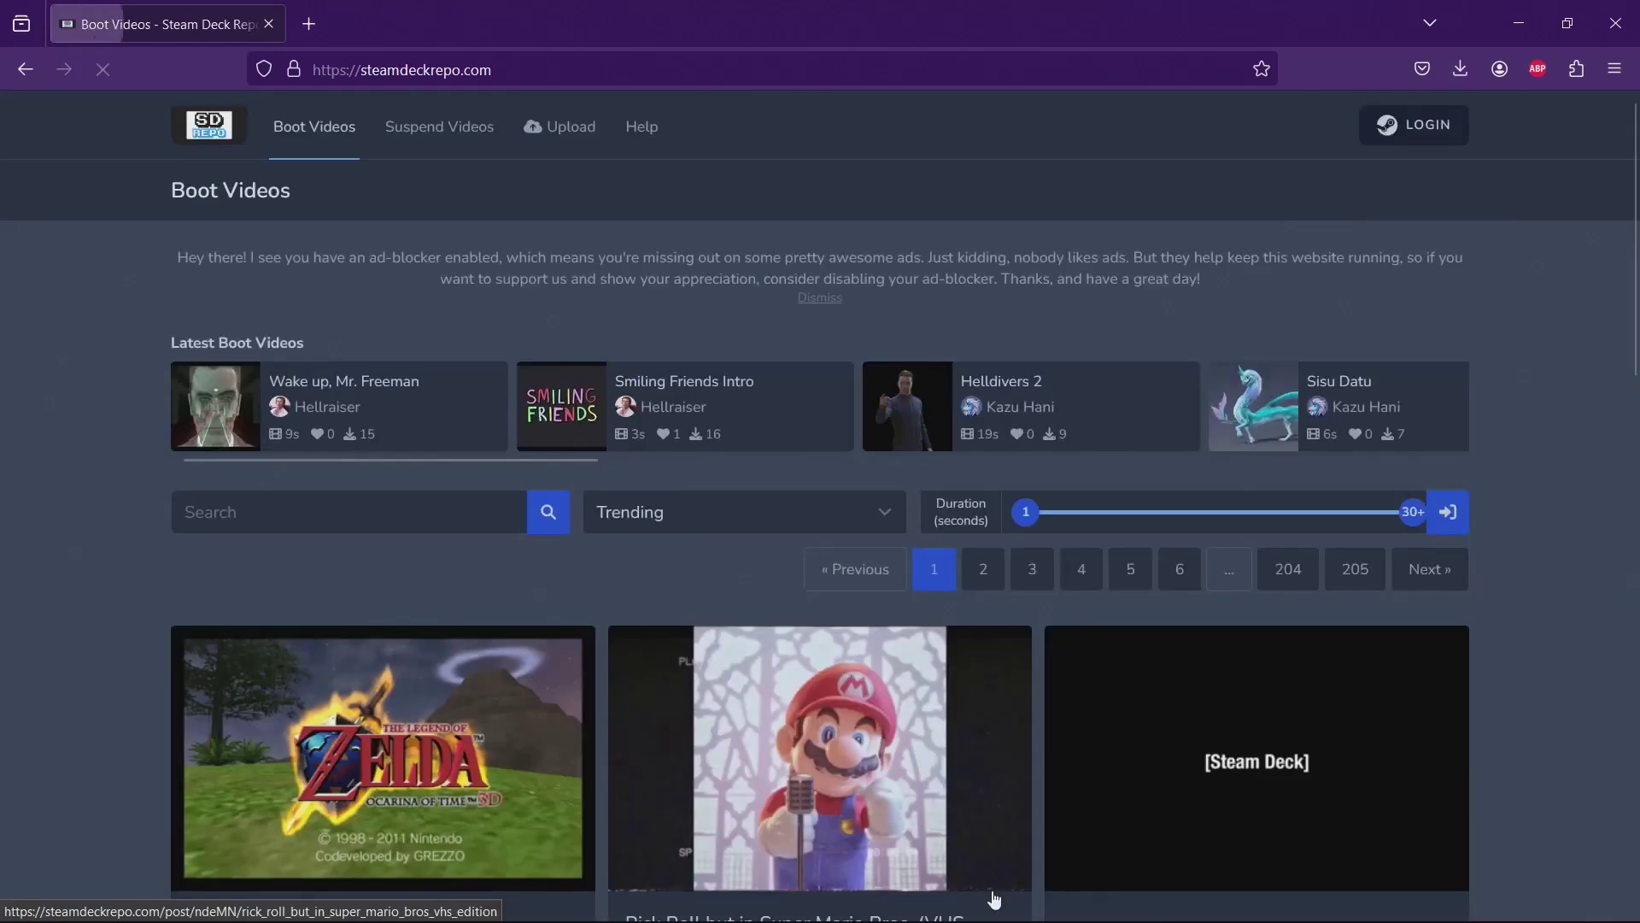
Search the boot videos for 'rog ally' and open the Asus Rog Ally post.
{"action": "left_click", "coordinate": [448, 508]}
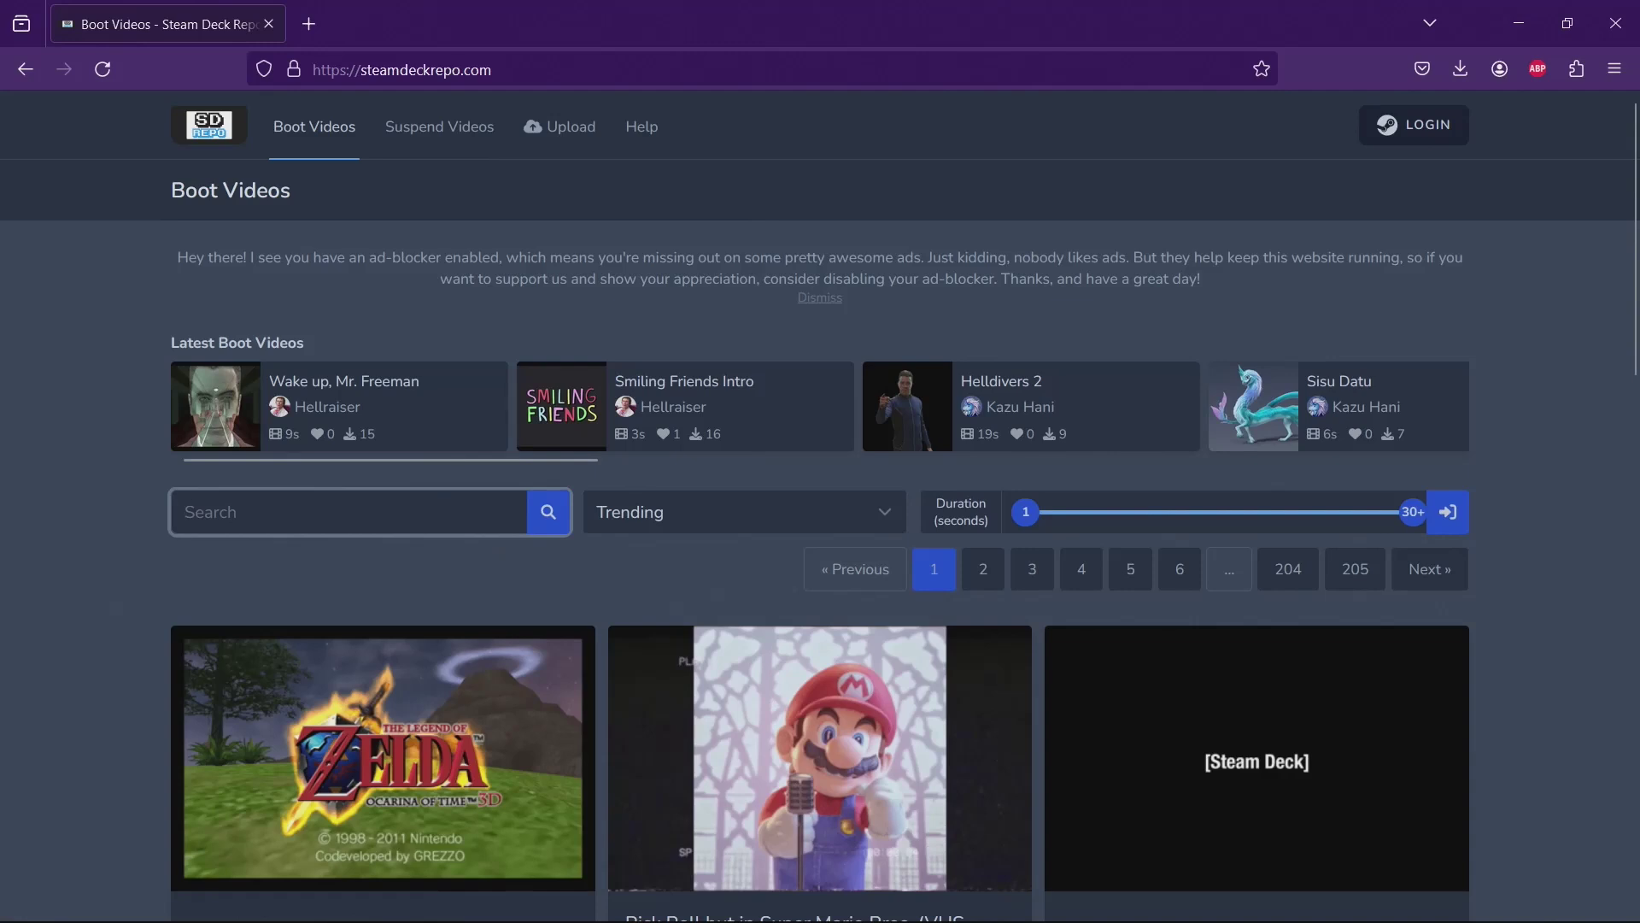
{"action": "type", "text": "rog ally"}
{"action": "key", "text": "Return"}
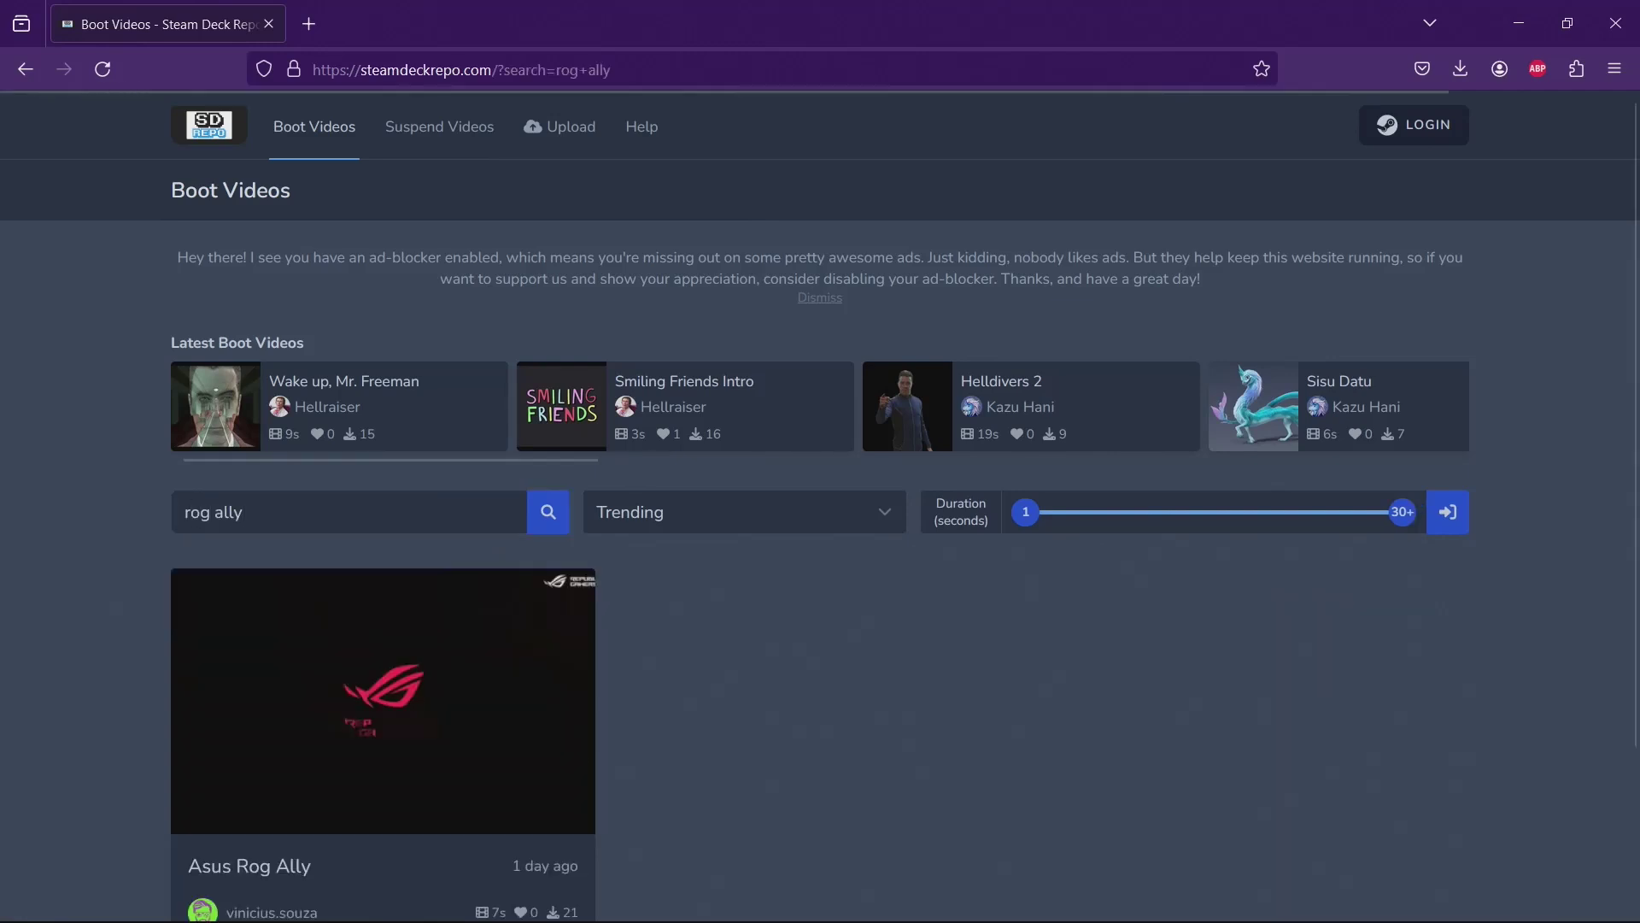
{"action": "left_click", "coordinate": [416, 705]}
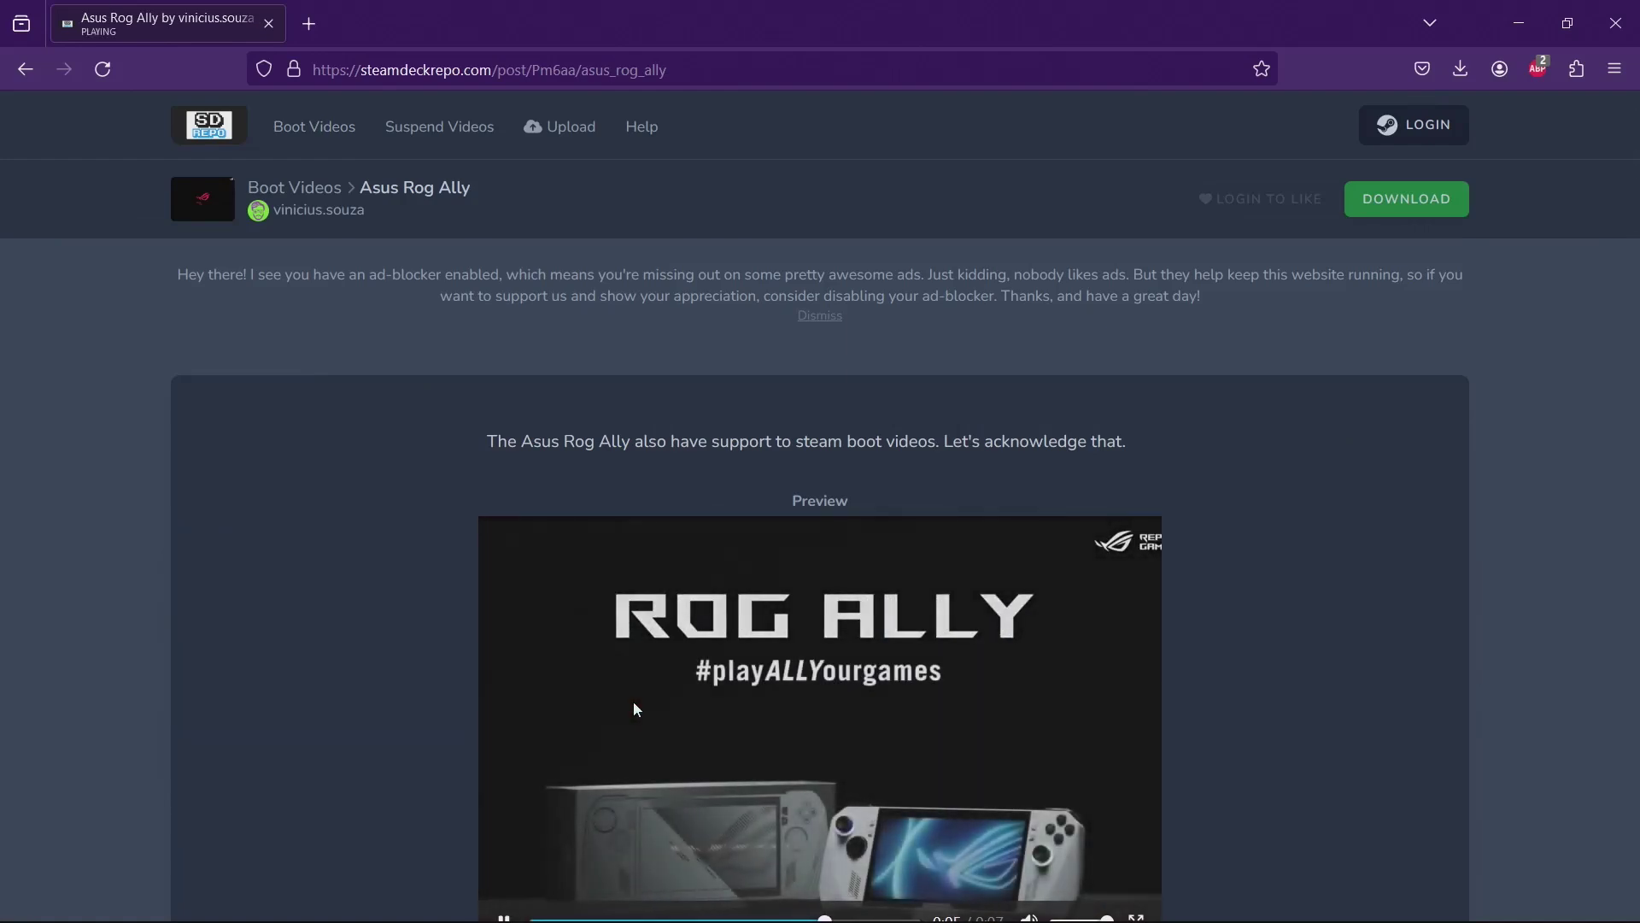
Save the preview video to Downloads under the name boot.webm.
{"action": "right_click", "coordinate": [635, 703]}
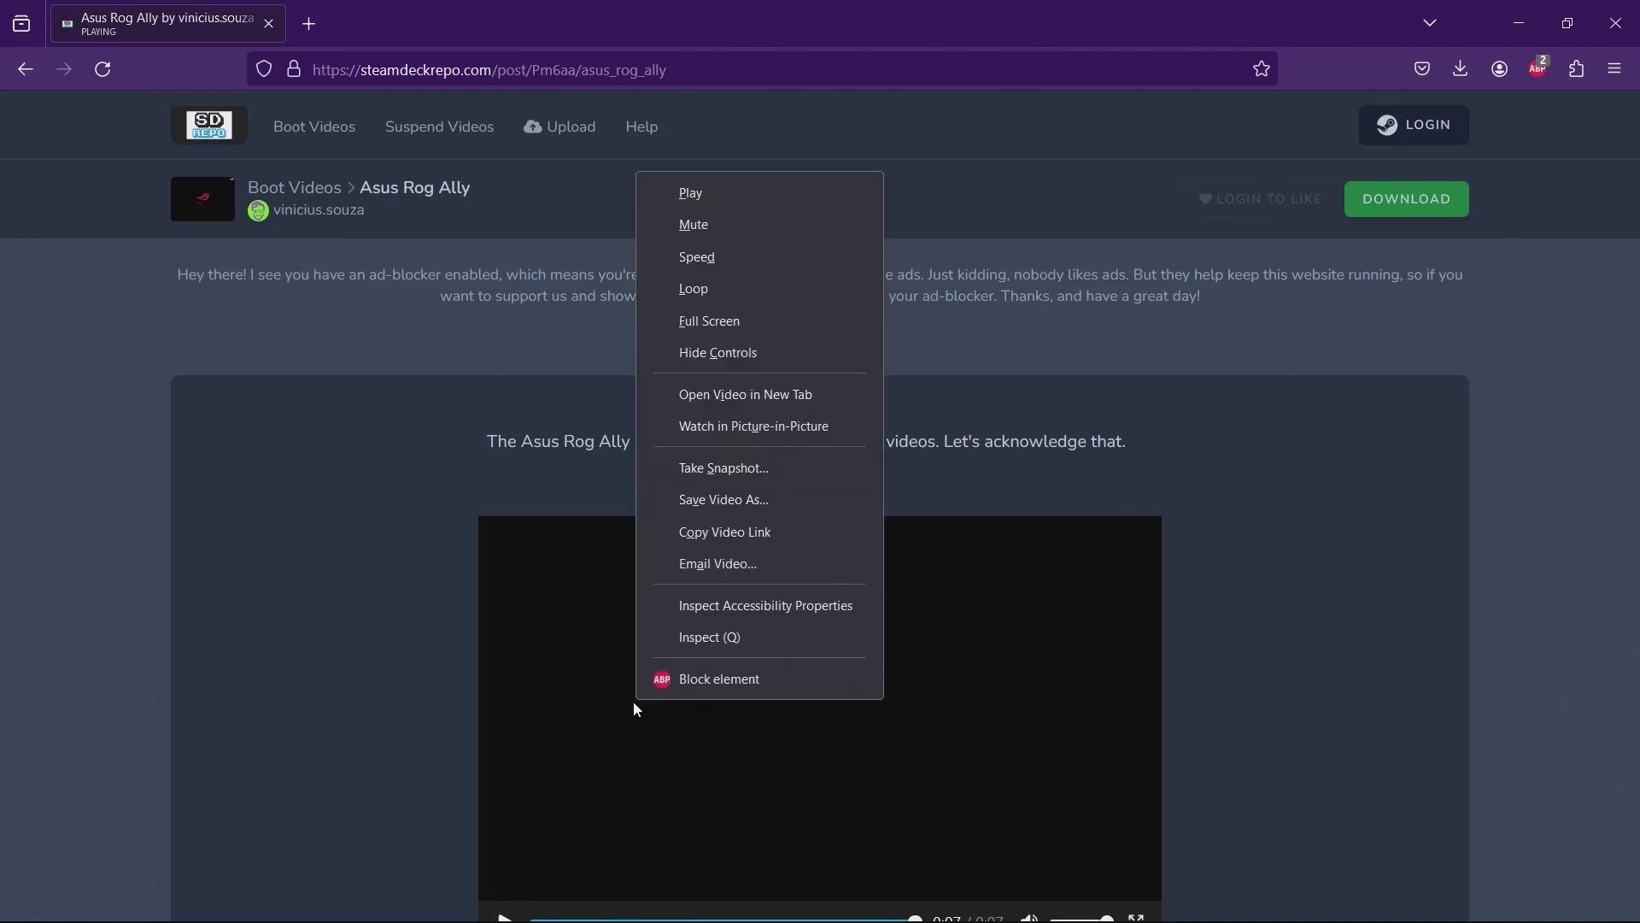
{"action": "left_click", "coordinate": [726, 500]}
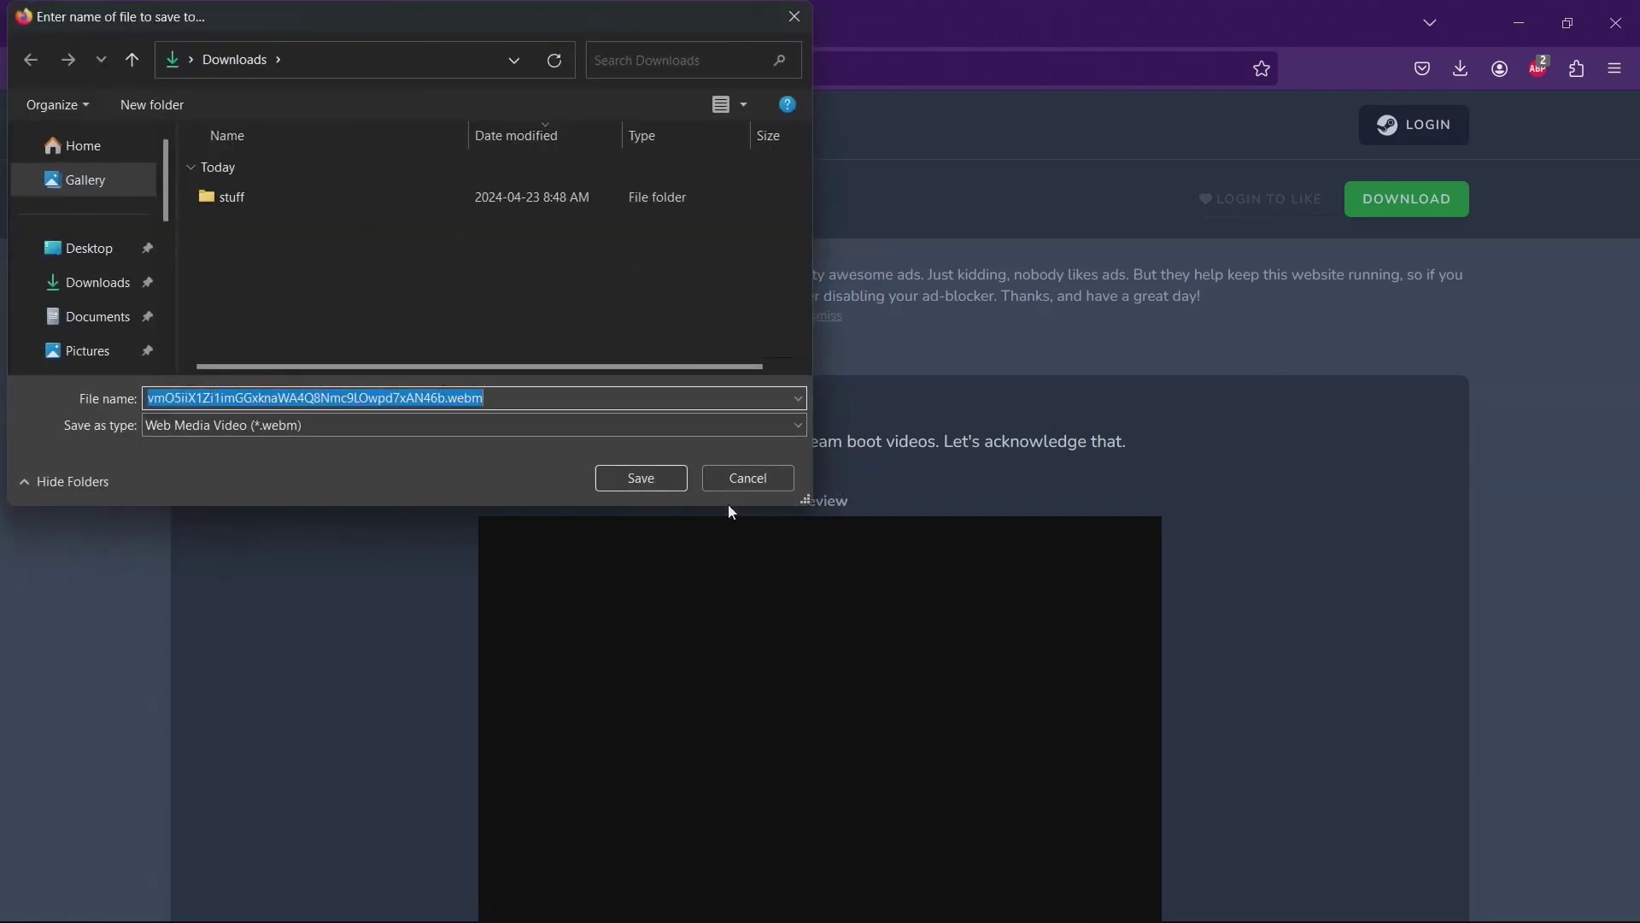
{"action": "left_click", "coordinate": [445, 399]}
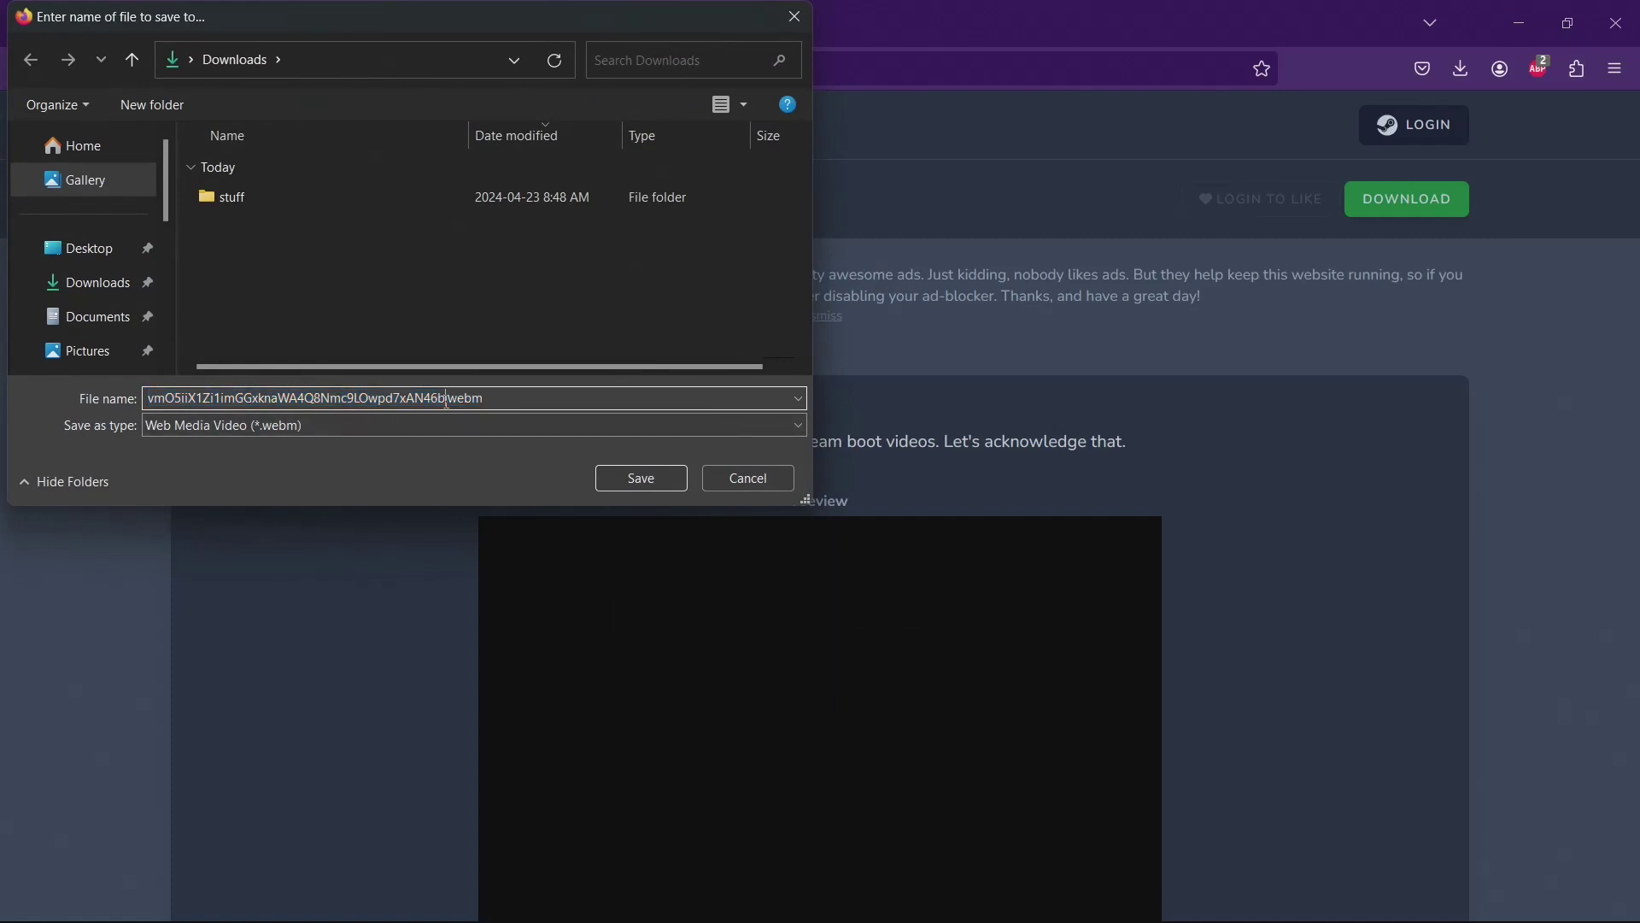
{"action": "left_click_drag", "start_coordinate": [447, 401], "coordinate": [55, 383]}
{"action": "type", "text": "boot"}
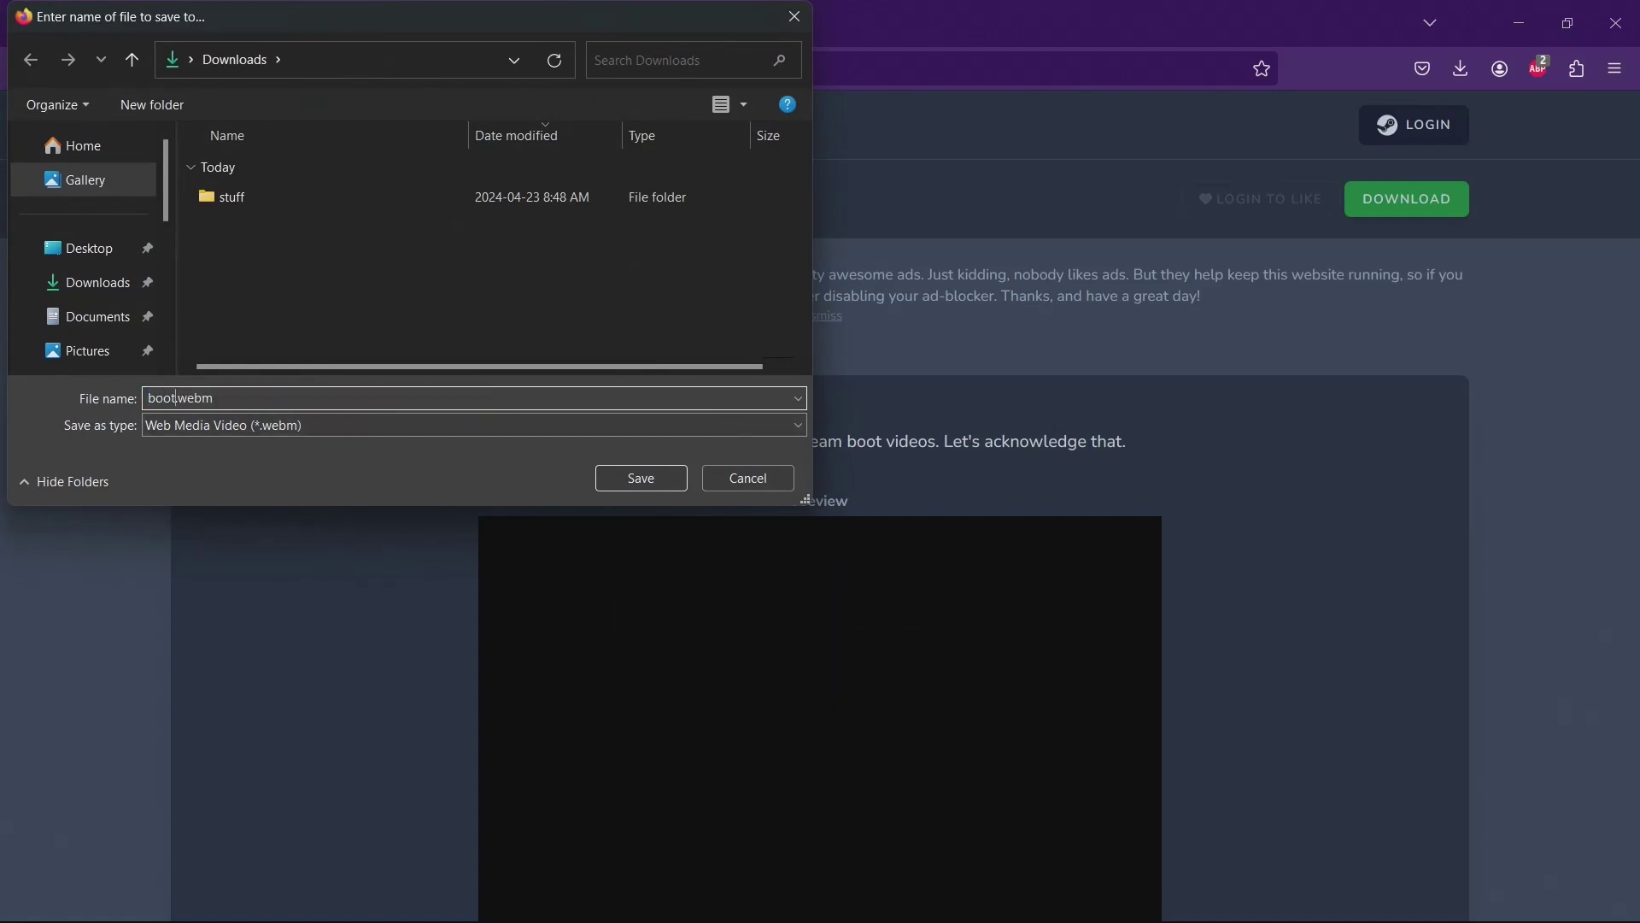
{"action": "key", "text": "Return"}
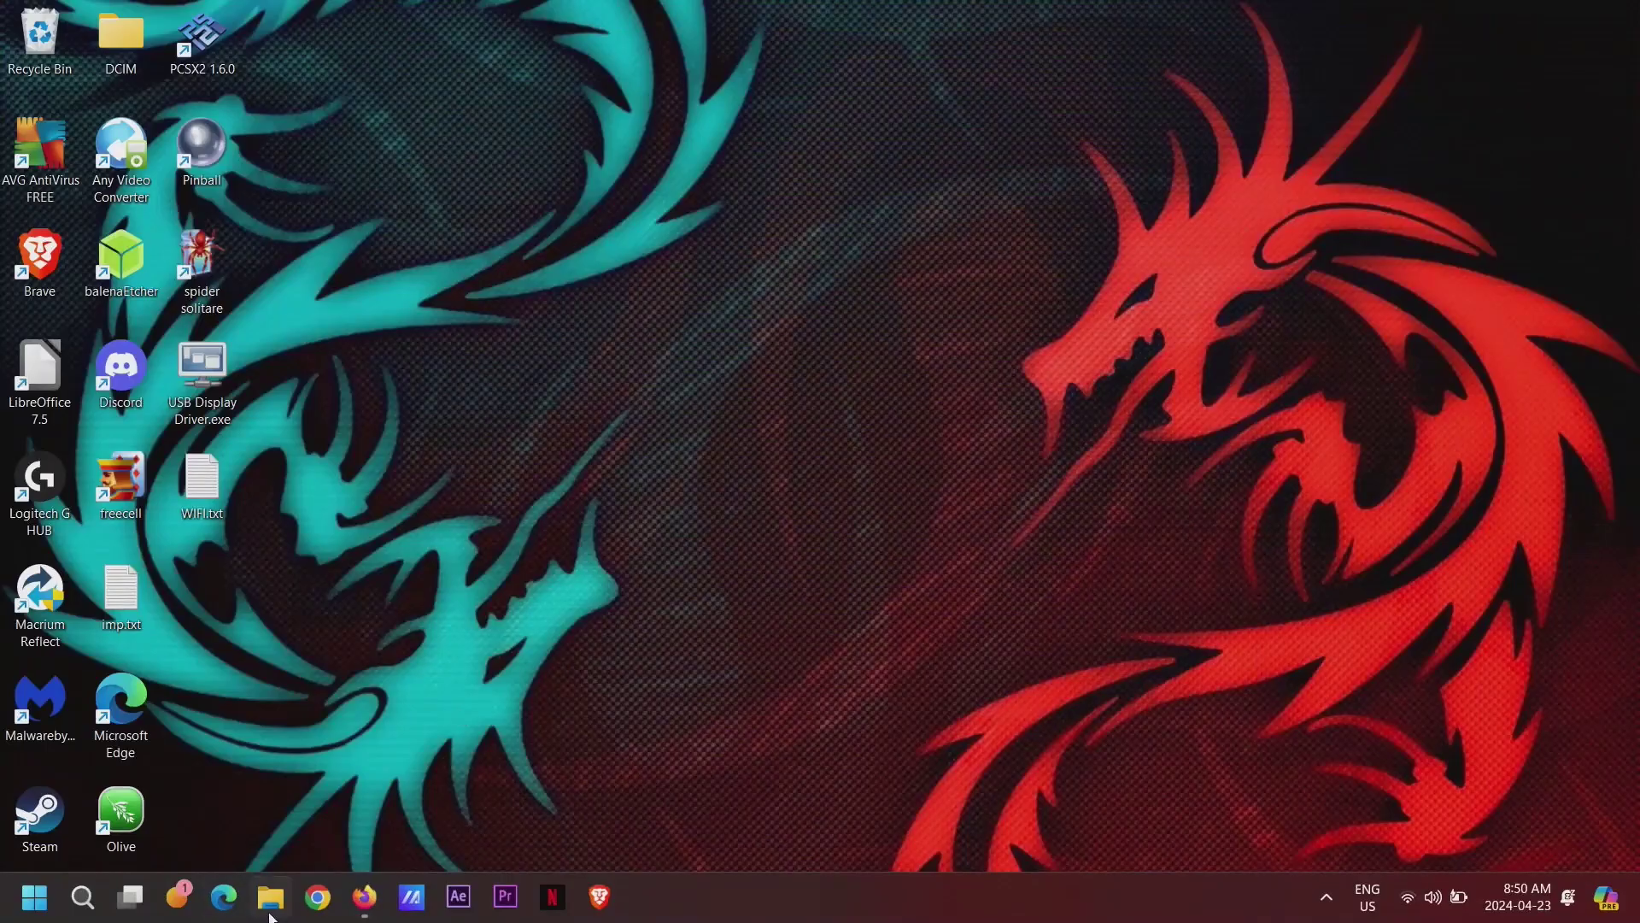
Extract the ffmpeg build archive in Downloads with 'Show extracted files' unticked.
{"action": "left_click", "coordinate": [270, 911]}
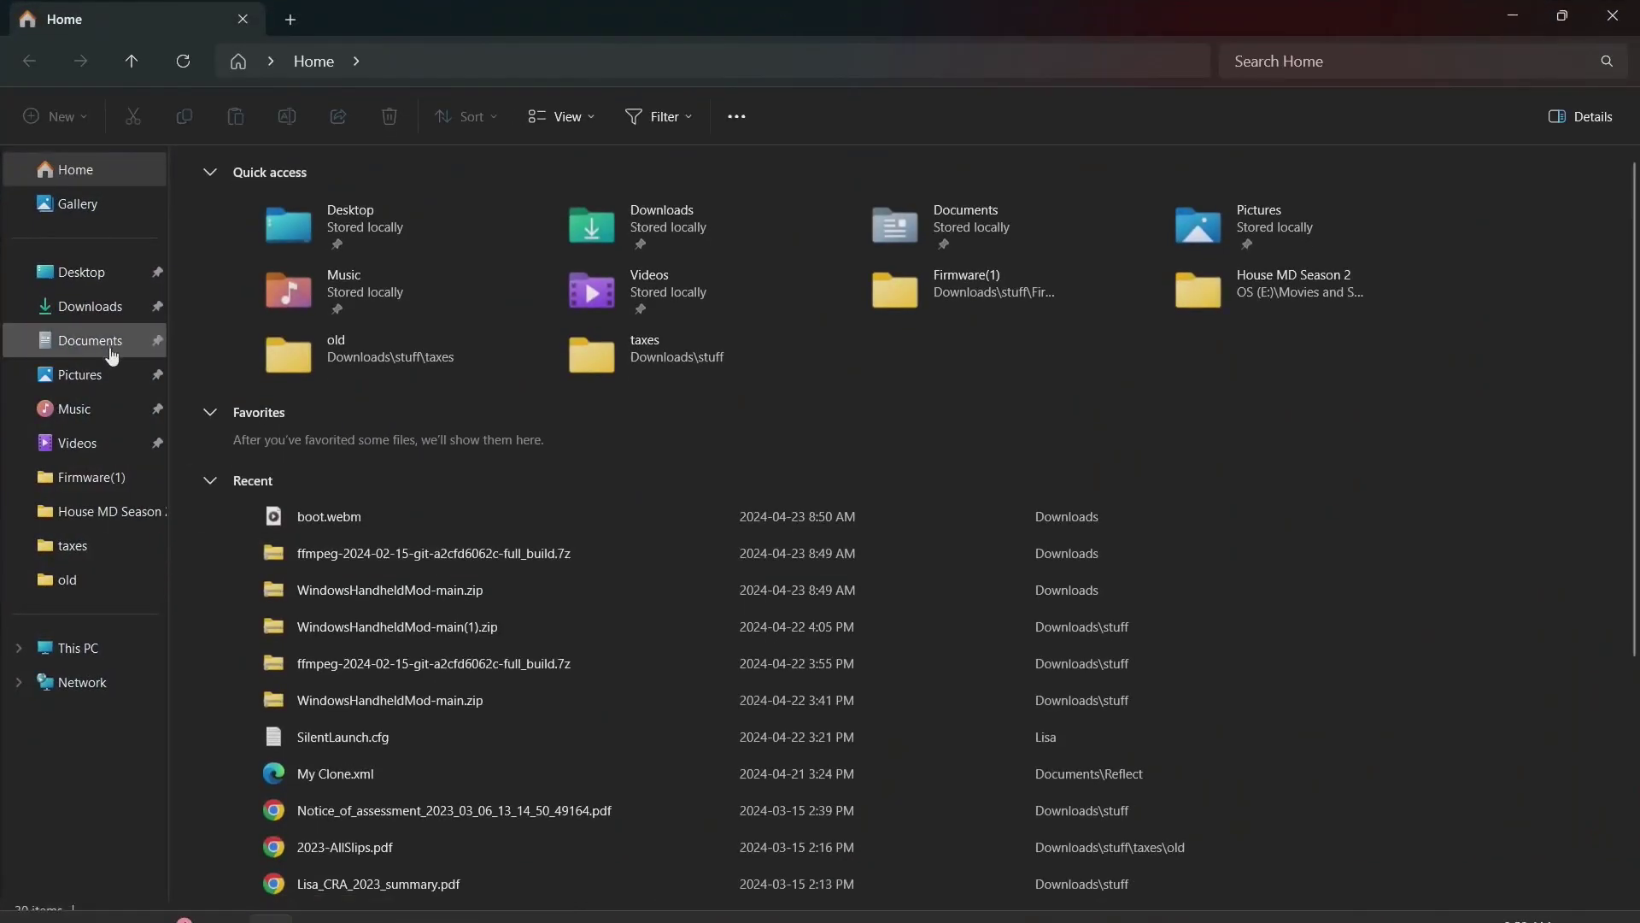
{"action": "left_click", "coordinate": [92, 314]}
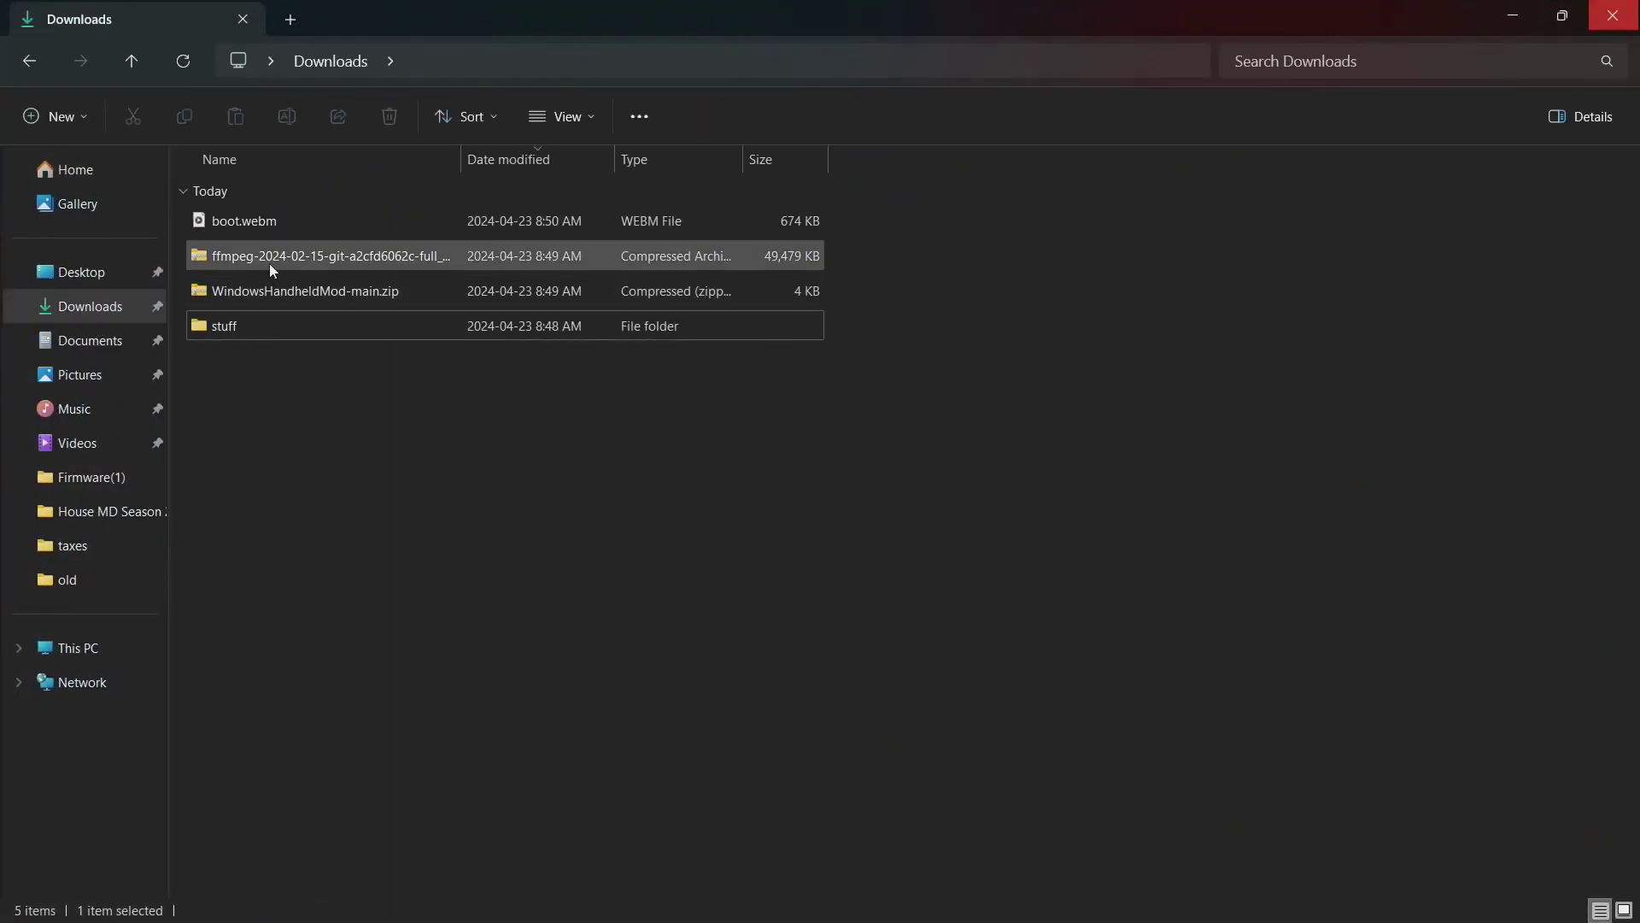
{"action": "left_click", "coordinate": [269, 263]}
{"action": "right_click", "coordinate": [269, 263]}
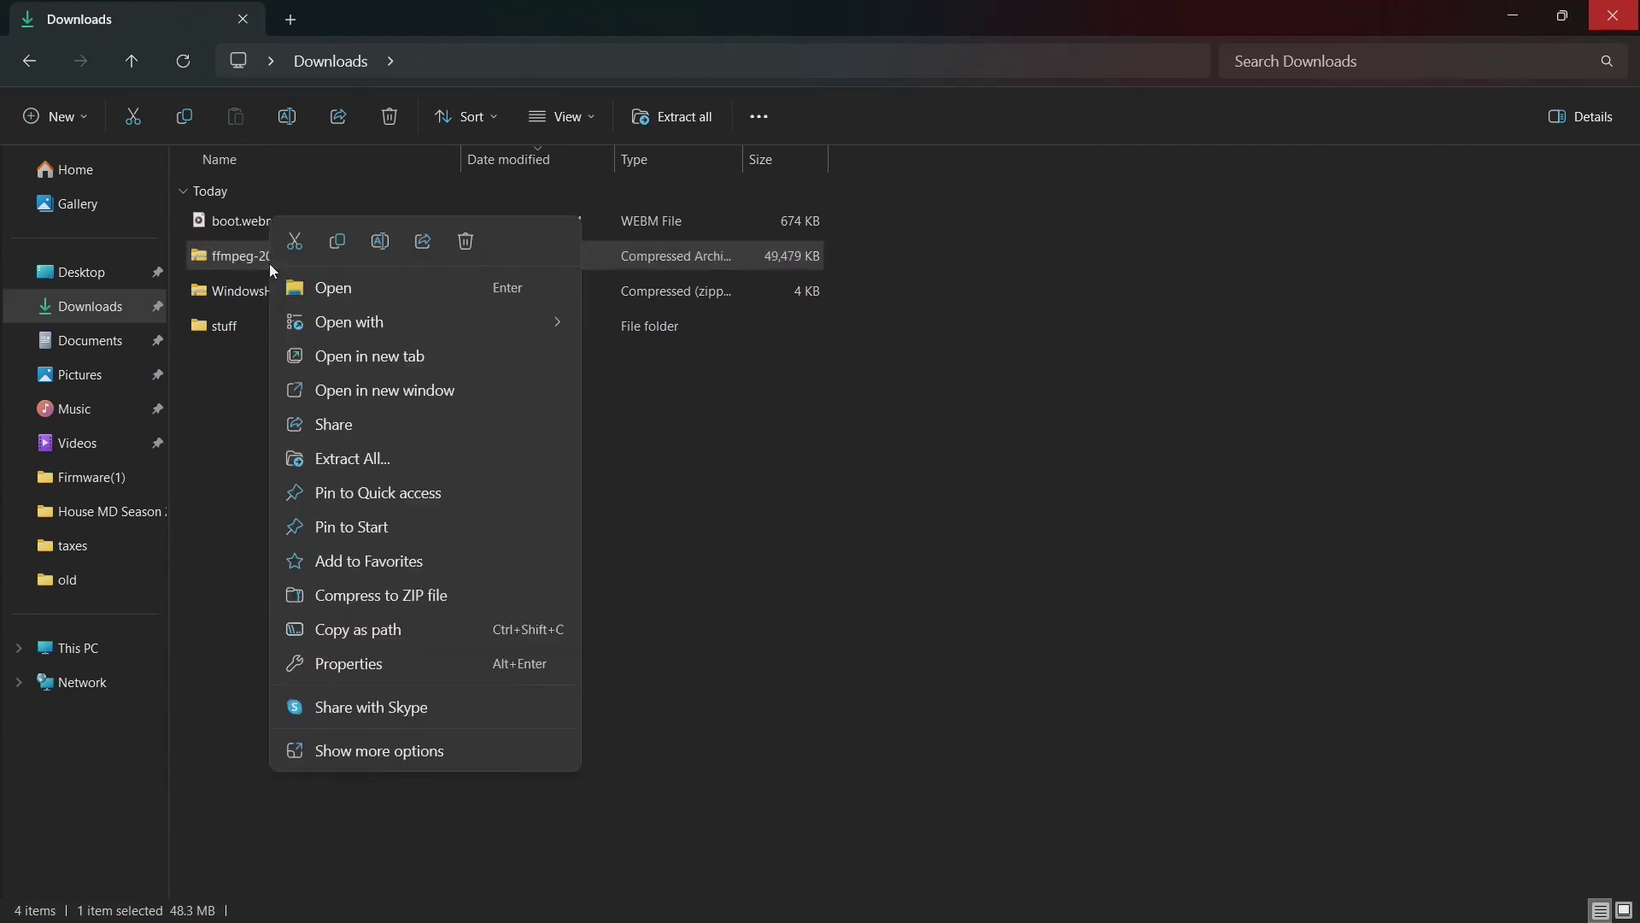
{"action": "left_click", "coordinate": [359, 459]}
{"action": "left_click", "coordinate": [566, 427]}
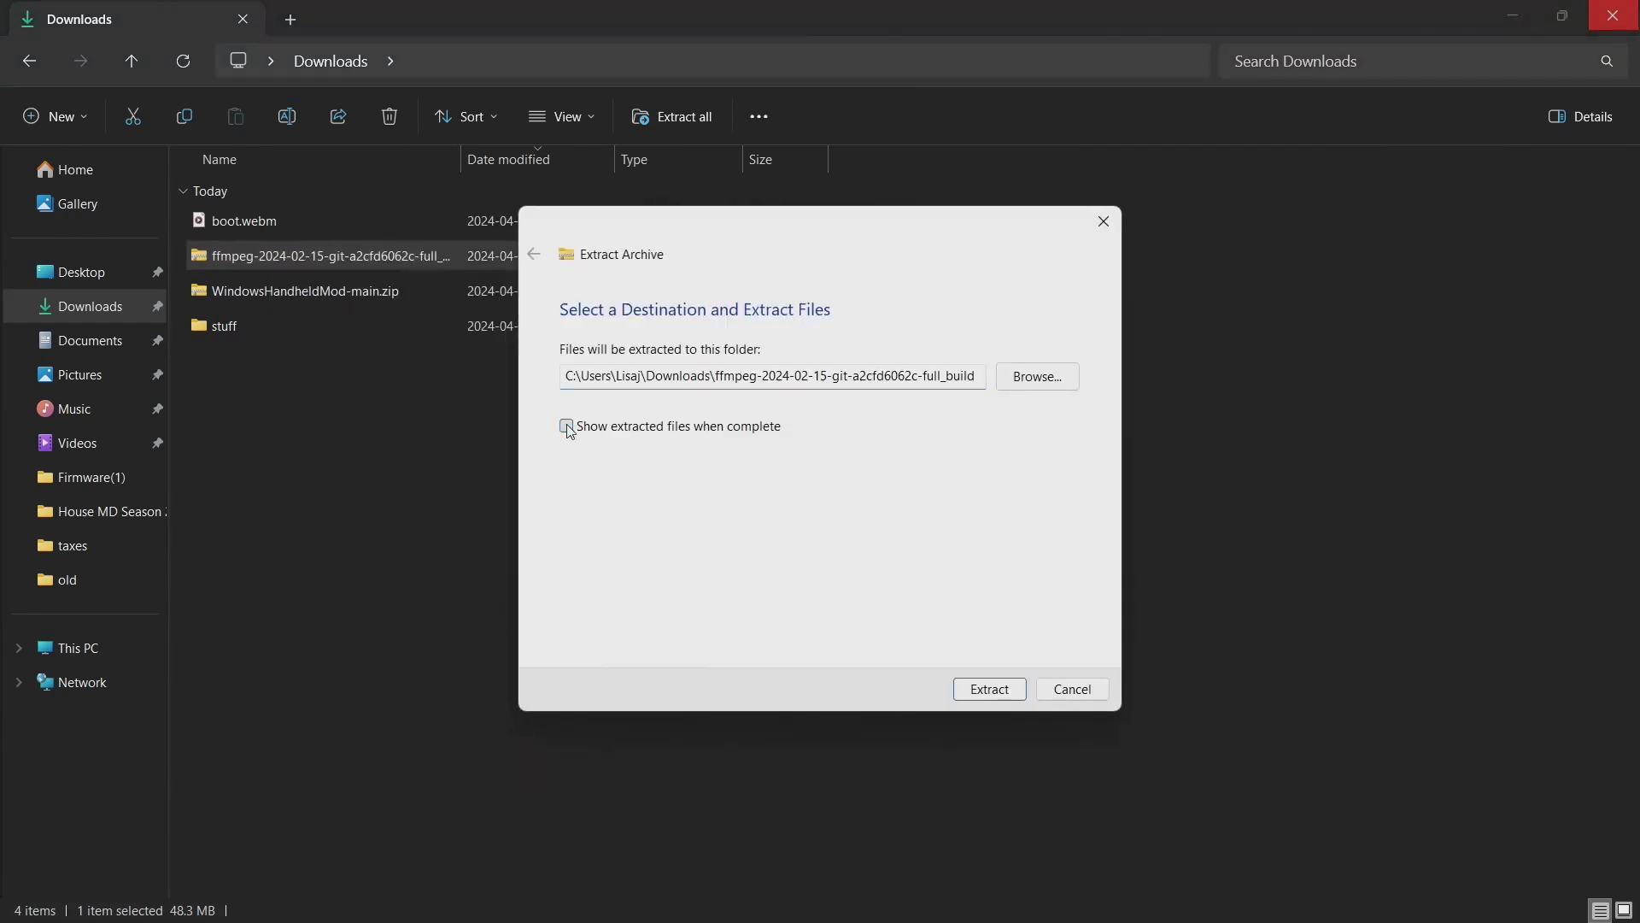
{"action": "left_click", "coordinate": [995, 696]}
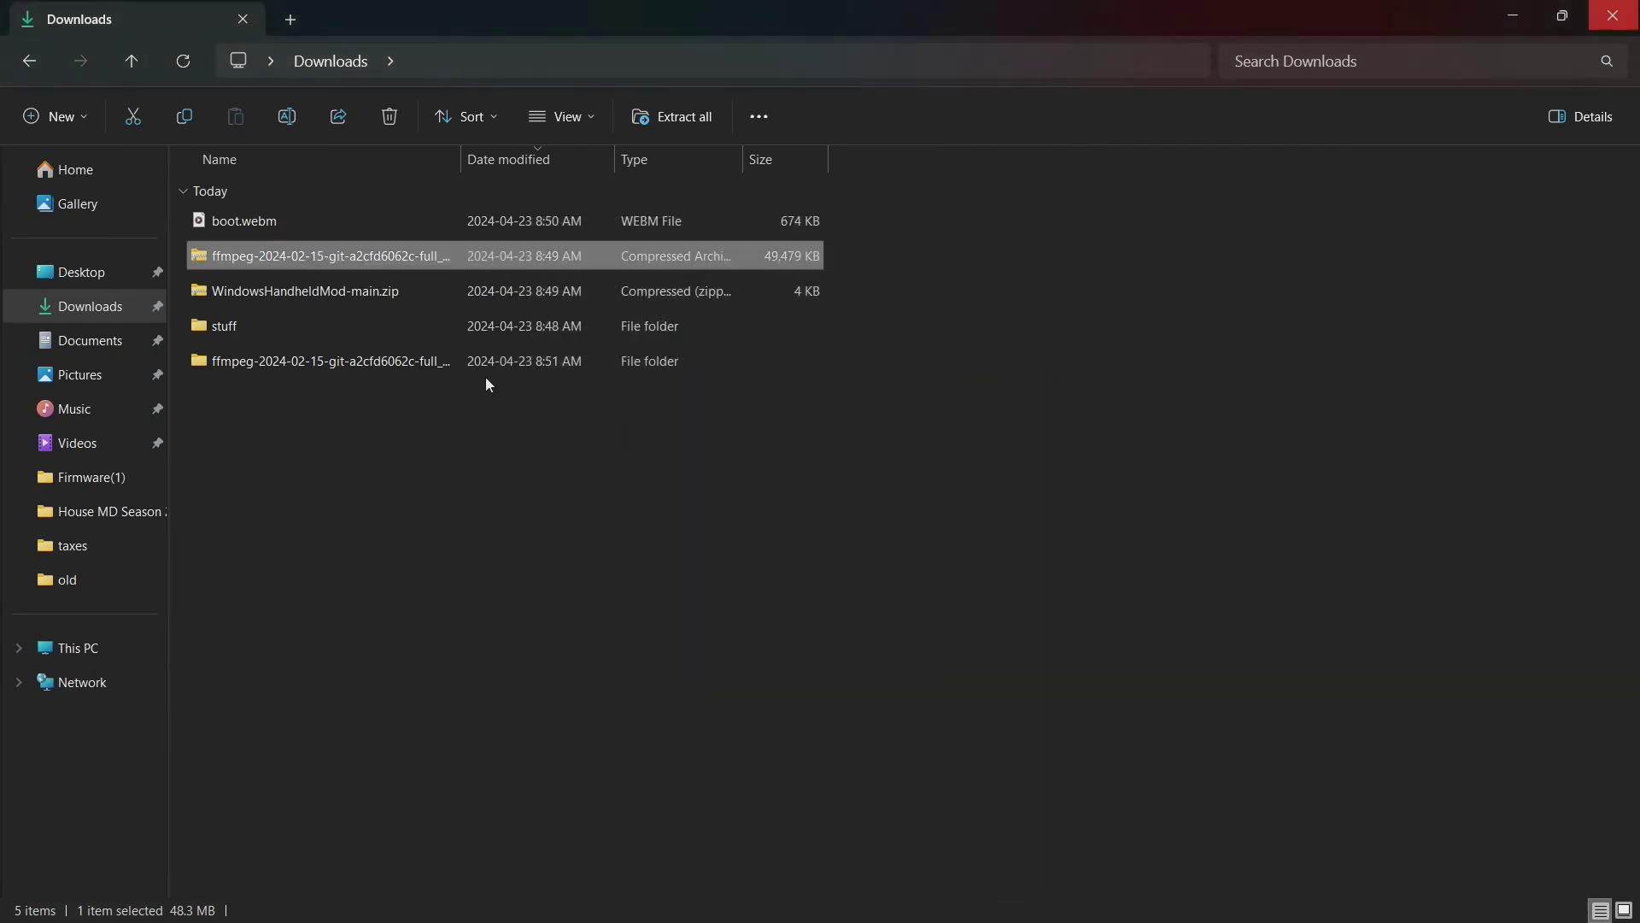
Extract WindowsHandheldMod-main.zip into Downloads, then select both zip archives.
{"action": "left_click", "coordinate": [357, 294]}
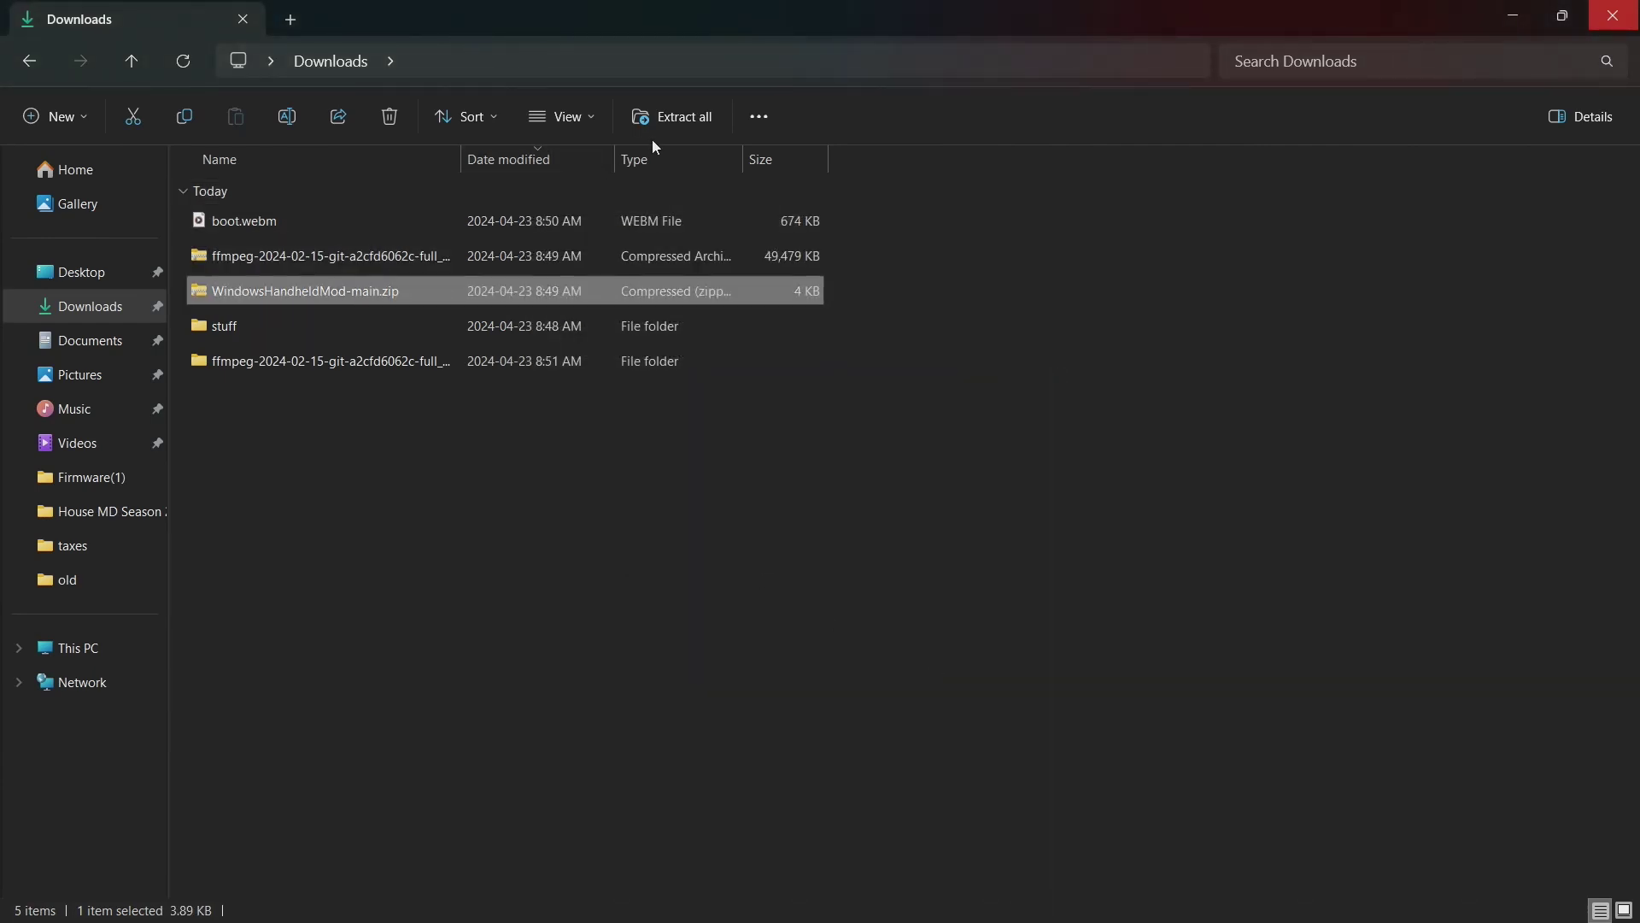
{"action": "left_click", "coordinate": [670, 119]}
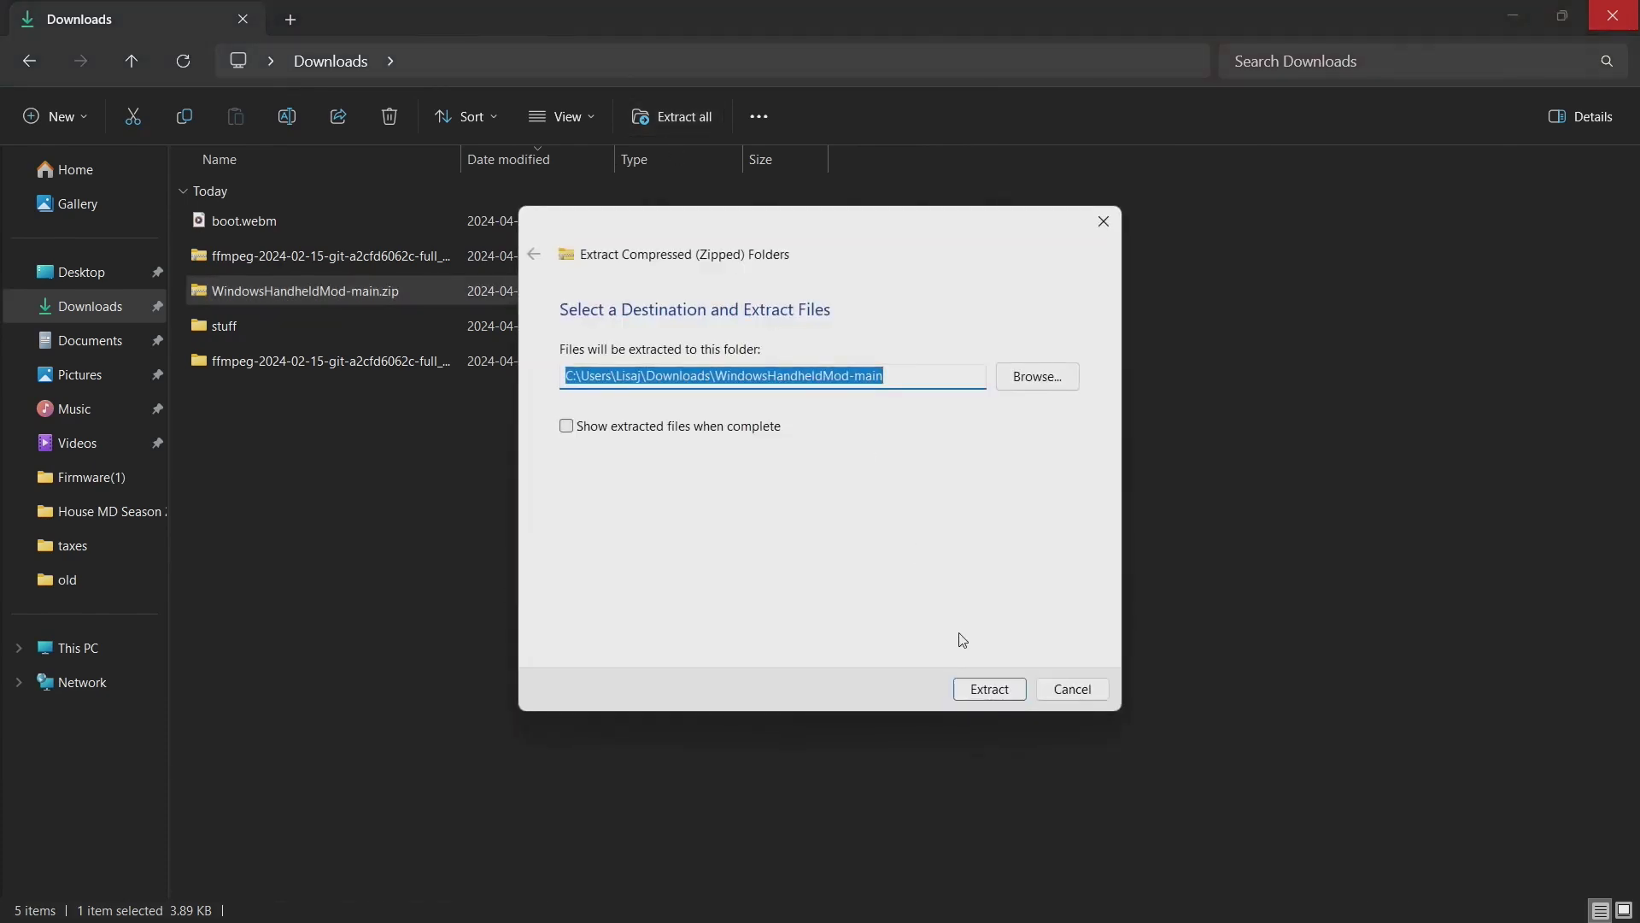
{"action": "left_click", "coordinate": [994, 690]}
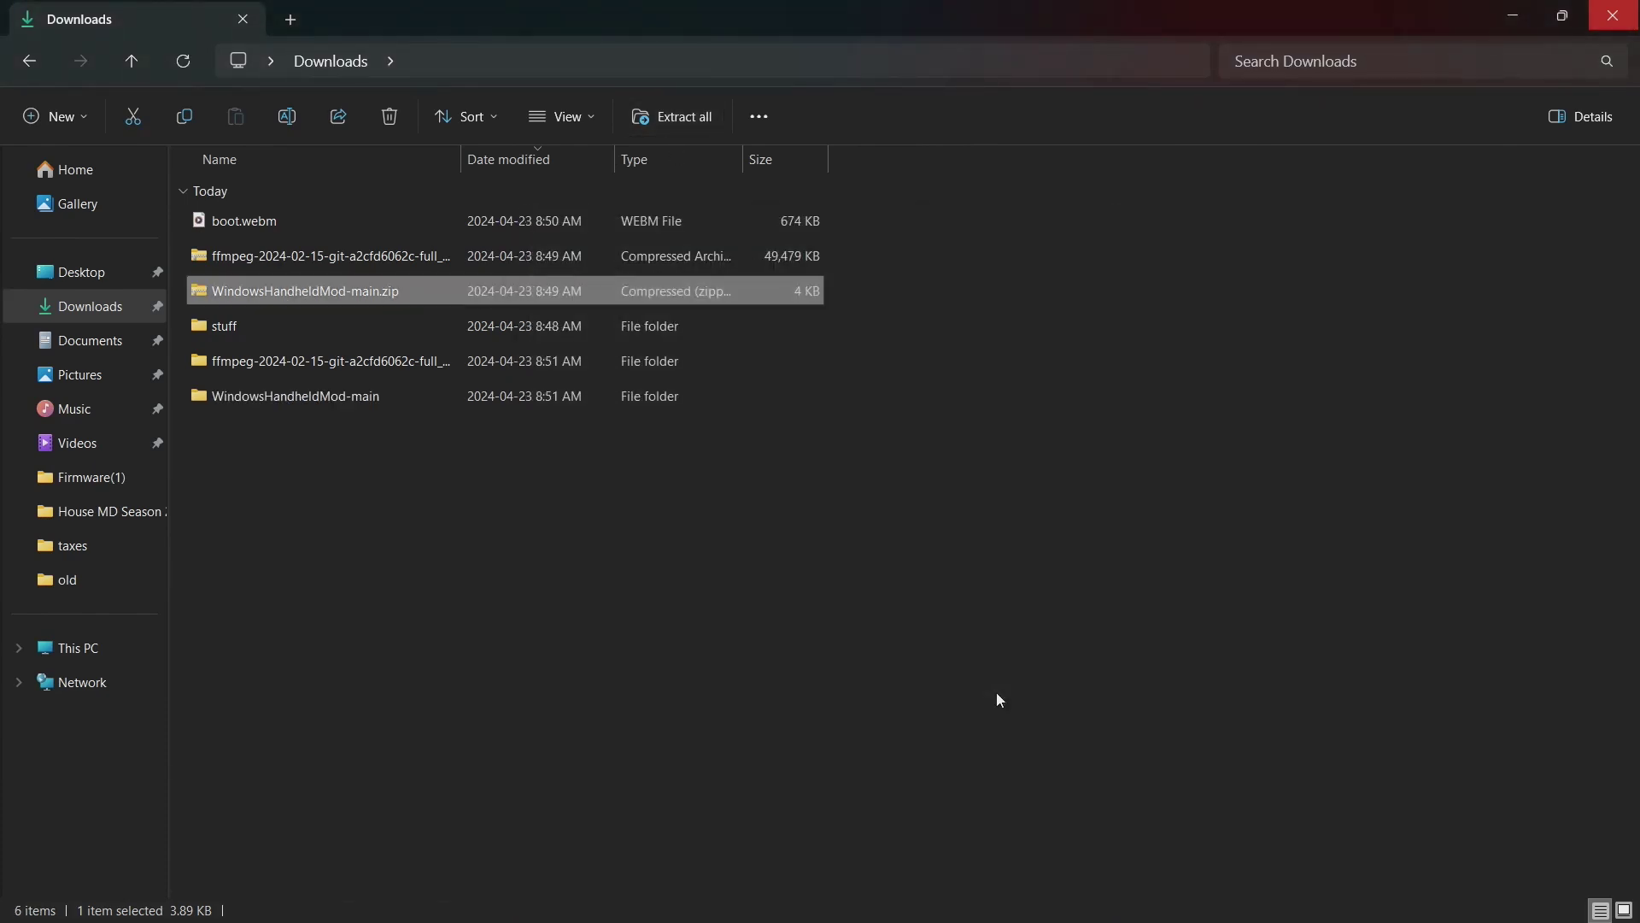
{"action": "key", "text": "shift+Up"}
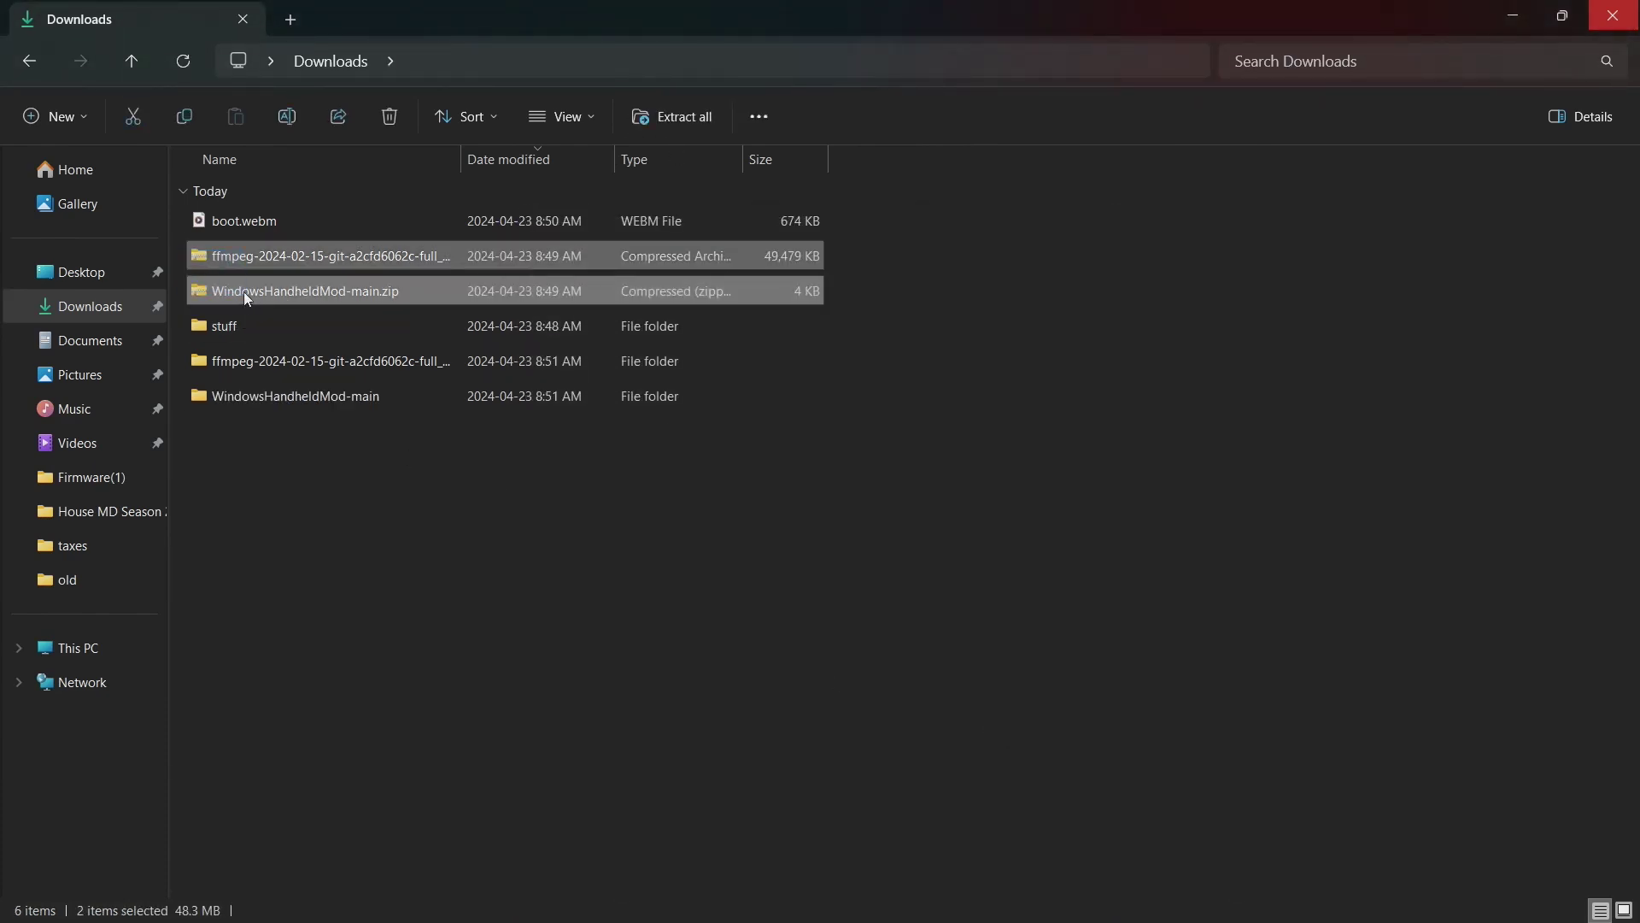
Delete both zips, move ffplay.exe from ffmpeg's bin folder into Downloads, and delete the ffmpeg folder.
{"action": "key", "text": "Delete"}
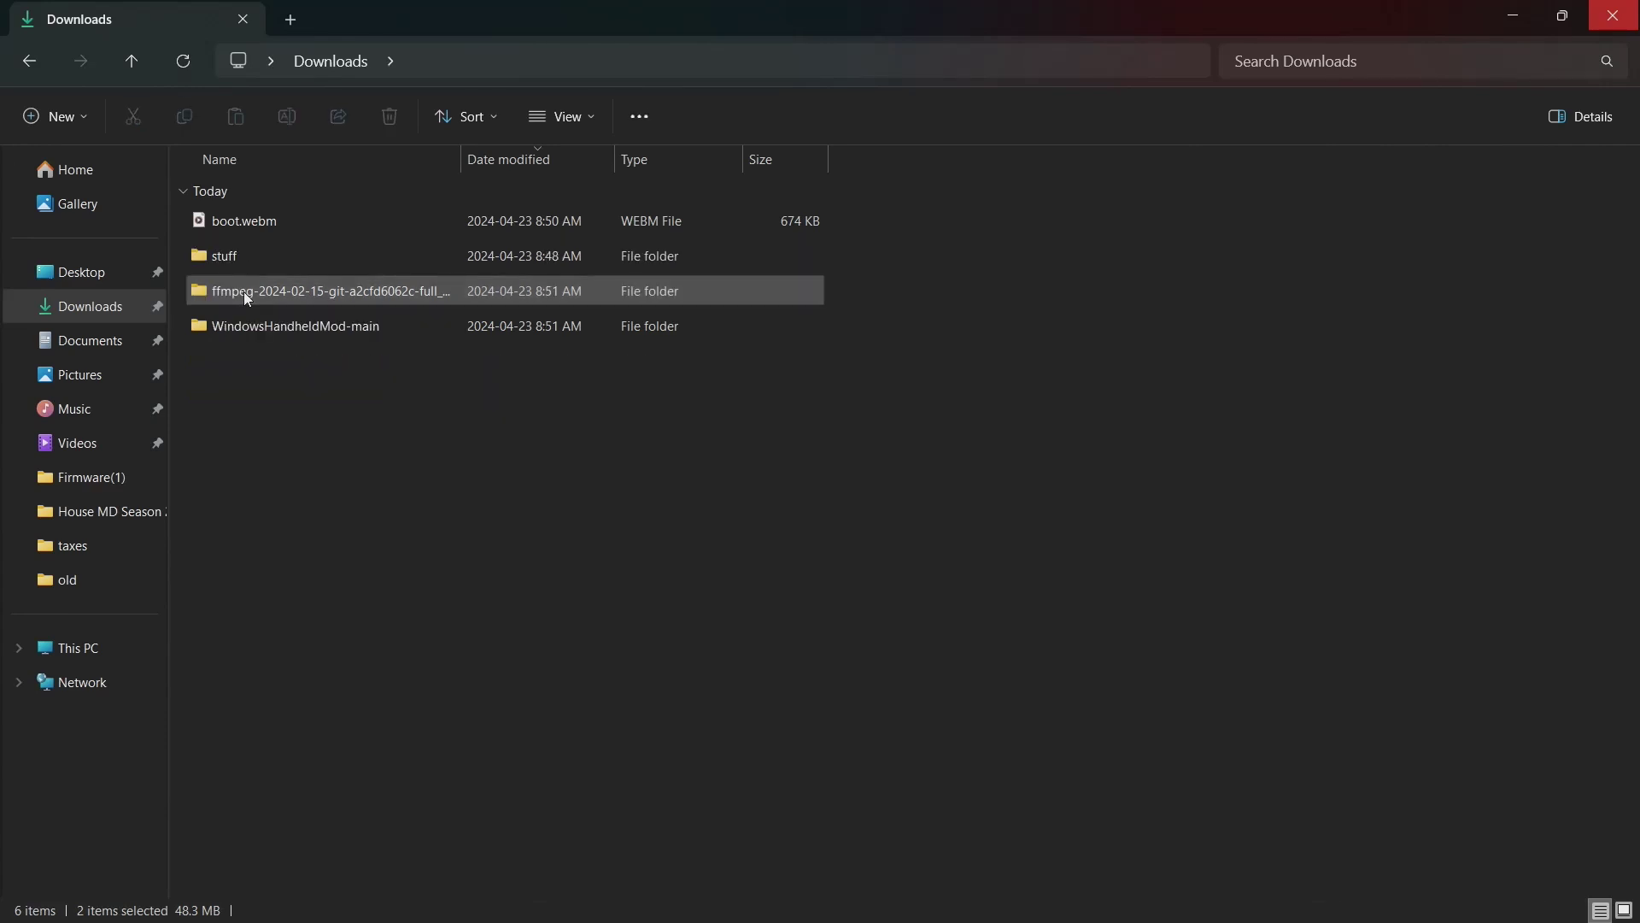
{"action": "double_click", "coordinate": [244, 285]}
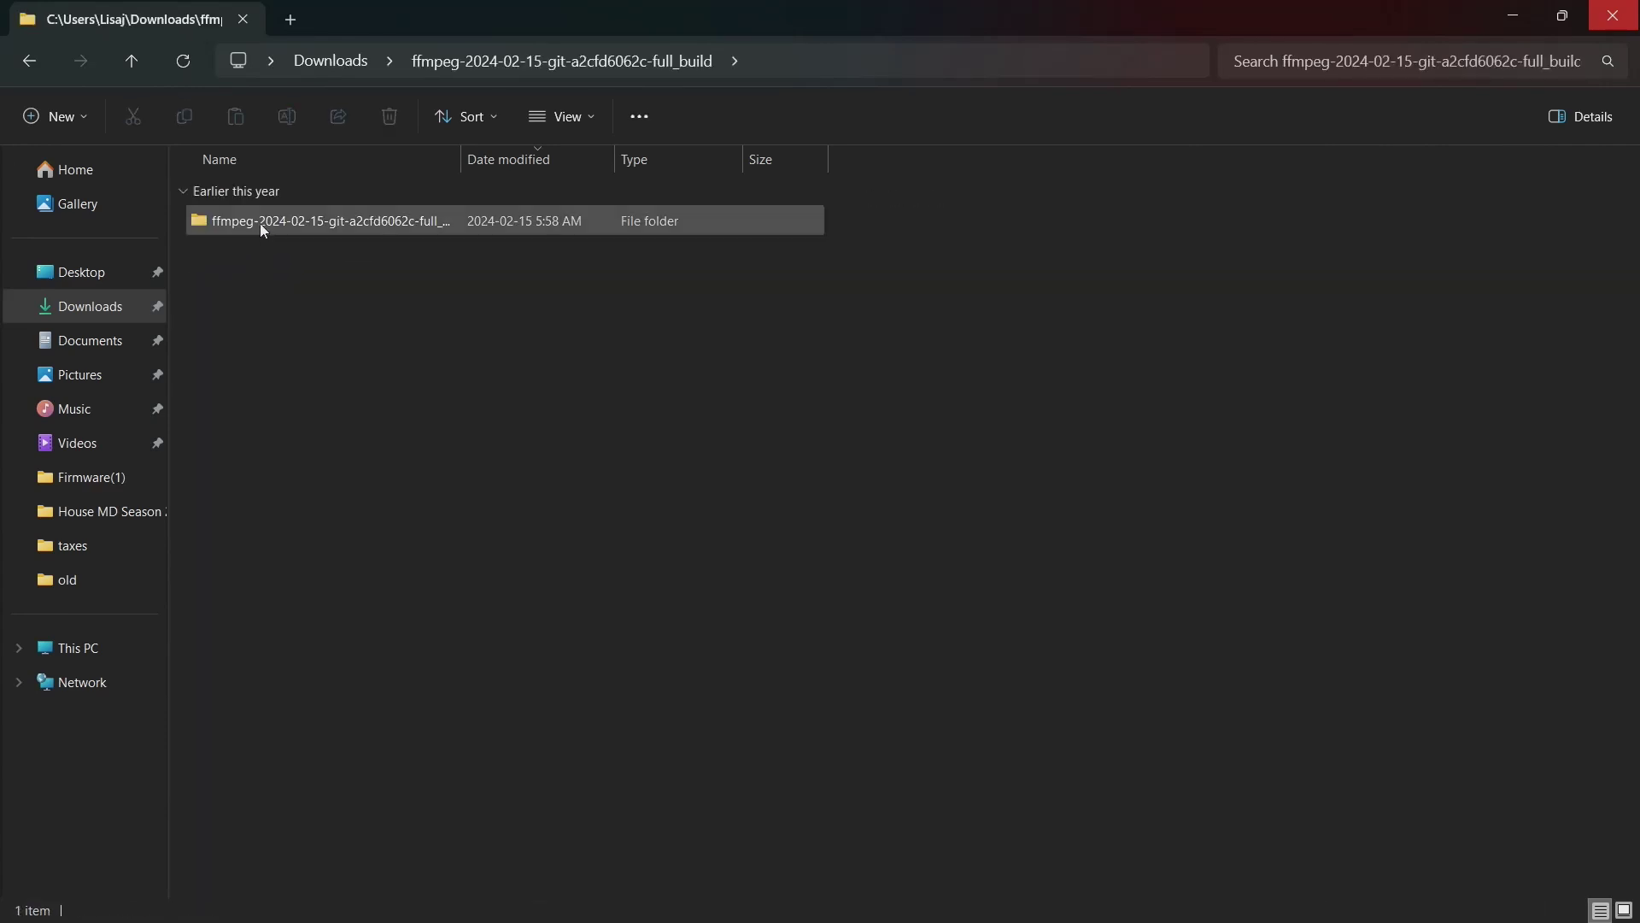
{"action": "double_click", "coordinate": [259, 221]}
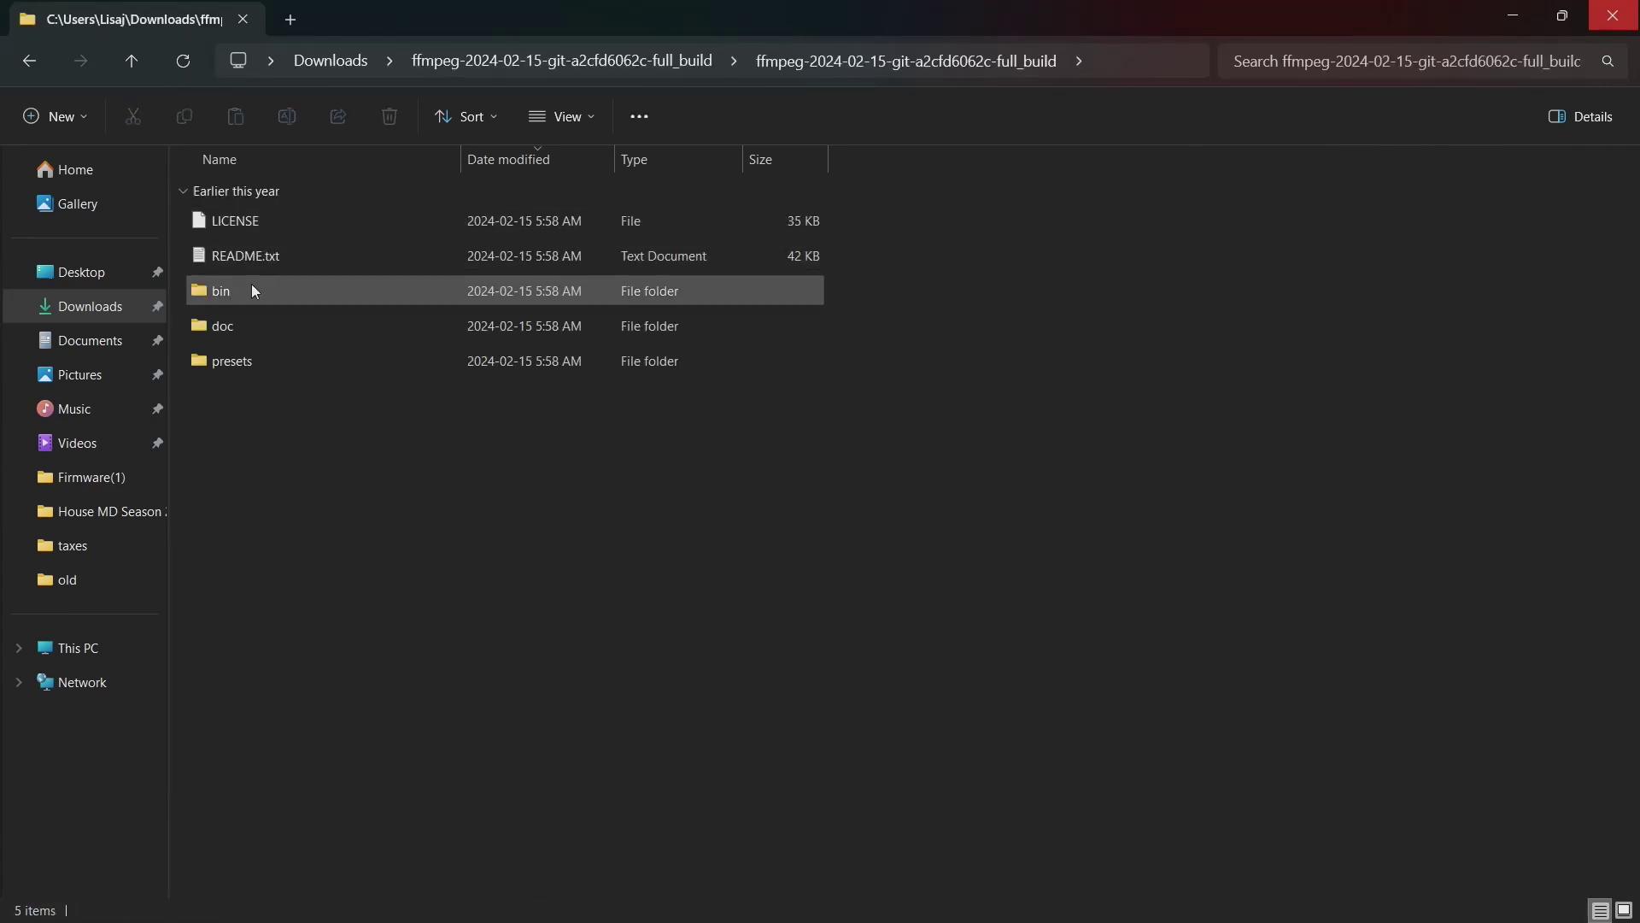
{"action": "double_click", "coordinate": [252, 289]}
{"action": "left_click_drag", "start_coordinate": [285, 254], "coordinate": [102, 315]}
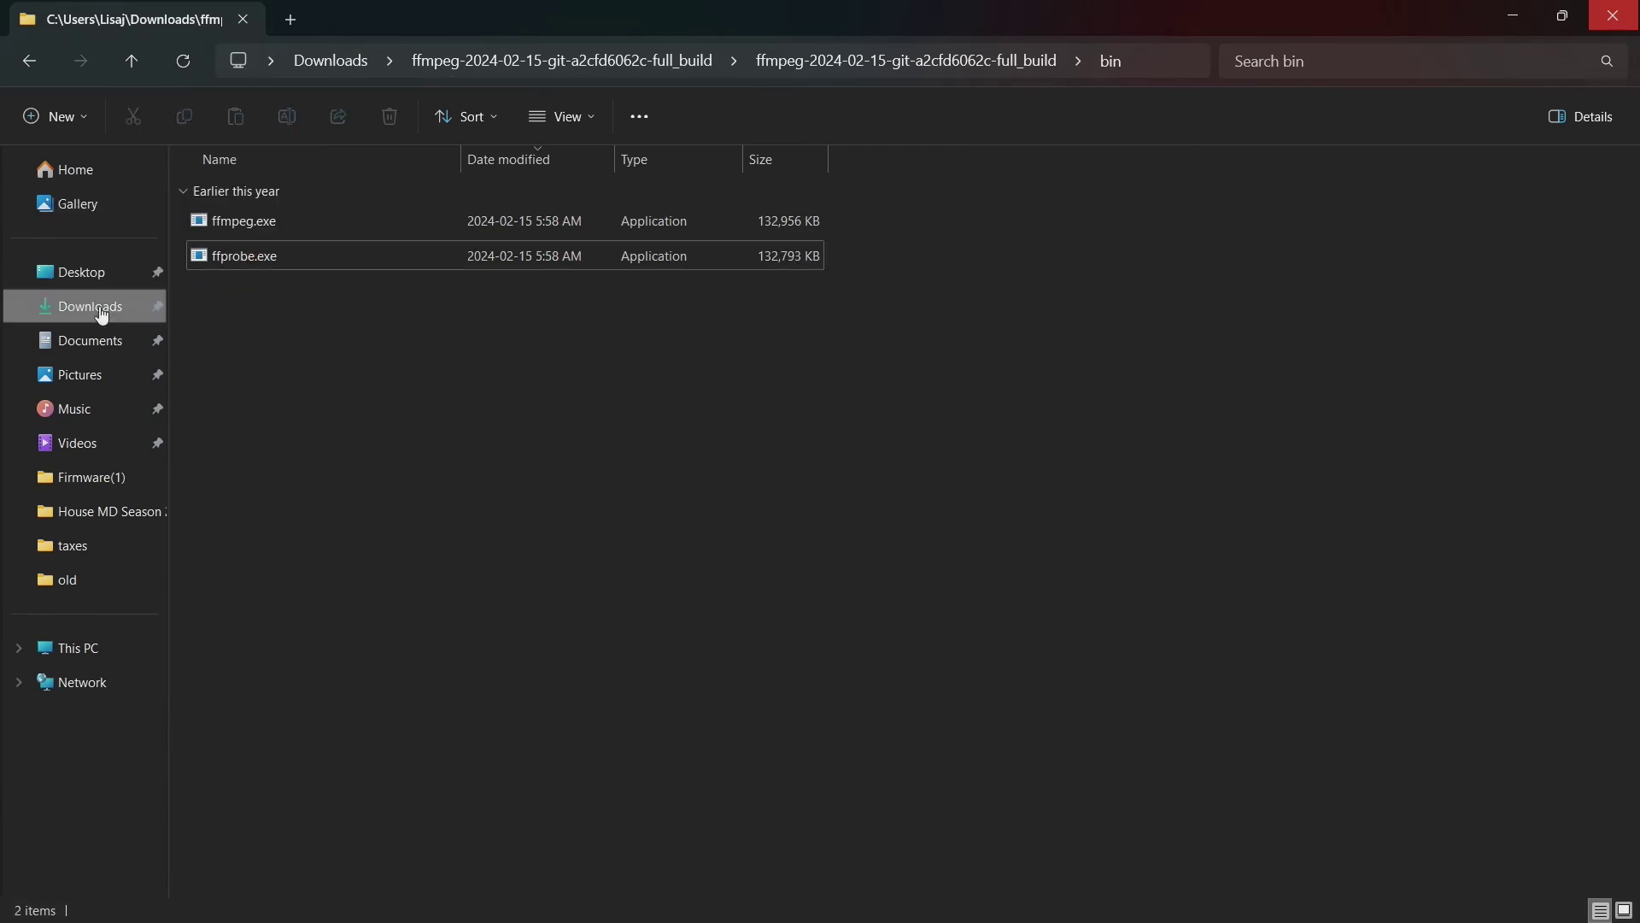
{"action": "left_click", "coordinate": [103, 314]}
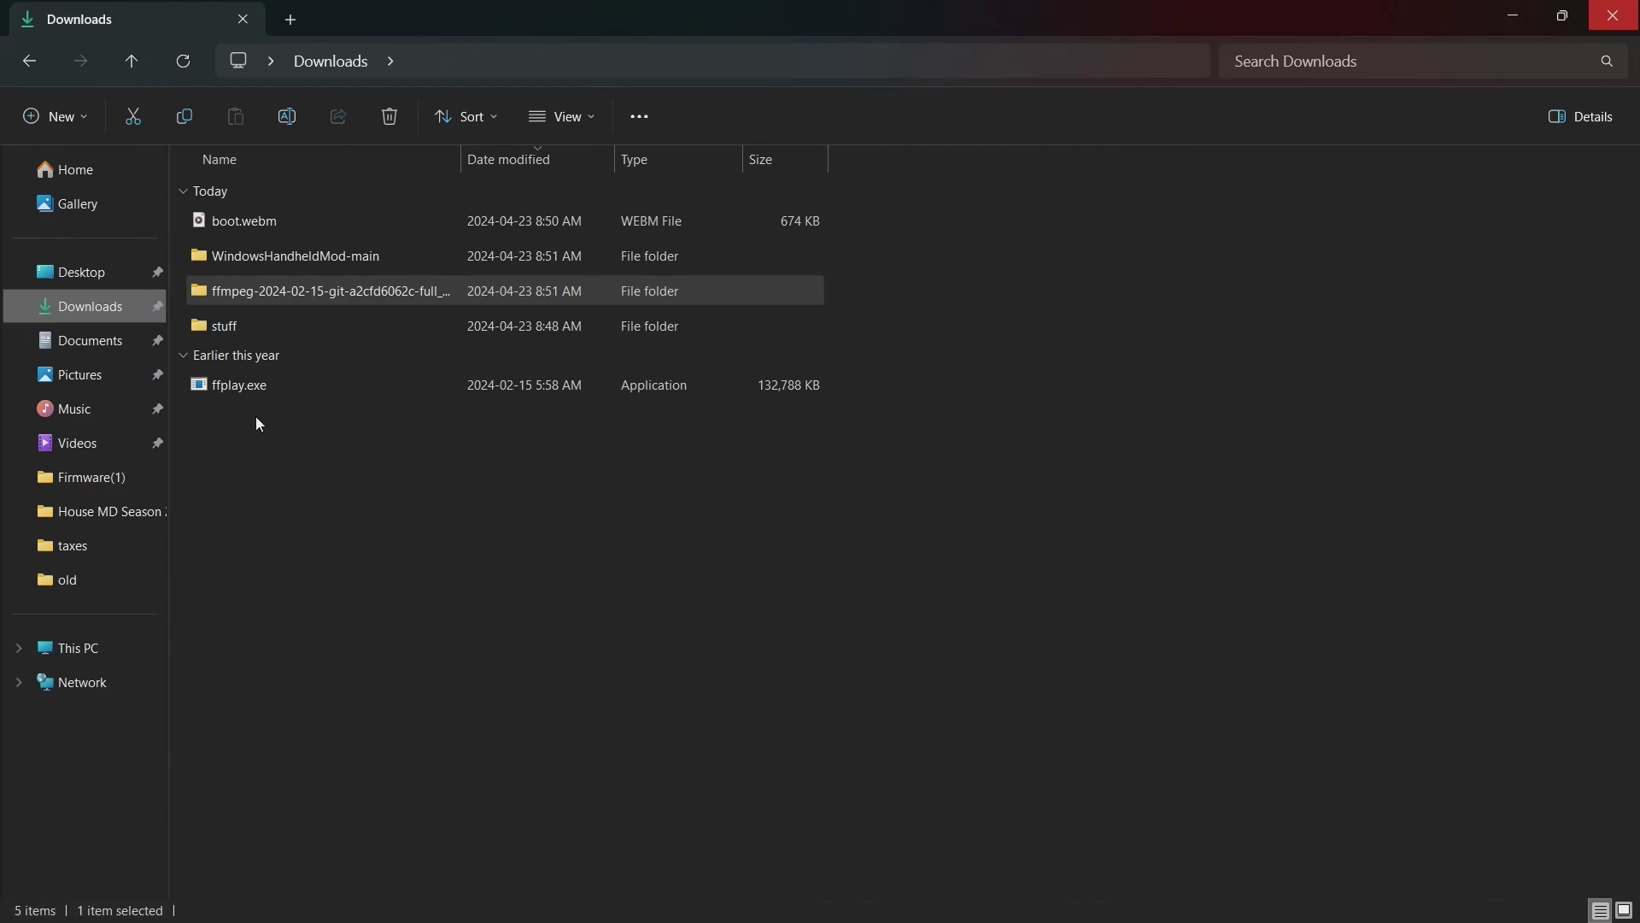
{"action": "left_click", "coordinate": [323, 299]}
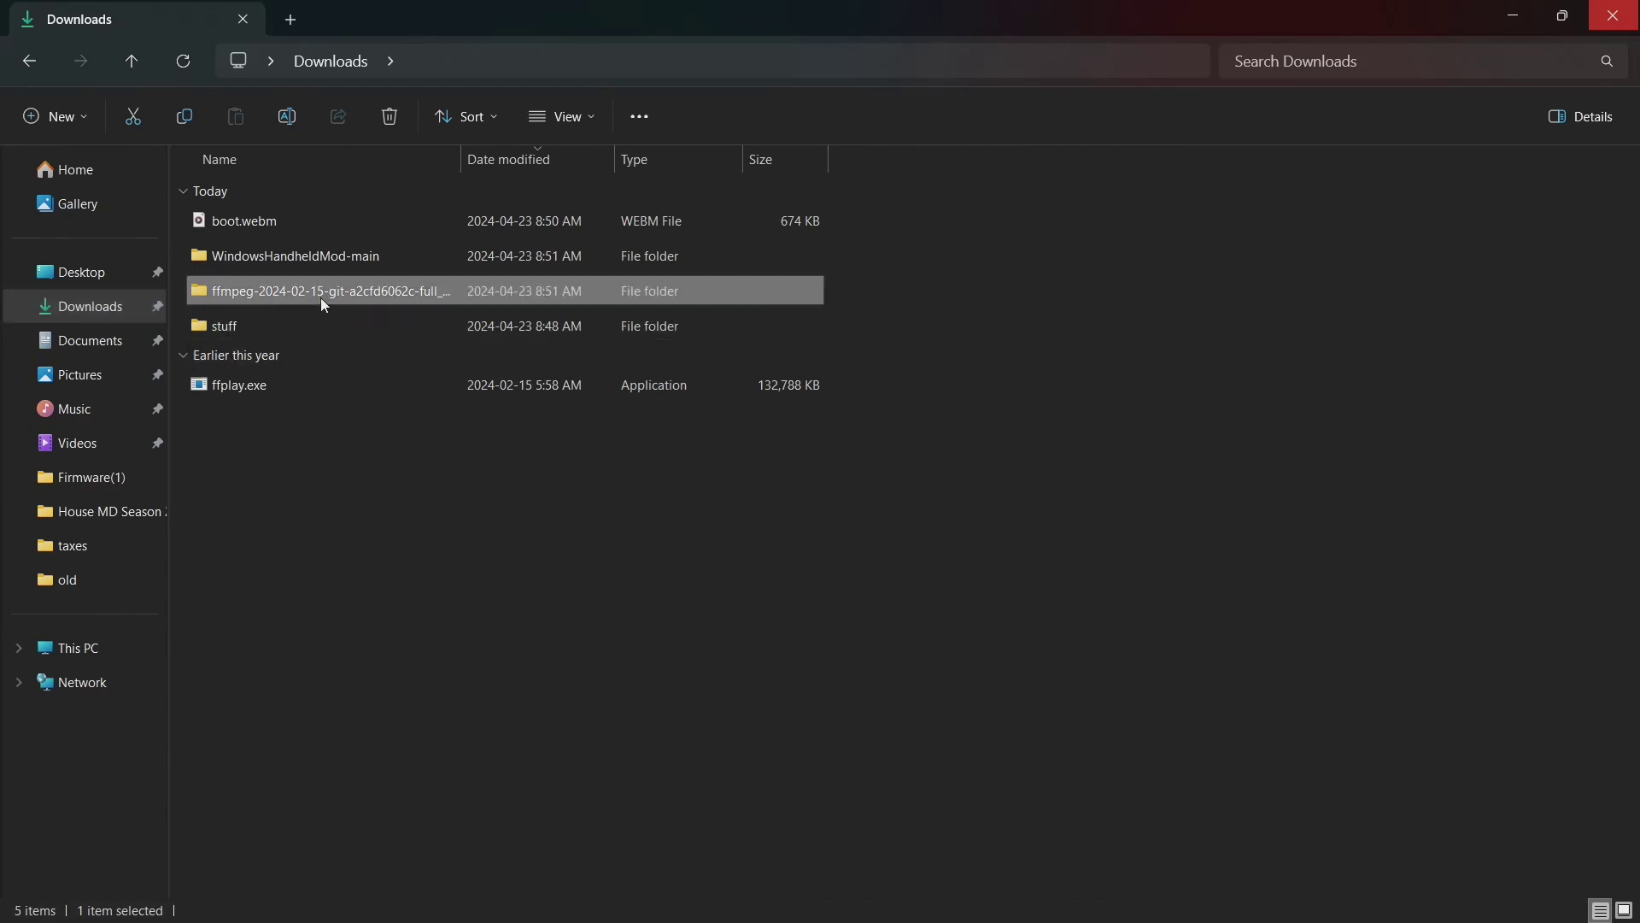
{"action": "key", "text": "Delete"}
Move random_boot_movie.bat and steam_startup.bat into Downloads and delete the WindowsHandheldMod-main folder.
{"action": "double_click", "coordinate": [339, 263]}
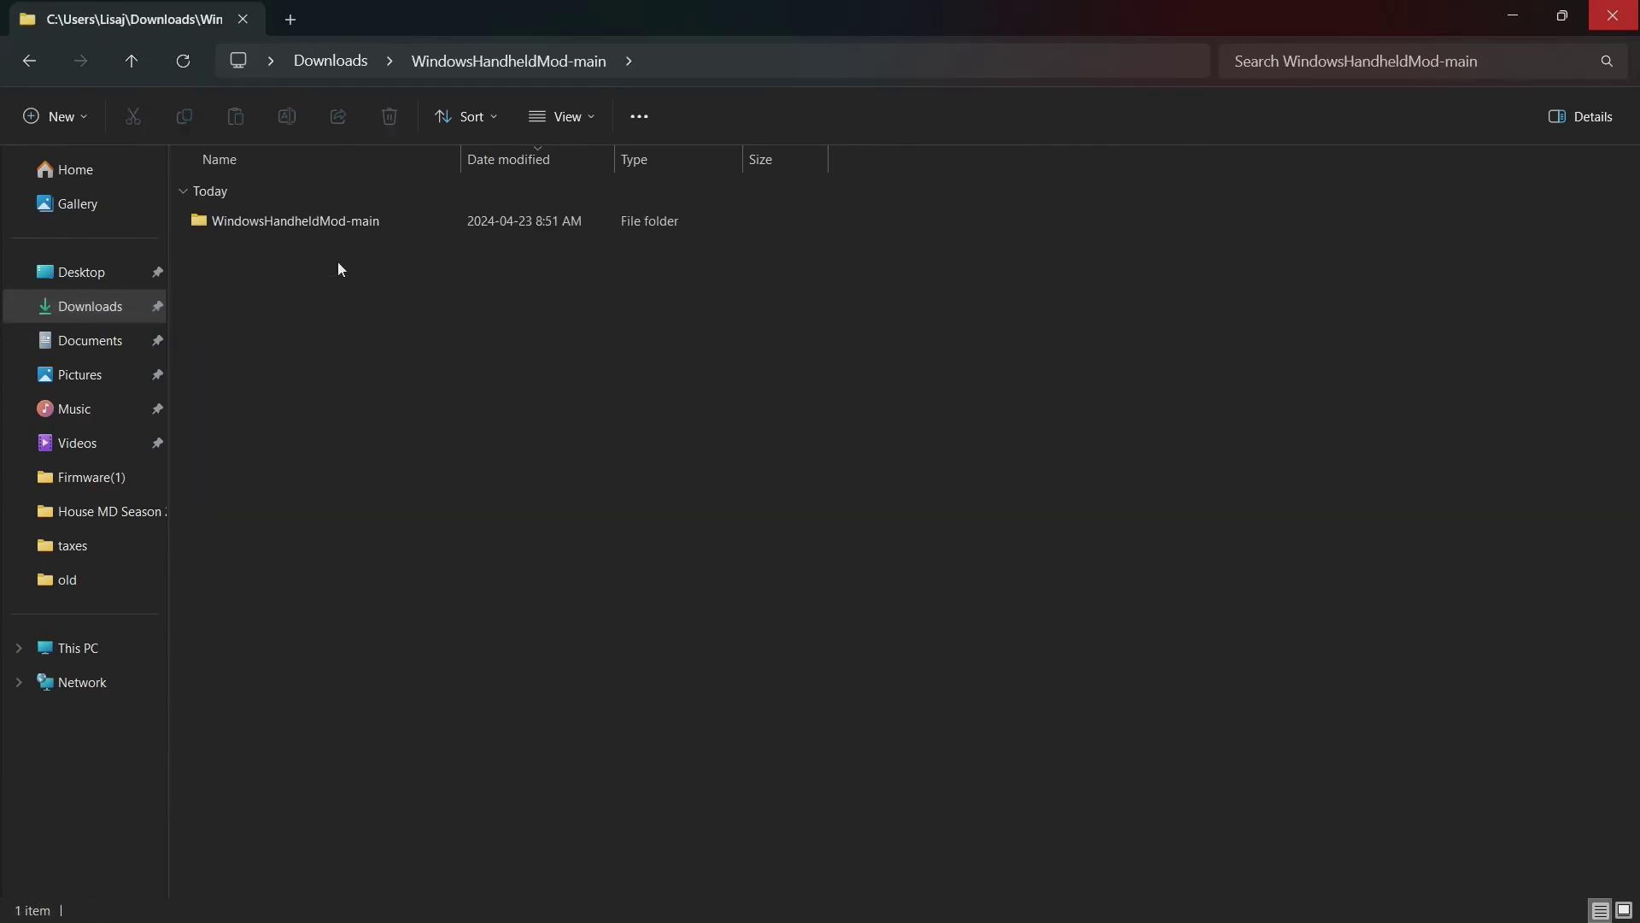
{"action": "double_click", "coordinate": [345, 222]}
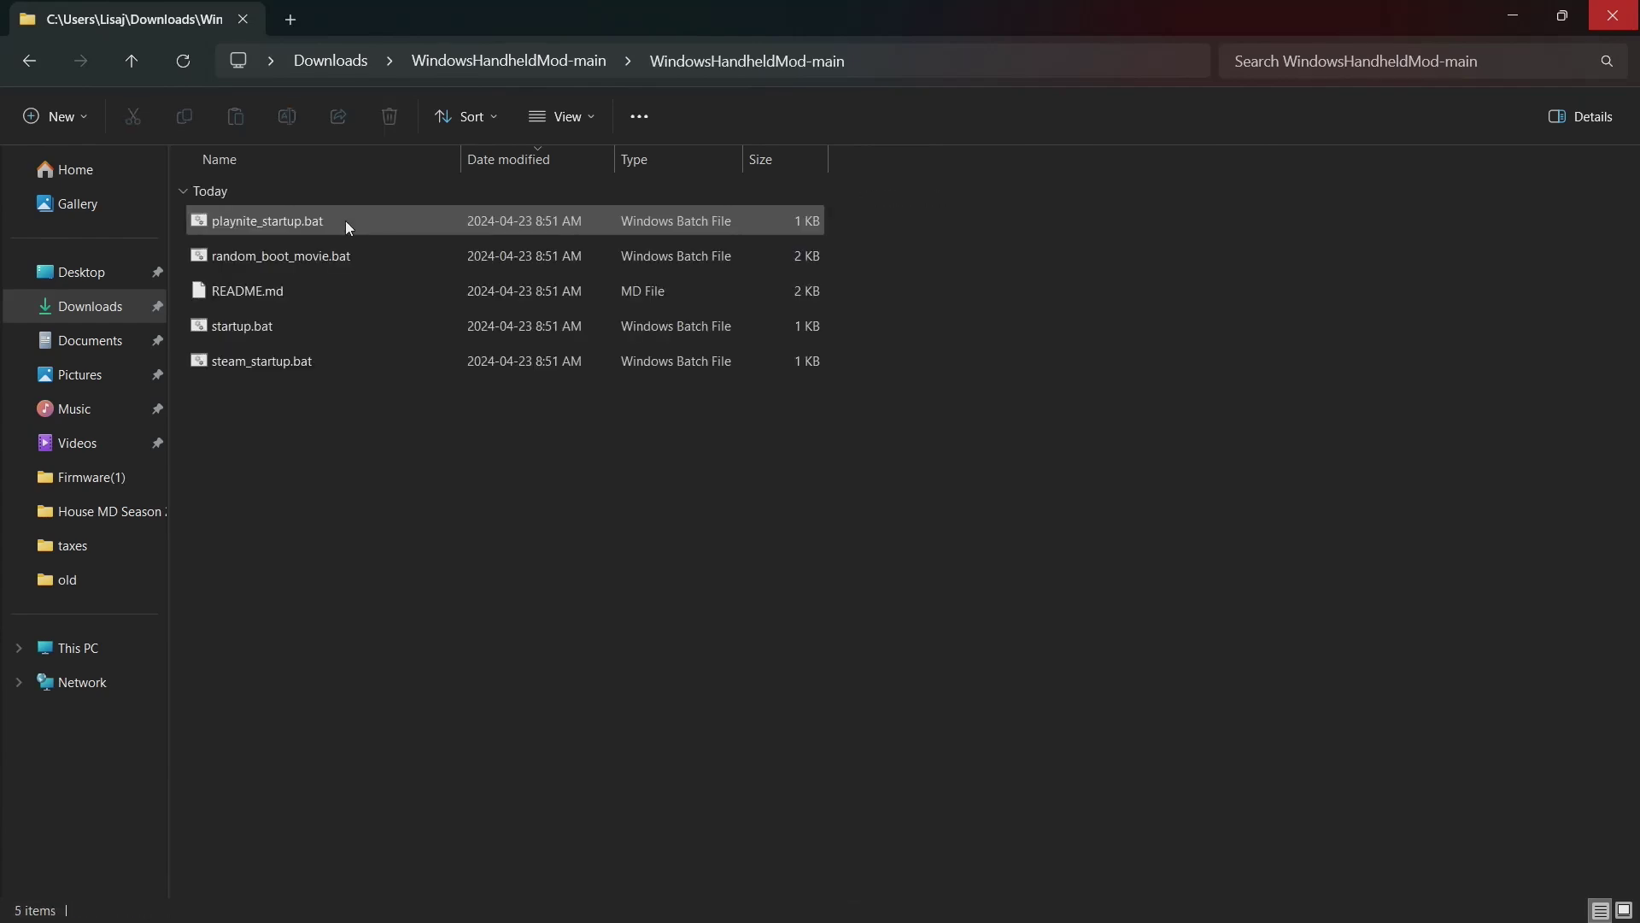
{"action": "left_click", "coordinate": [400, 256]}
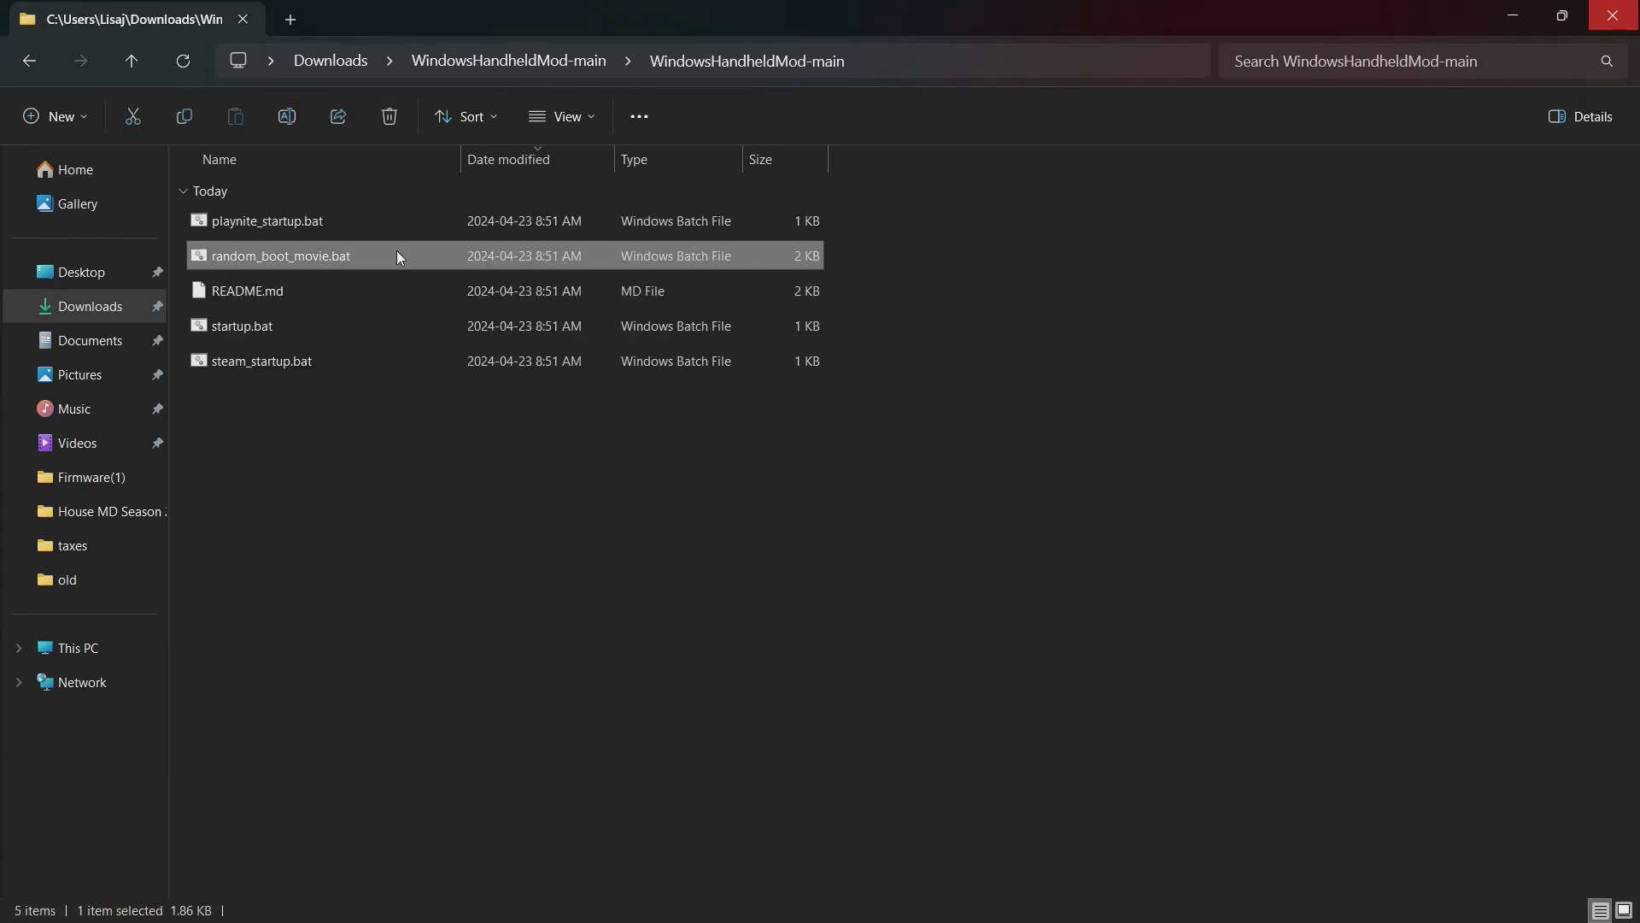
{"action": "left_click", "coordinate": [373, 361], "text": "ctrl"}
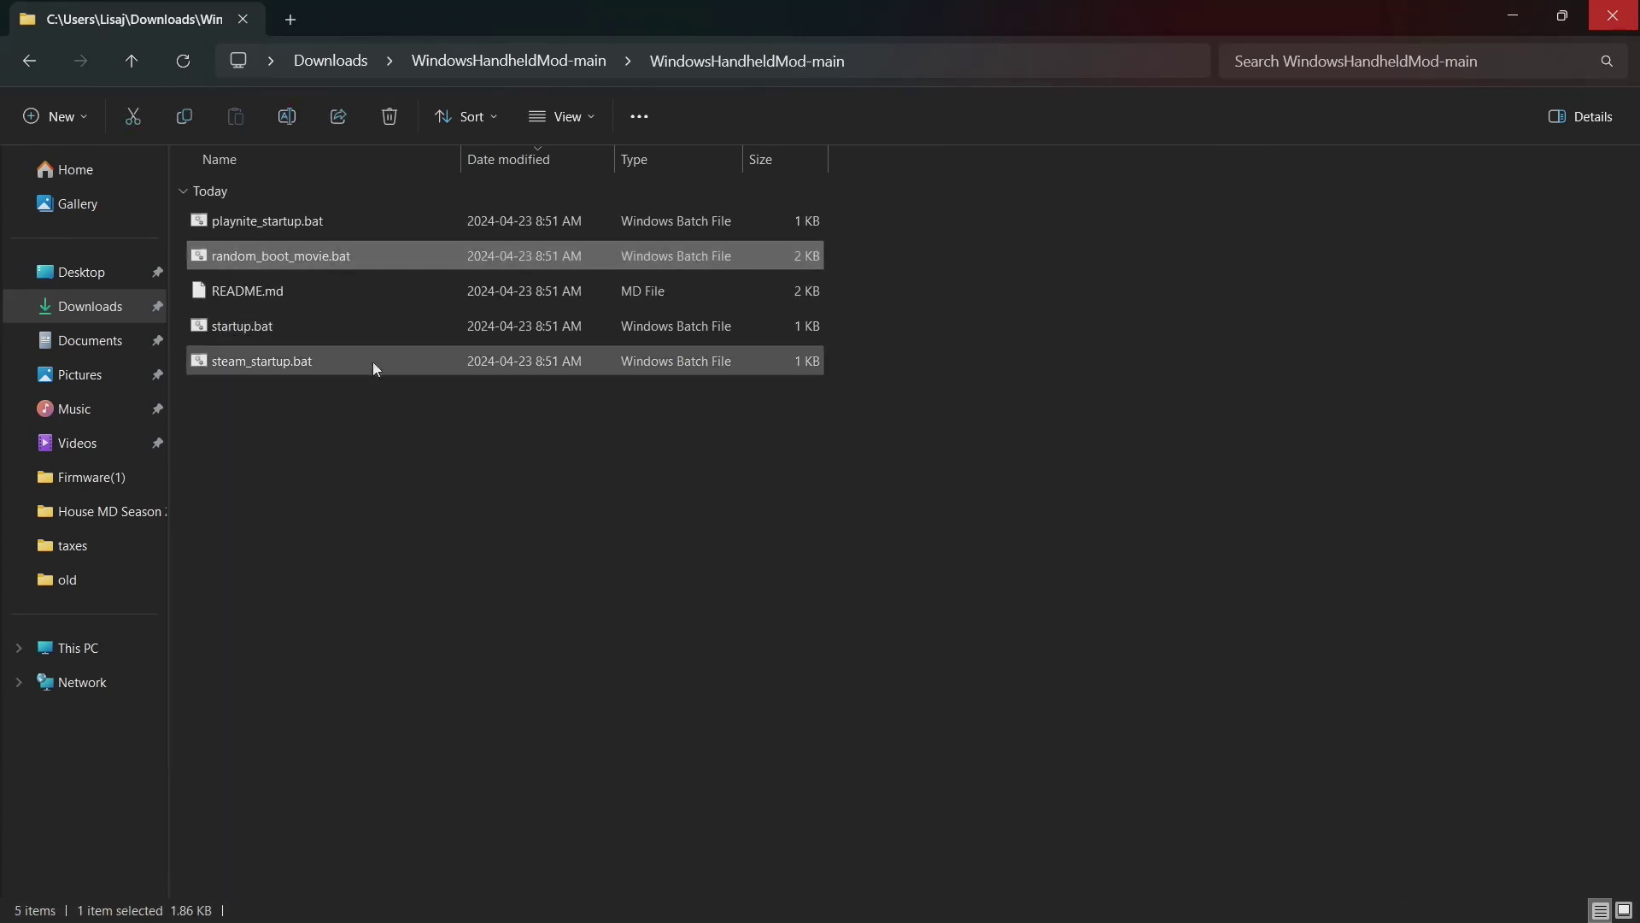
{"action": "left_click_drag", "start_coordinate": [372, 361], "coordinate": [94, 313]}
{"action": "left_click", "coordinate": [94, 313]}
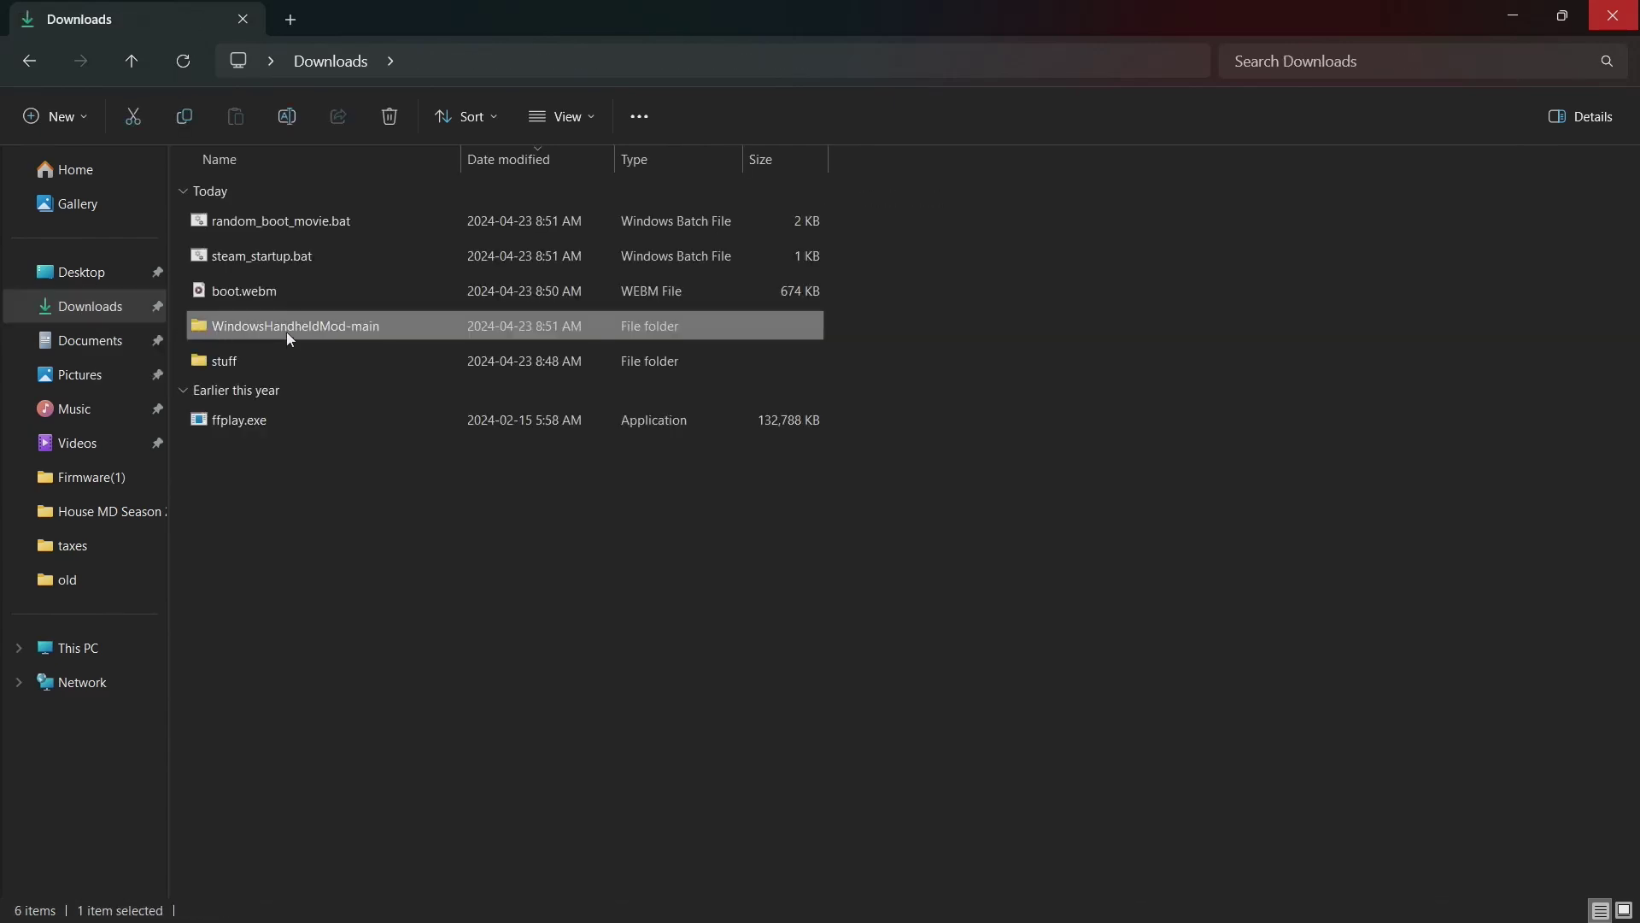
{"action": "key", "text": "Delete"}
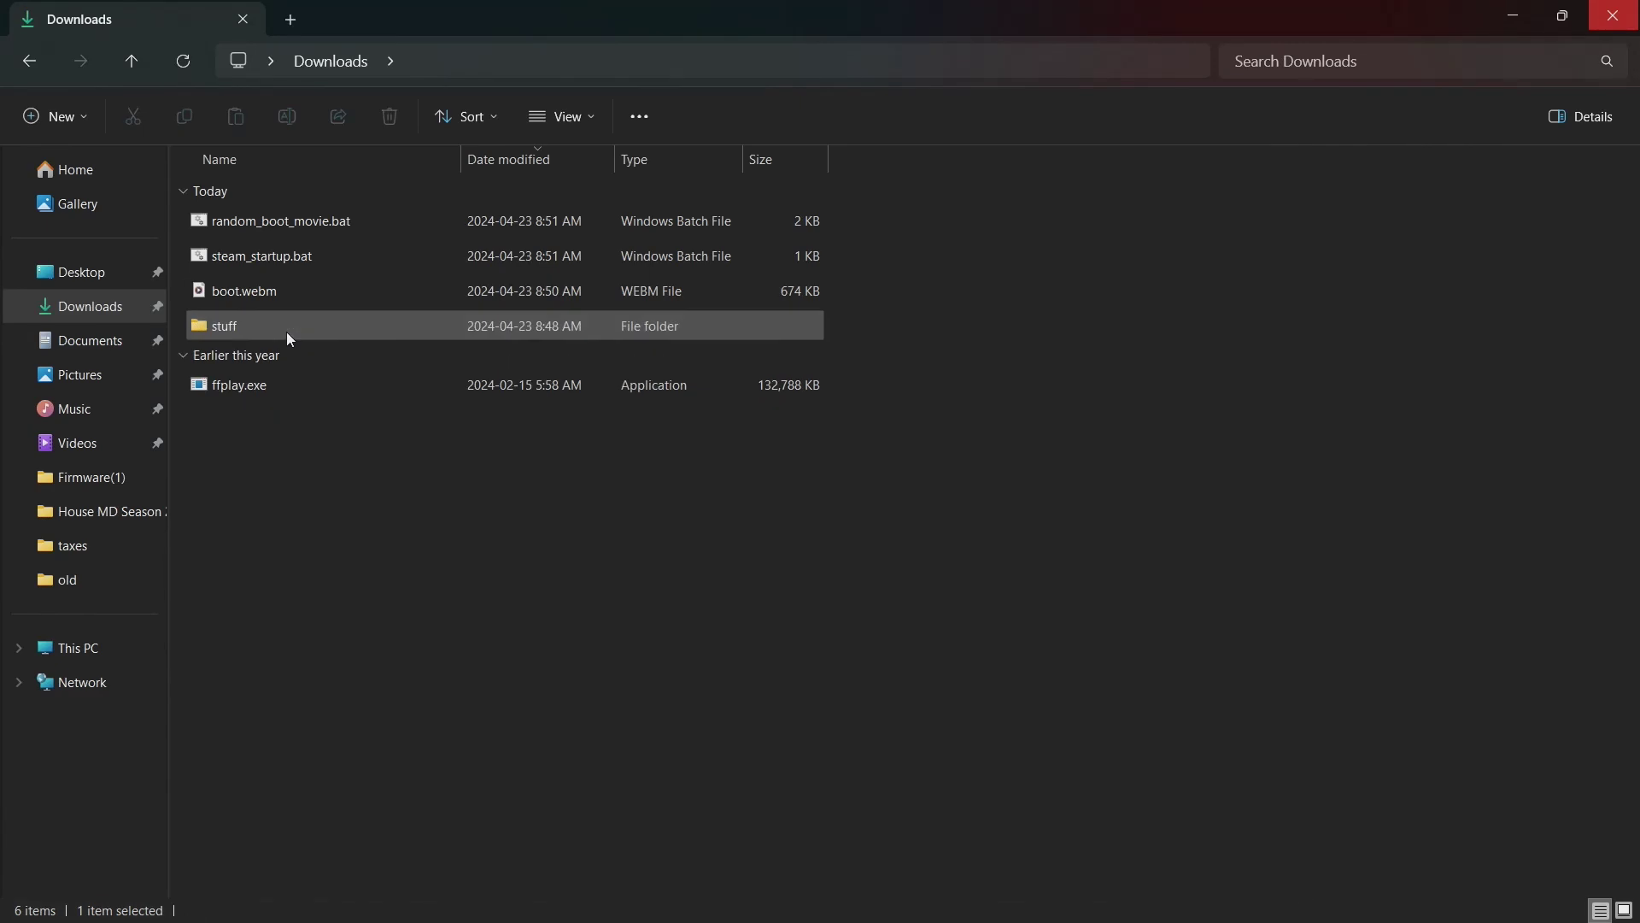
{"action": "left_click", "coordinate": [264, 383]}
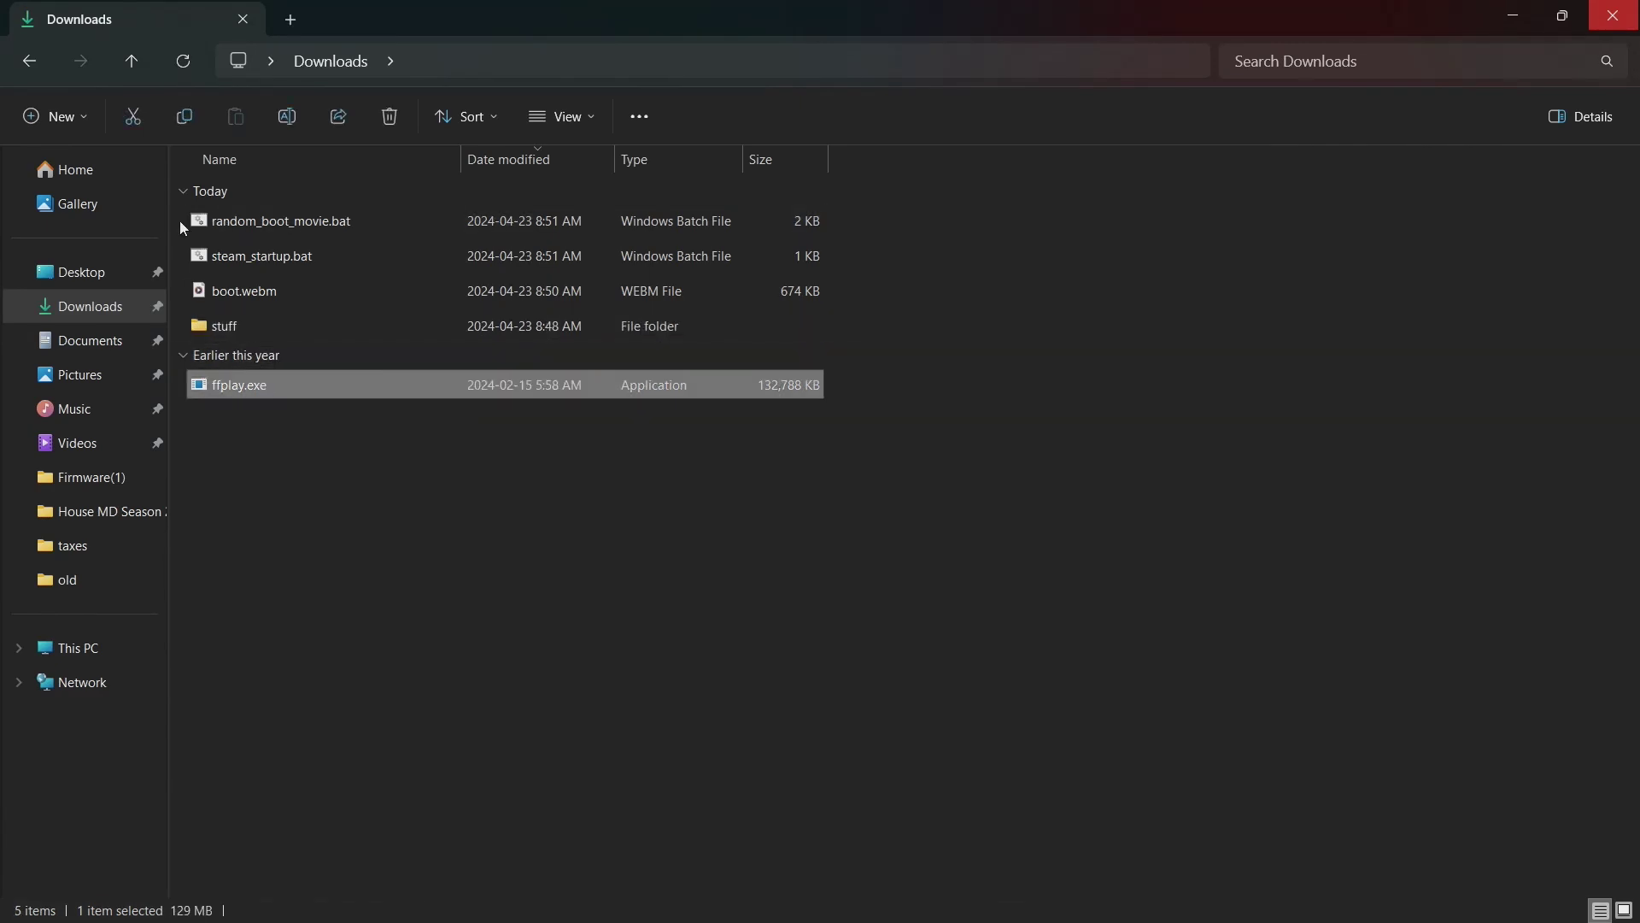
Drag boot.webm, ffplay.exe and both .bat files onto Videos, then add a folder named BootVideos.
{"action": "left_click_drag", "start_coordinate": [181, 222], "coordinate": [73, 457]}
{"action": "left_click", "coordinate": [74, 453]}
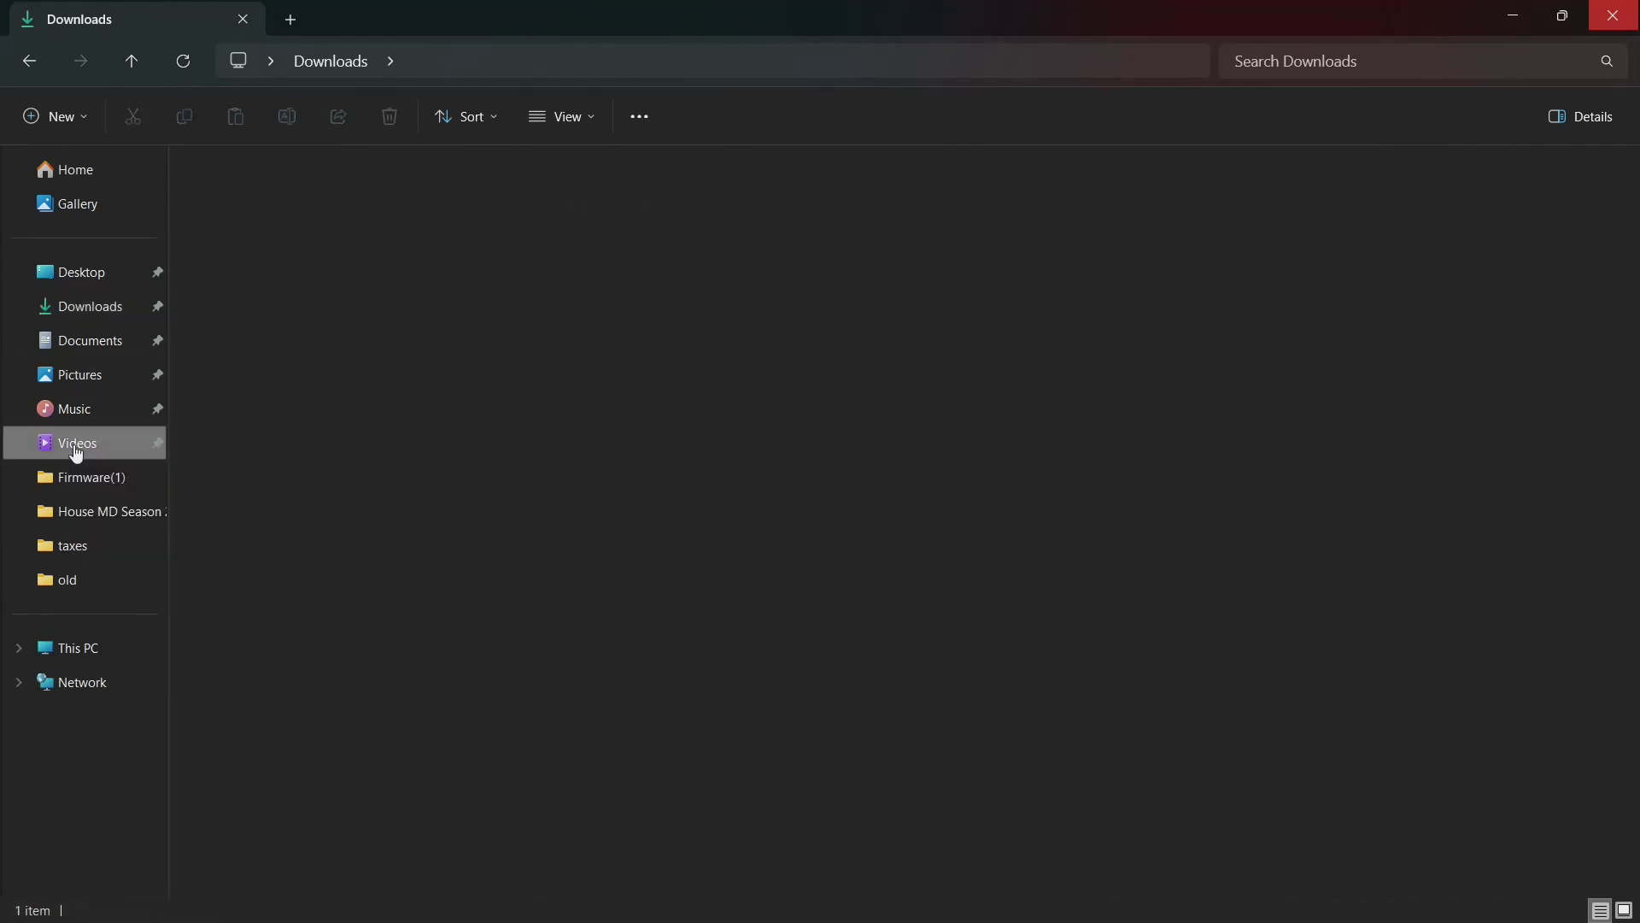
{"action": "right_click", "coordinate": [311, 427]}
{"action": "mouse_move", "coordinate": [462, 603]}
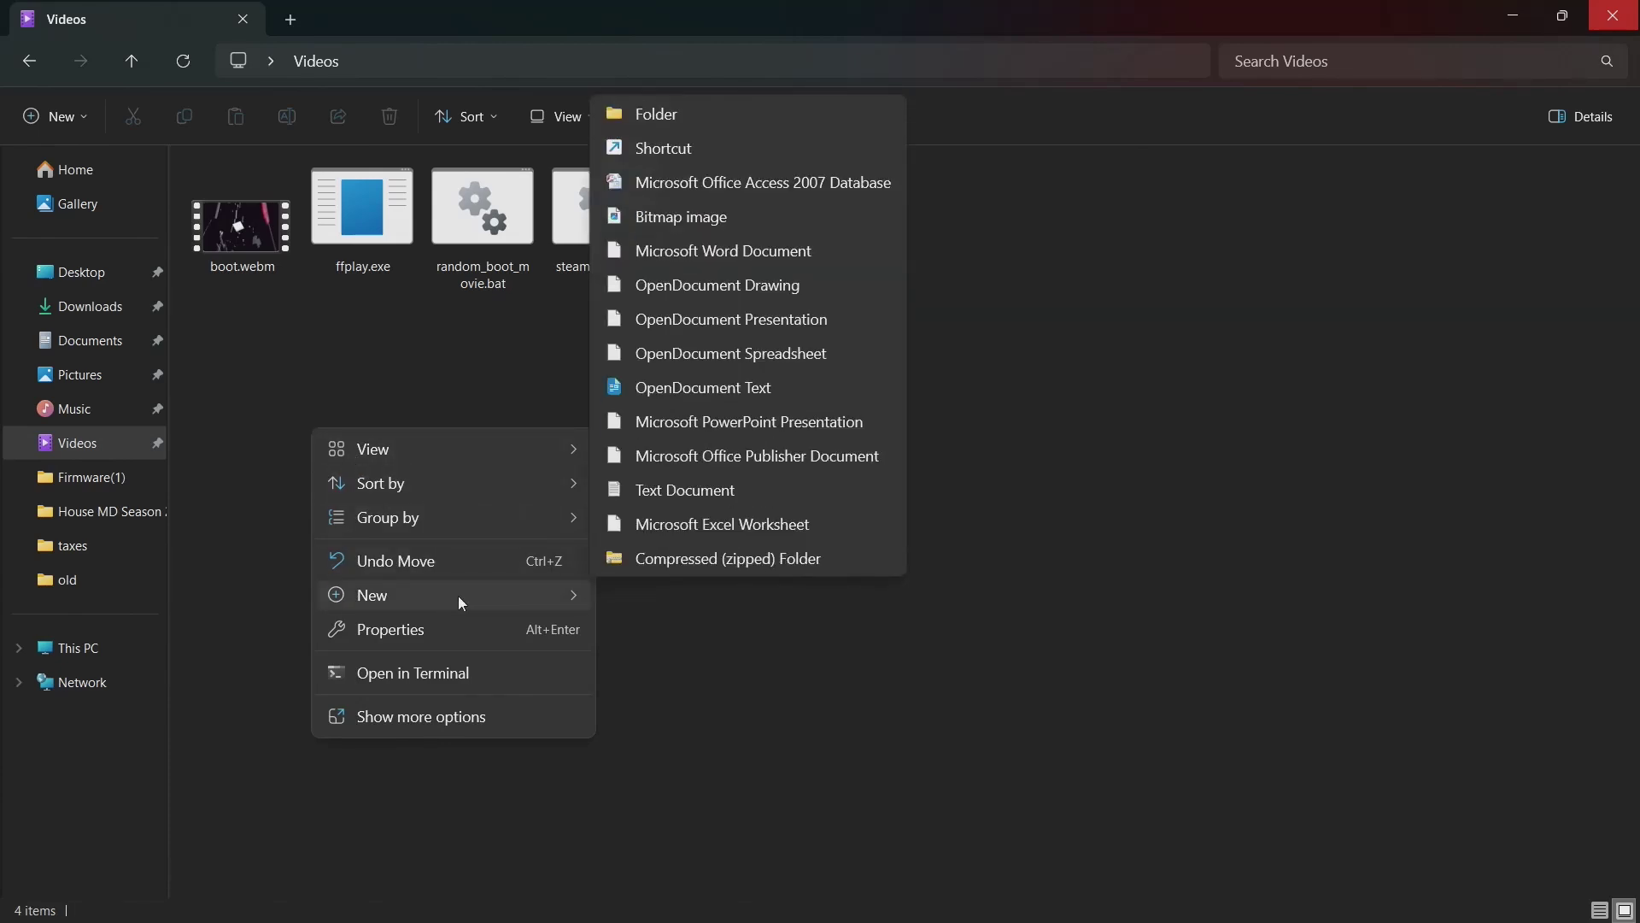
{"action": "left_click", "coordinate": [651, 113]}
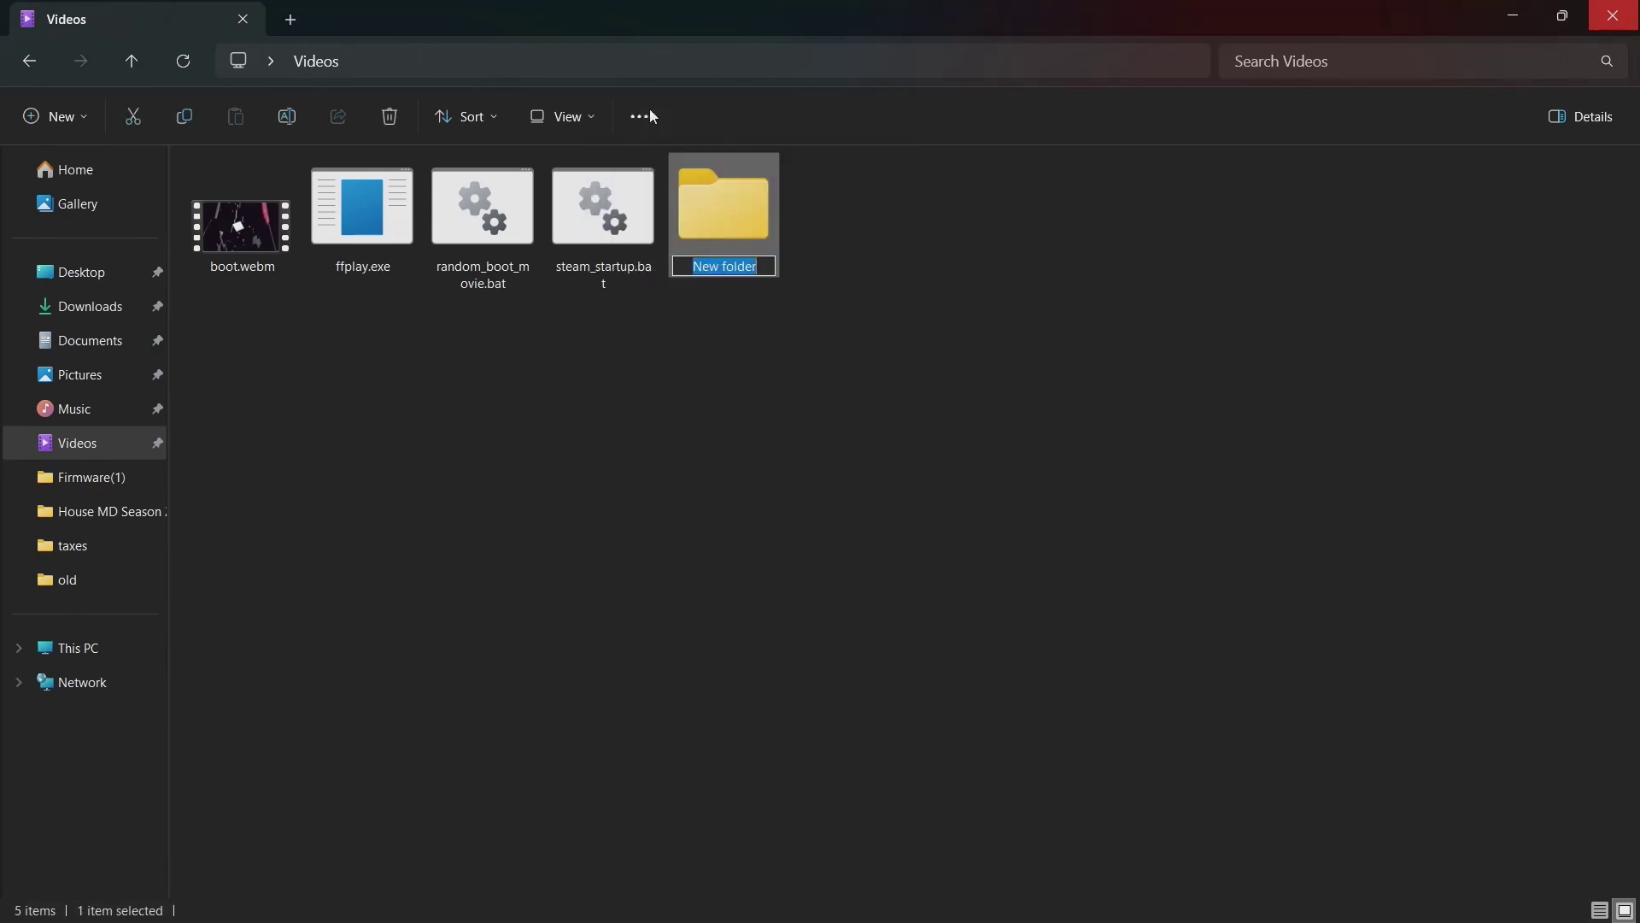
{"action": "type", "text": "BootVido"}
{"action": "key", "text": "BackSpace"}
{"action": "type", "text": "eos"}
{"action": "key", "text": "Return"}
Save the Solo Leveling boot video as 'solo' into Videos\BootVideos.
{"action": "left_click", "coordinate": [615, 365]}
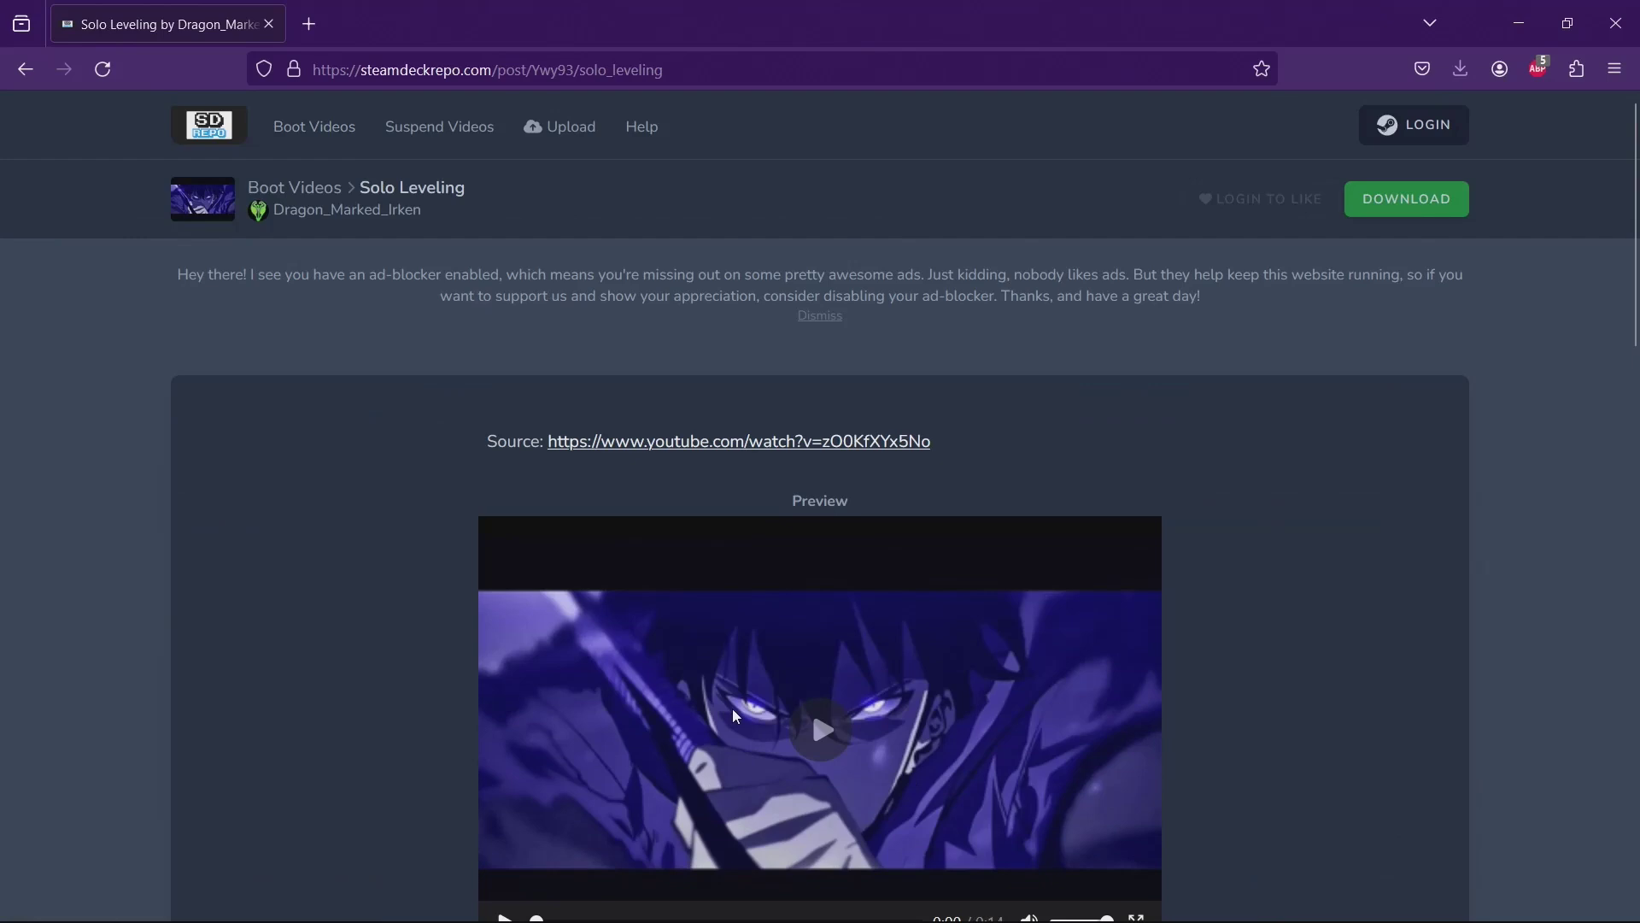
{"action": "right_click", "coordinate": [733, 714]}
{"action": "left_click", "coordinate": [829, 509]}
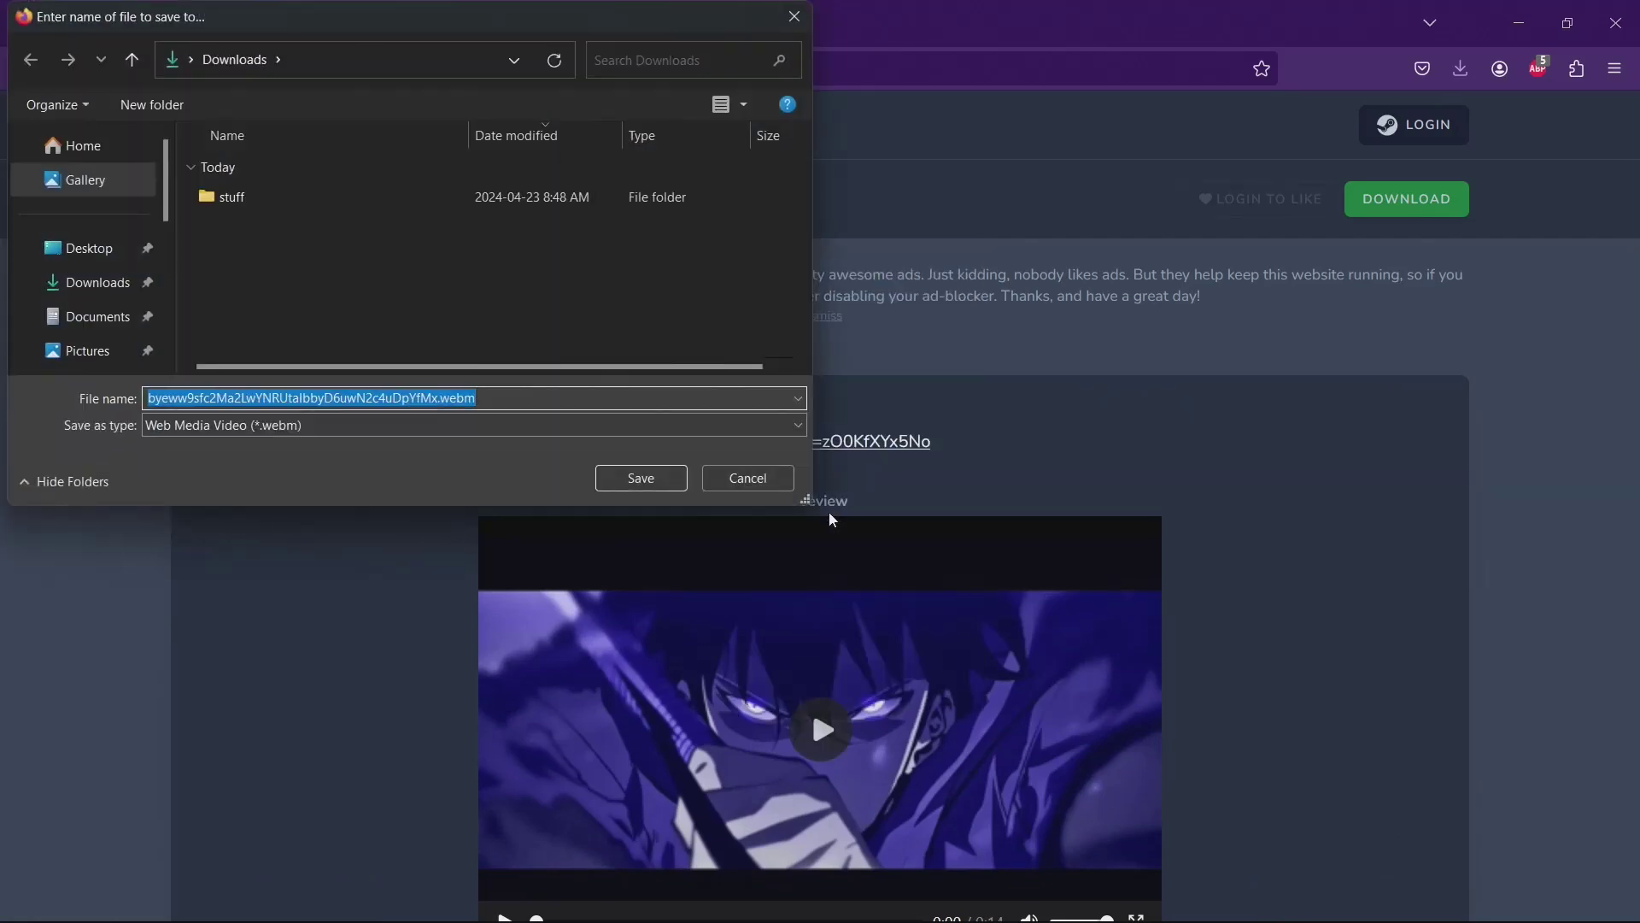
{"action": "type", "text": "solo"}
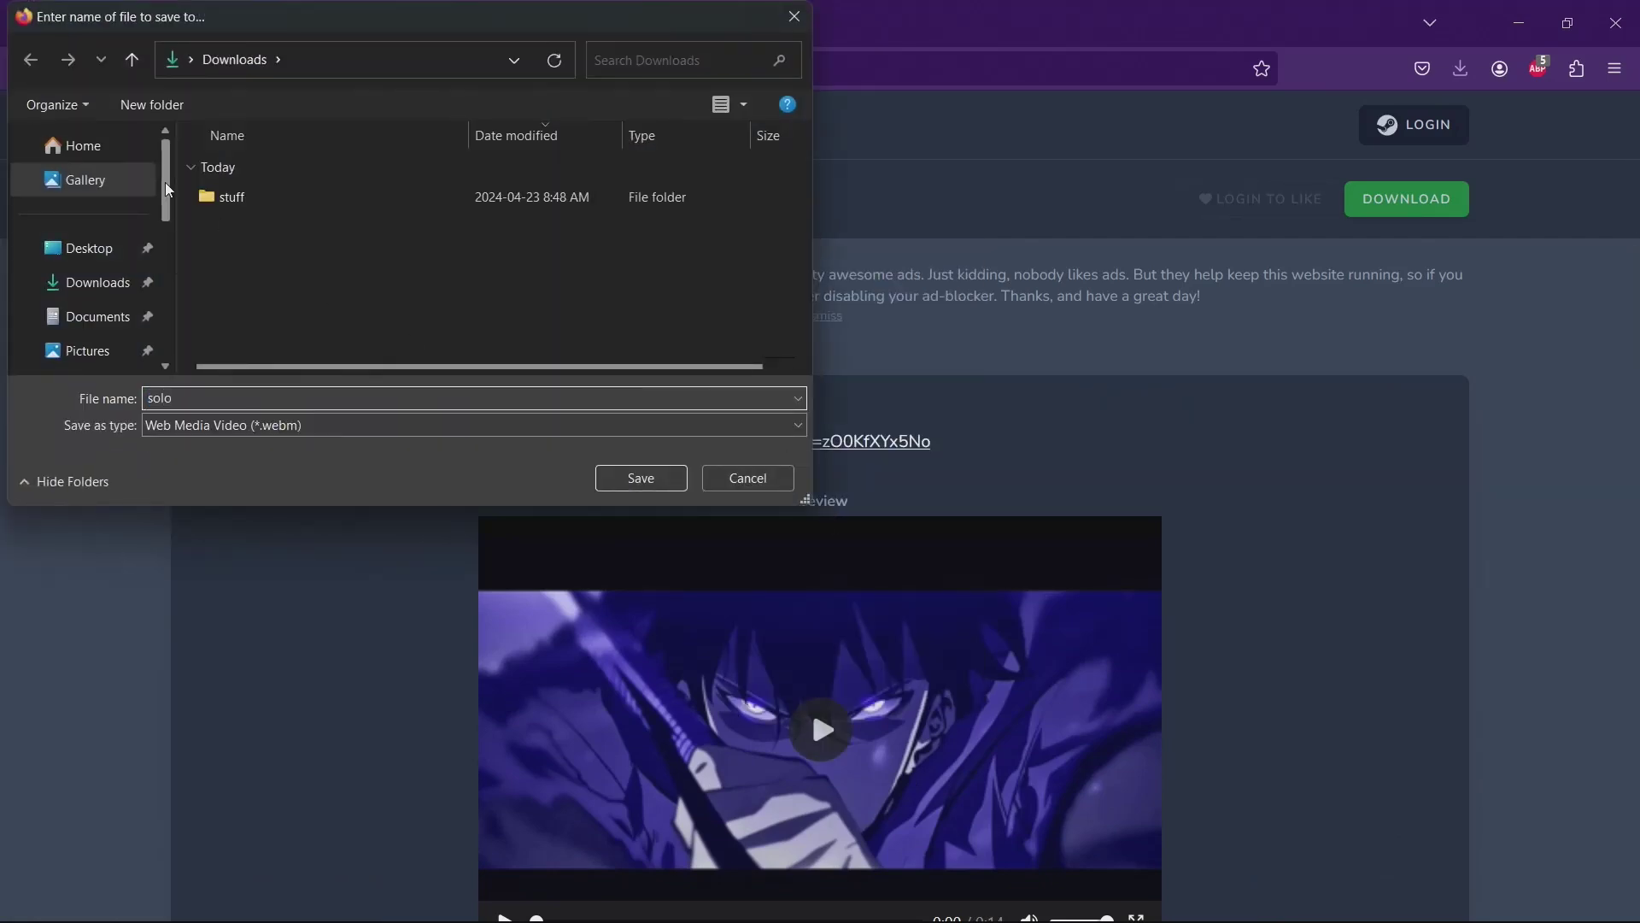
{"action": "scroll", "coordinate": [169, 189], "scroll_direction": "down", "scroll_amount": 2}
{"action": "left_click", "coordinate": [94, 276]}
{"action": "double_click", "coordinate": [256, 239]}
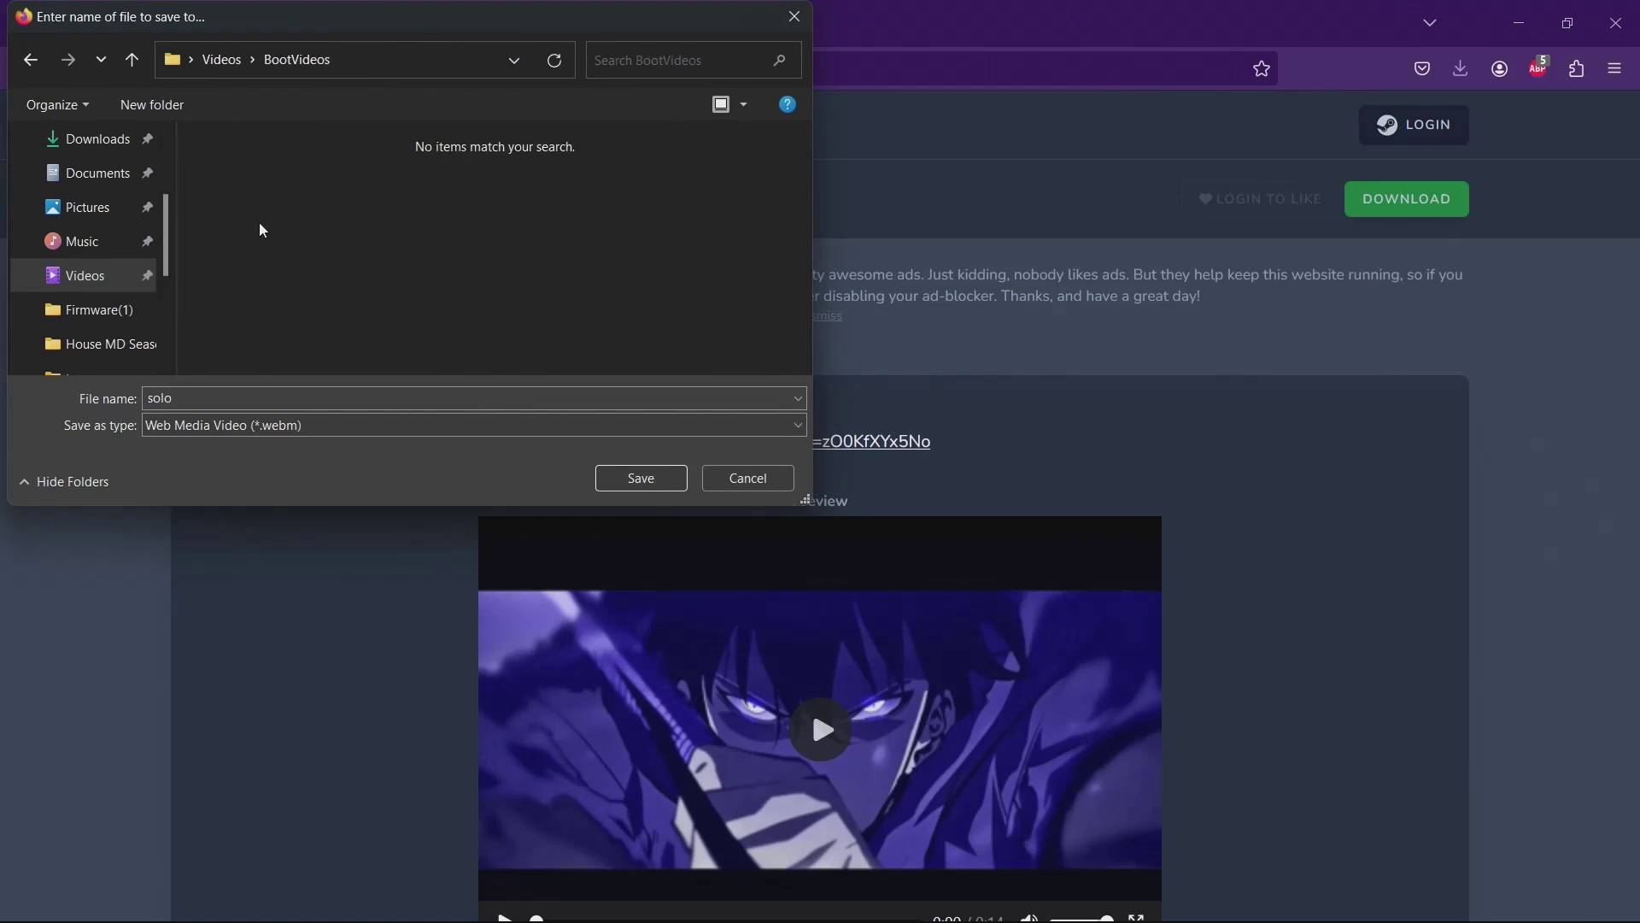
Check the Arise and other boot videos' options, then save the Mandy Trapped video.
{"action": "right_click", "coordinate": [952, 736]}
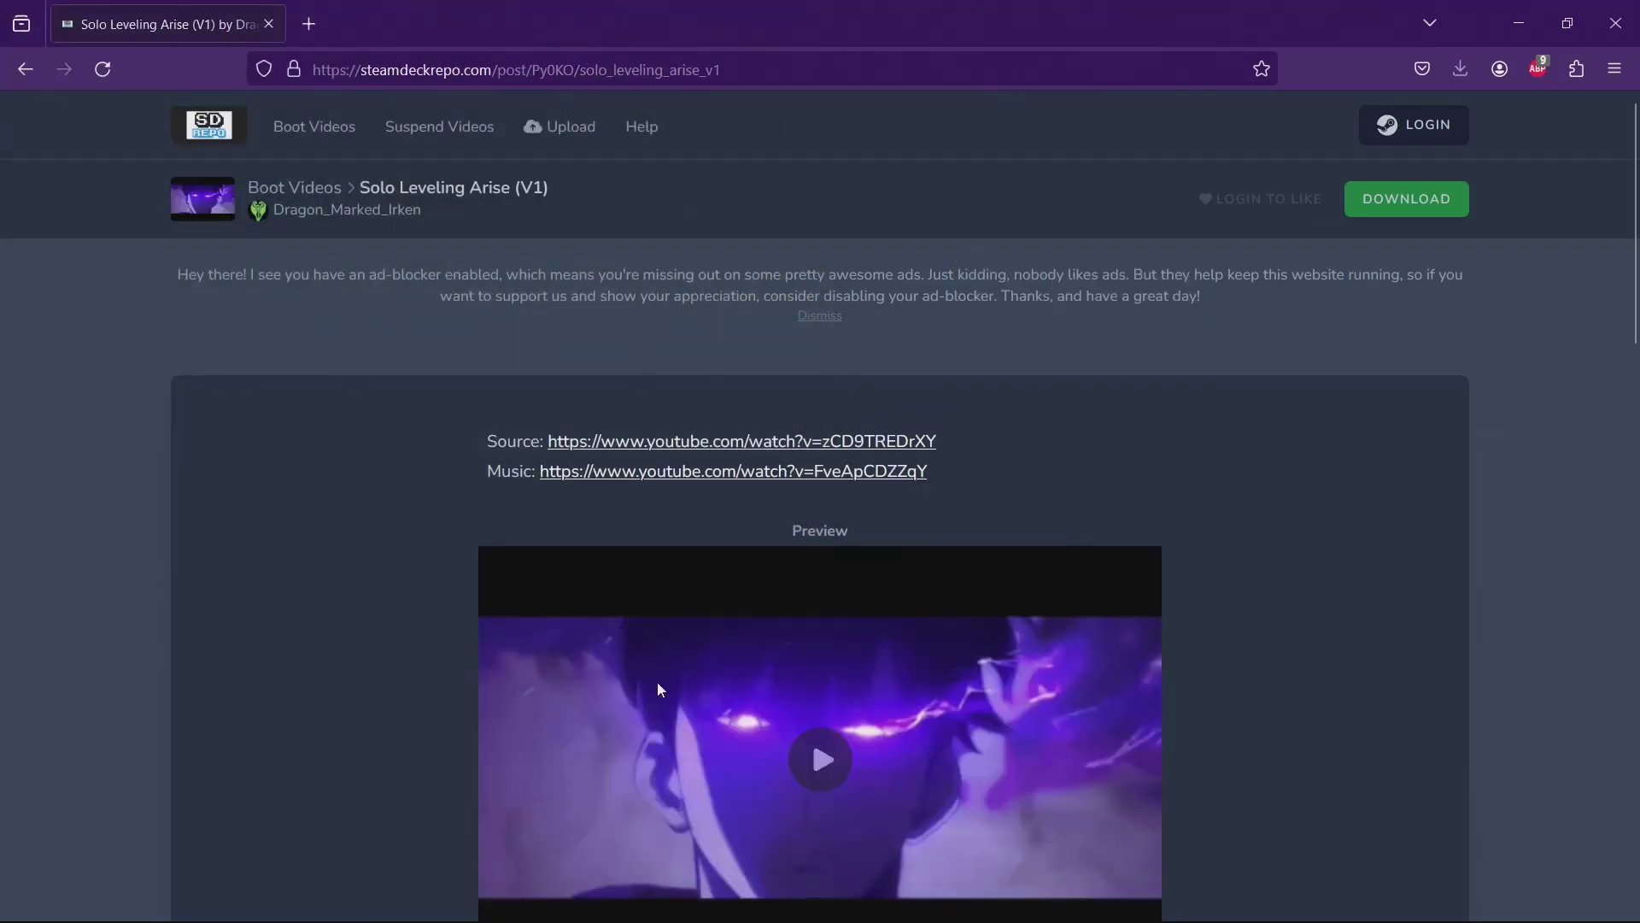
{"action": "right_click", "coordinate": [658, 681]}
{"action": "key", "text": "Escape"}
{"action": "right_click", "coordinate": [676, 669]}
{"action": "right_click", "coordinate": [688, 605]}
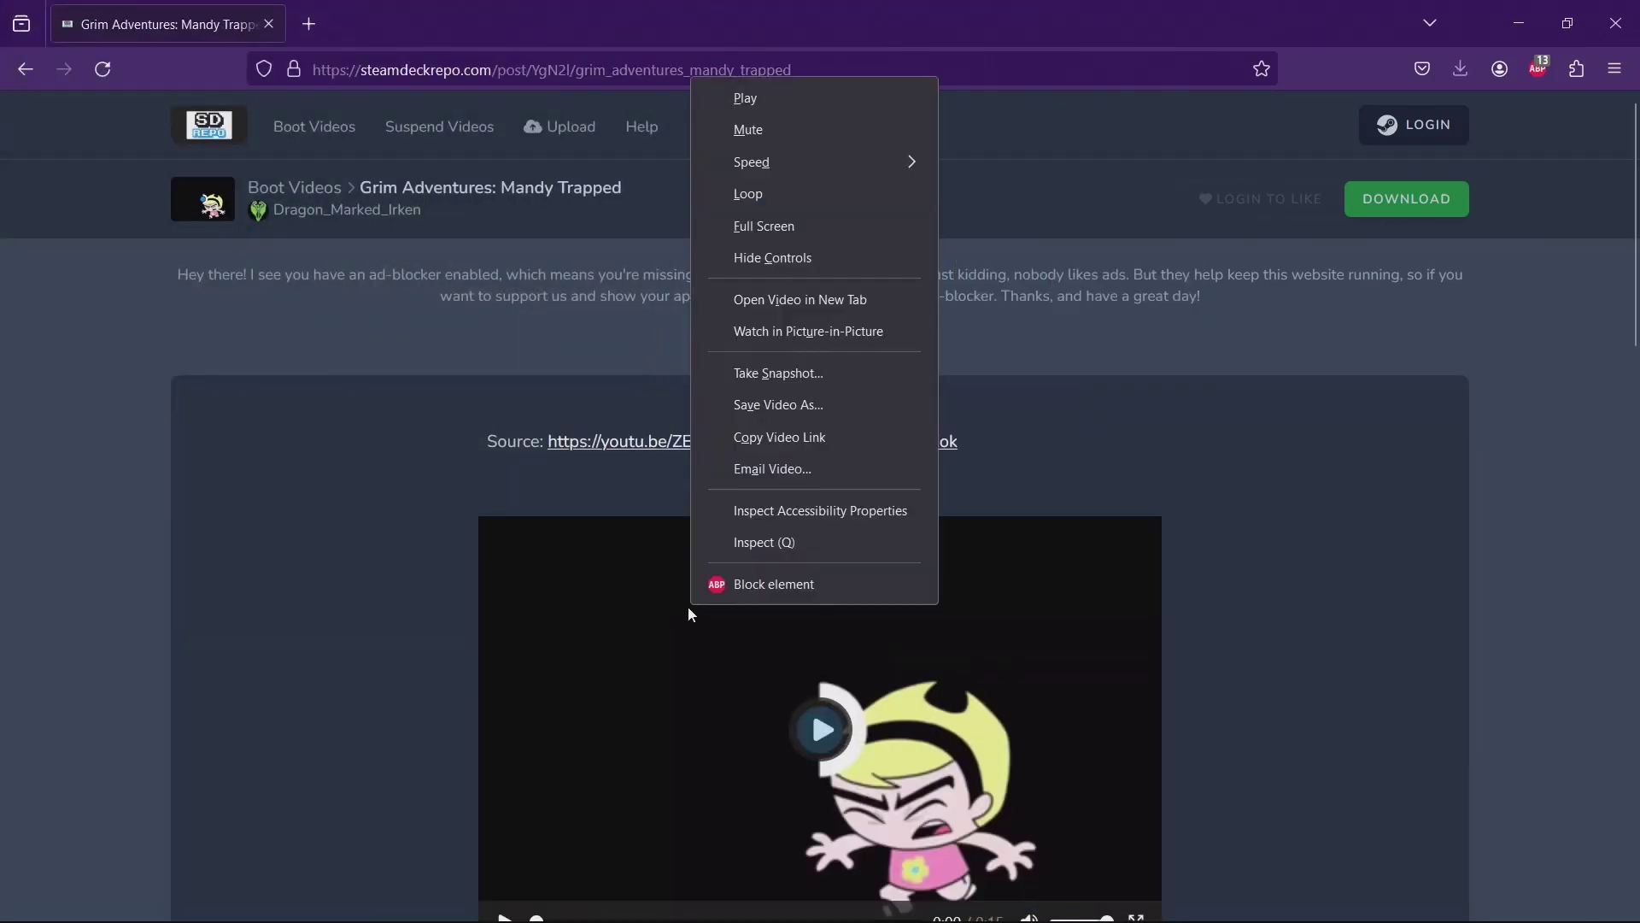
{"action": "left_click", "coordinate": [788, 408]}
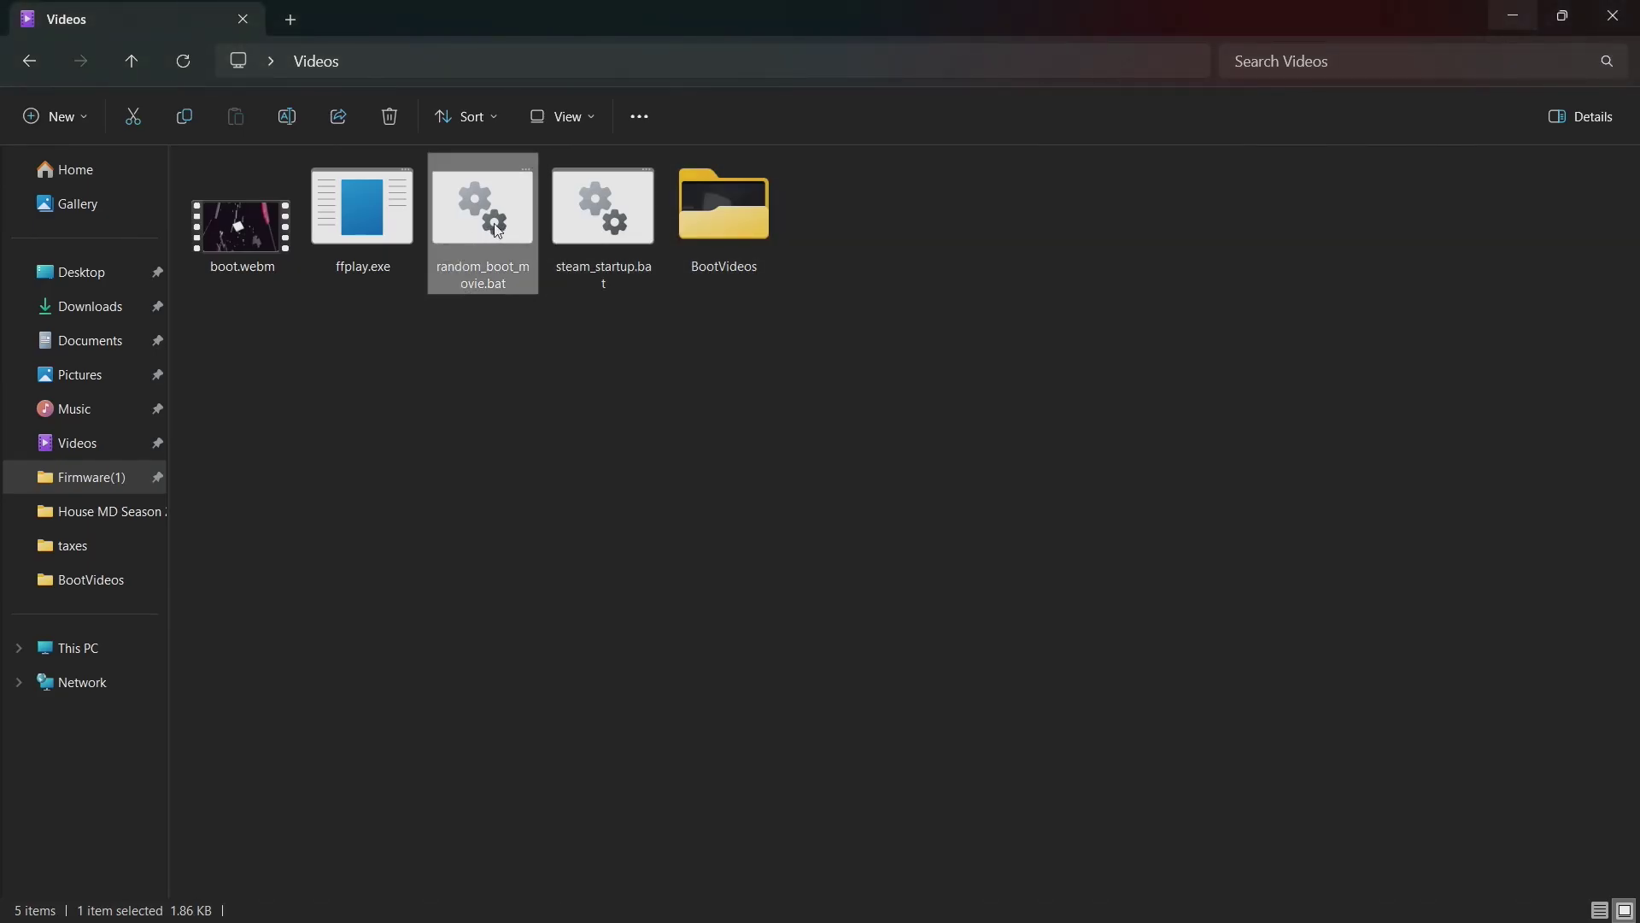
Unblock random_boot_movie.bat in its Properties and apply the change.
{"action": "right_click", "coordinate": [496, 227]}
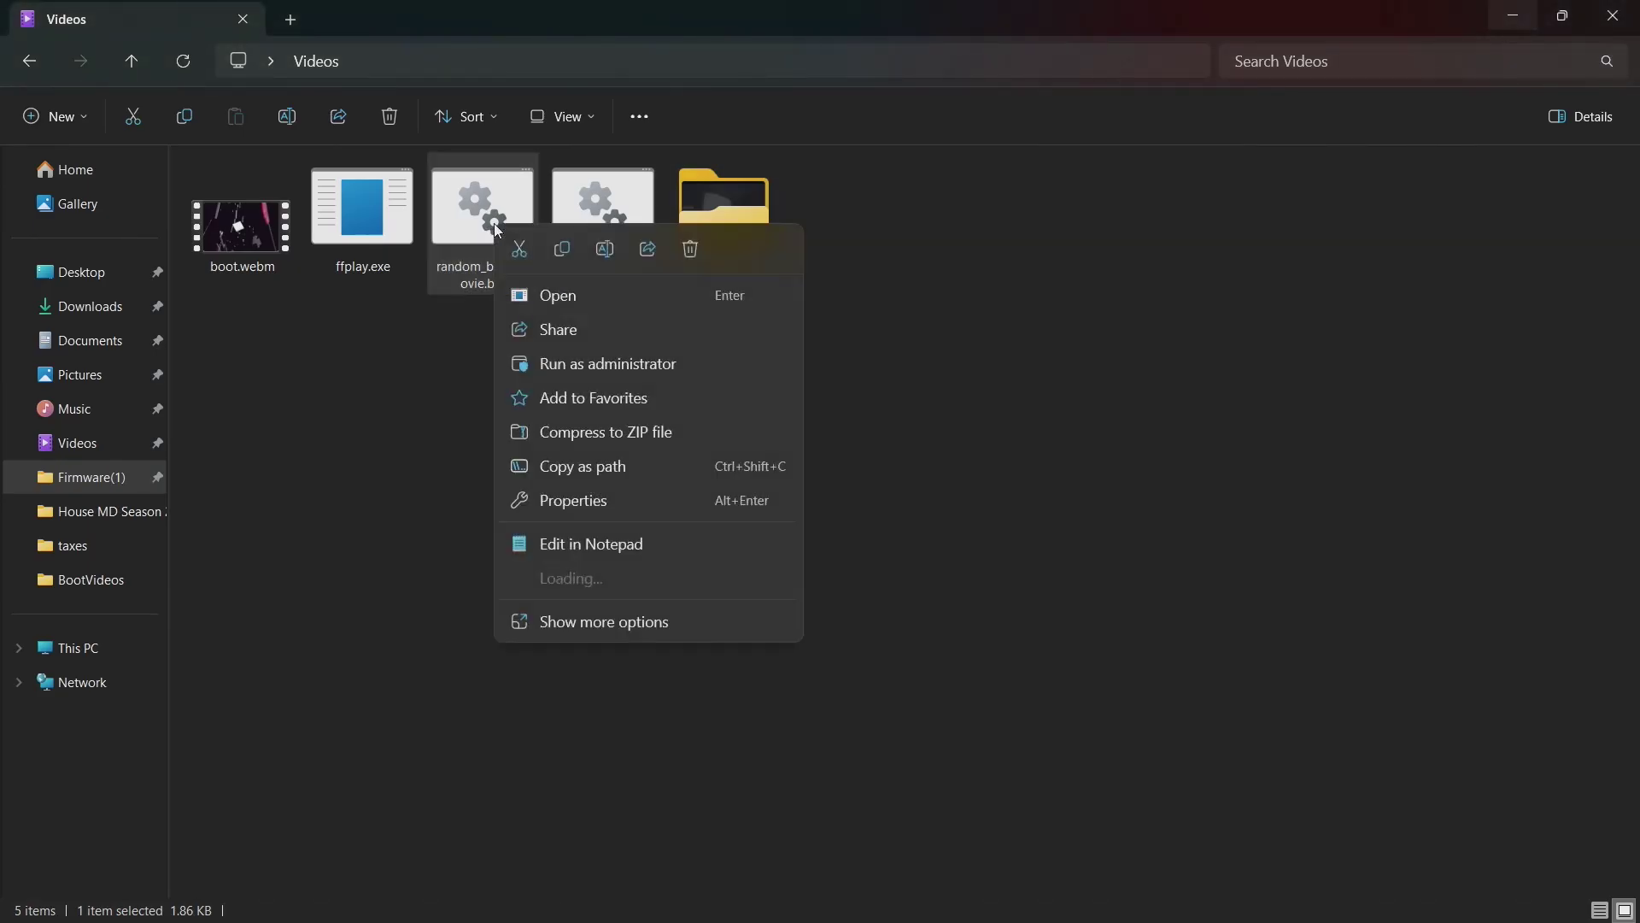
{"action": "left_click", "coordinate": [572, 501]}
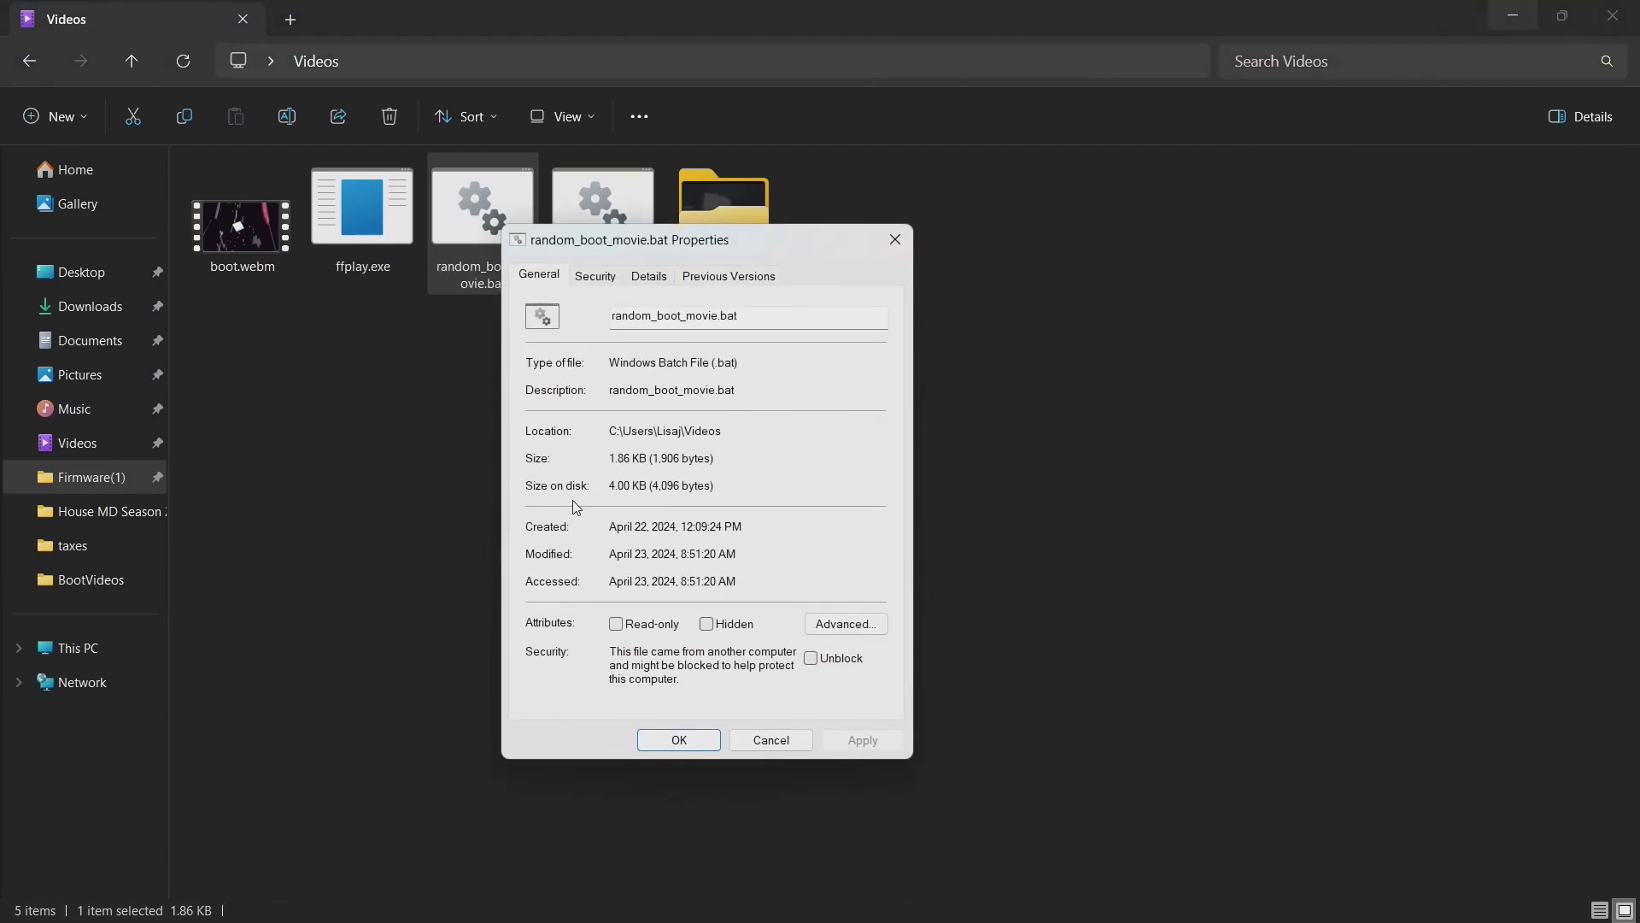
{"action": "left_click", "coordinate": [811, 658]}
{"action": "left_click", "coordinate": [861, 740]}
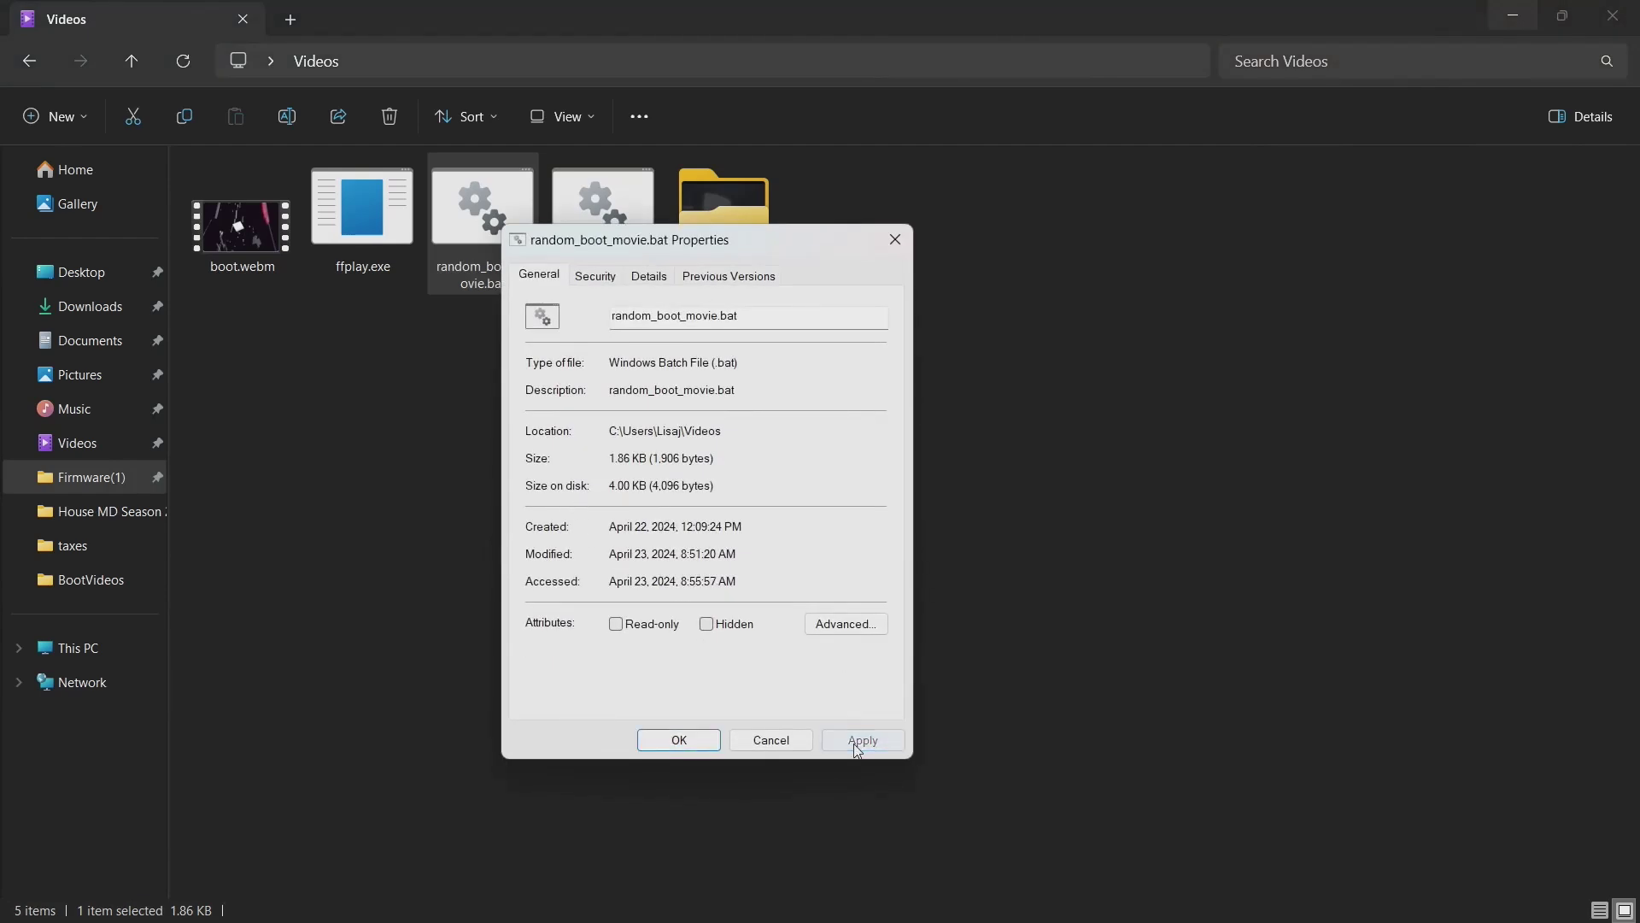
{"action": "left_click", "coordinate": [716, 740]}
Unblock steam_startup.bat in its Properties and apply the change.
{"action": "left_click", "coordinate": [637, 248]}
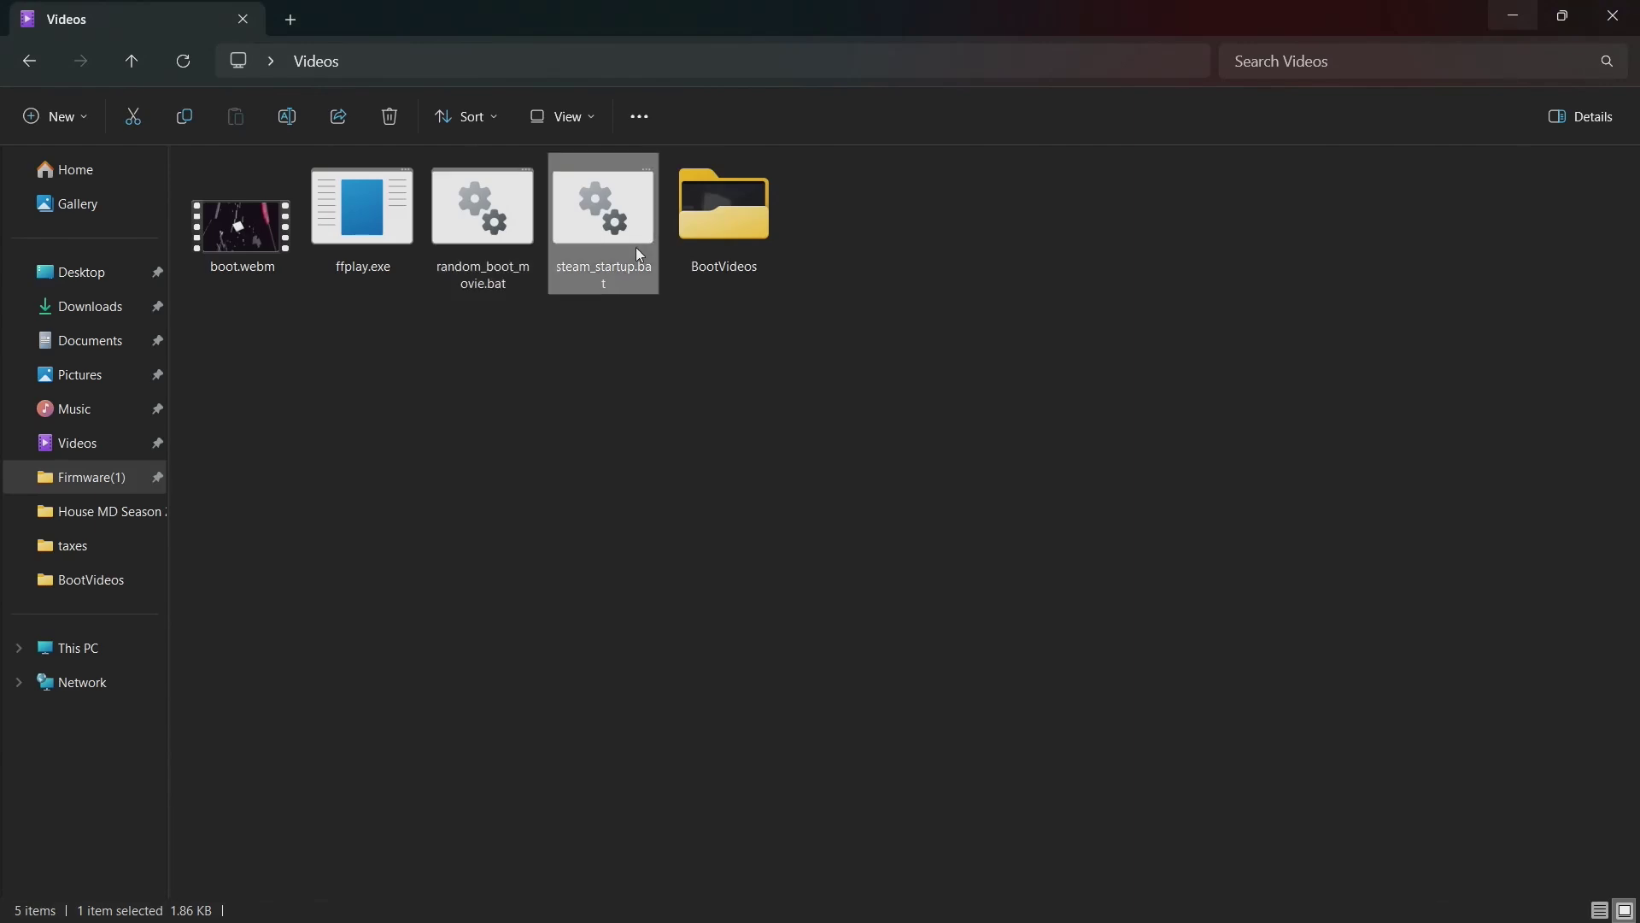
{"action": "right_click", "coordinate": [639, 250]}
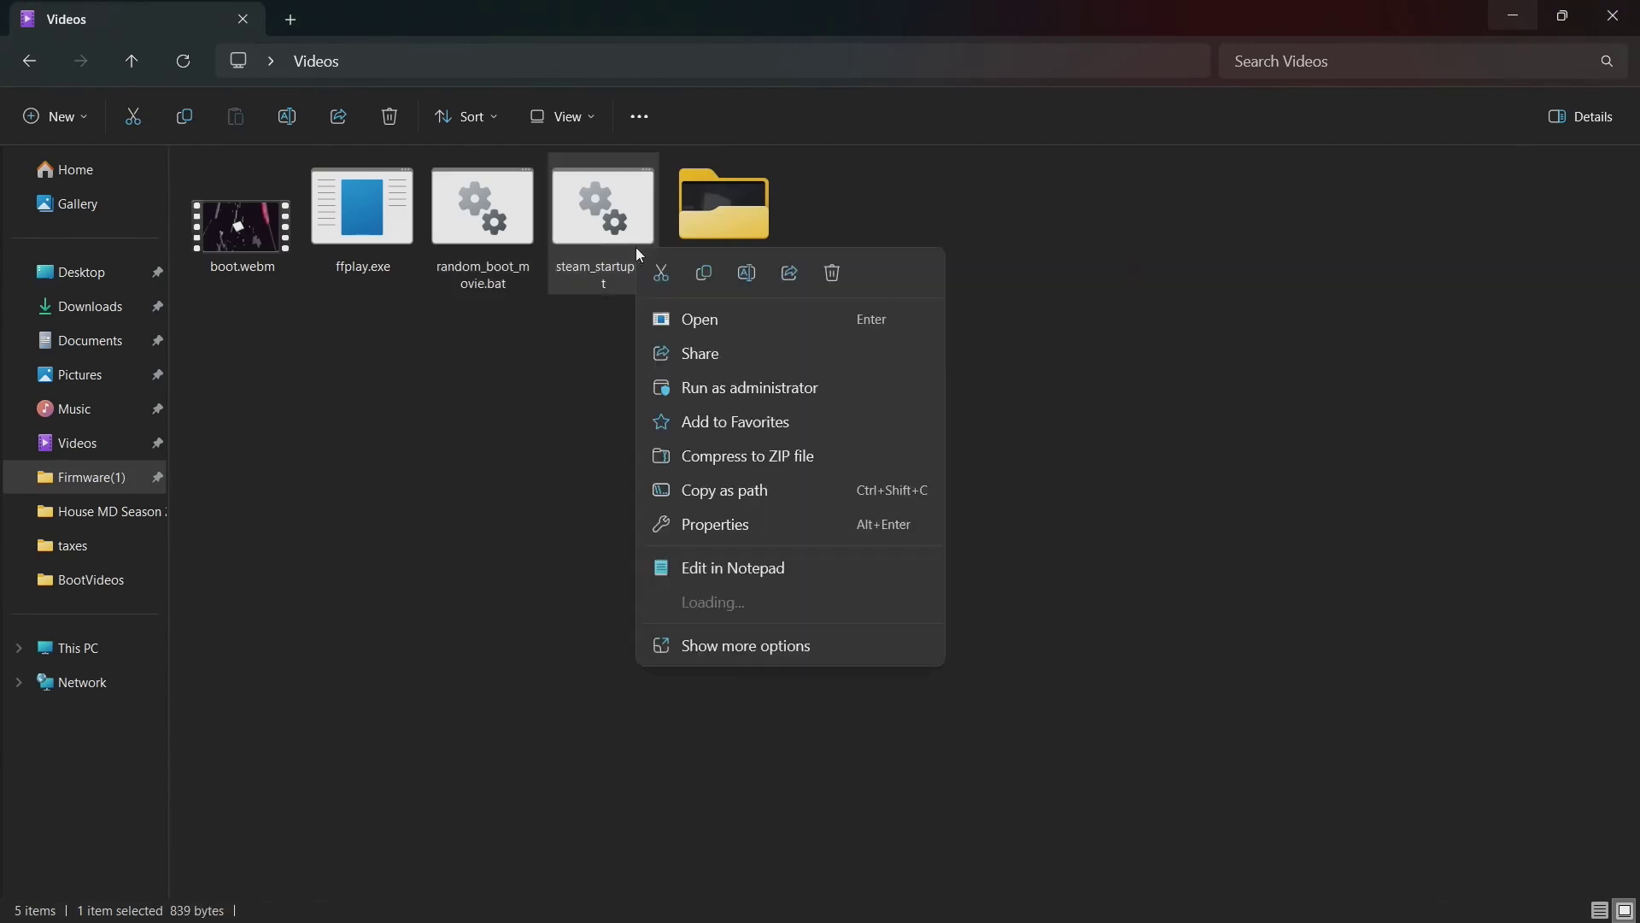
{"action": "left_click", "coordinate": [732, 535]}
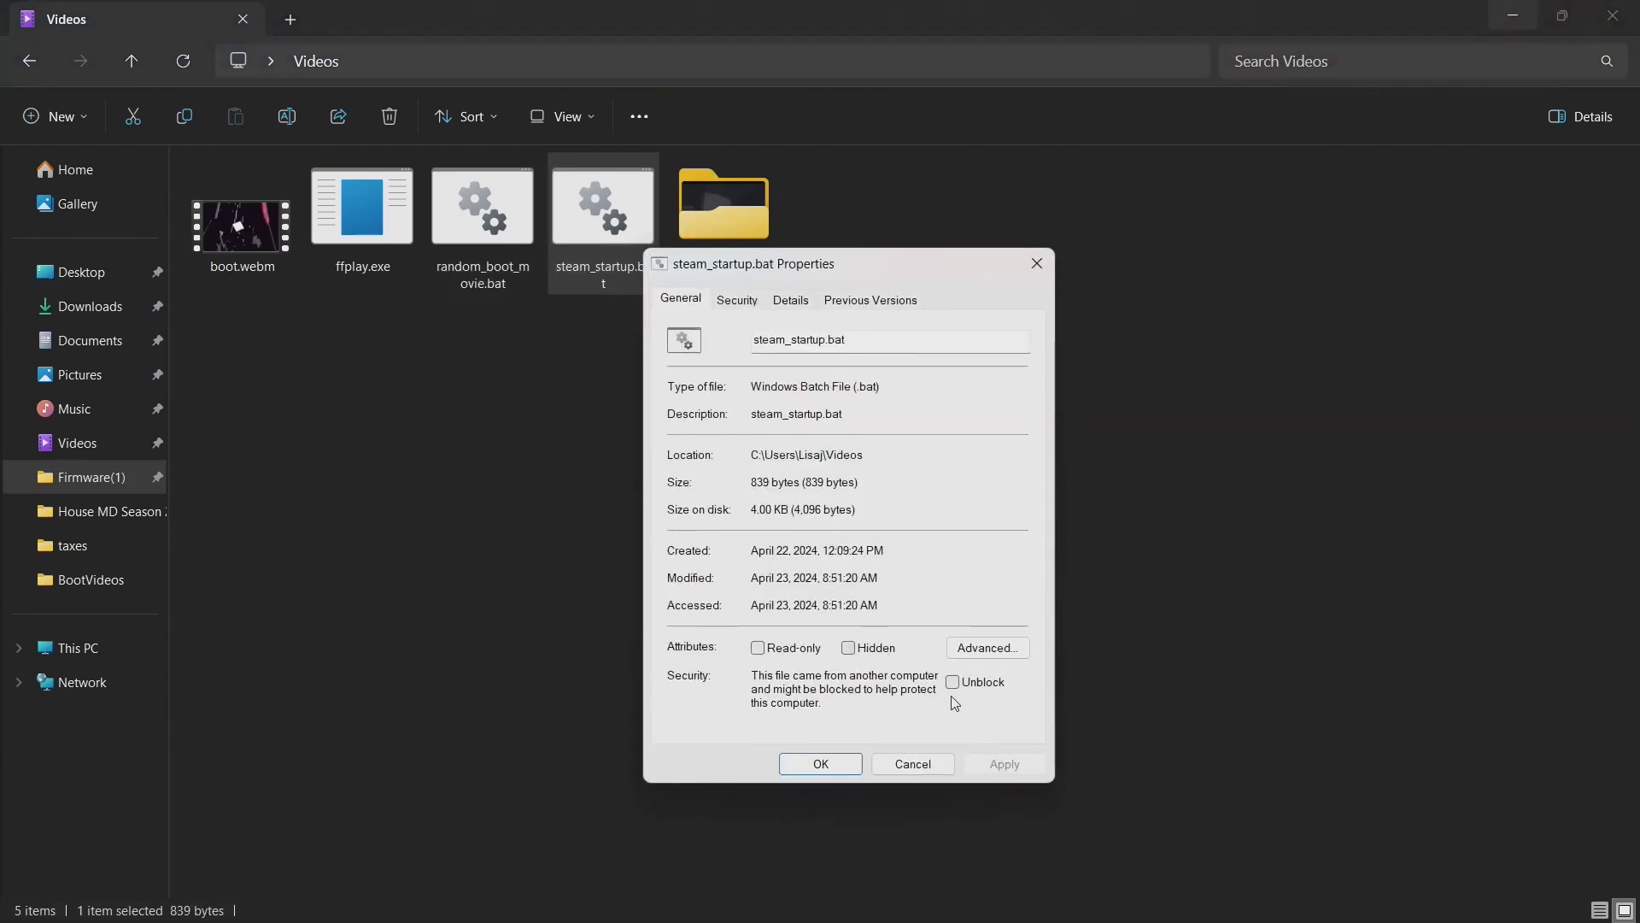
{"action": "left_click", "coordinate": [954, 688]}
{"action": "left_click", "coordinate": [995, 762]}
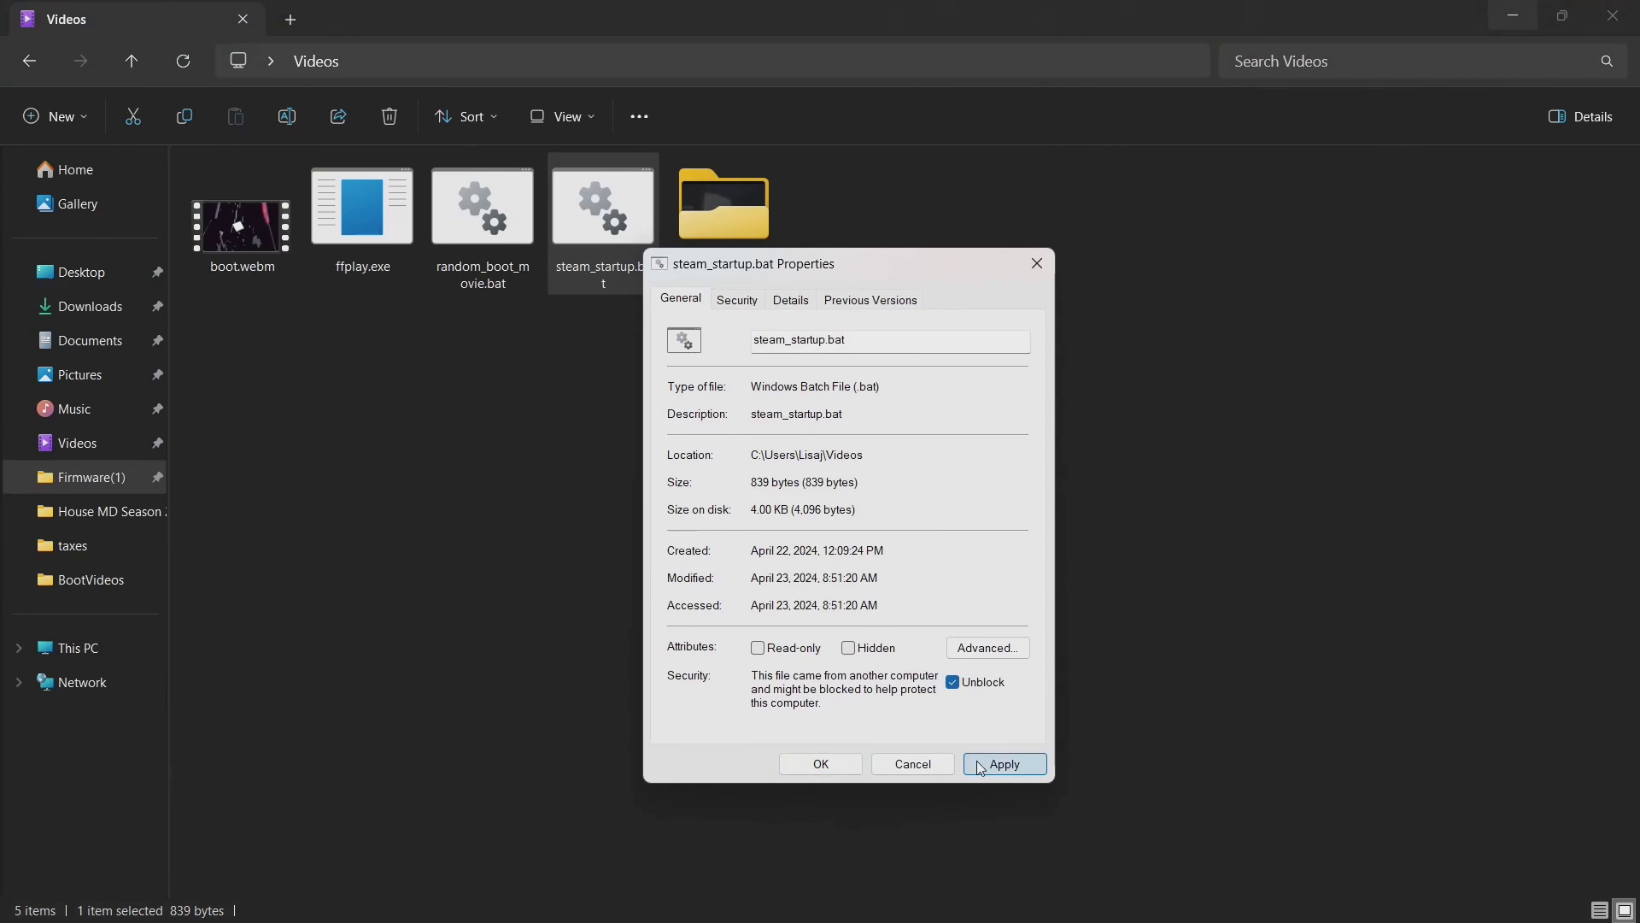
{"action": "left_click", "coordinate": [822, 763]}
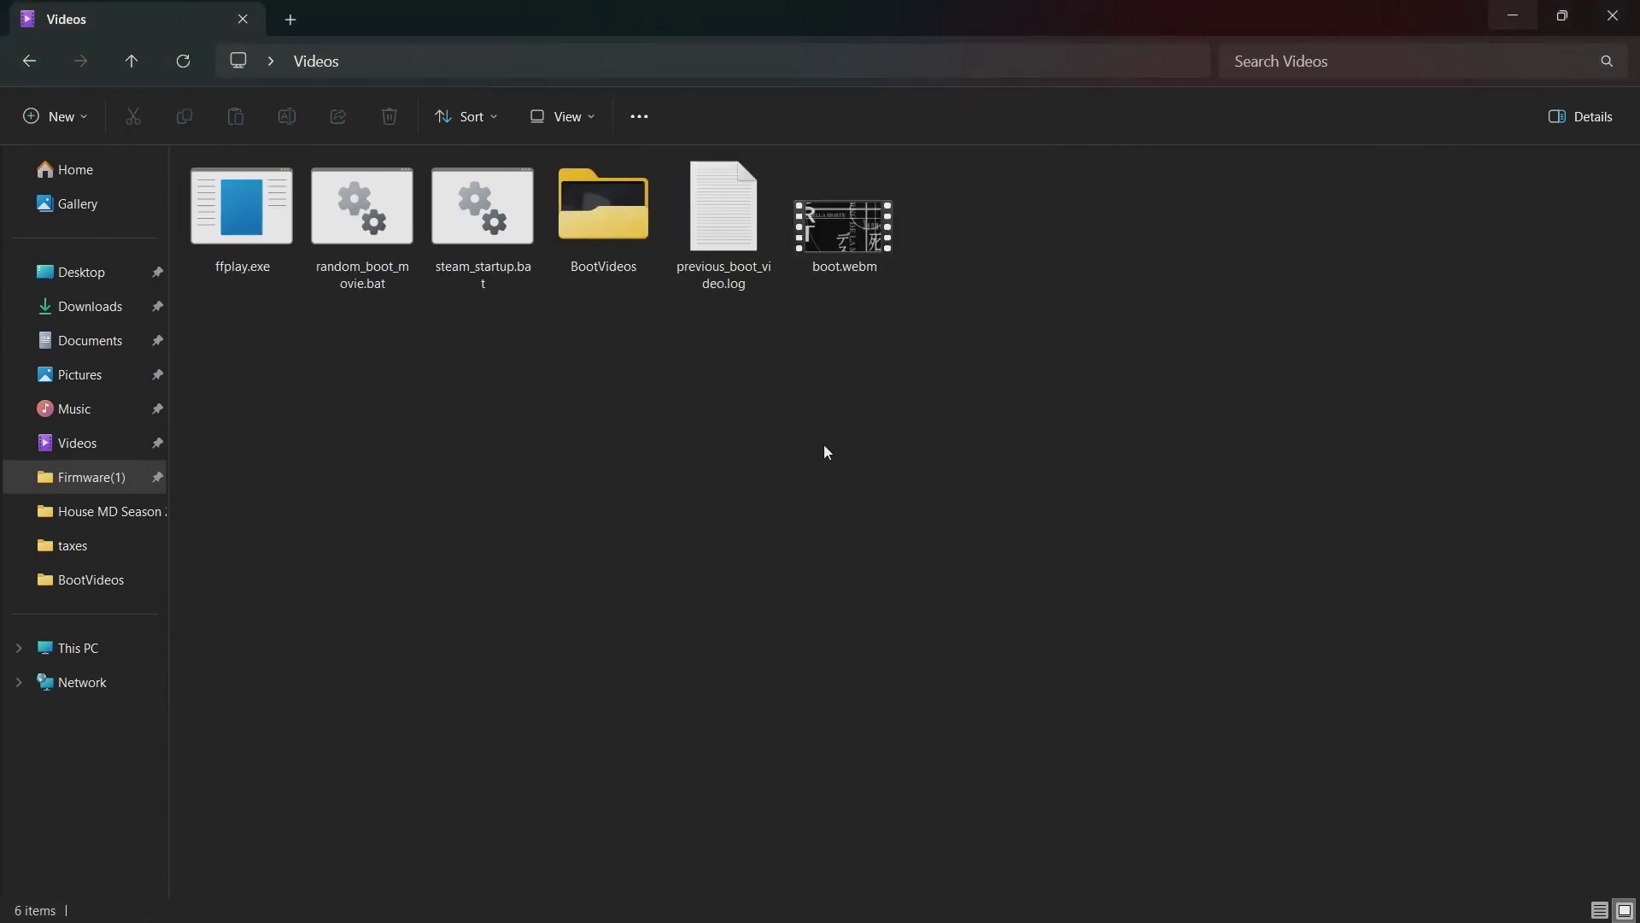
{"action": "left_click", "coordinate": [345, 220]}
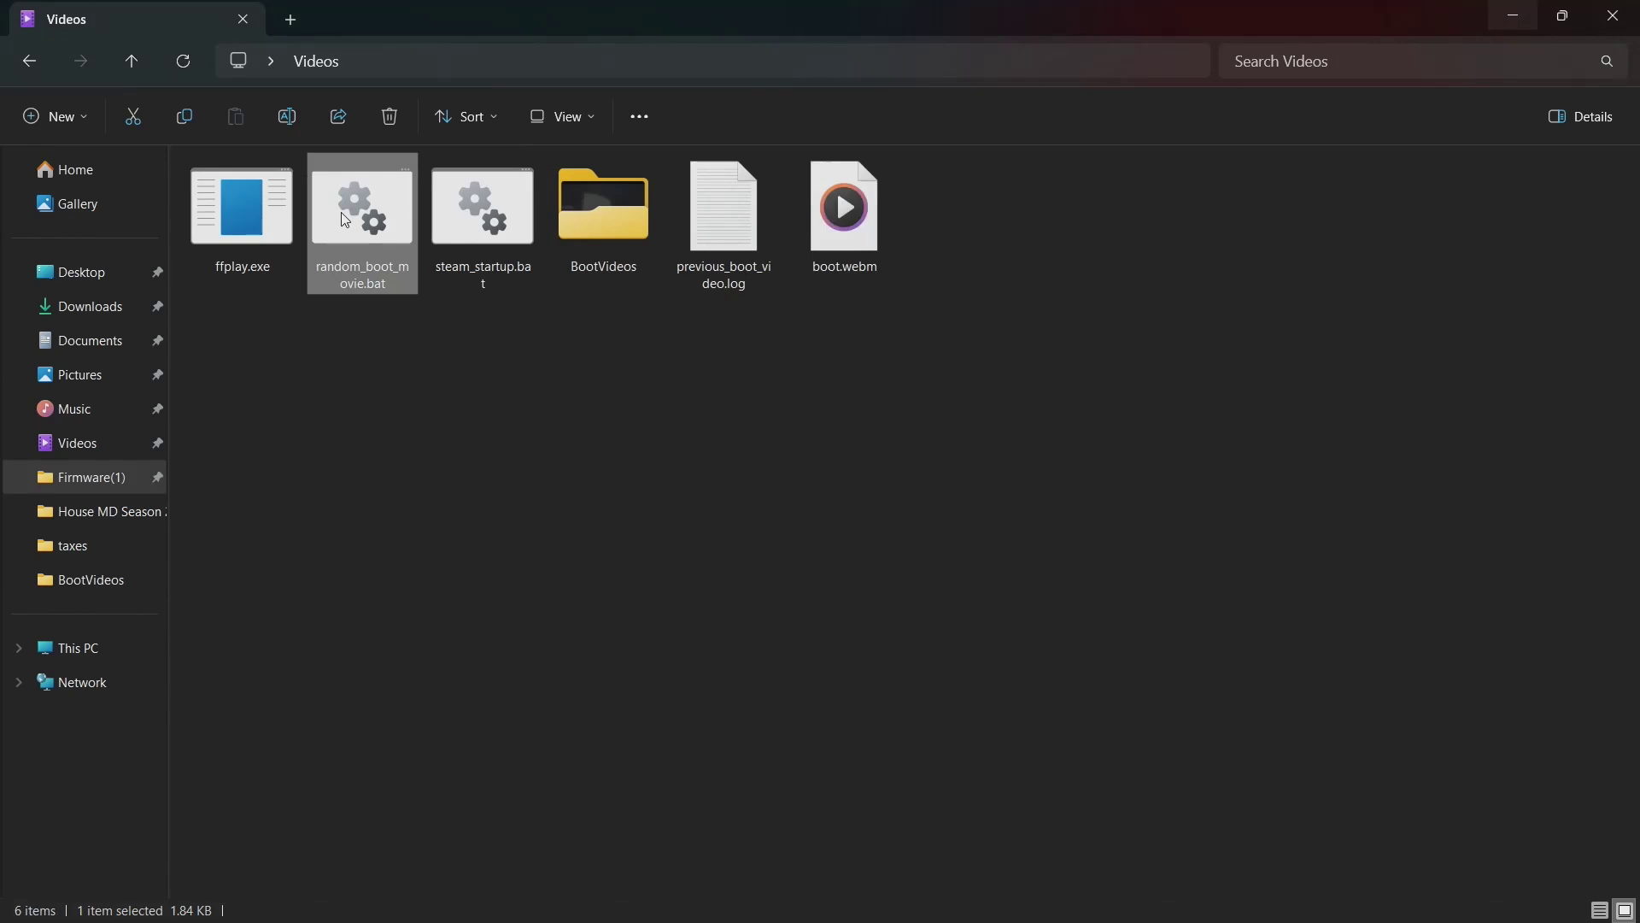
Launch Registry Editor from Windows search, allowing it to make changes.
{"action": "left_click", "coordinate": [81, 897]}
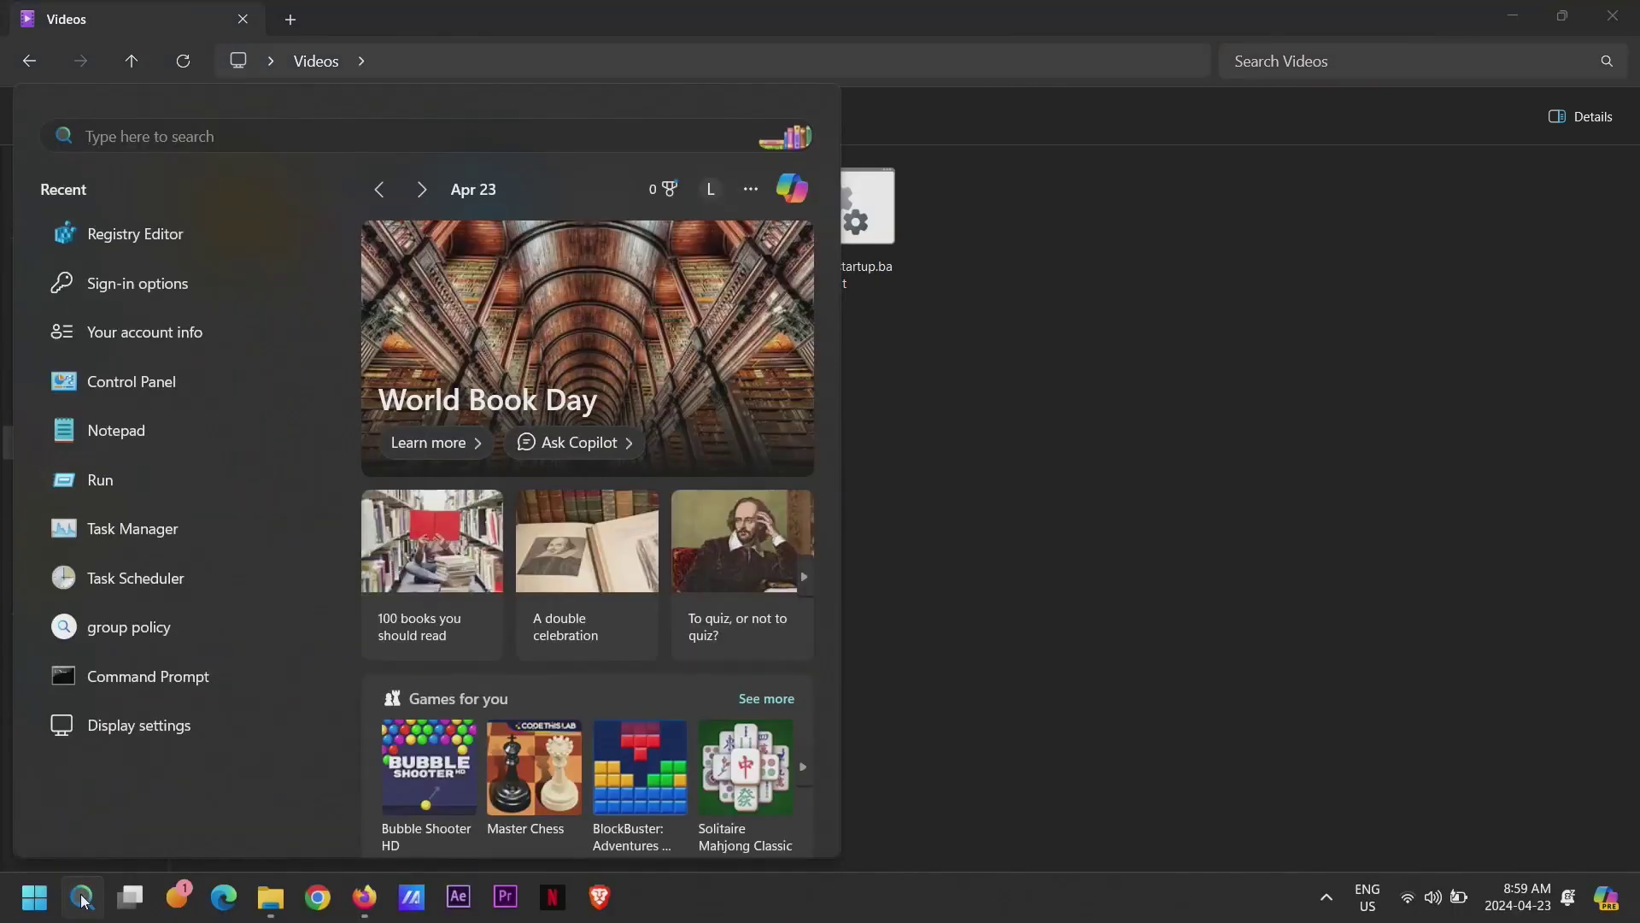
{"action": "type", "text": "reg"}
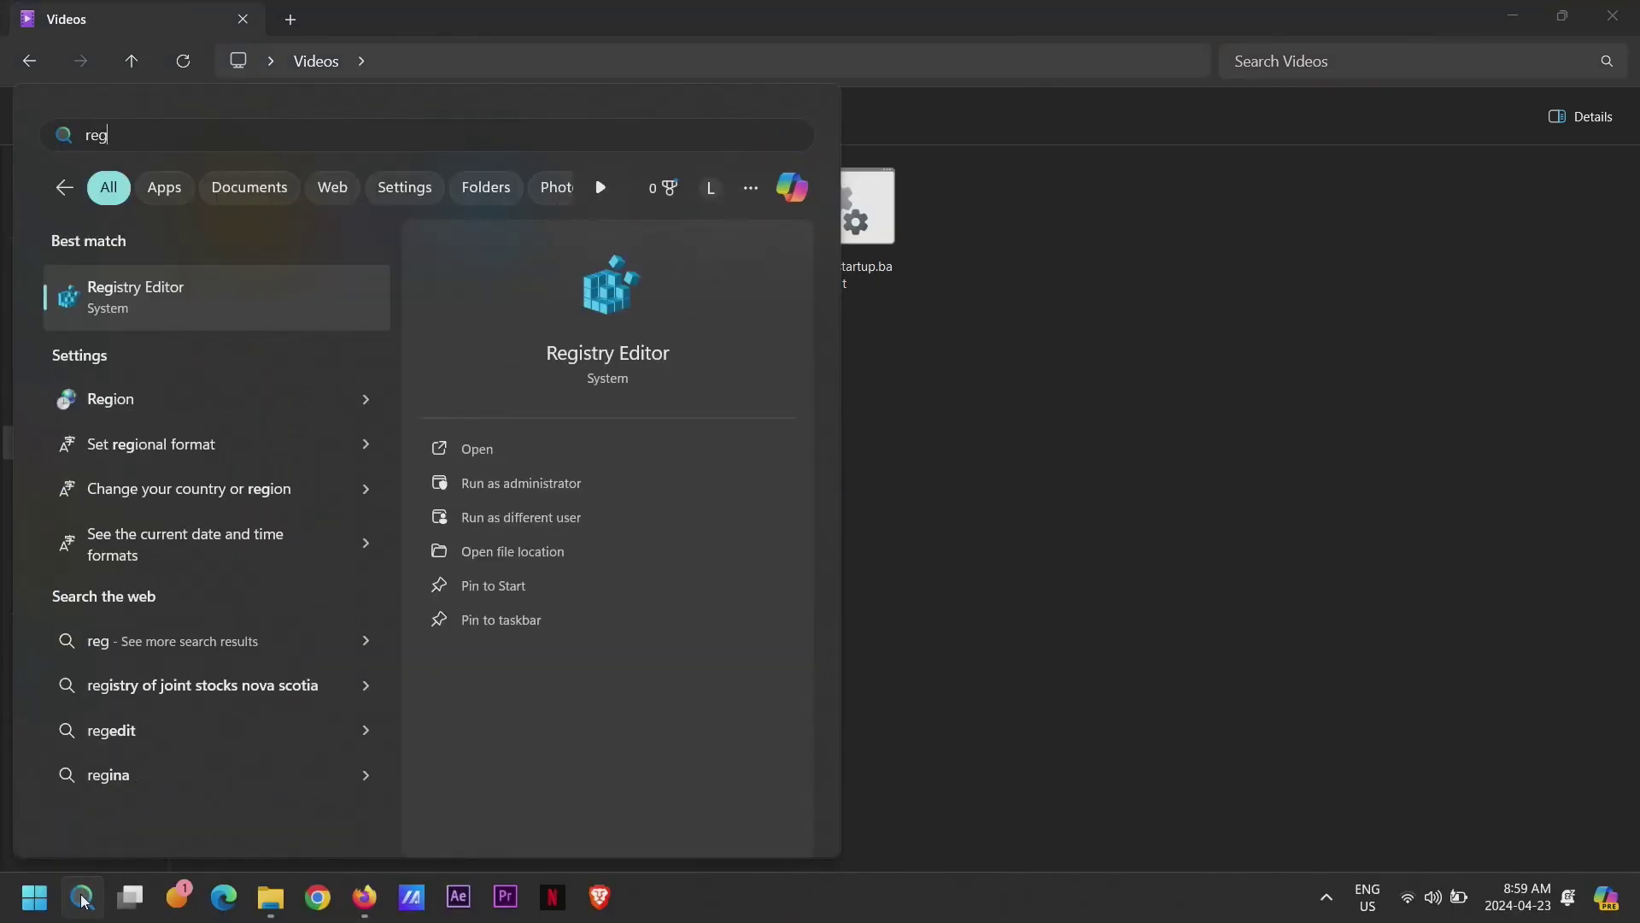
{"action": "left_click", "coordinate": [244, 310]}
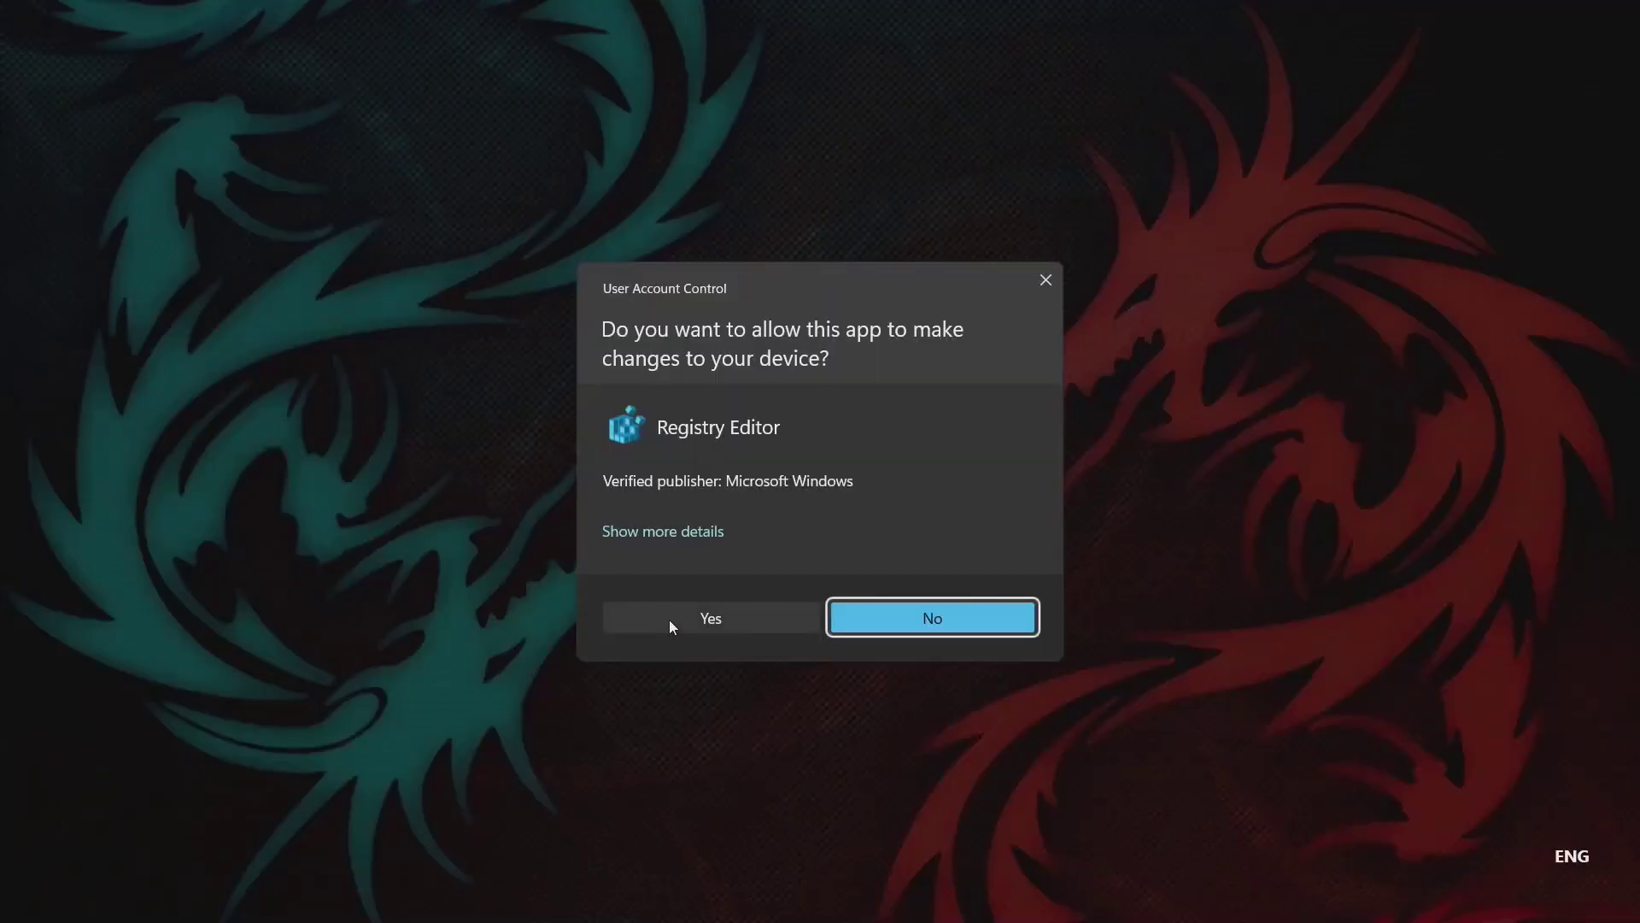
{"action": "left_click", "coordinate": [669, 619]}
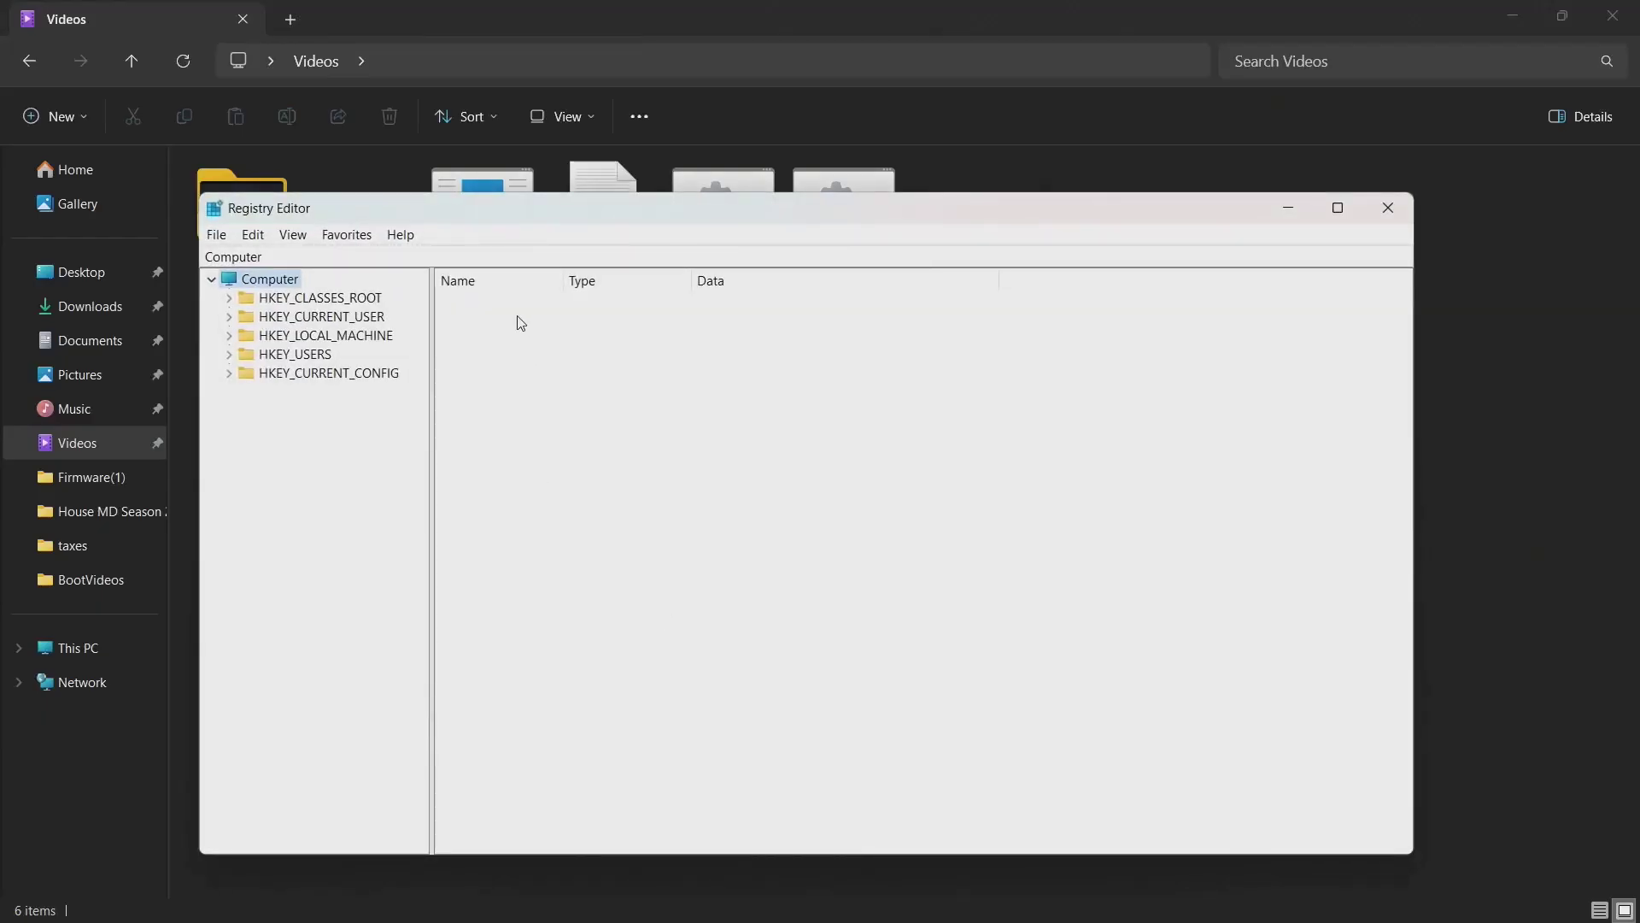
Go to HKEY_CURRENT_USER\Software\Microsoft\Windows NT\CurrentVersion\Winlogon and bring up New > String Value.
{"action": "left_click", "coordinate": [509, 259]}
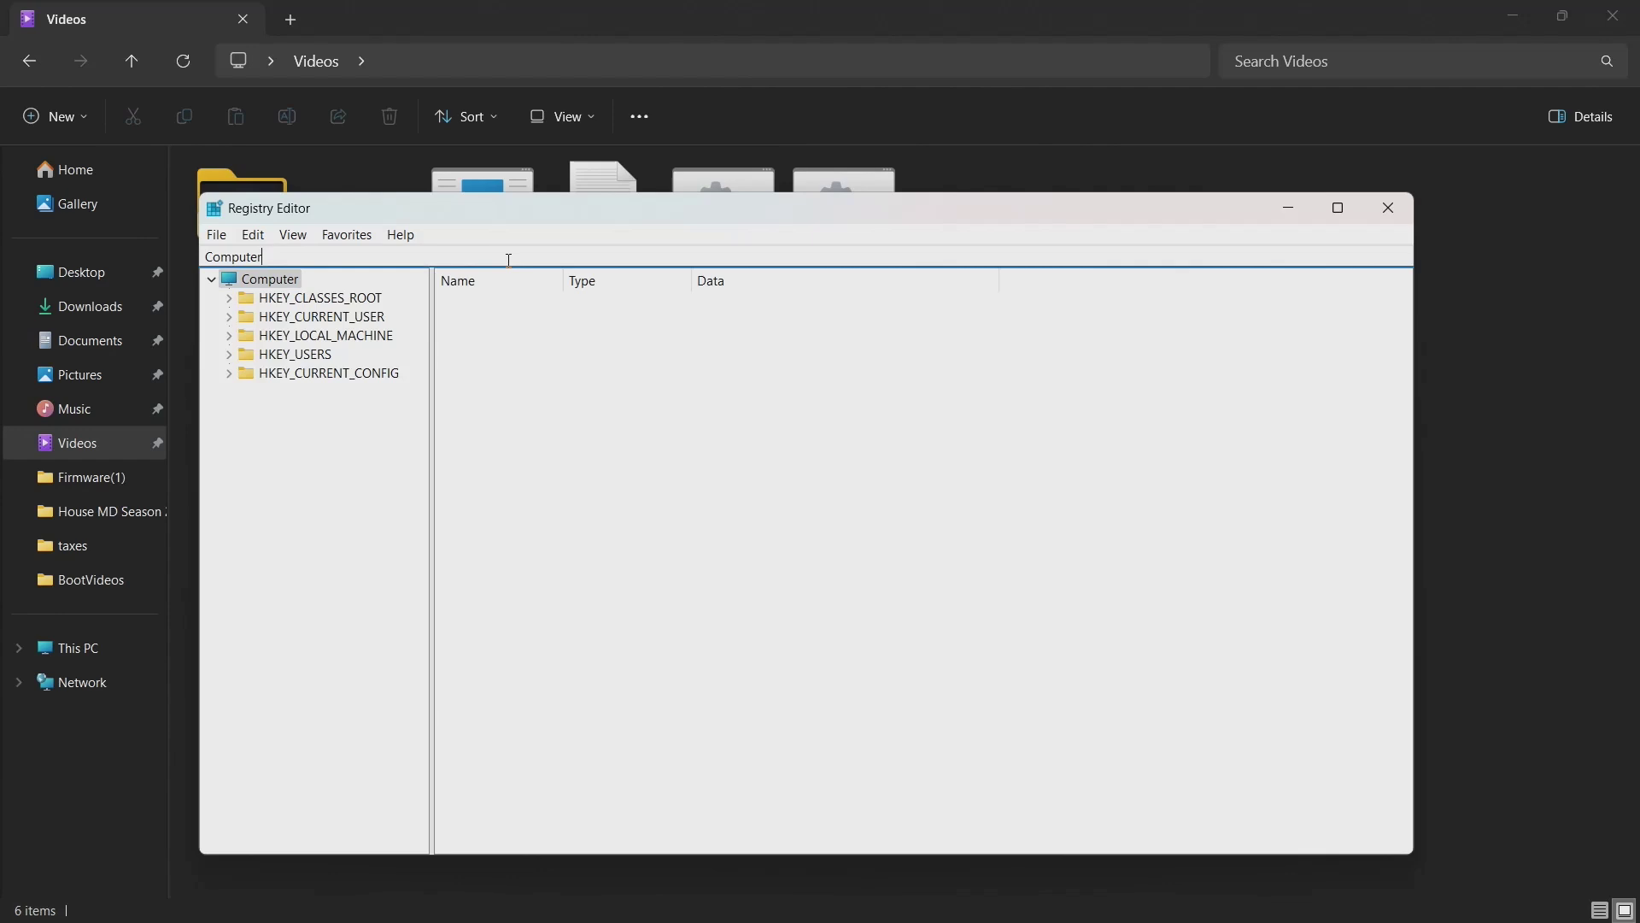
{"action": "type", "text": "\\"}
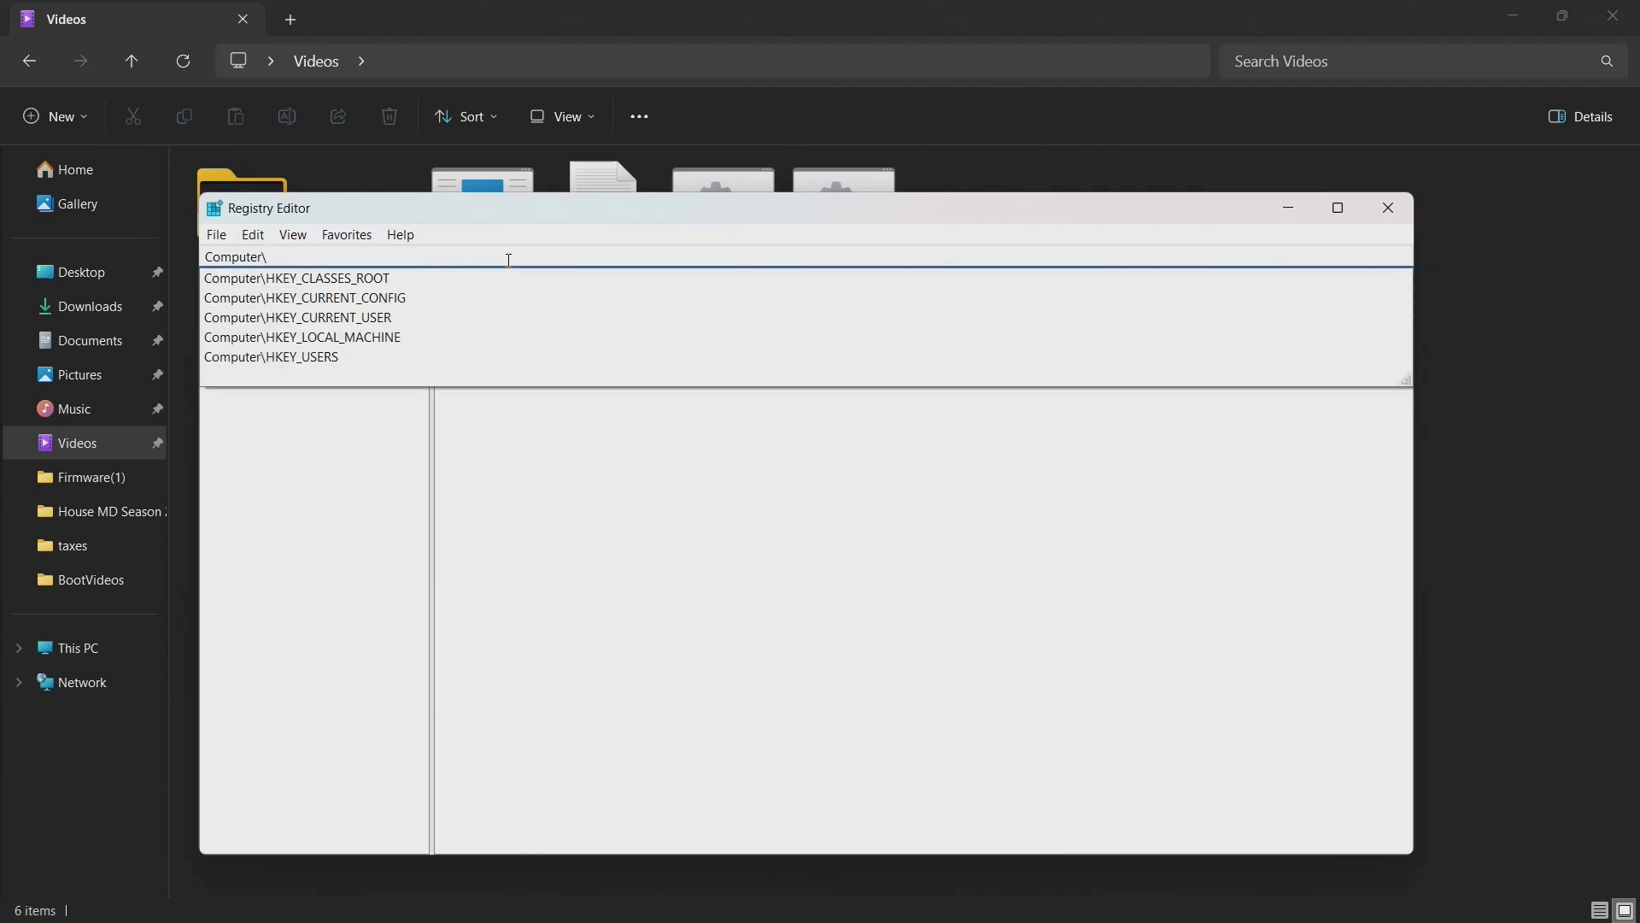
{"action": "type", "text": "hkey"}
{"action": "type", "text": "_current_"}
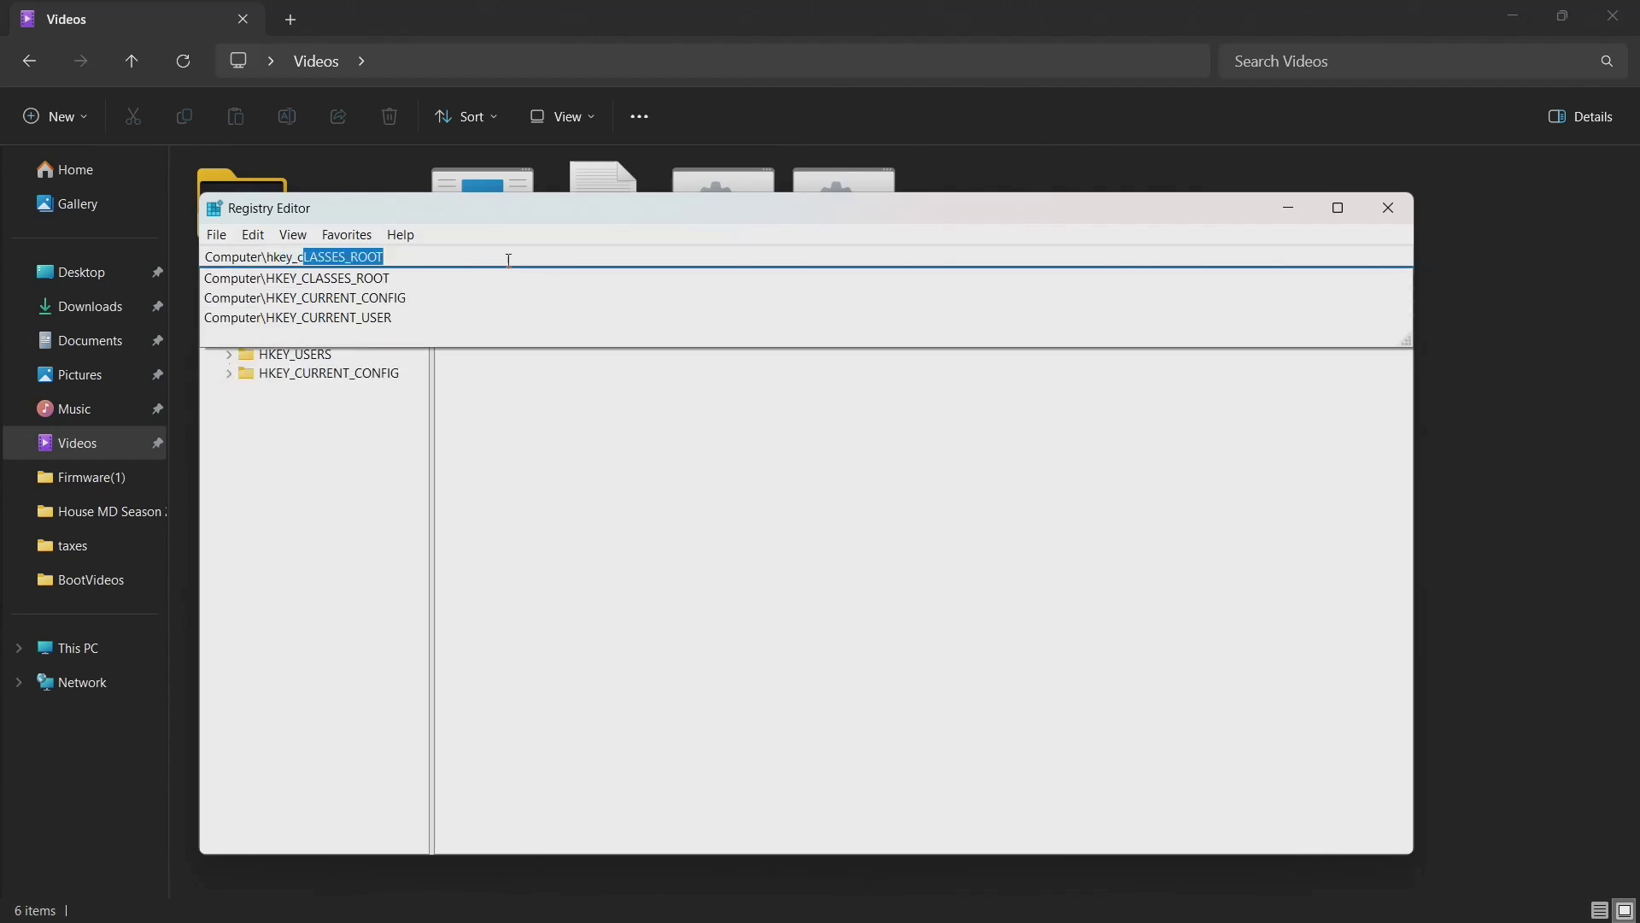
{"action": "type", "text": "user"}
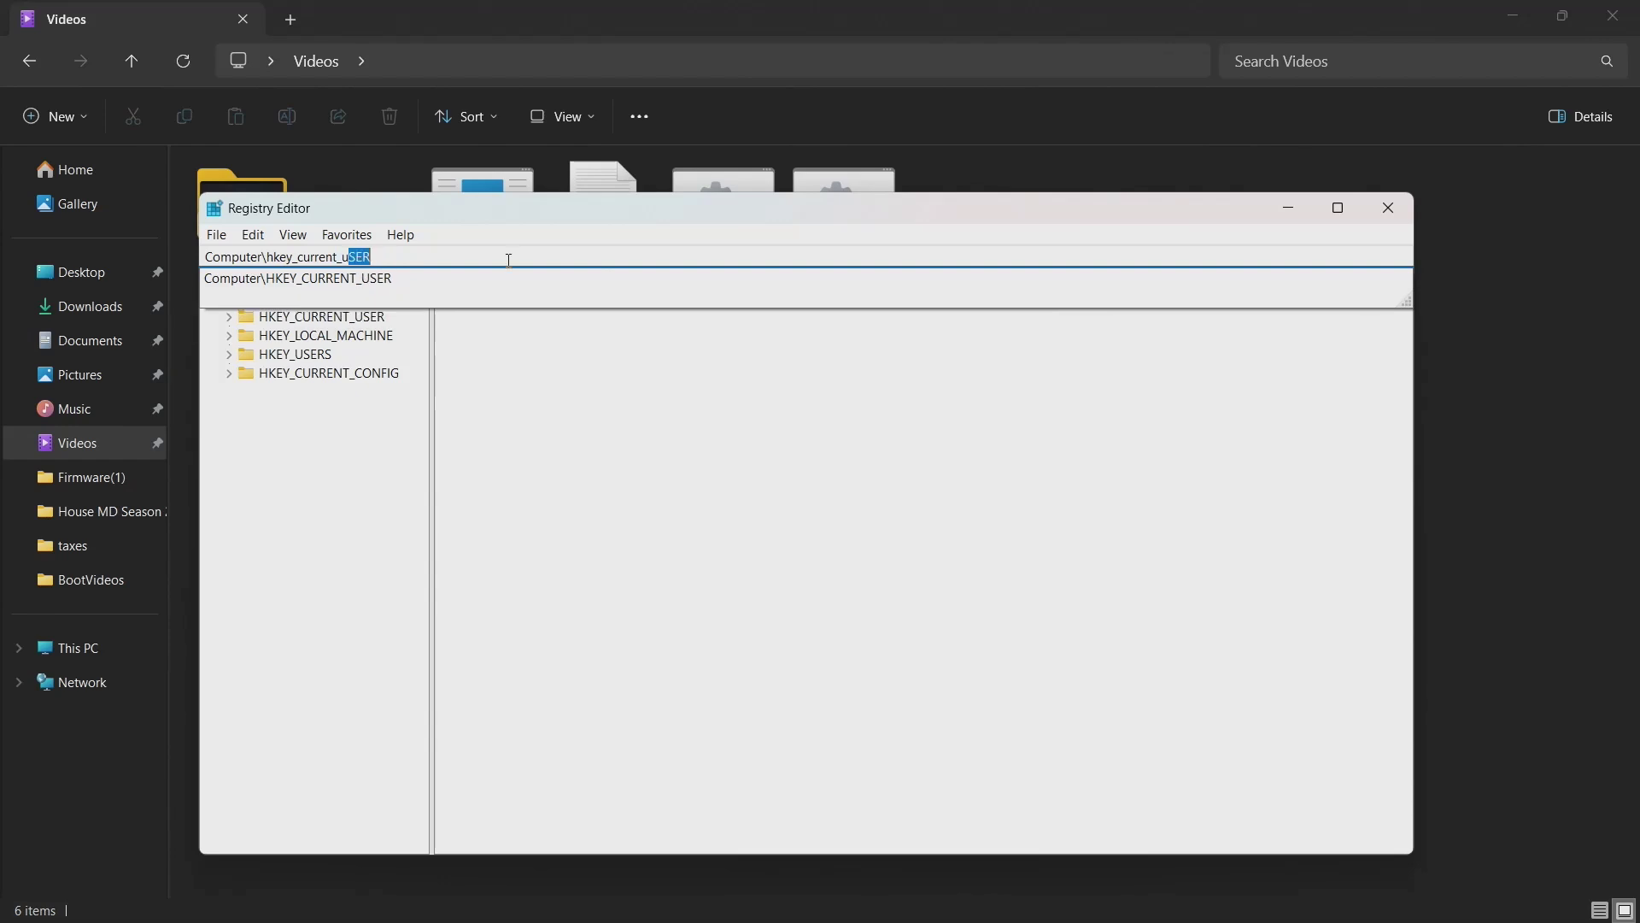
{"action": "left_click", "coordinate": [509, 260]}
{"action": "type", "text": "\\"}
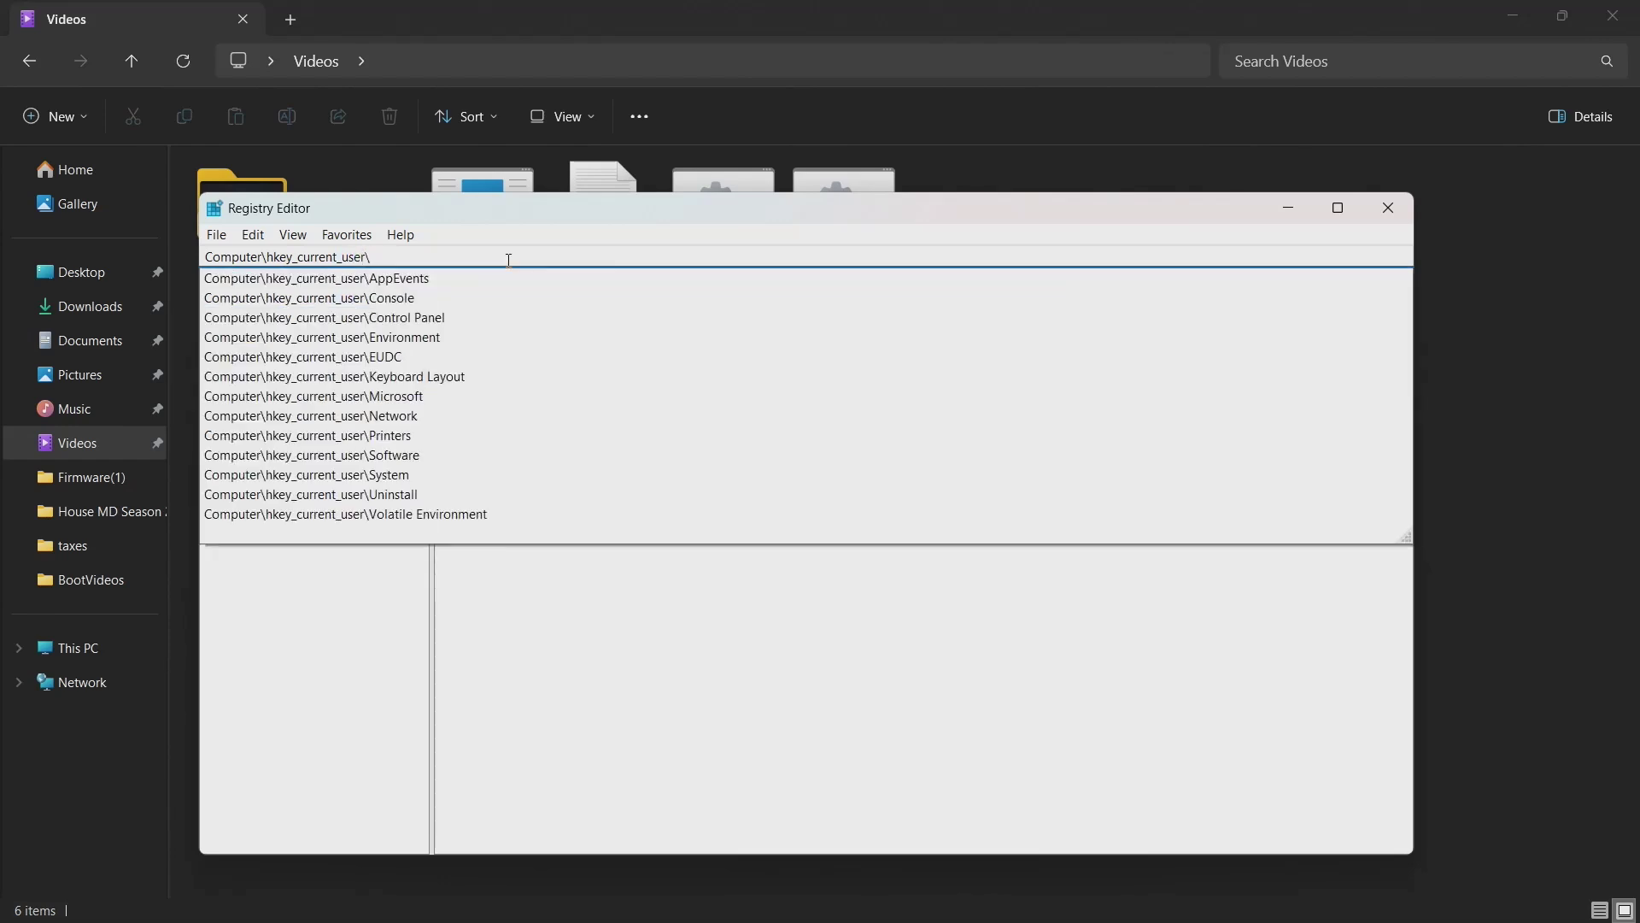
{"action": "type", "text": "software\\"}
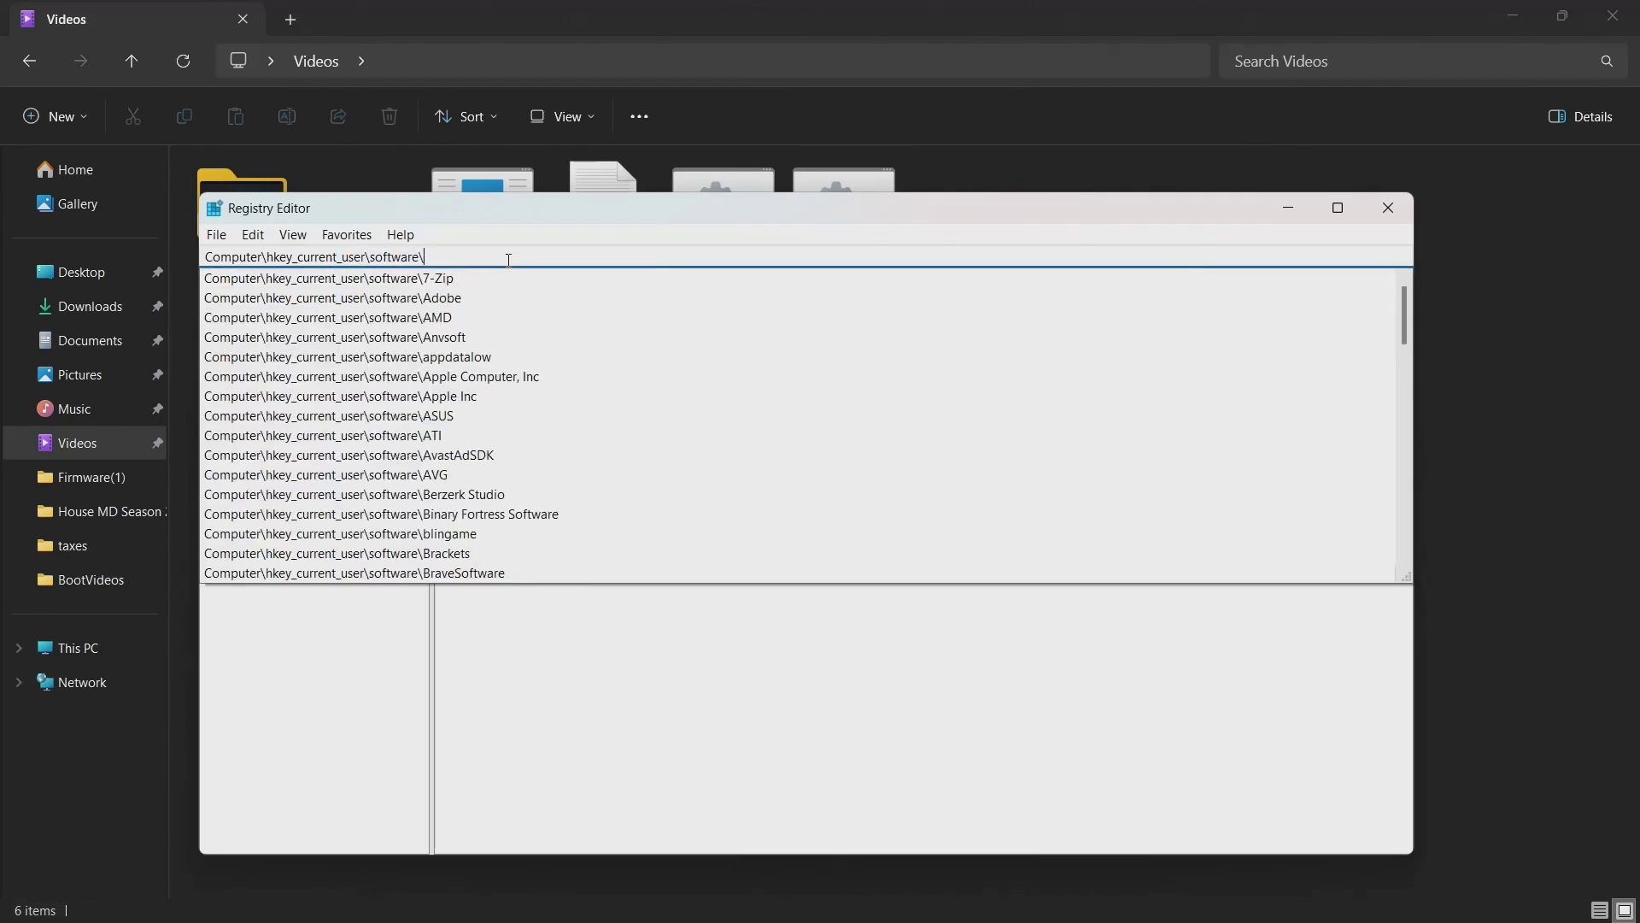
{"action": "type", "text": "microsoft"}
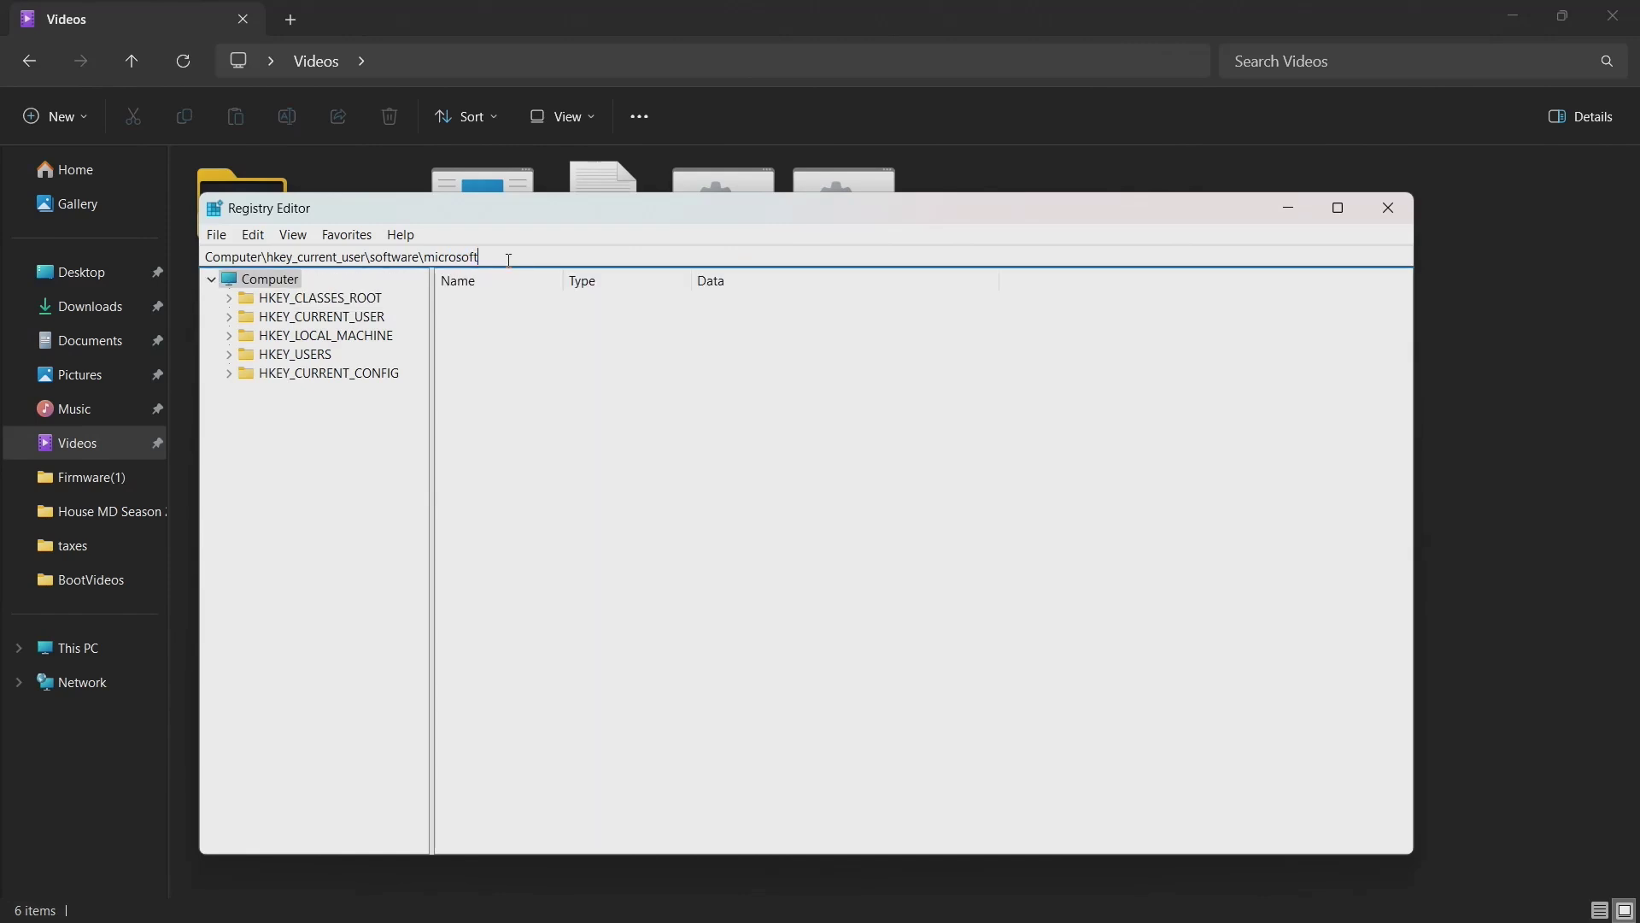
{"action": "type", "text": "\\windows"}
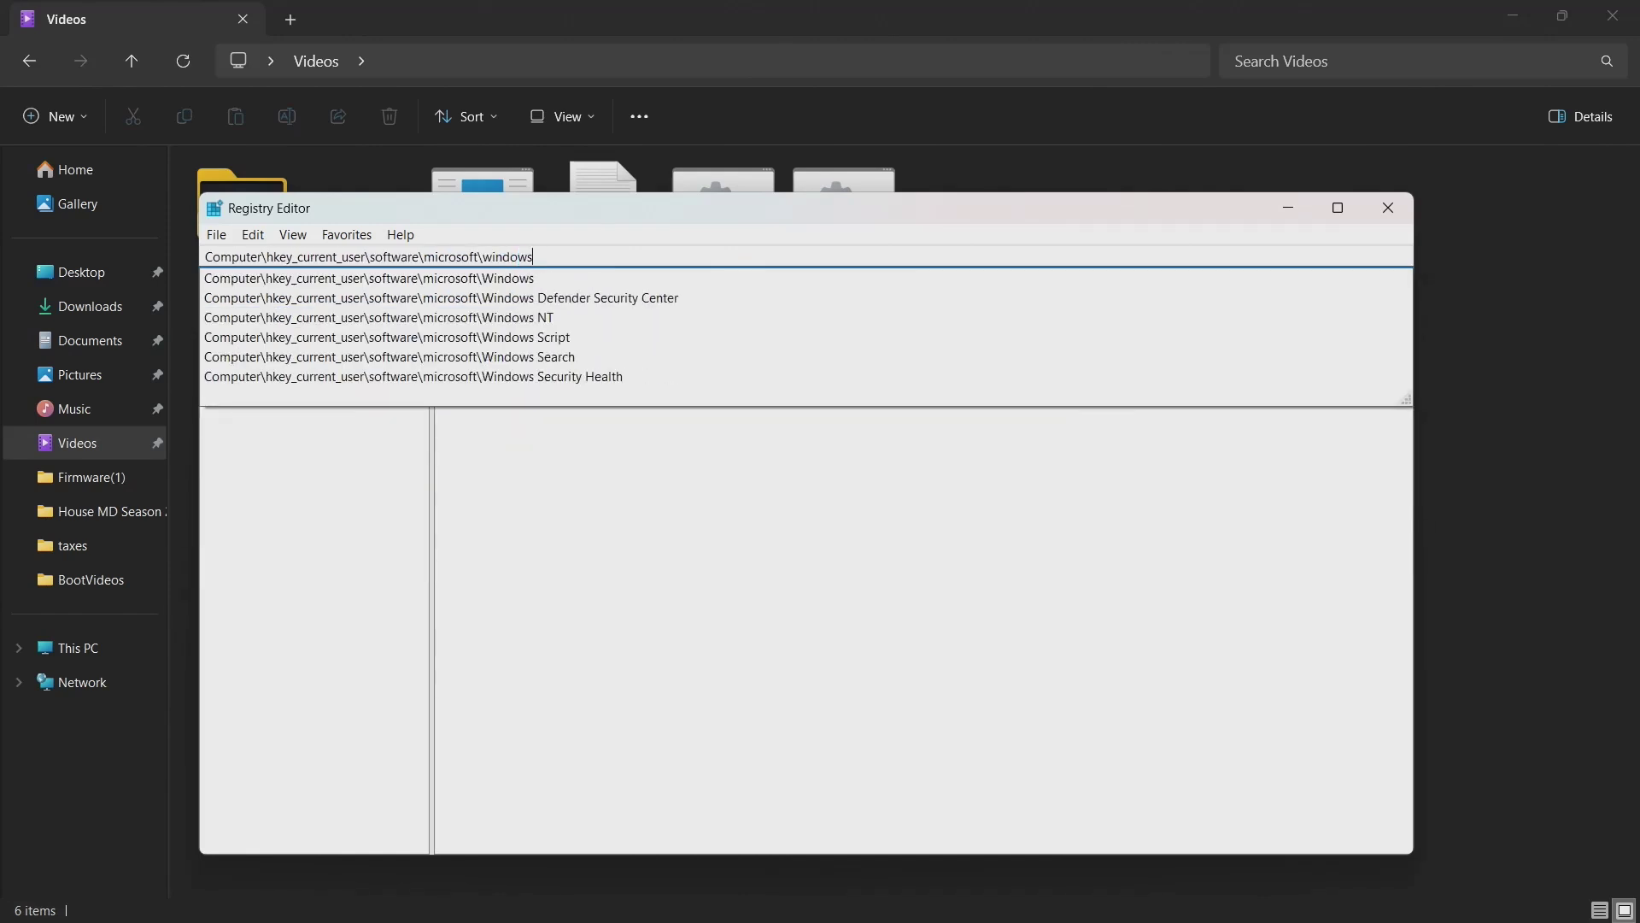
{"action": "type", "text": " nt\\"}
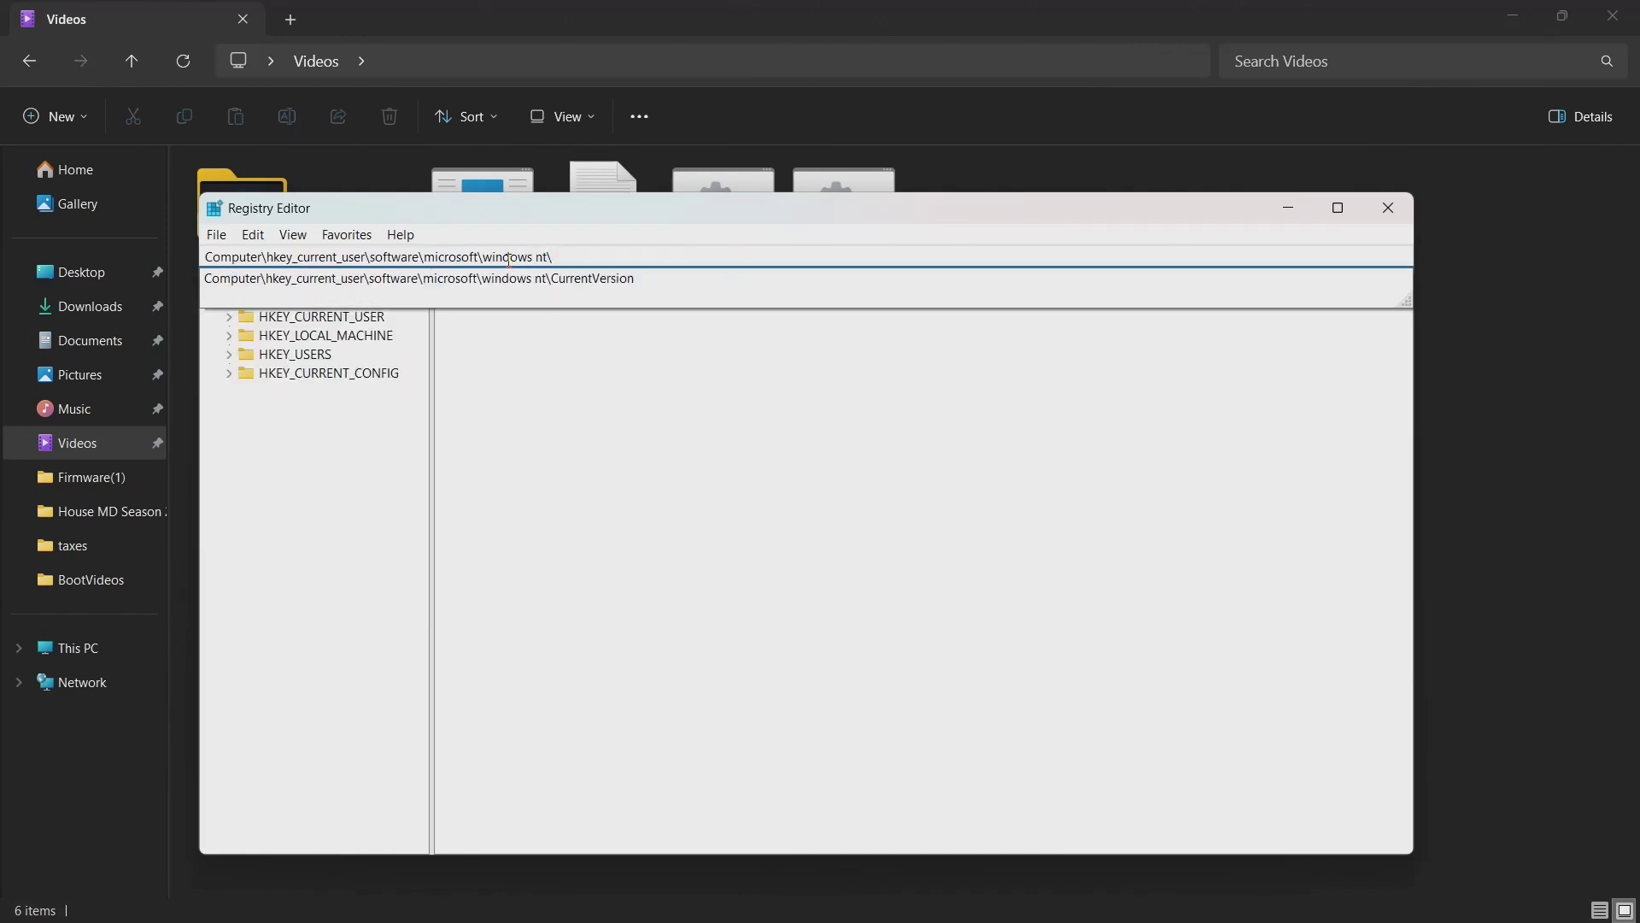
{"action": "type", "text": "currentversion\\win"}
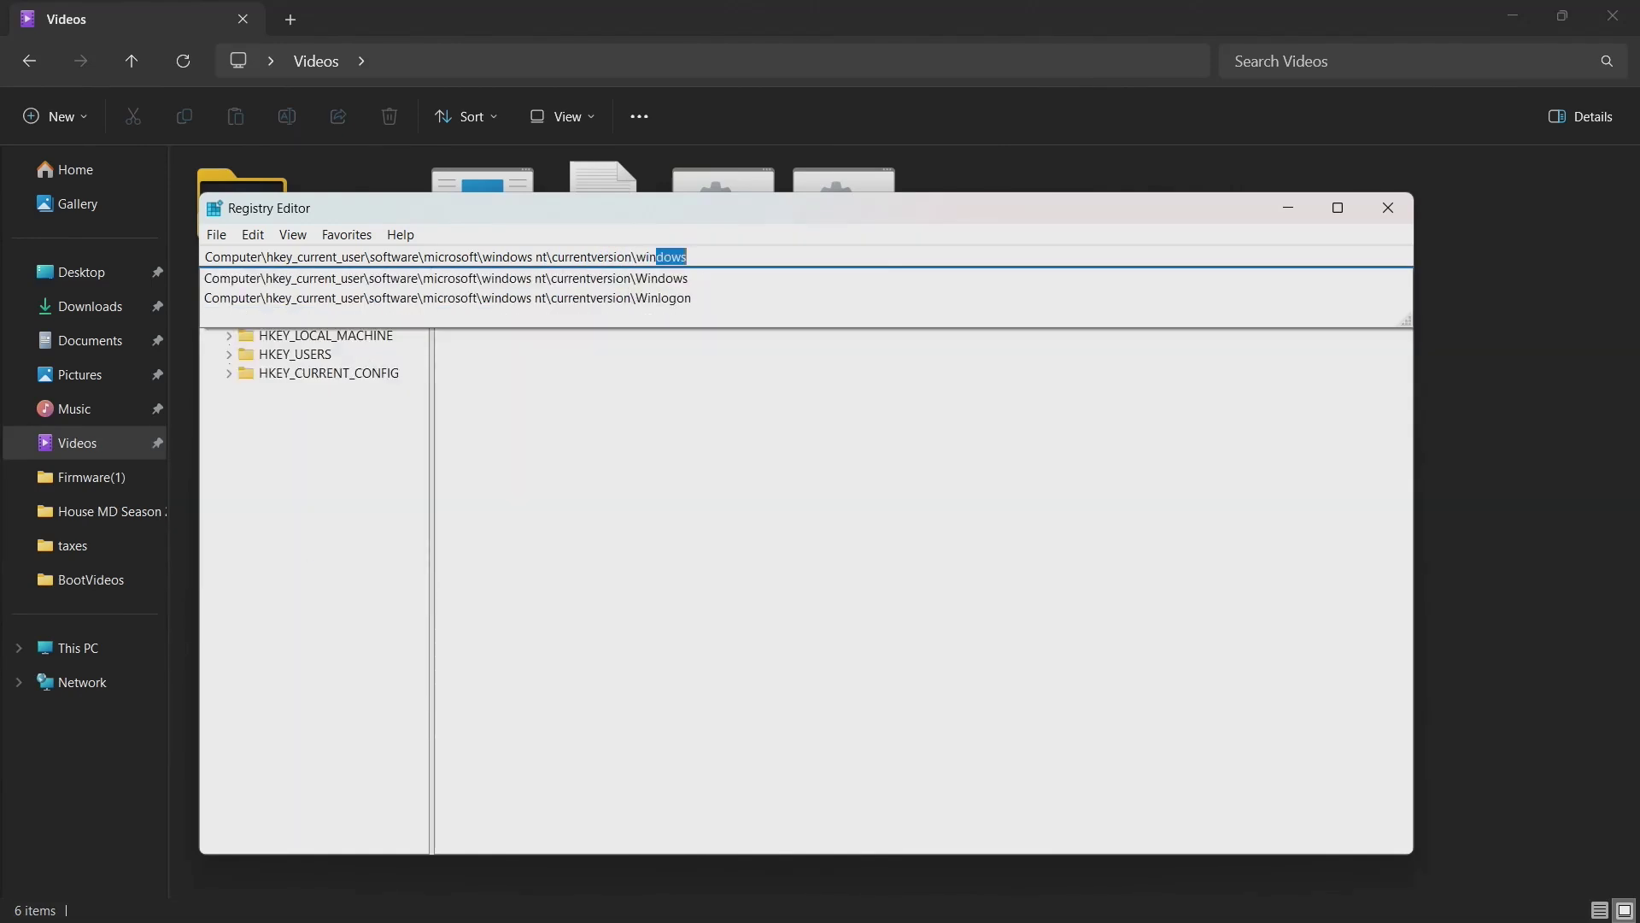
{"action": "type", "text": "logon"}
{"action": "key", "text": "Return"}
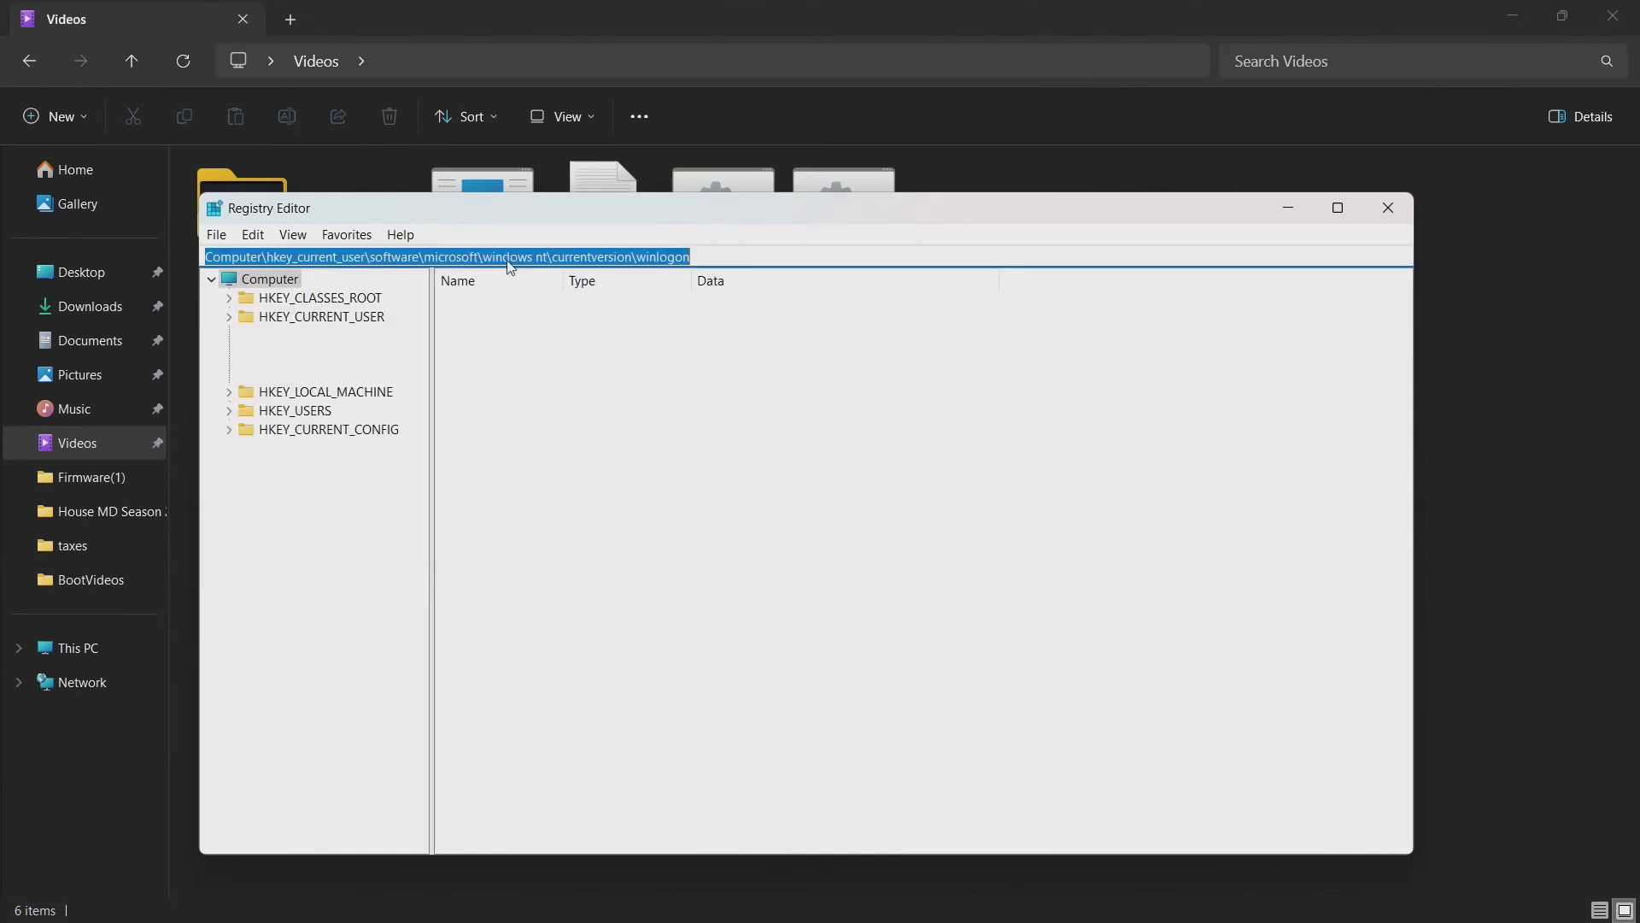
{"action": "right_click", "coordinate": [608, 425]}
{"action": "mouse_move", "coordinate": [658, 440]}
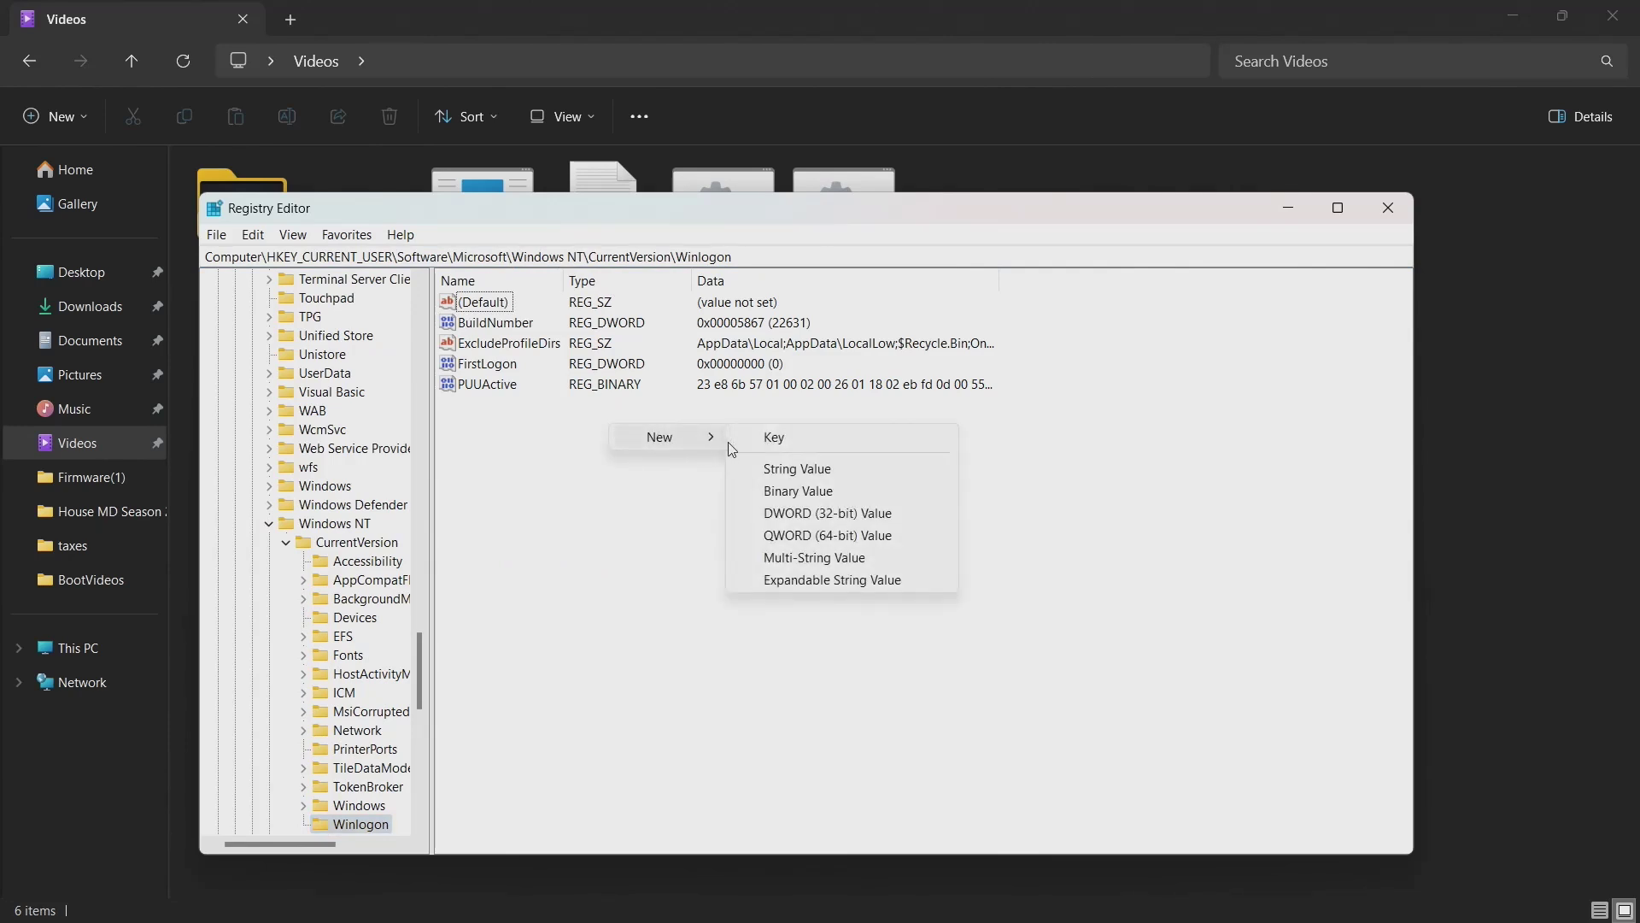
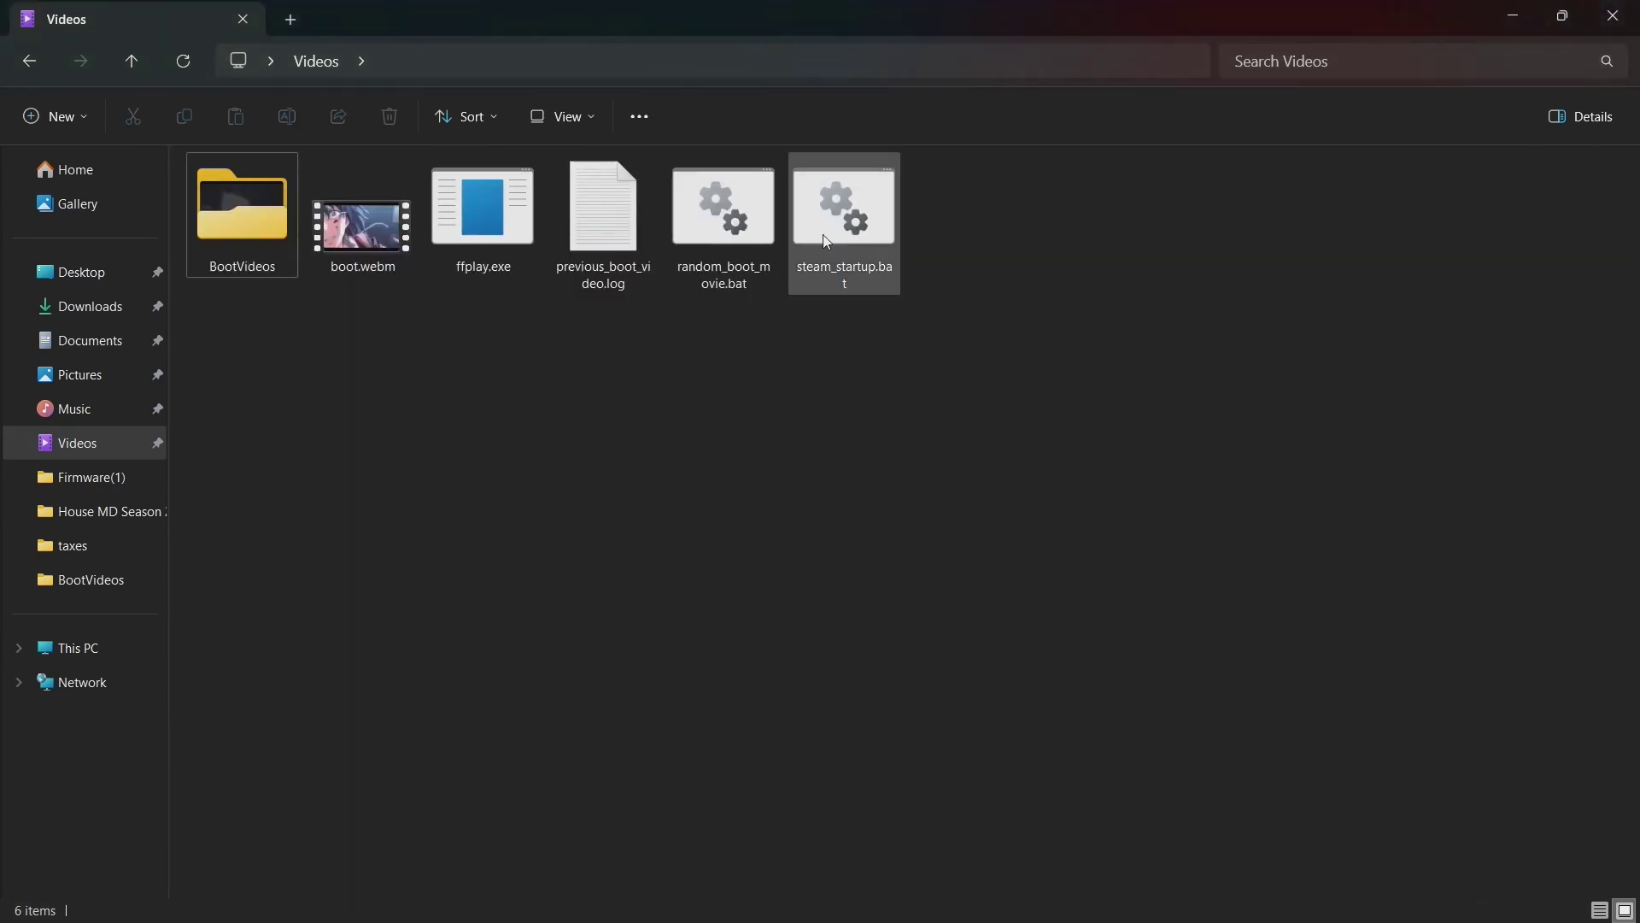
Copy steam_startup.bat's full path to the clipboard and bring Registry Editor back to the front.
{"action": "right_click", "coordinate": [825, 239]}
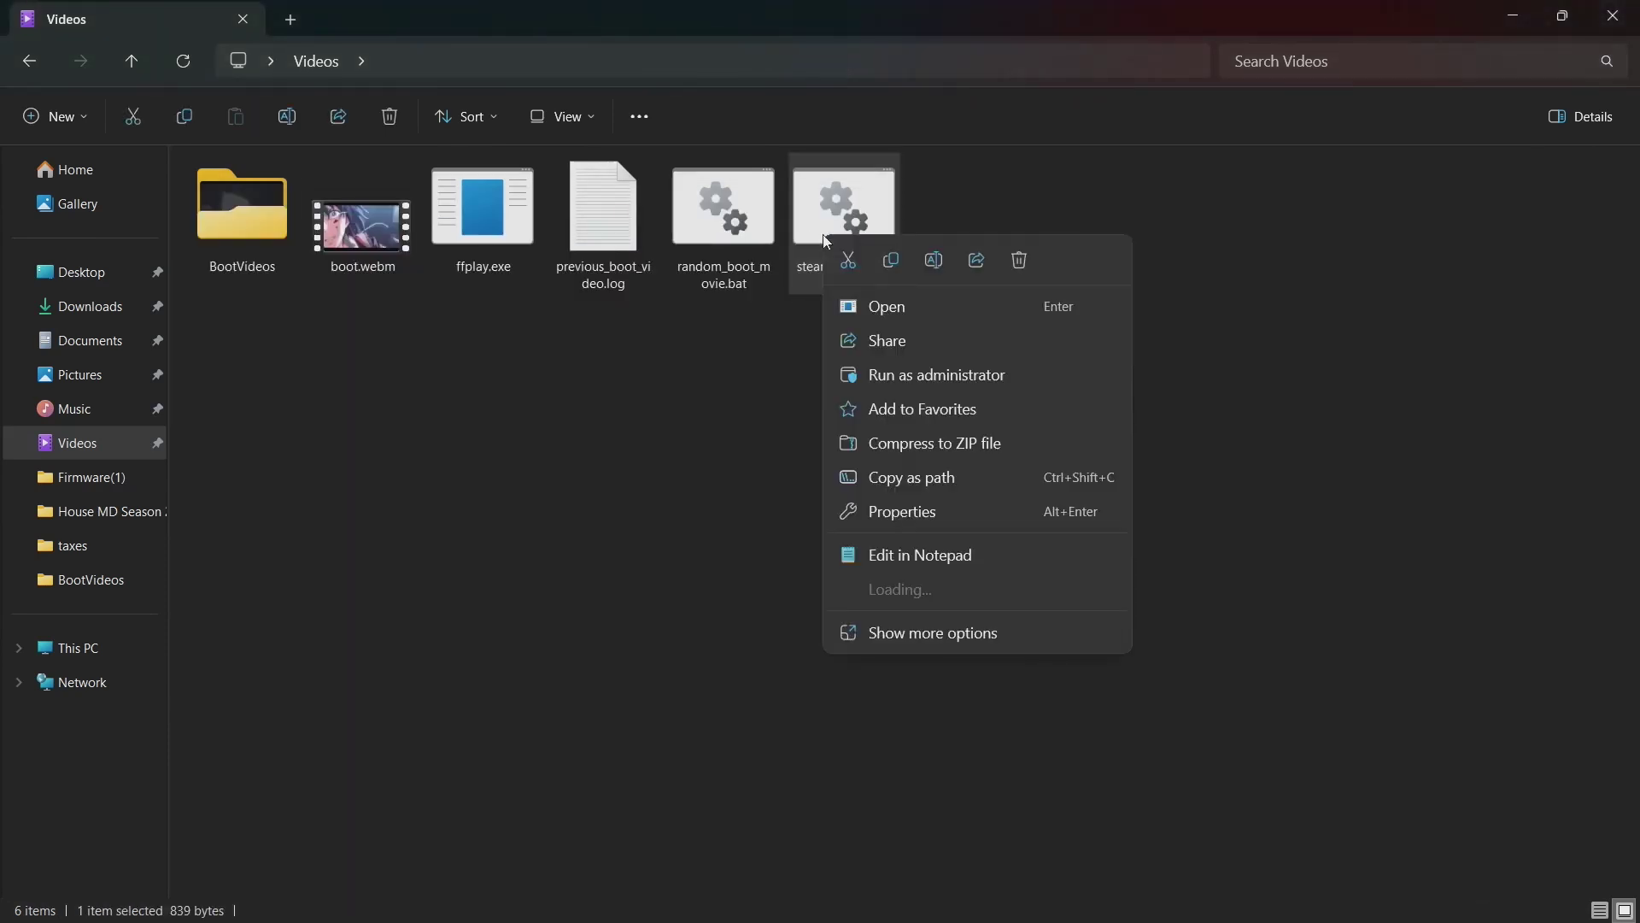
{"action": "left_click", "coordinate": [893, 479]}
{"action": "left_click", "coordinate": [861, 541]}
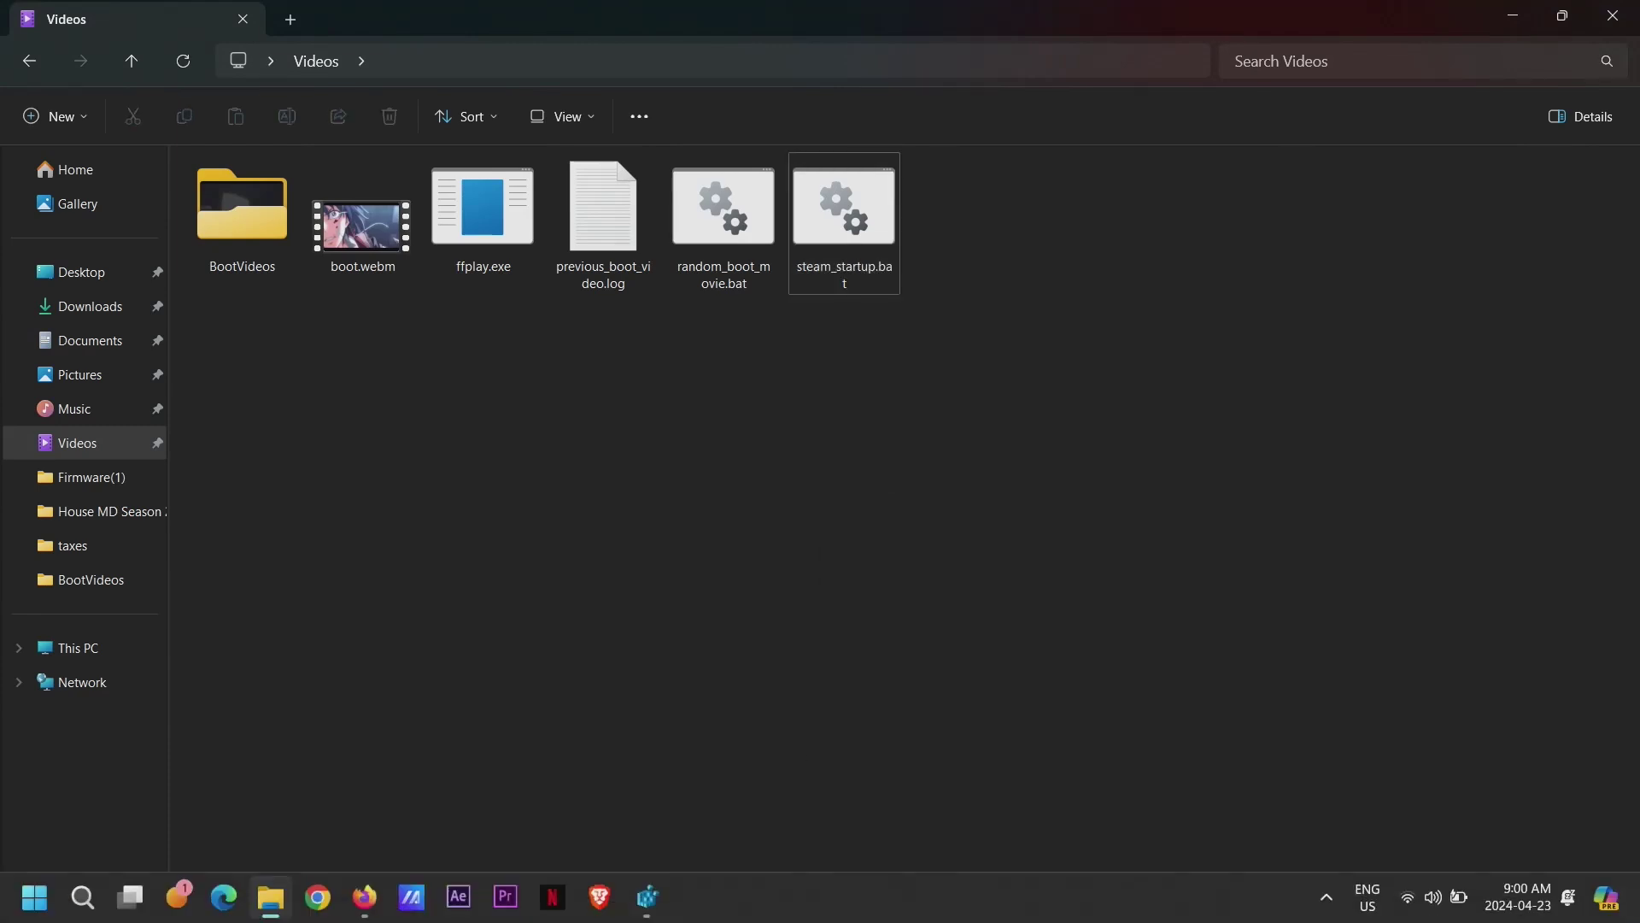
{"action": "left_click", "coordinate": [661, 911]}
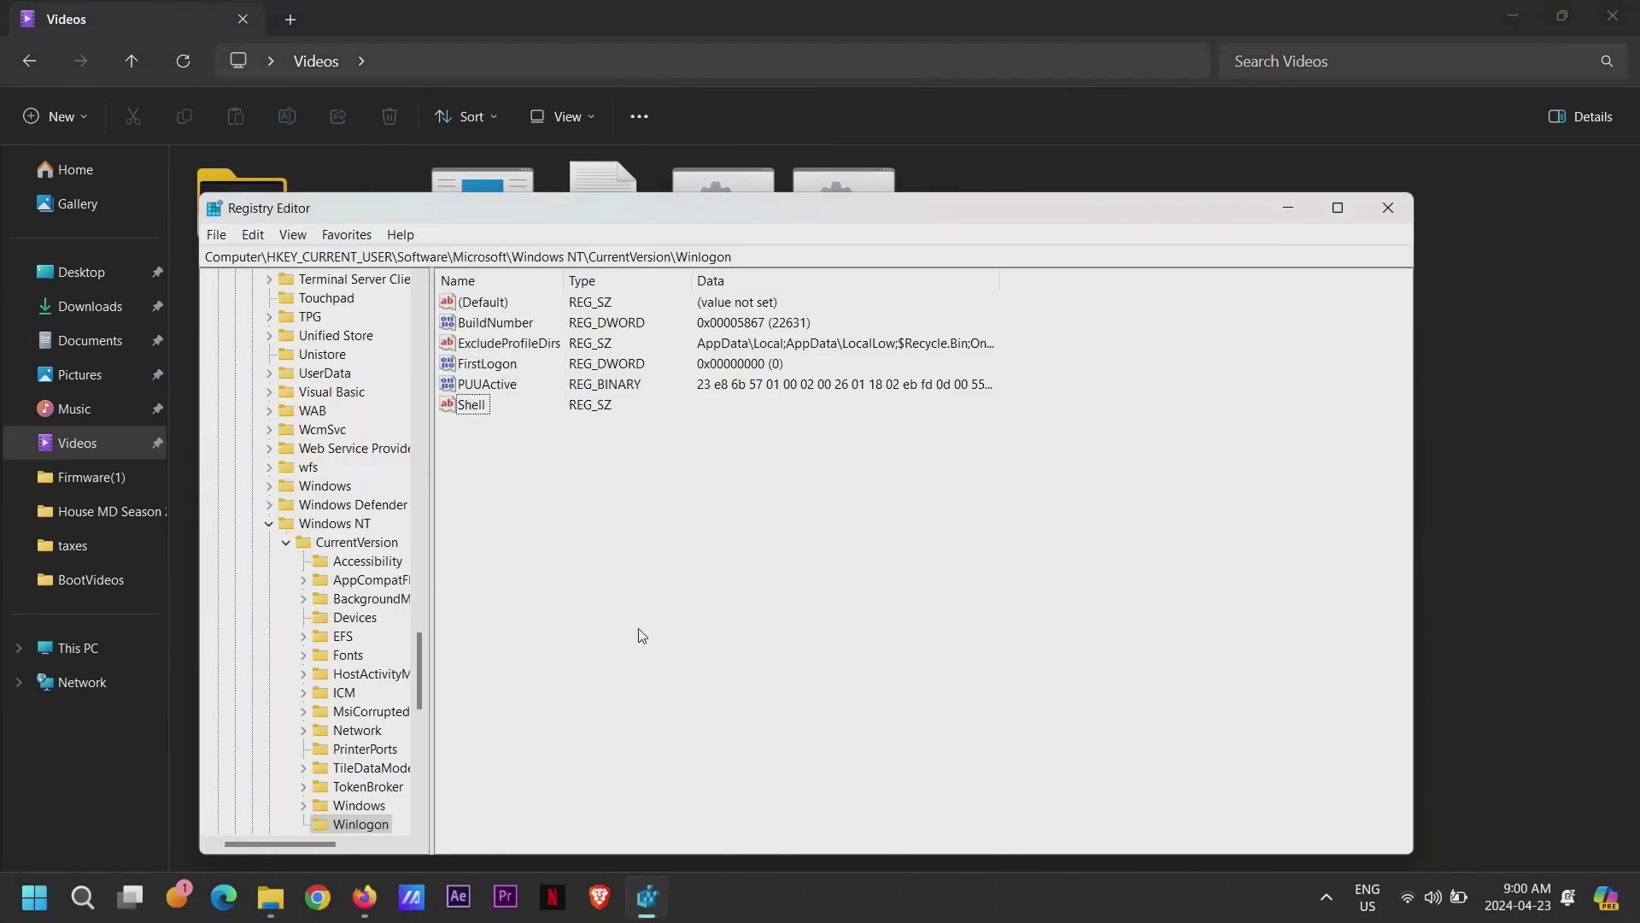